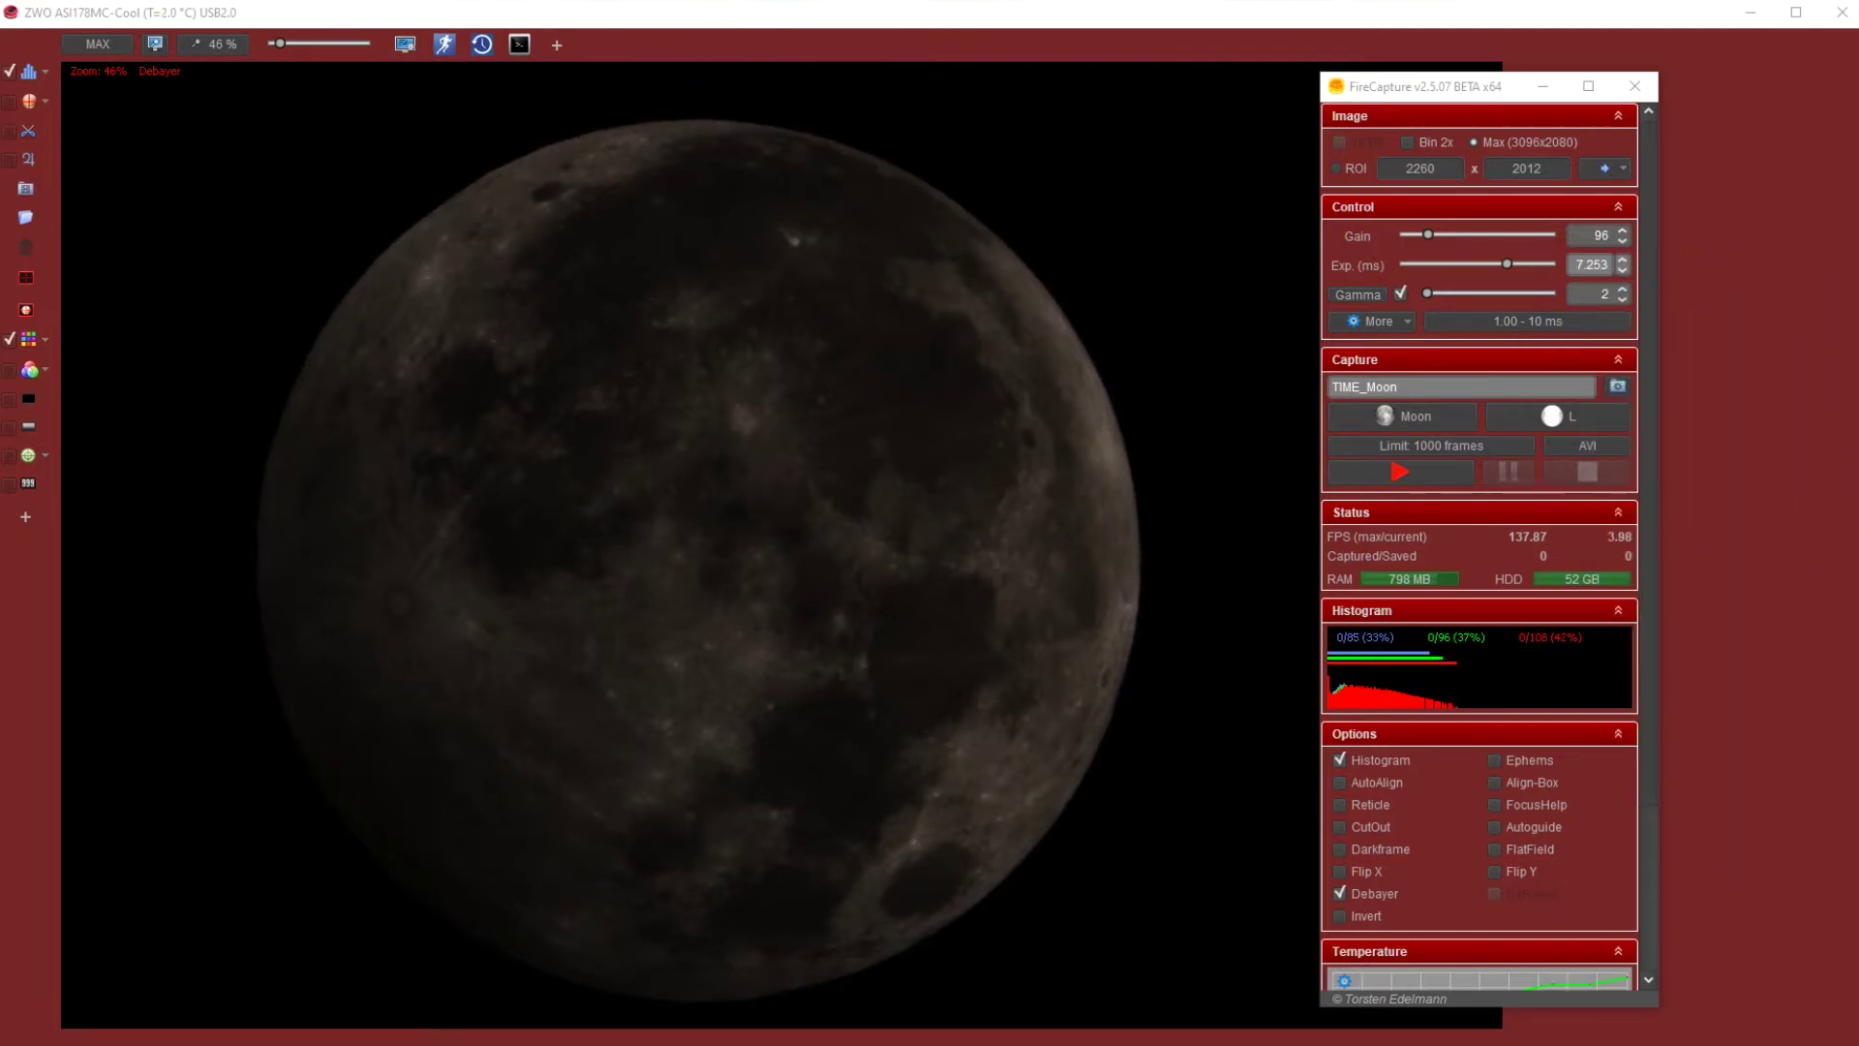
Step: Move the control panel aside, draw a smaller ROI around the Moon, and confirm it
left_click_drag(1498, 100, 1709, 81)
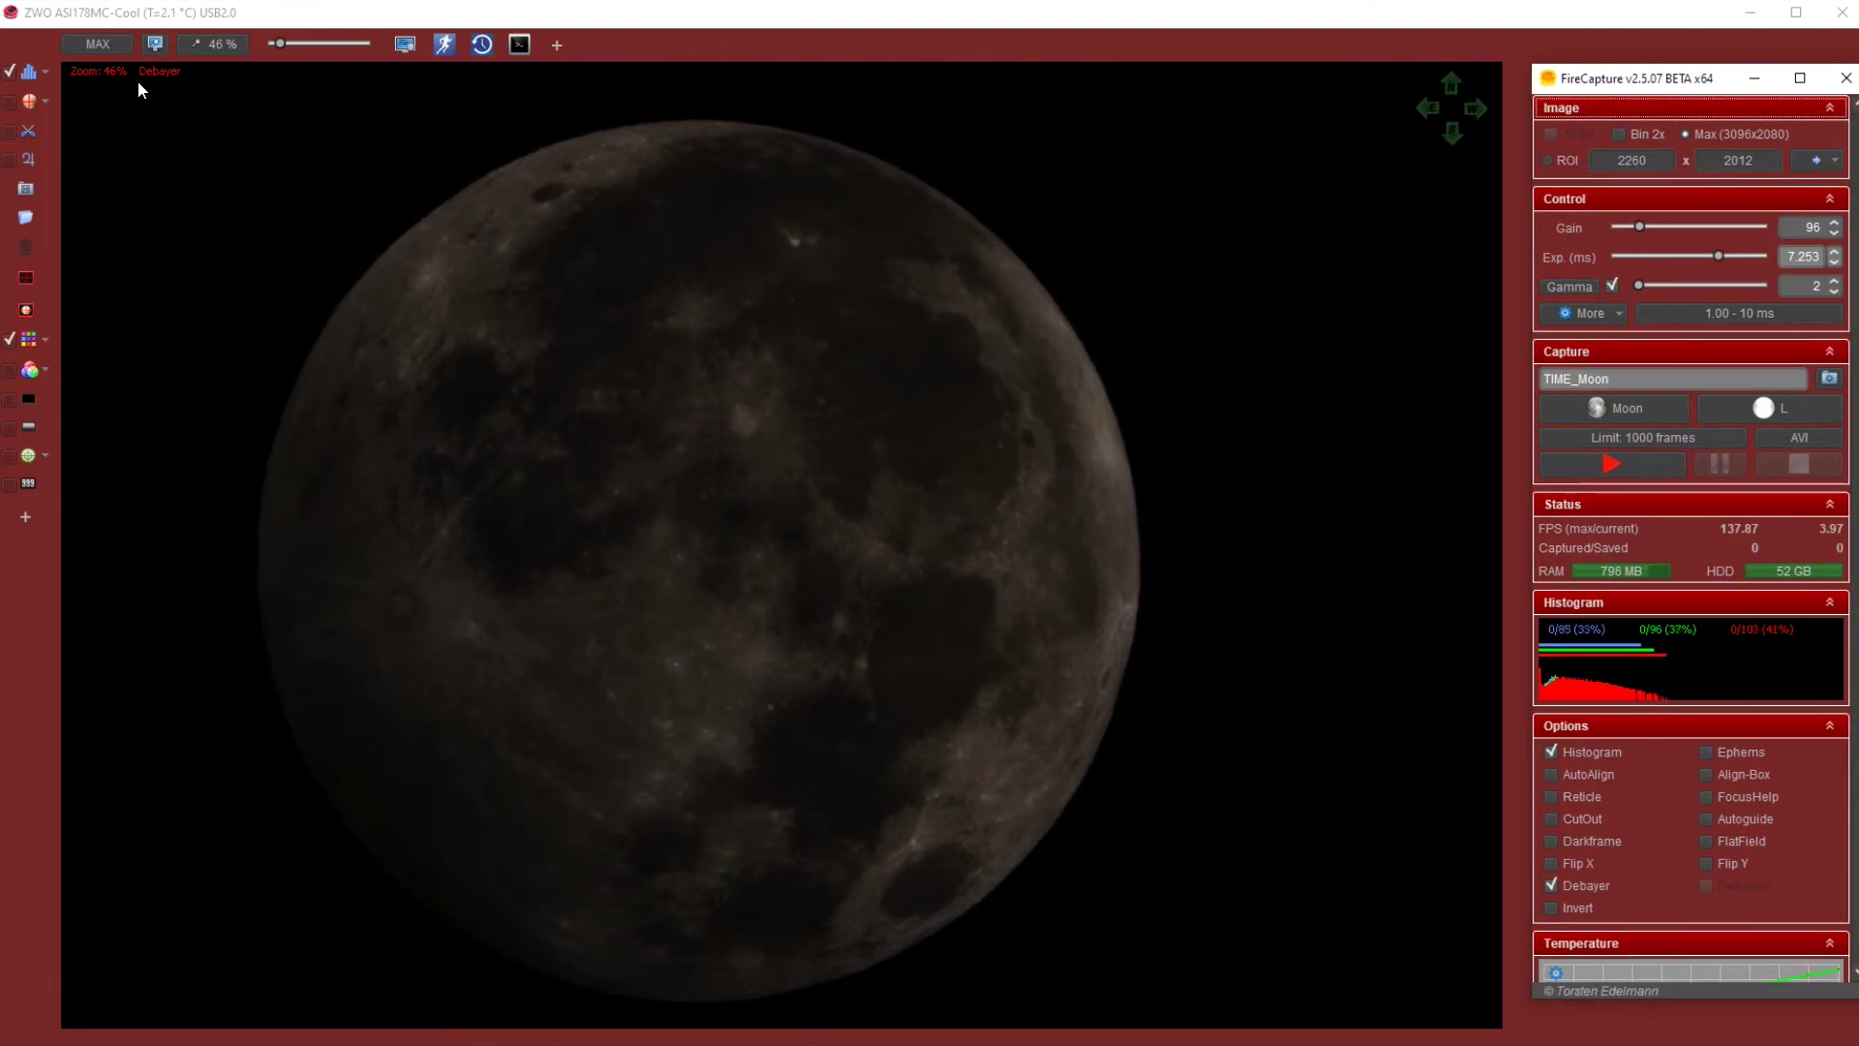
left_click_drag(138, 83, 1168, 1019)
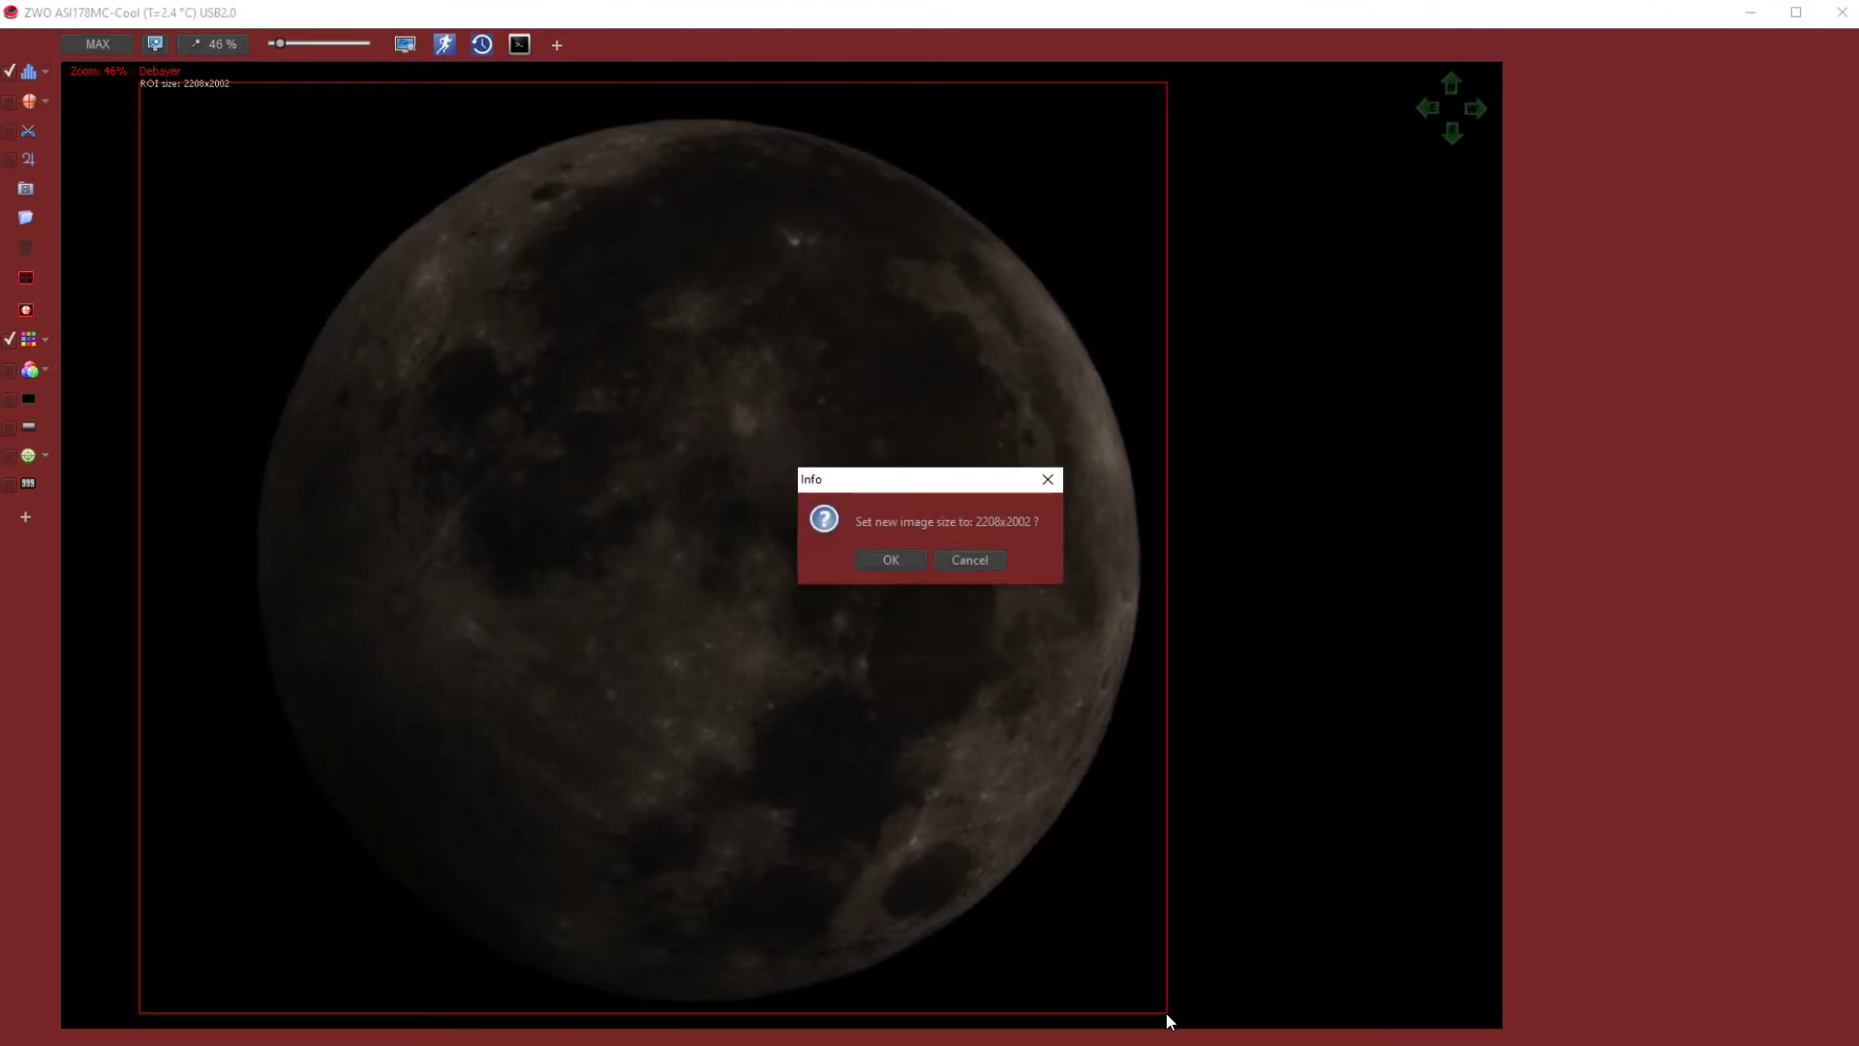
left_click(909, 560)
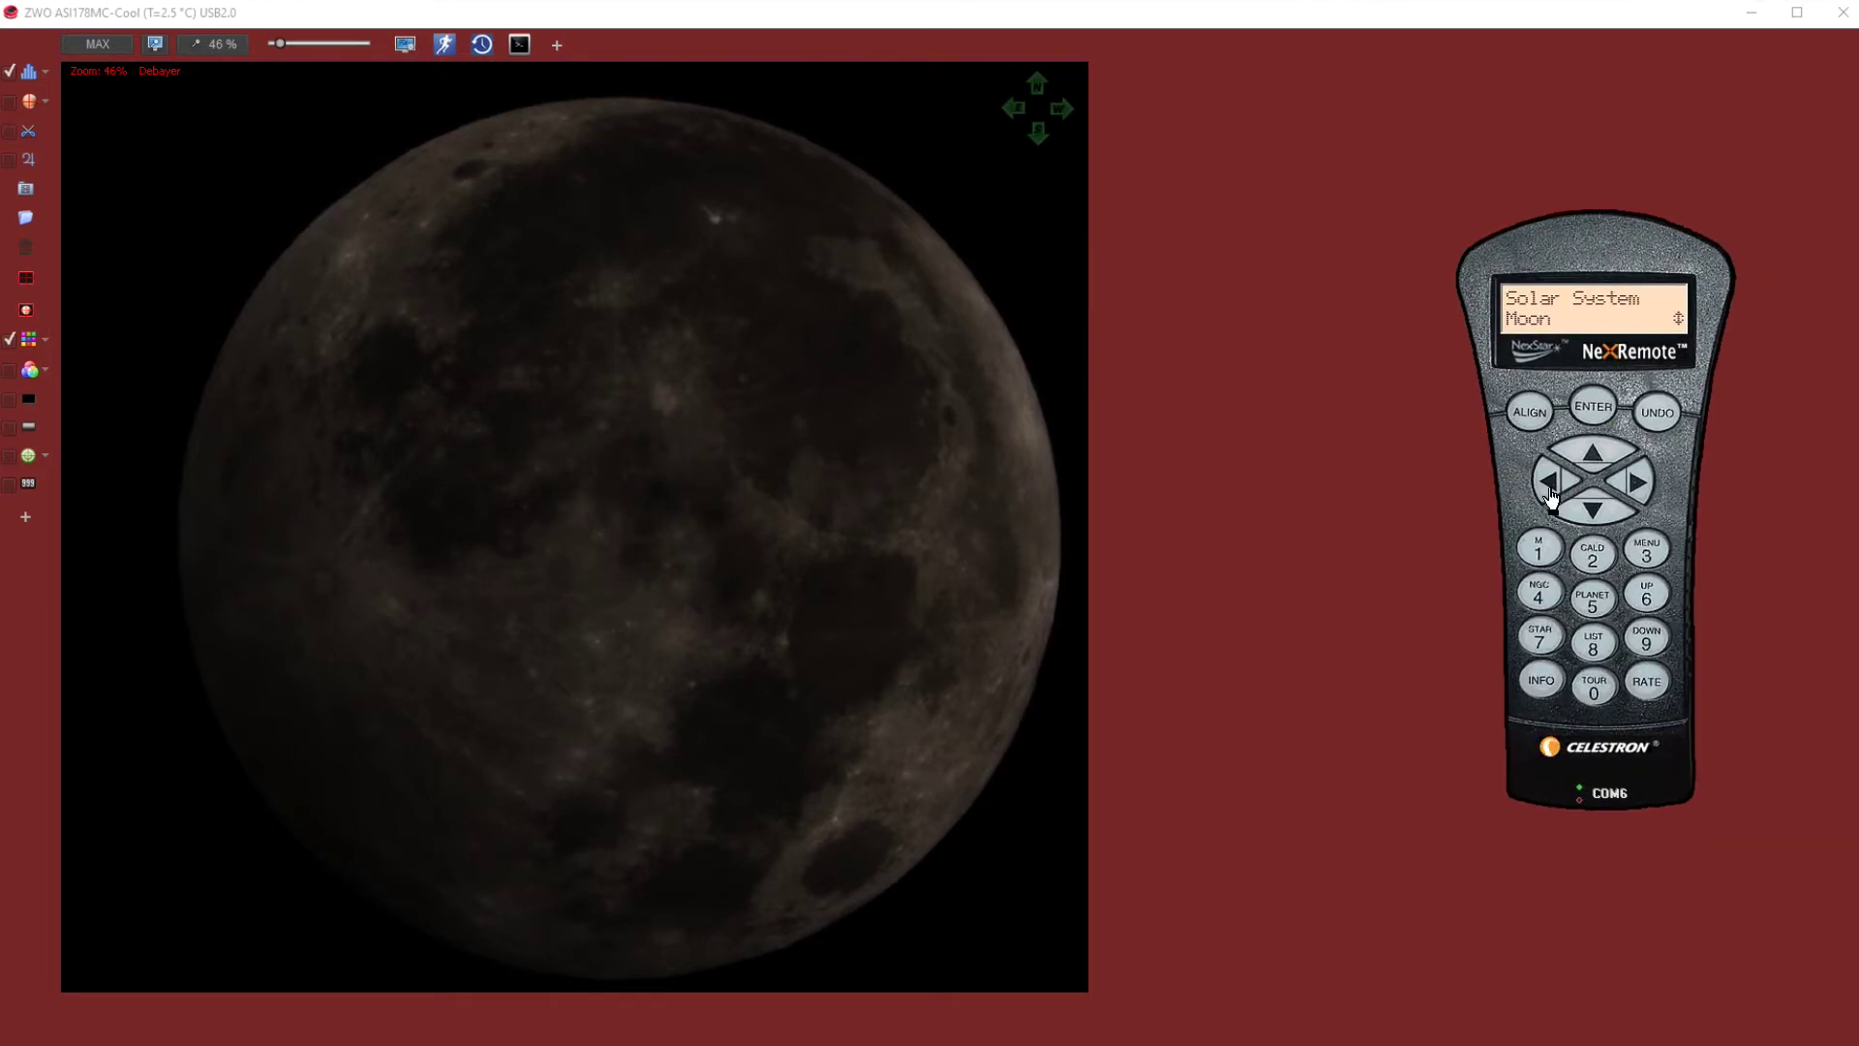
Step: Slew the mount sideways and then upward with NexRemote's arrows to recentre the Moon
left_click(1647, 487)
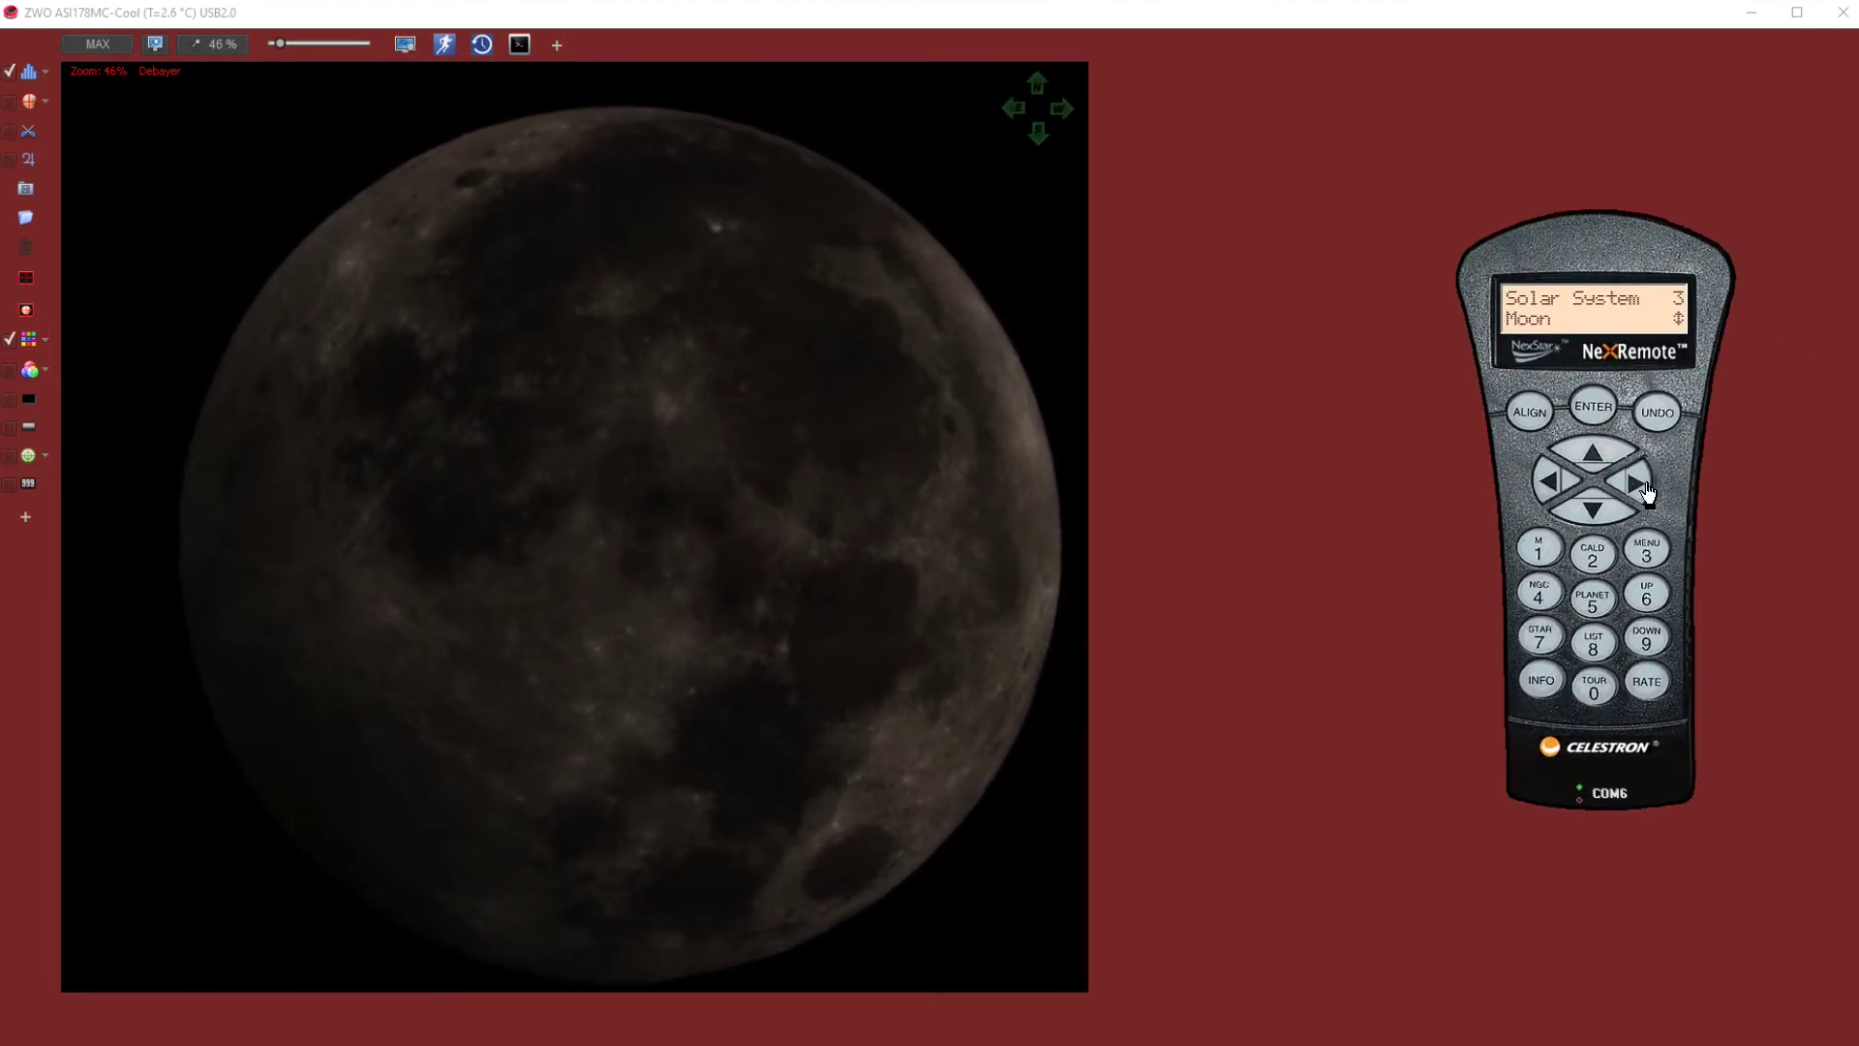
left_click(1588, 455)
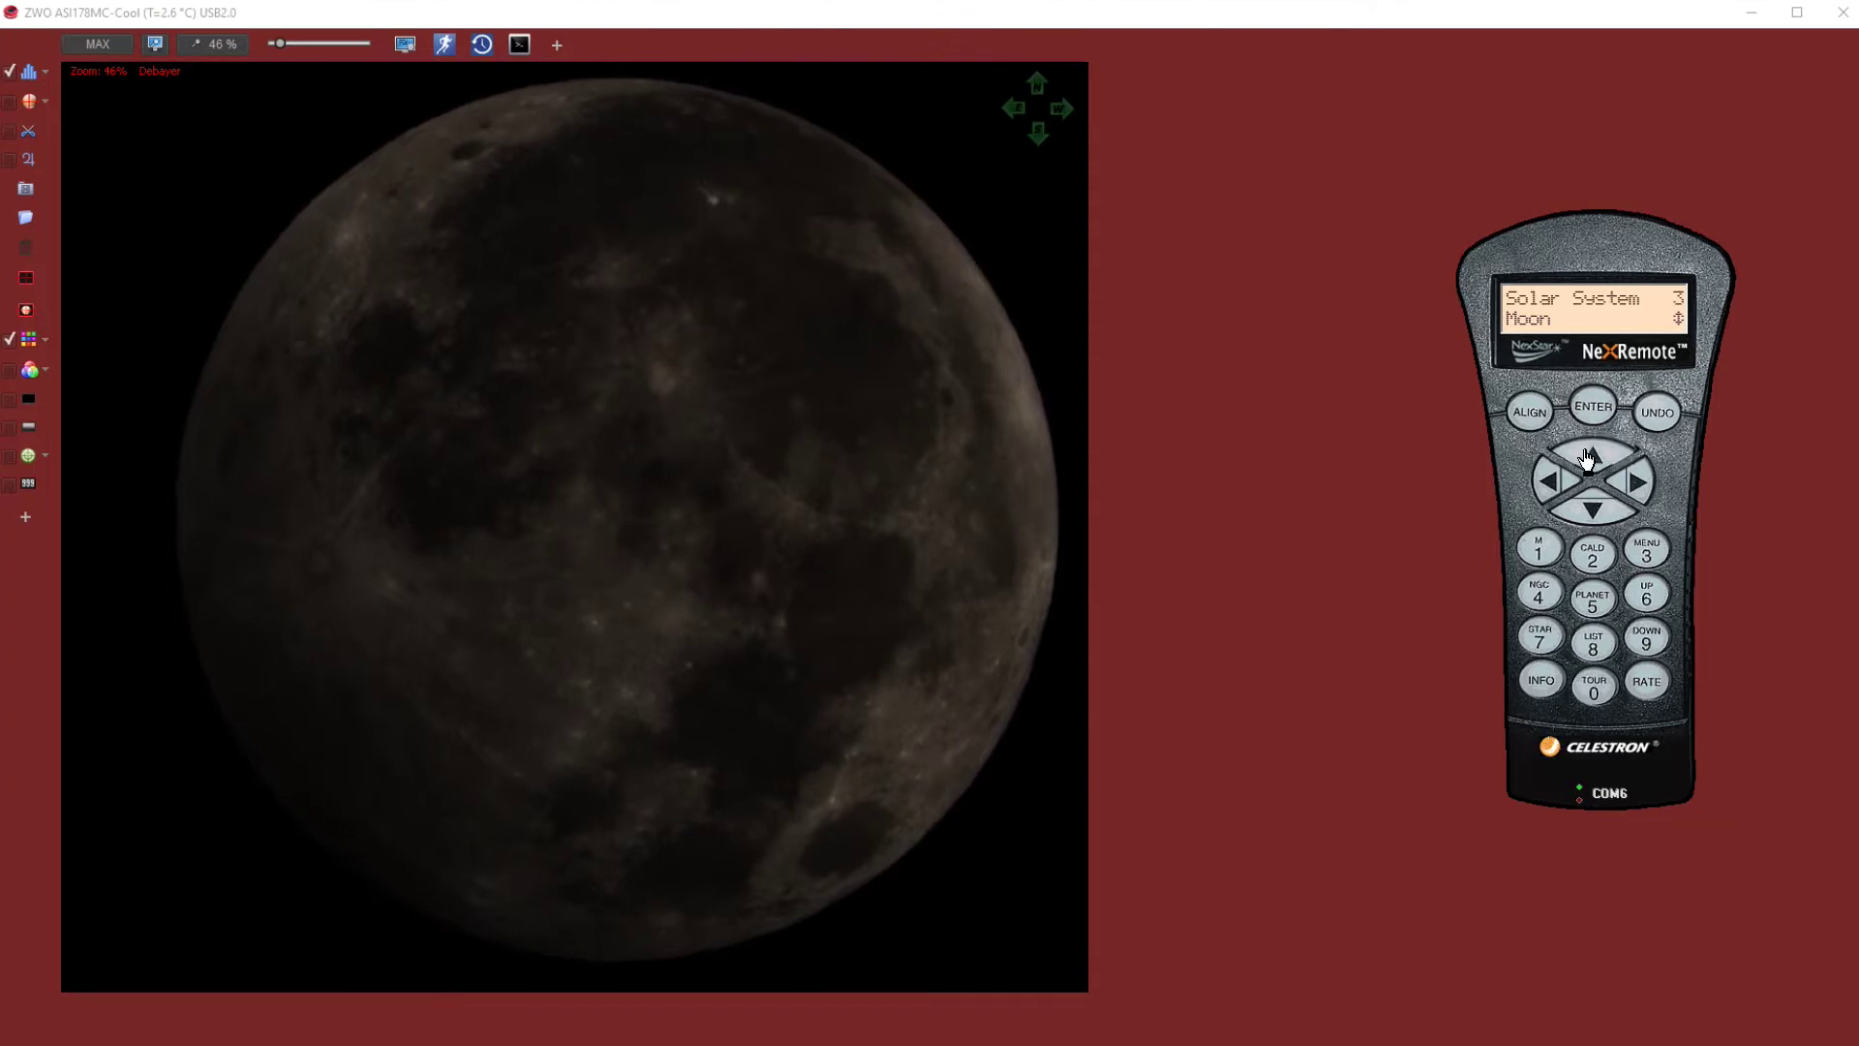
left_click(1588, 458)
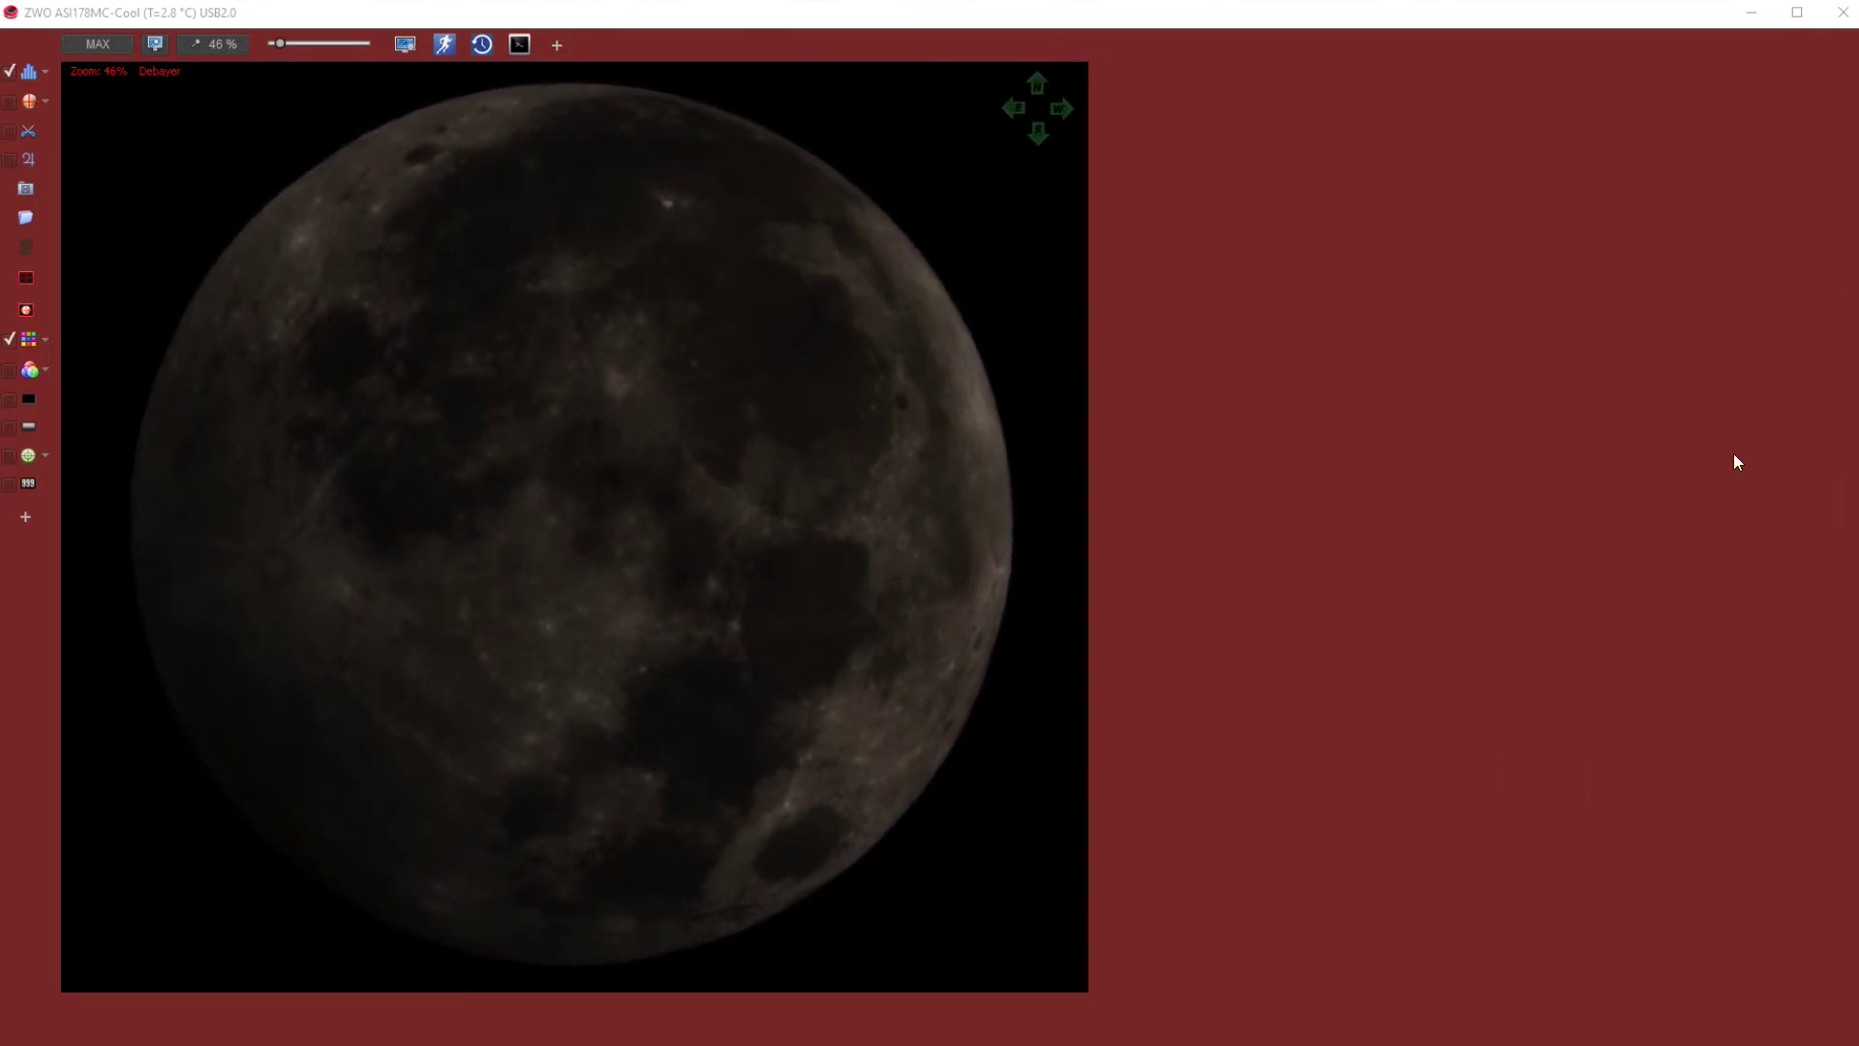
Step: Bring FireCapture forward and open the General page of its program settings
left_click(612, 993)
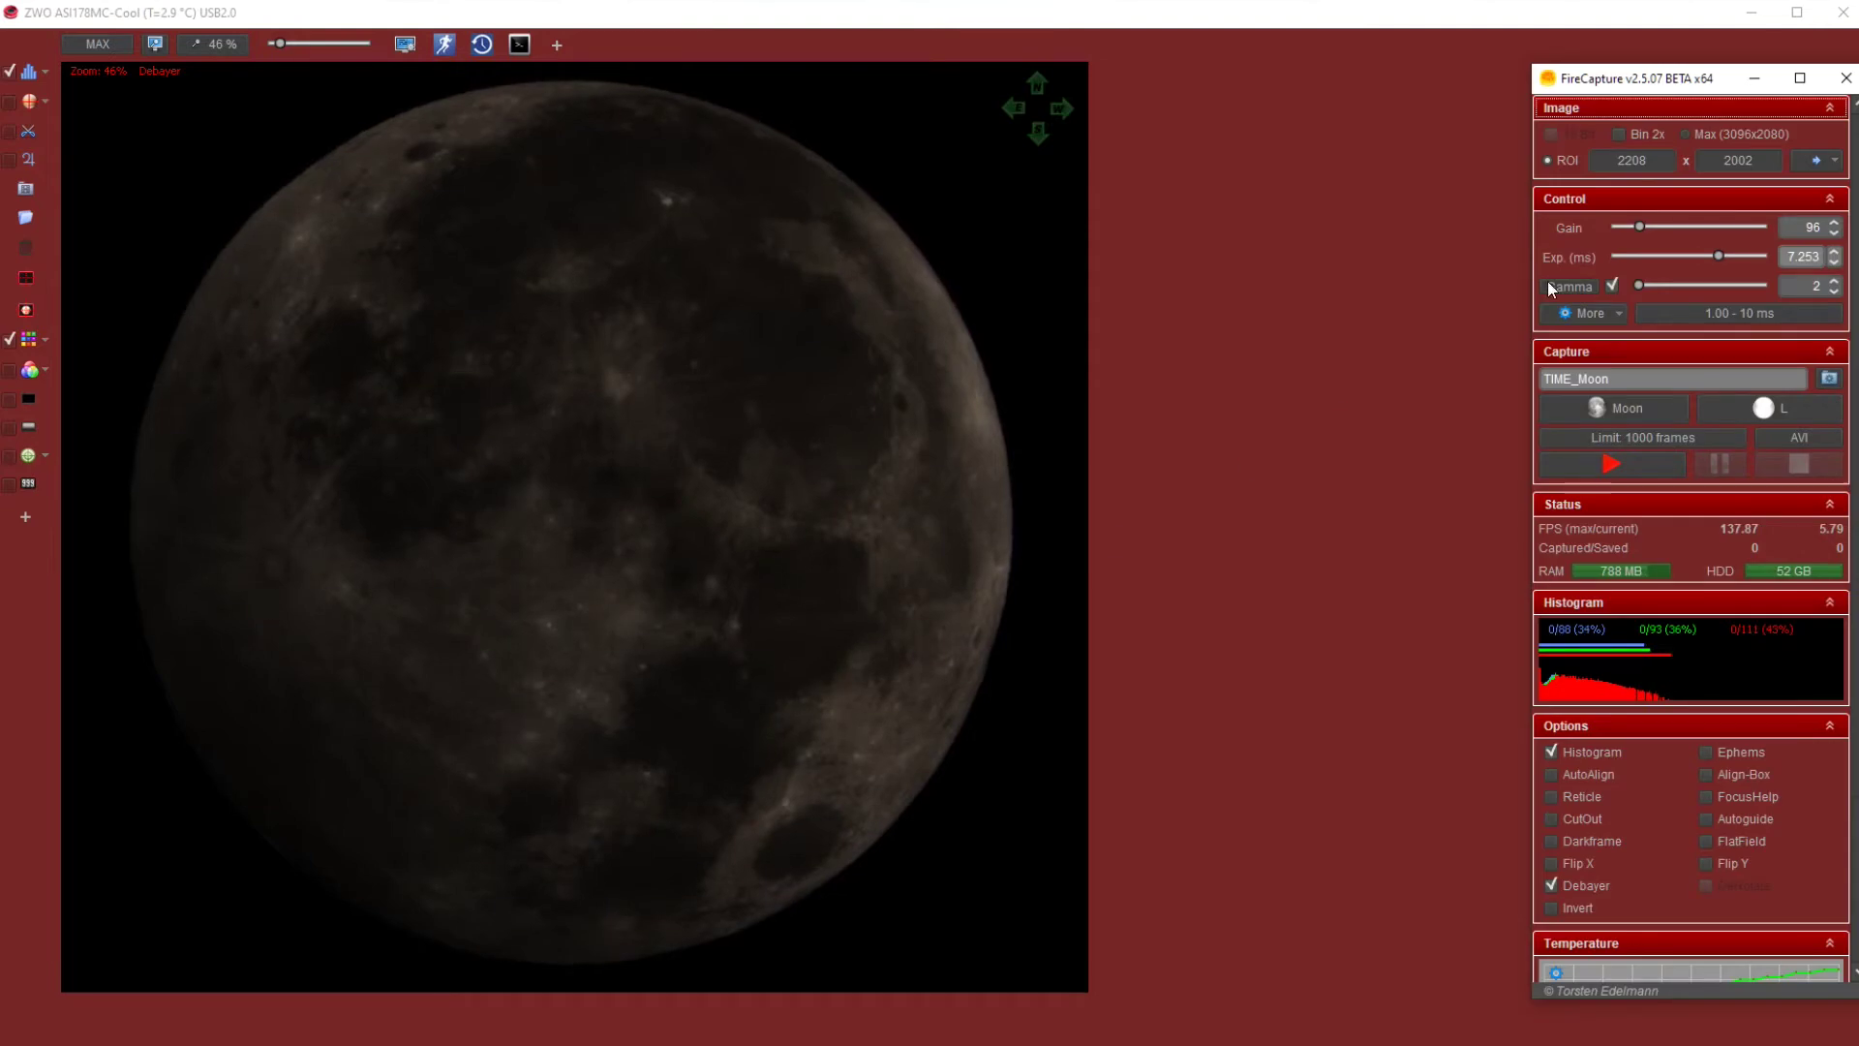
left_click_drag(1717, 89, 1493, 92)
scroll(1399, 680, "down", 3)
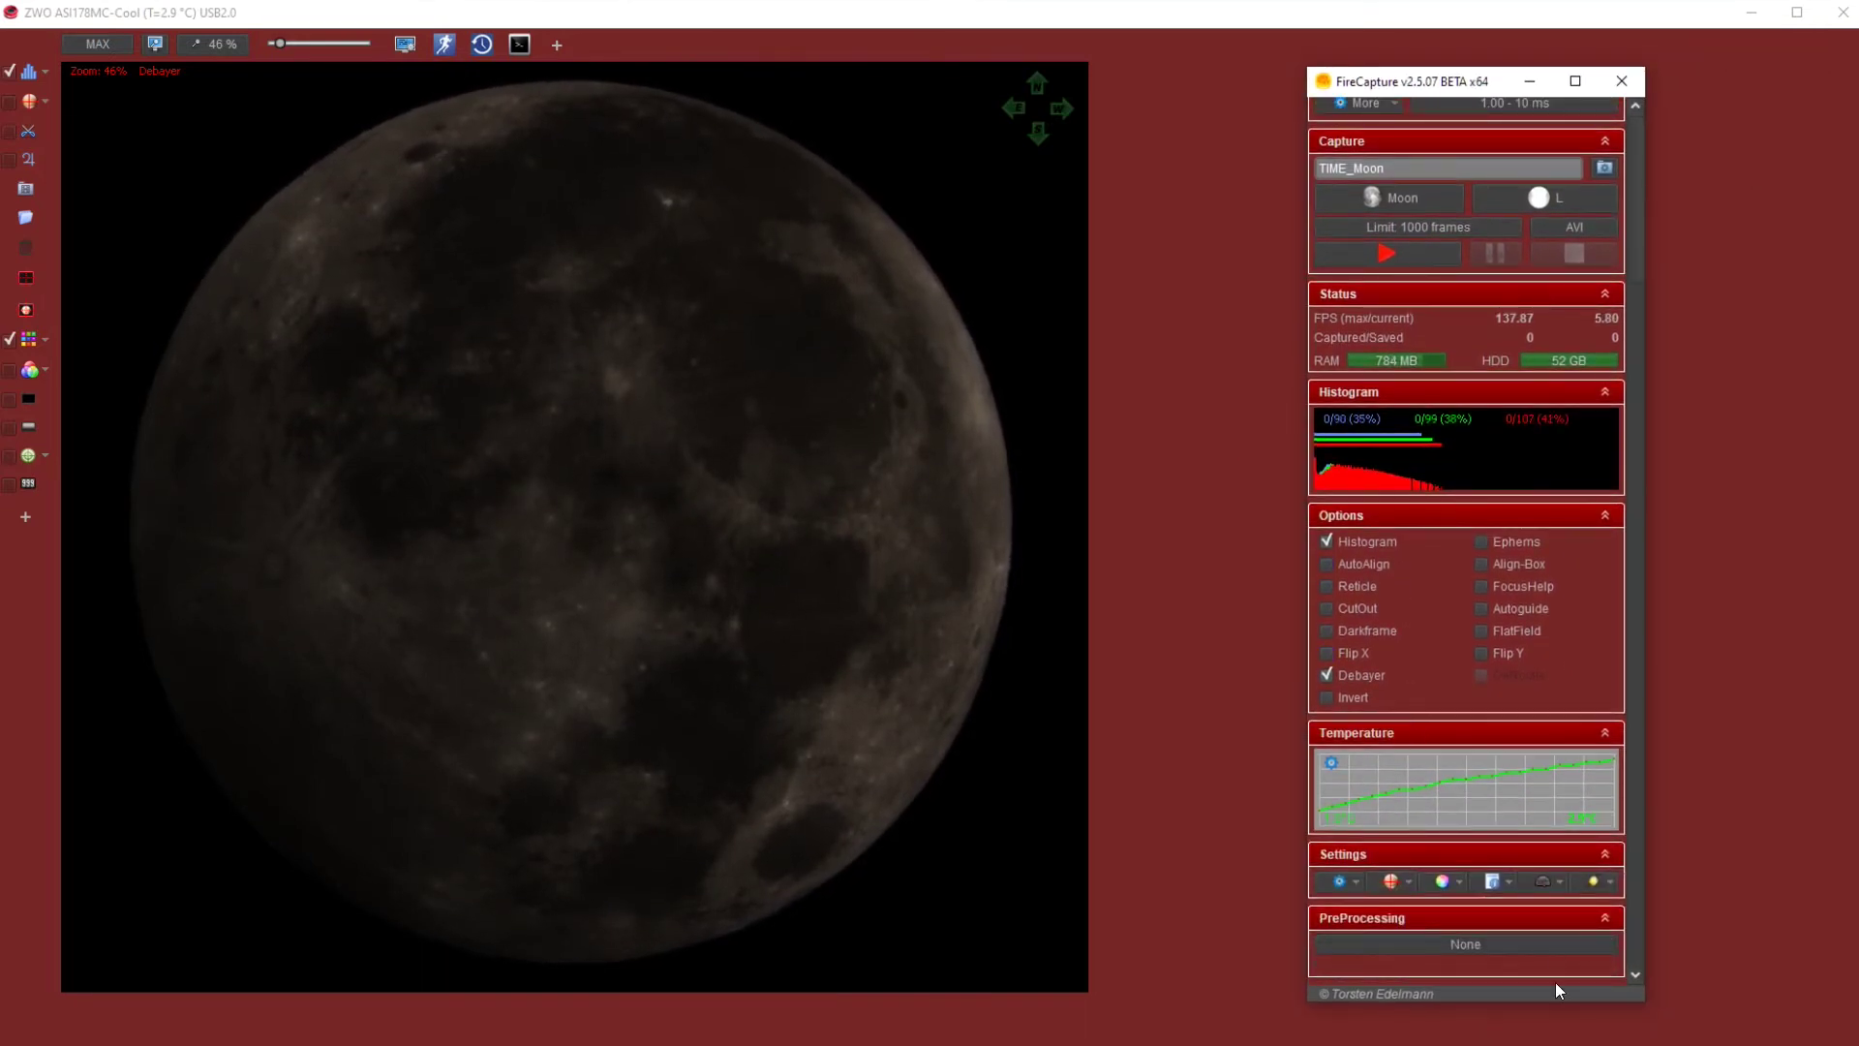
left_click(1335, 877)
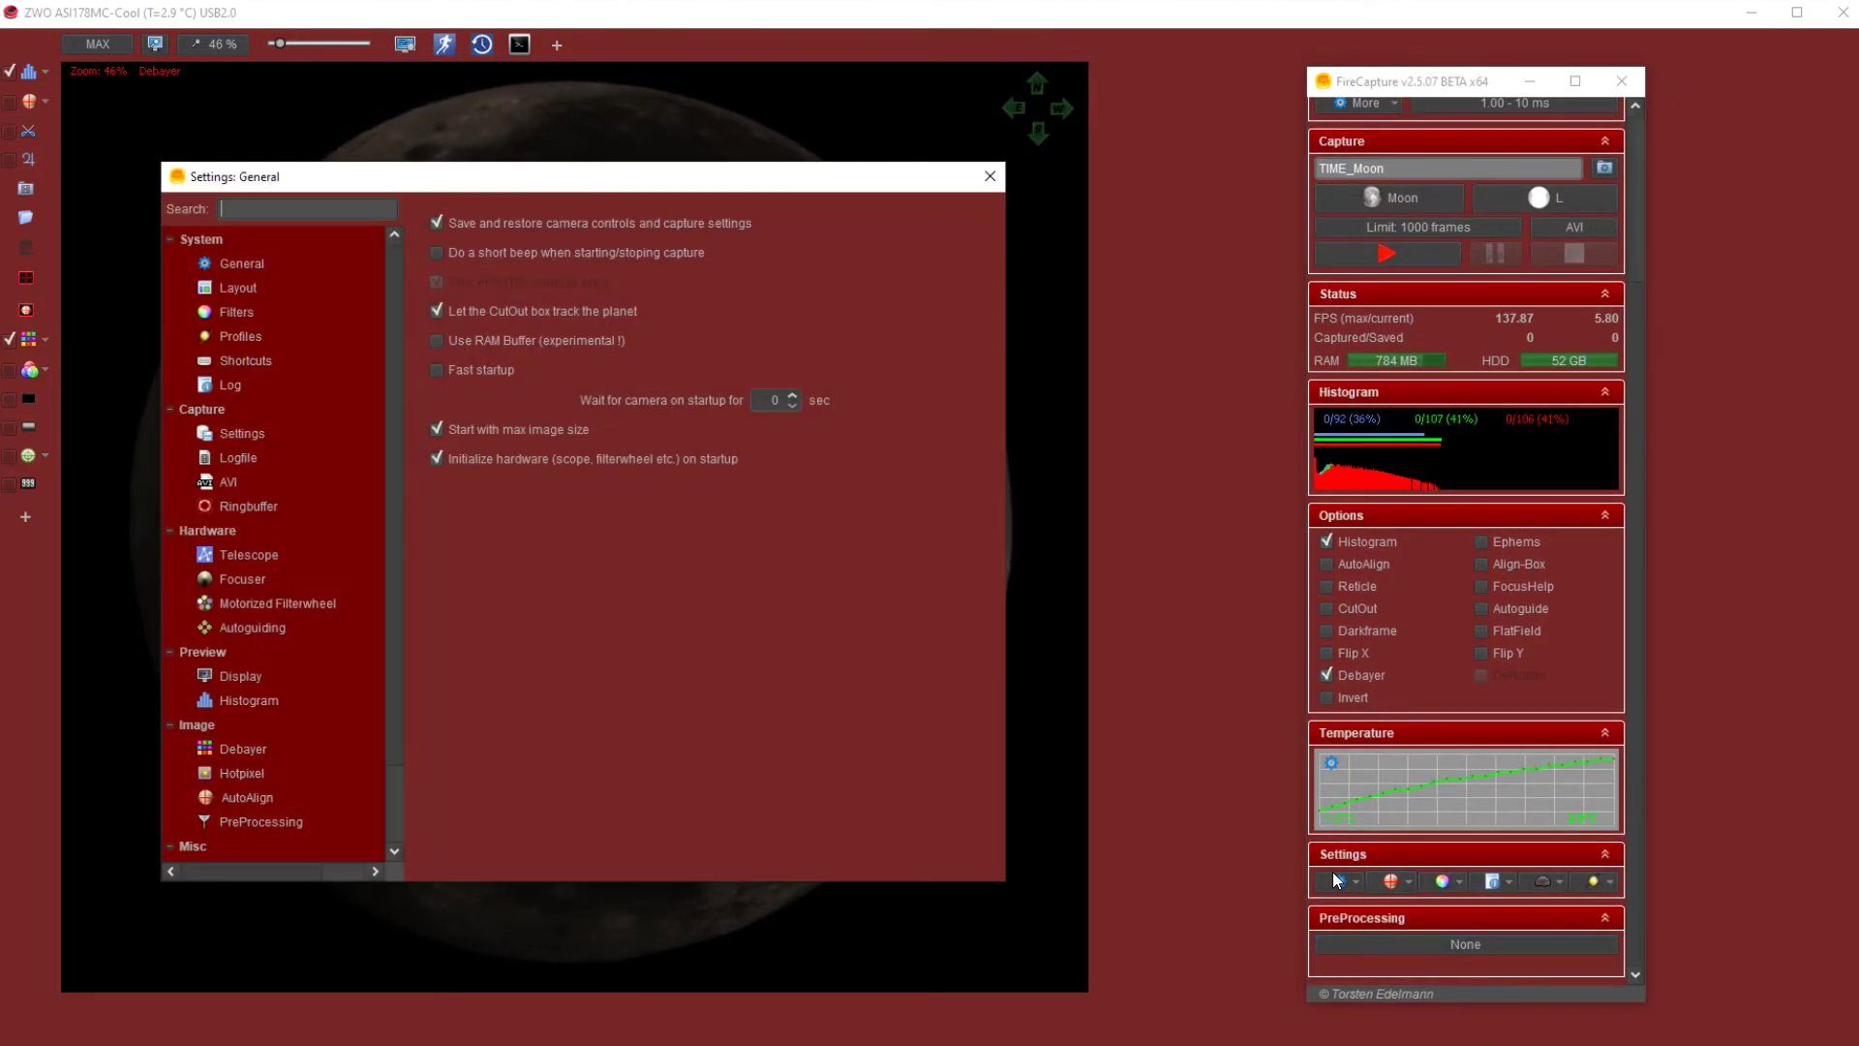
left_click(230, 265)
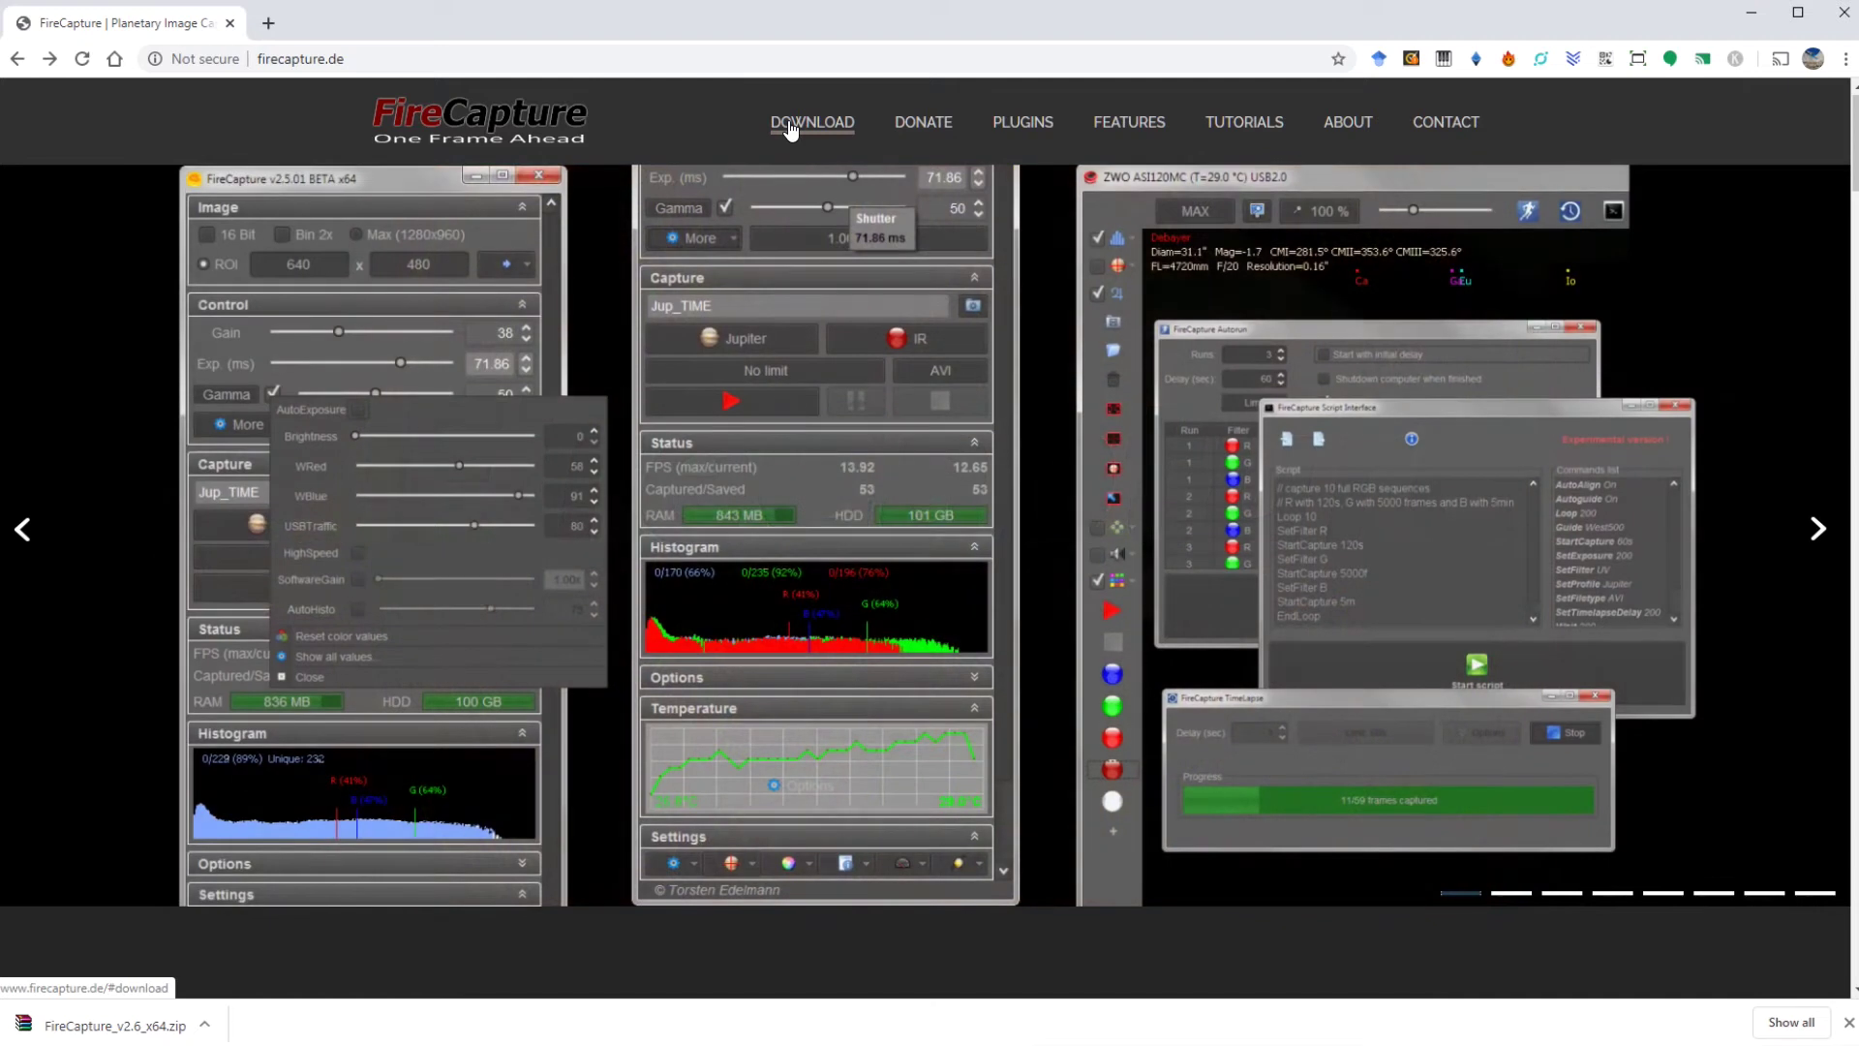
Step: Browse the site's Download section and v2.6 compatibility table, then pick the Windows download
left_click(789, 122)
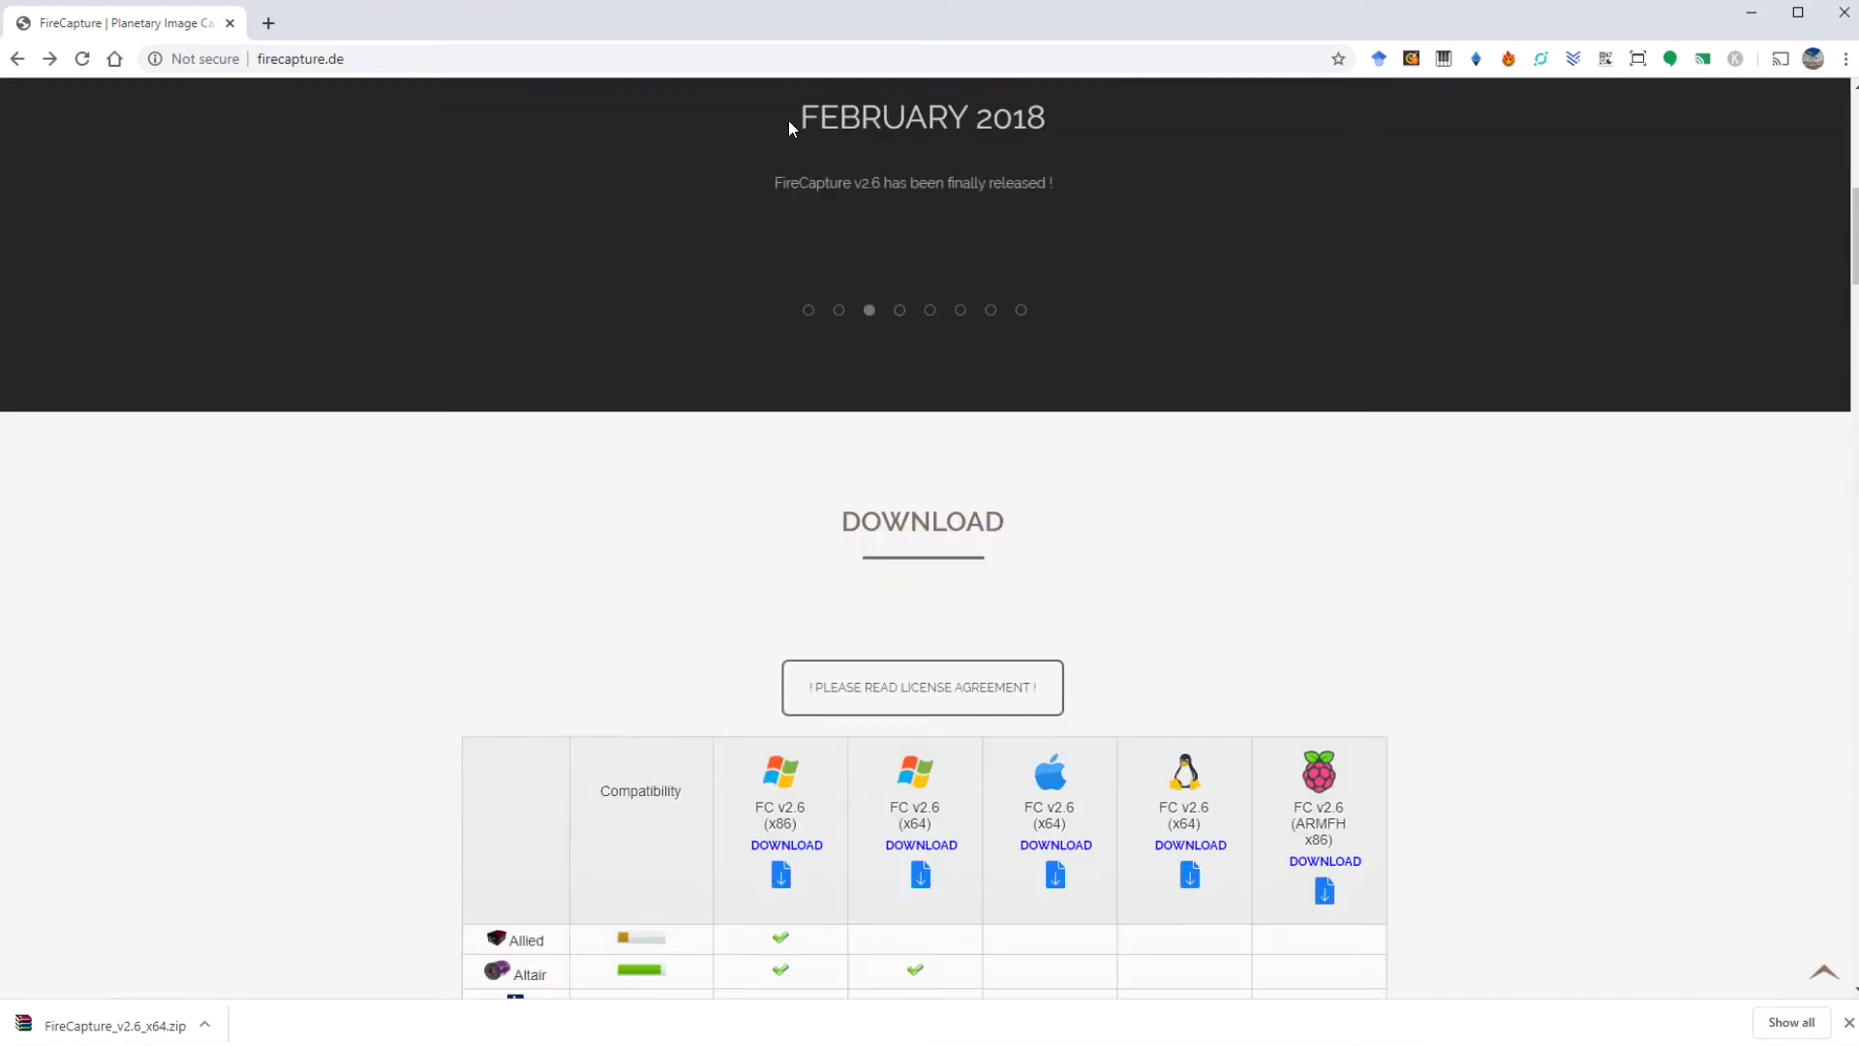
scroll(525, 404, "down", 2)
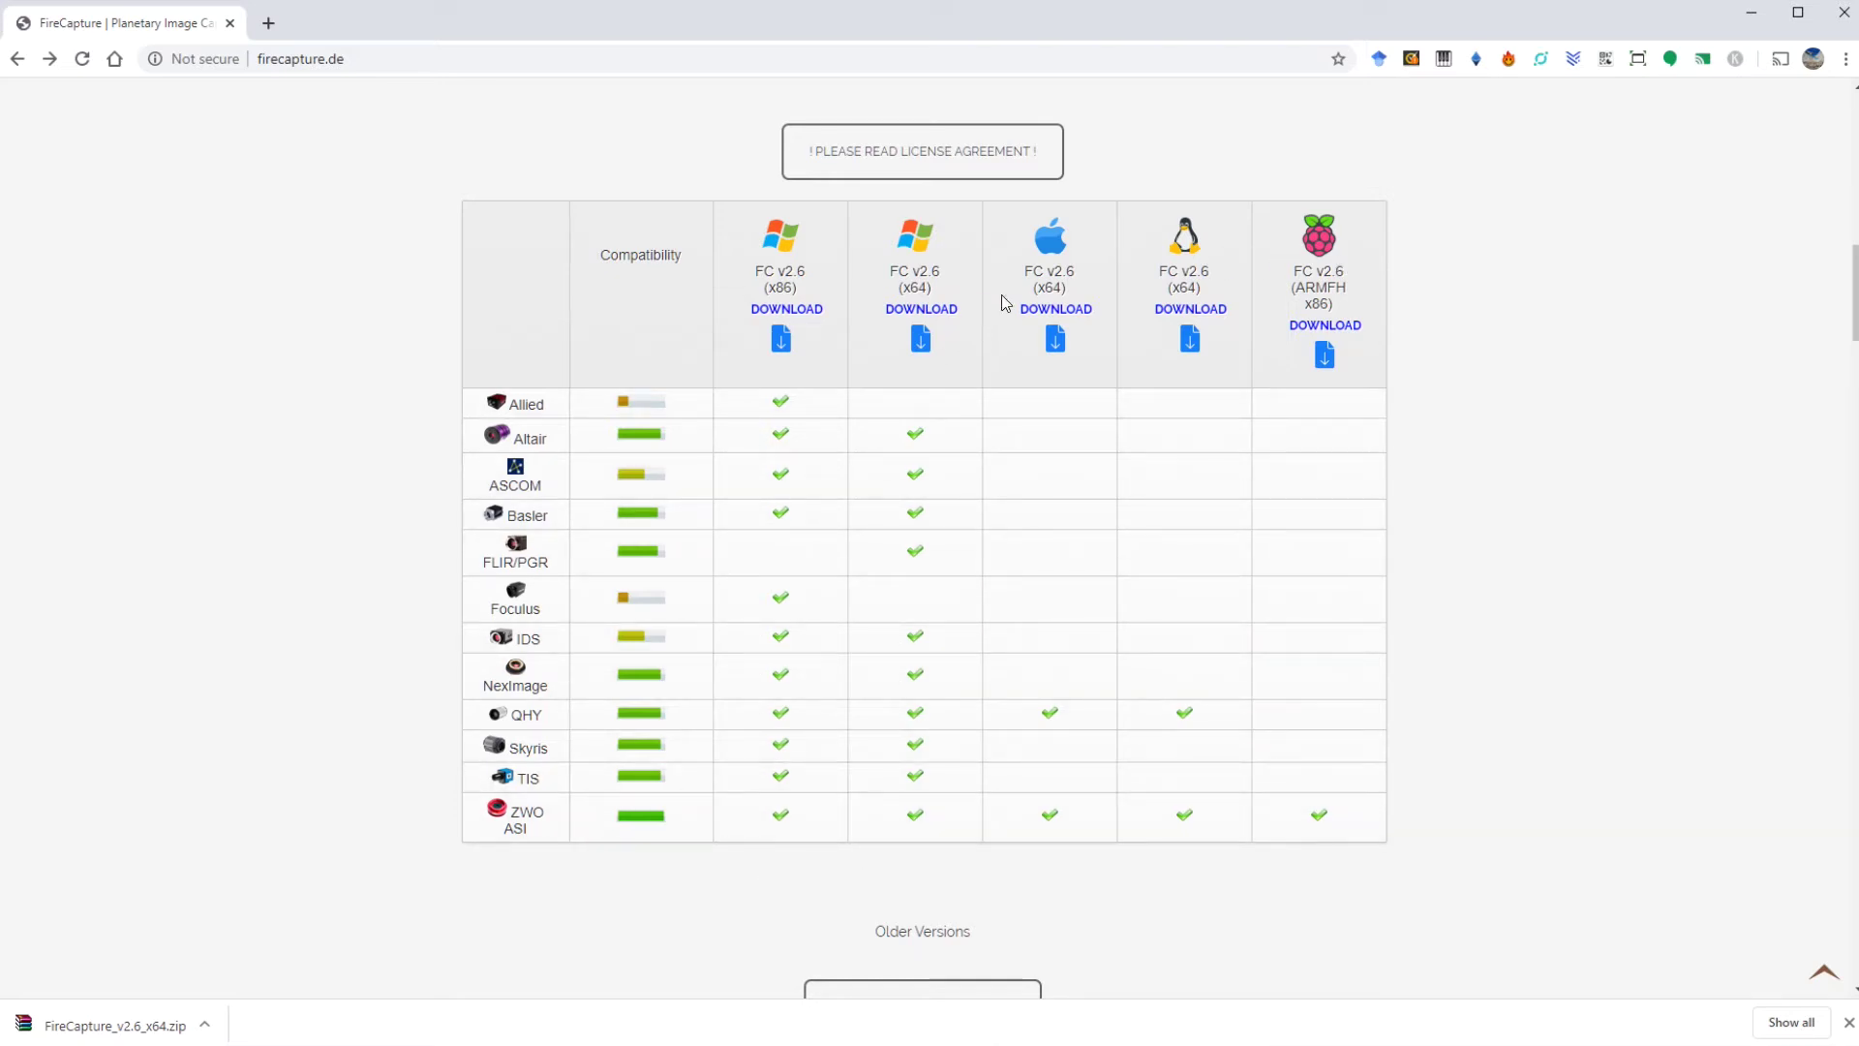
scroll(917, 714, "down", 4)
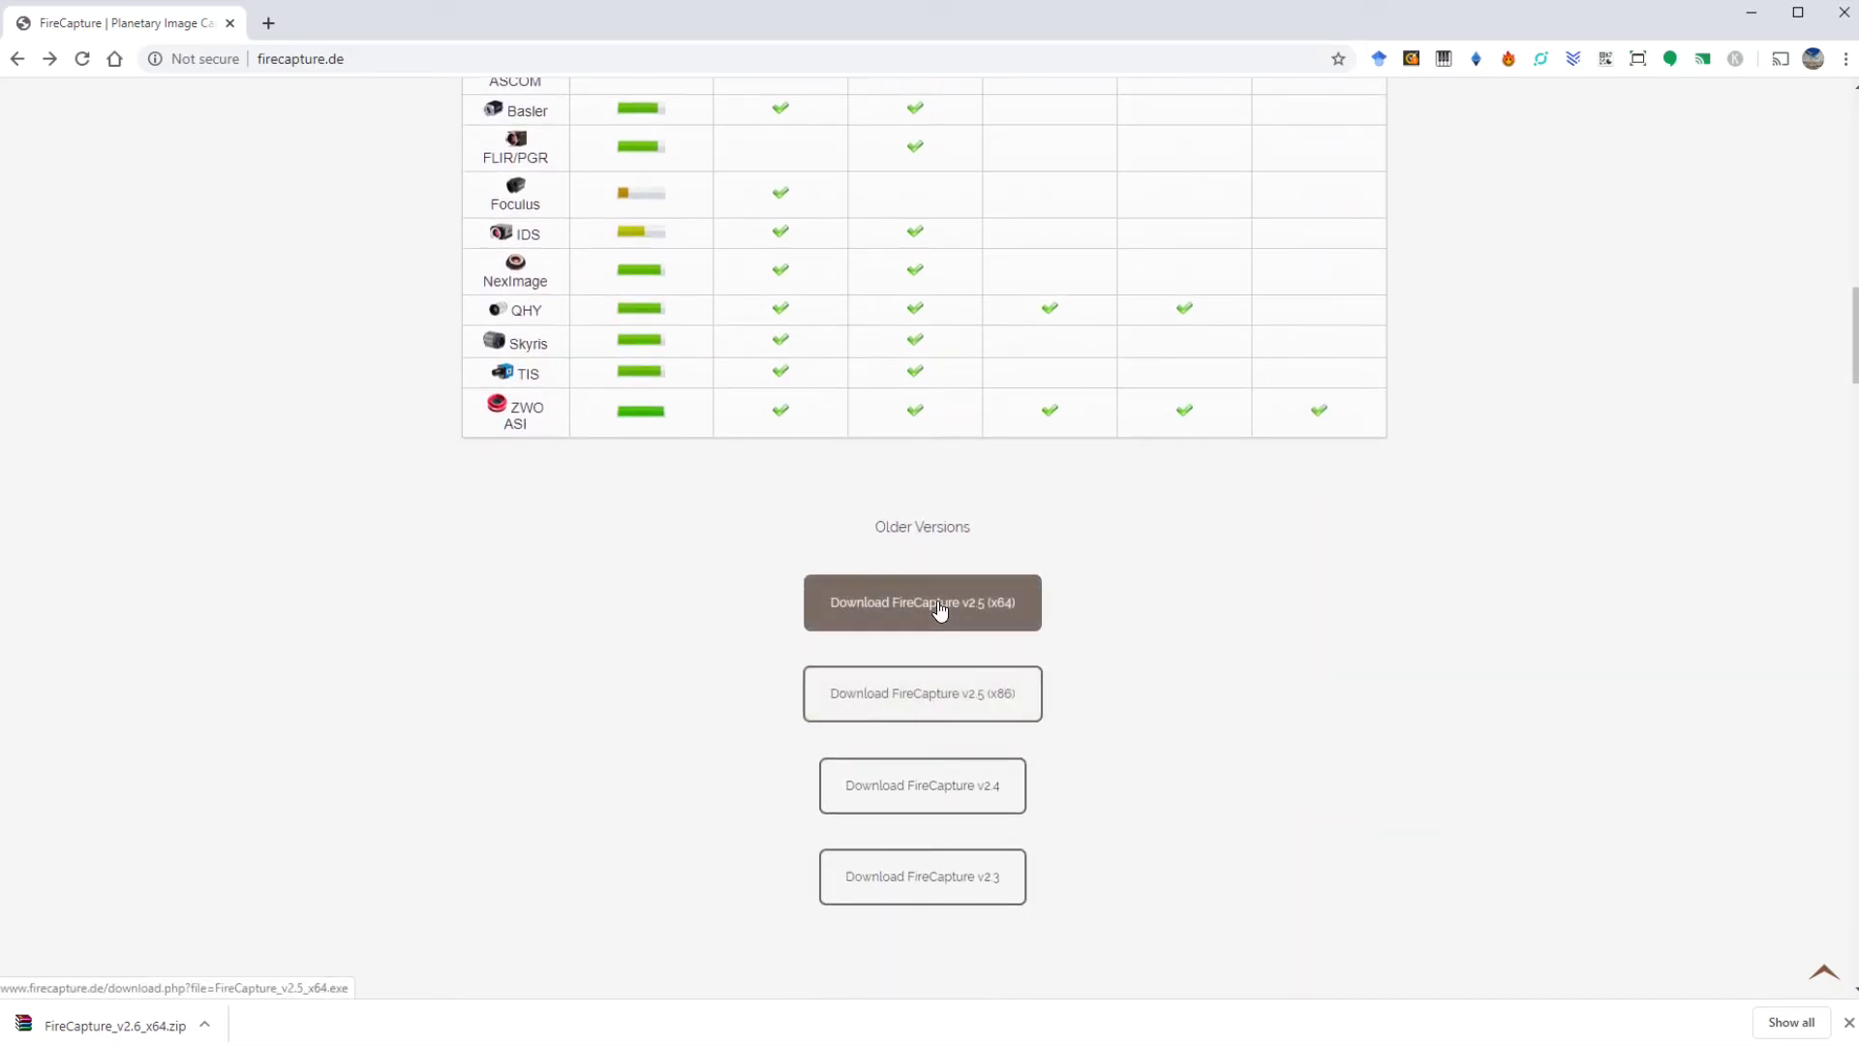
scroll(962, 878, "up", 4)
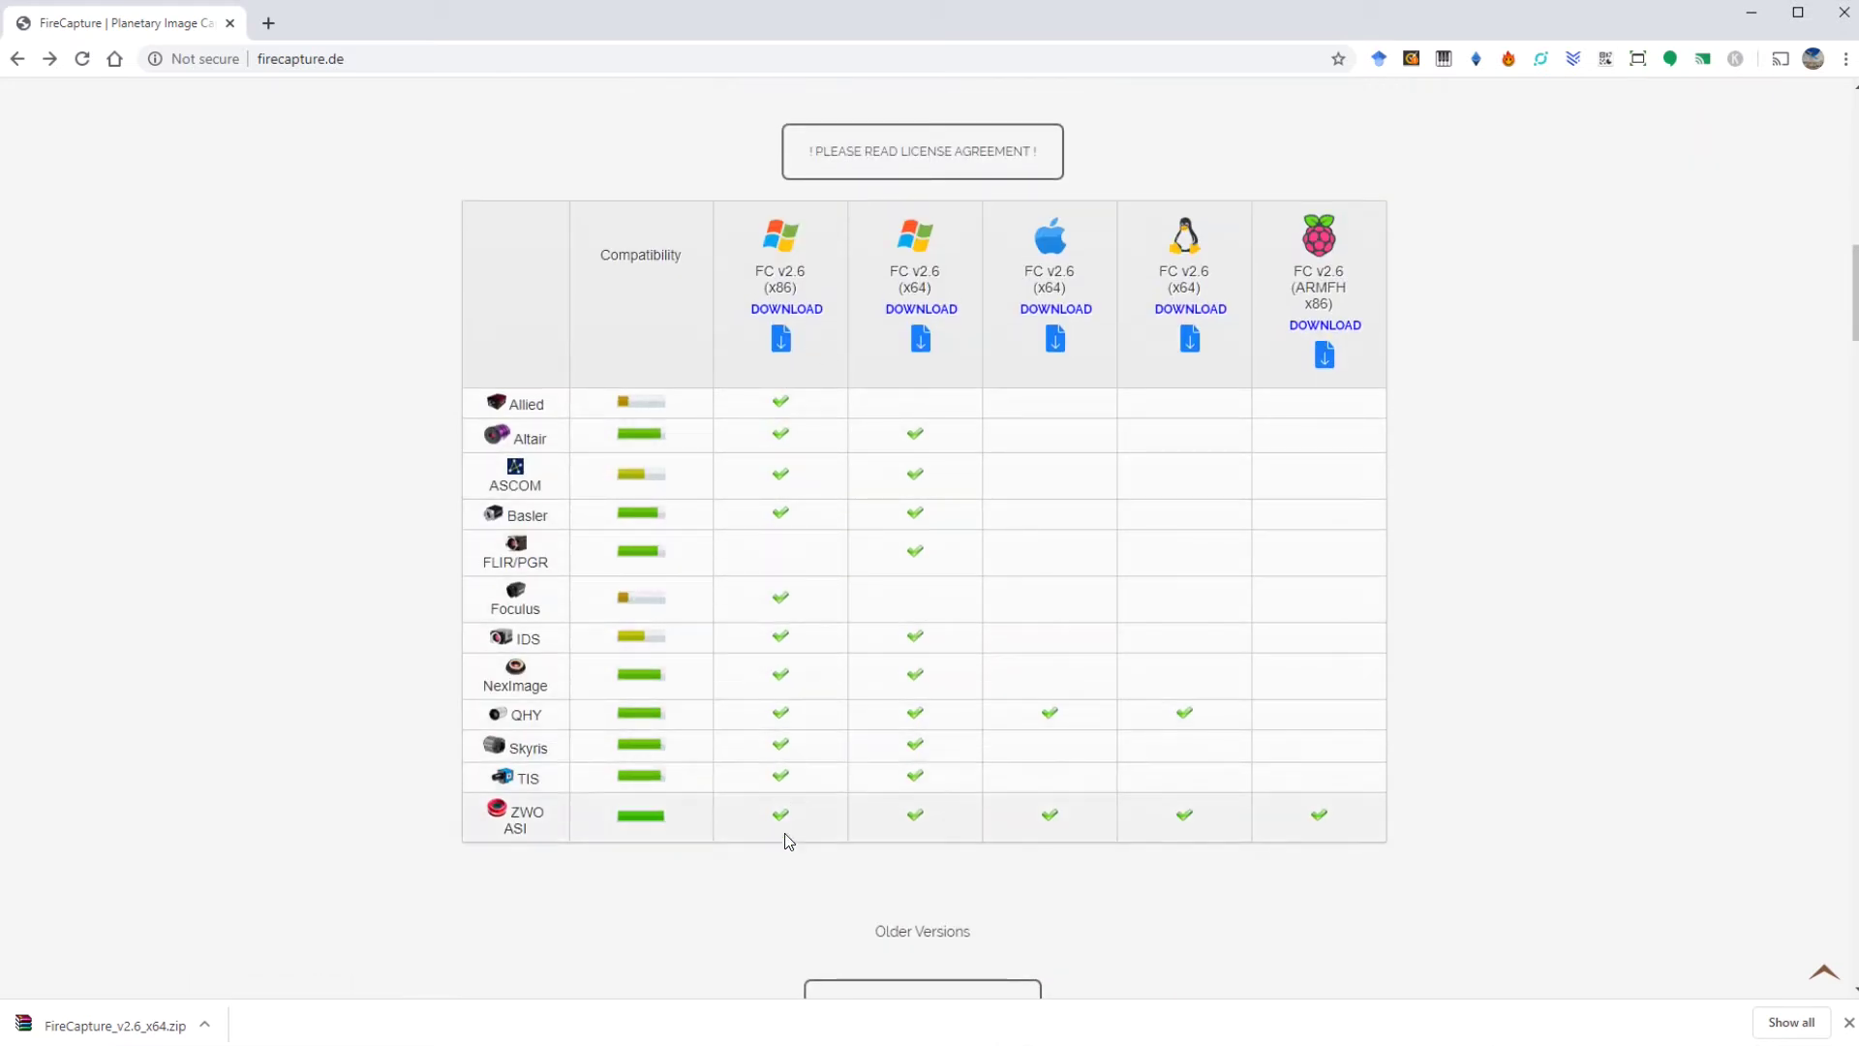
scroll(776, 904, "down", 1)
scroll(513, 854, "up", 4)
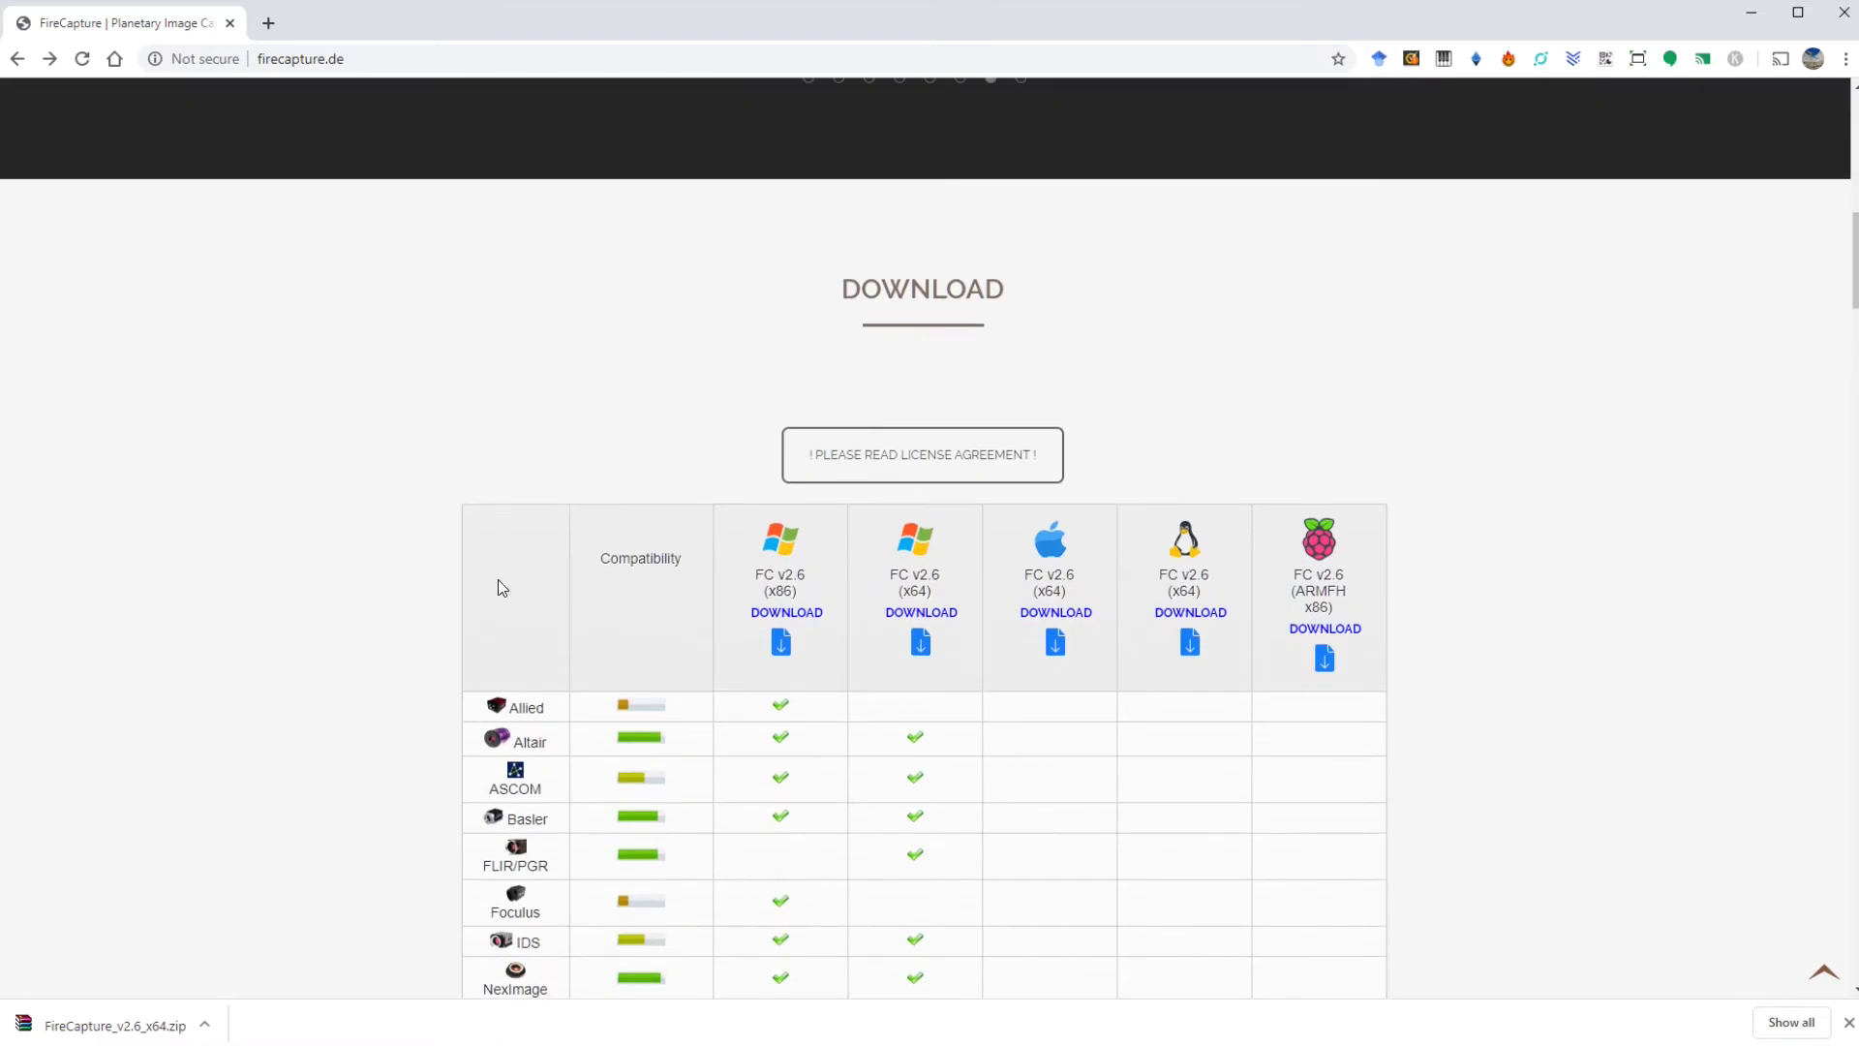
left_click(798, 623)
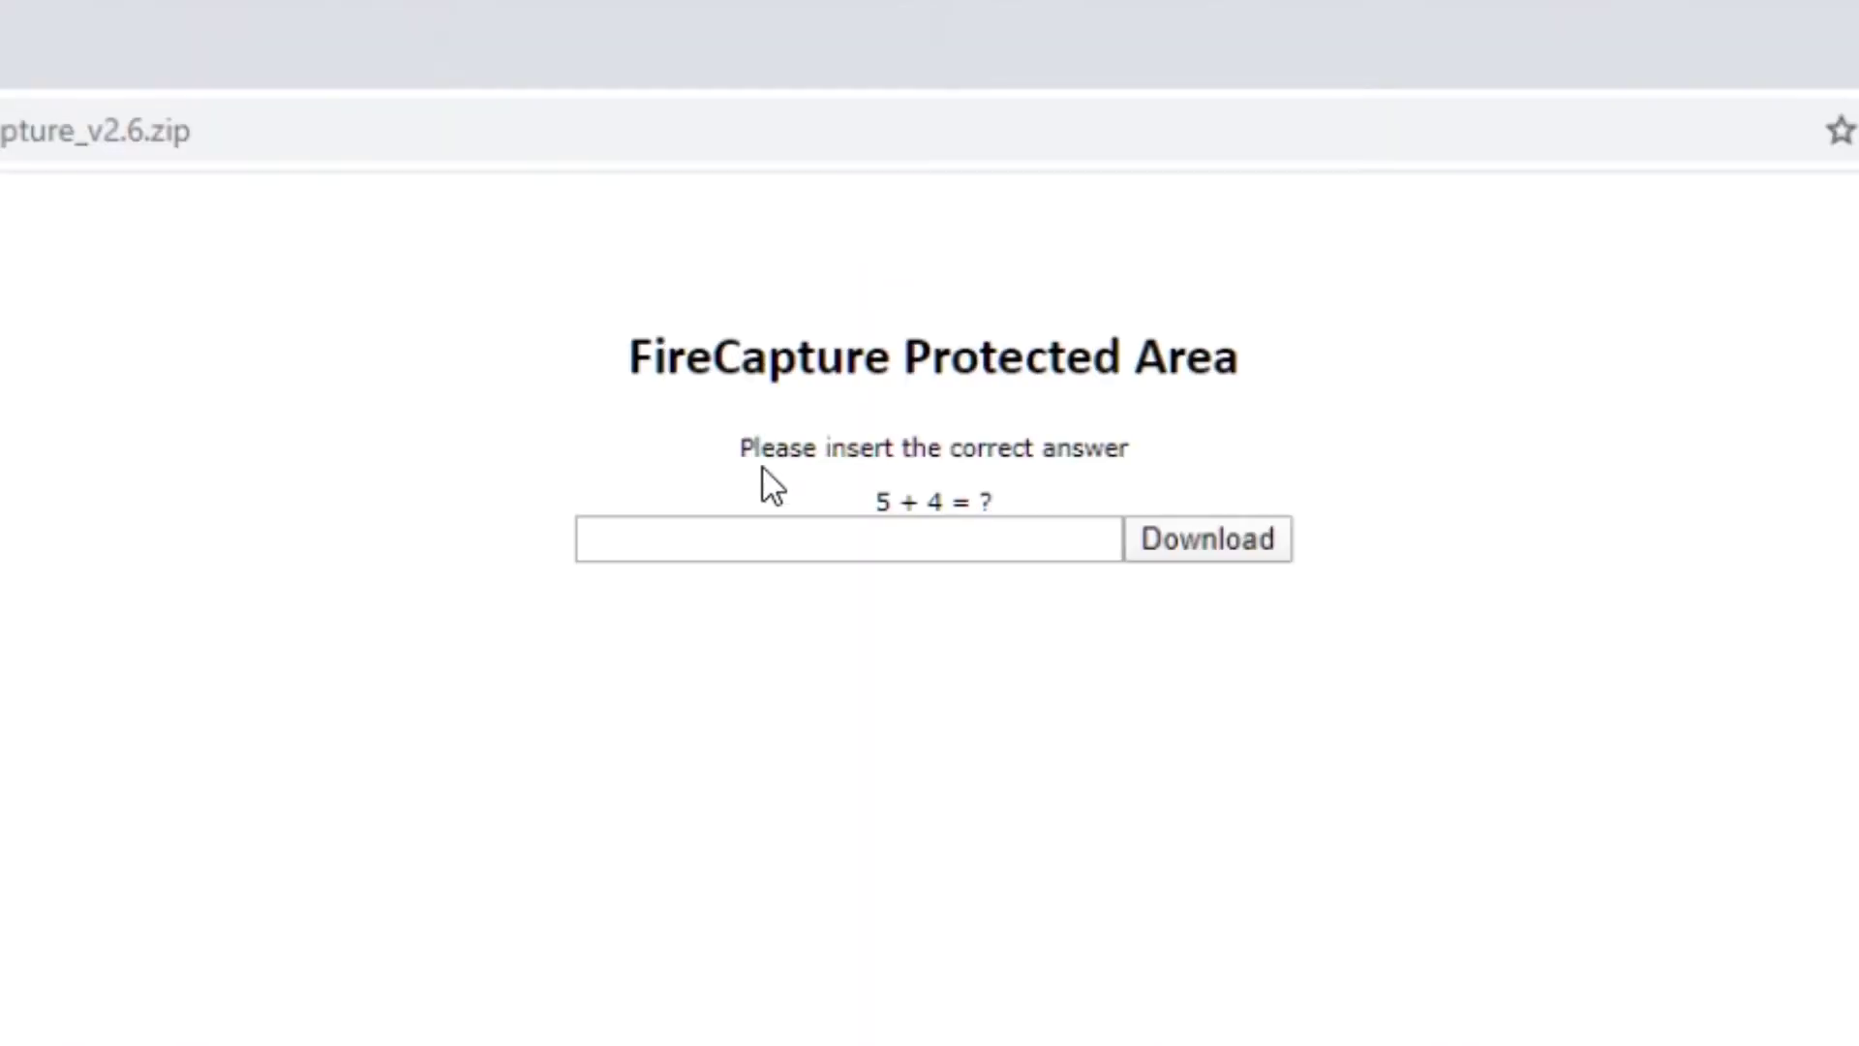
Step: Answer the 5 + 4 check with 9 and start downloading FireCapture_v2.6.zip
left_click(831, 528)
type("9")
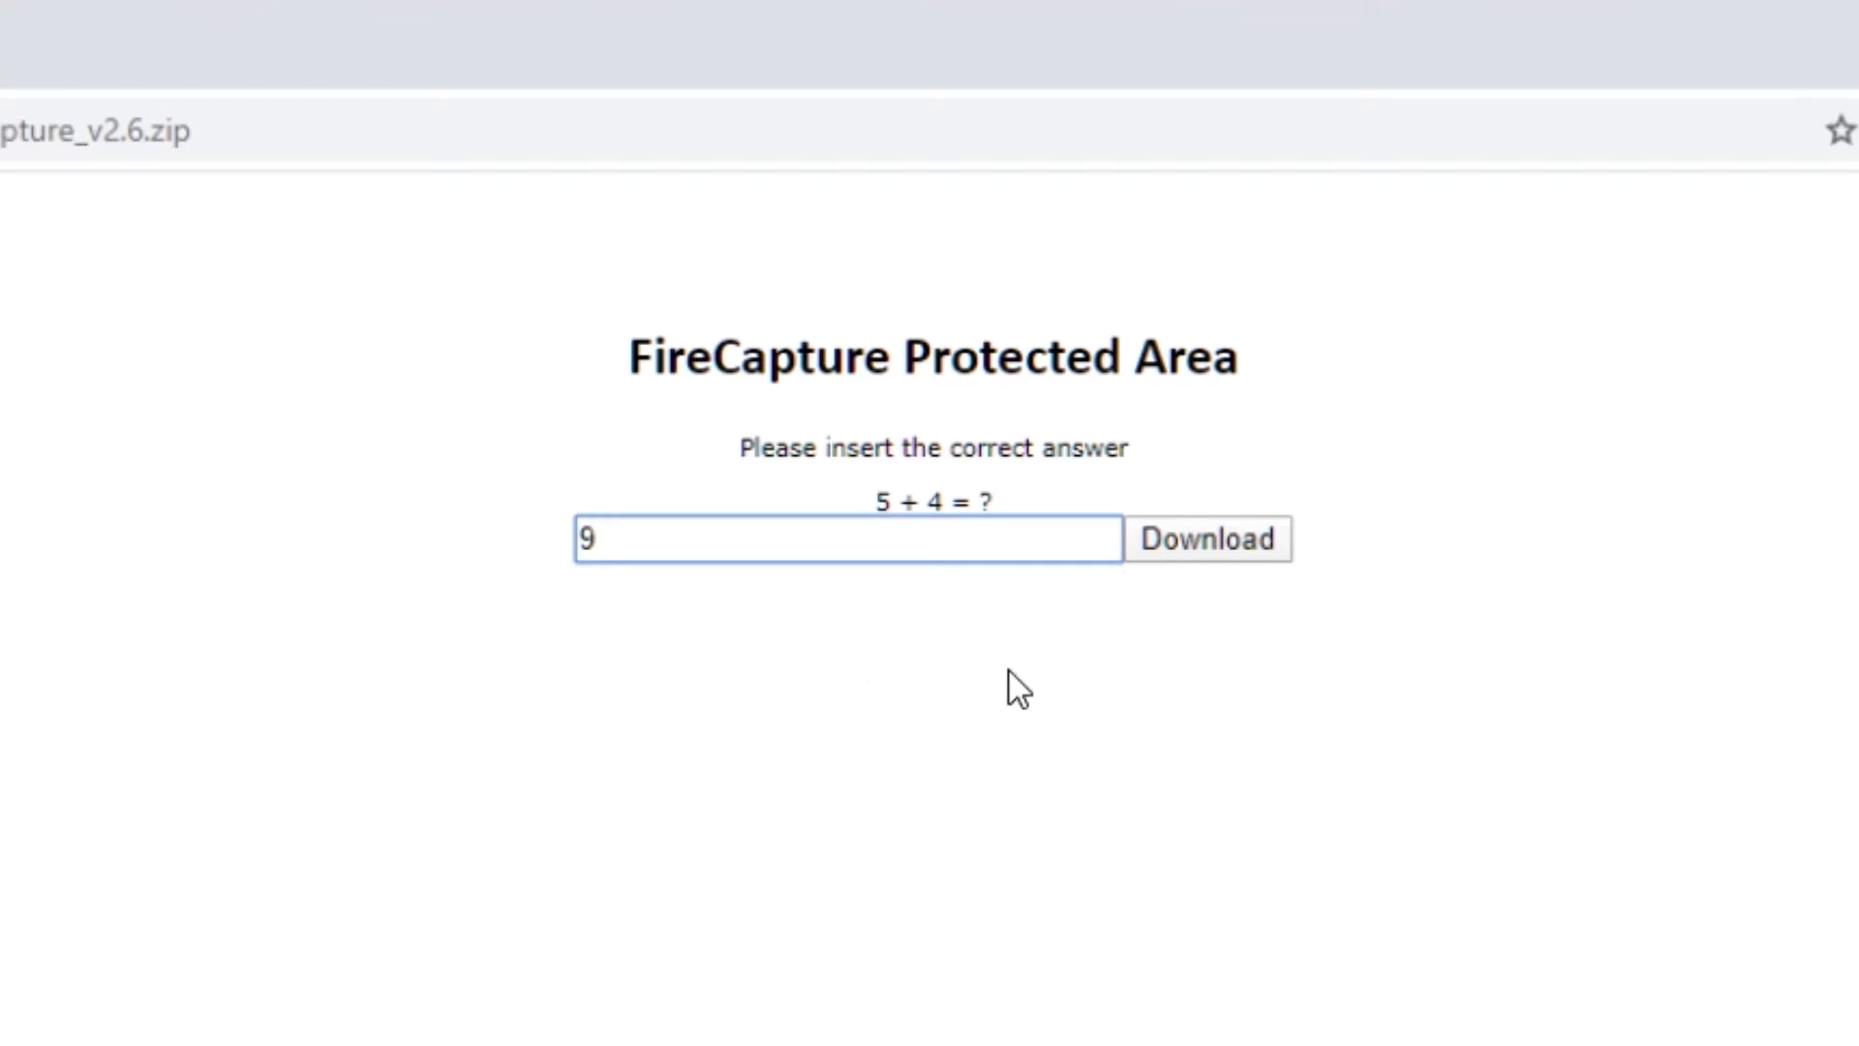
left_click(1245, 535)
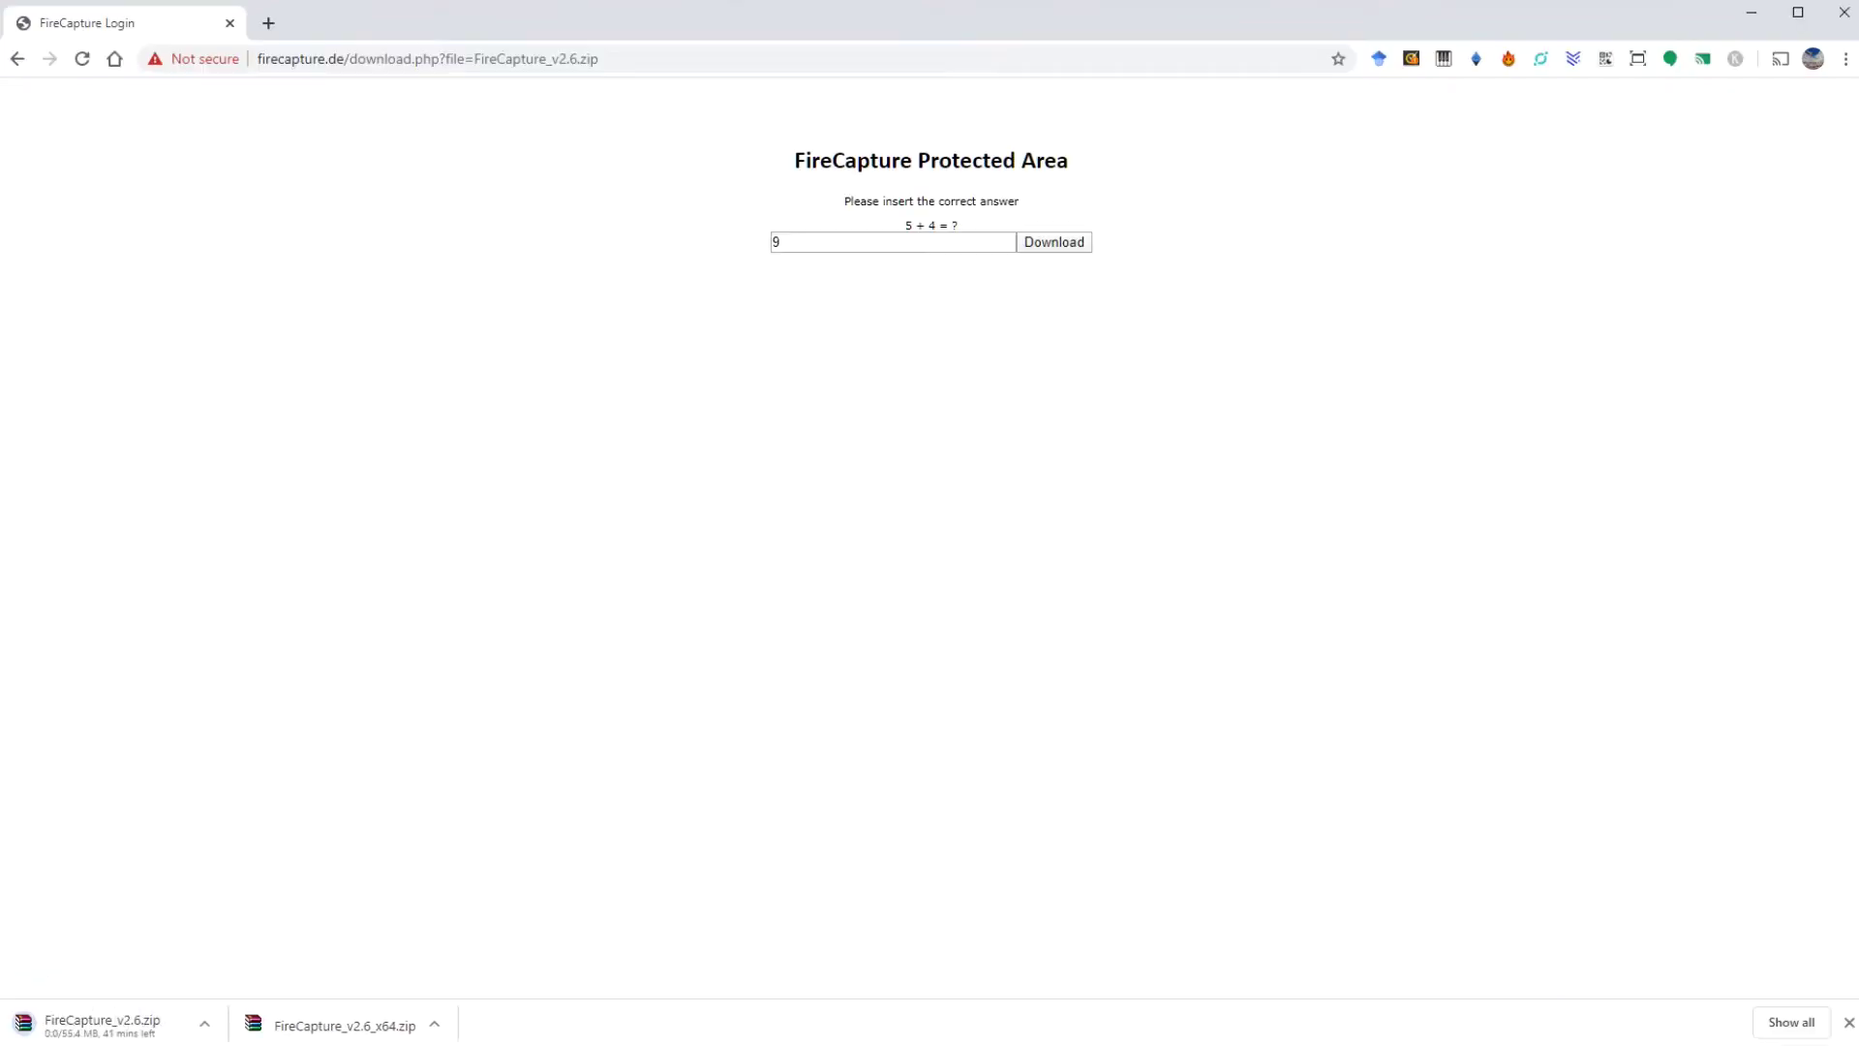
Step: Show the downloaded FireCapture_v2.6_x64.zip in its Downloads folder
left_click(434, 1024)
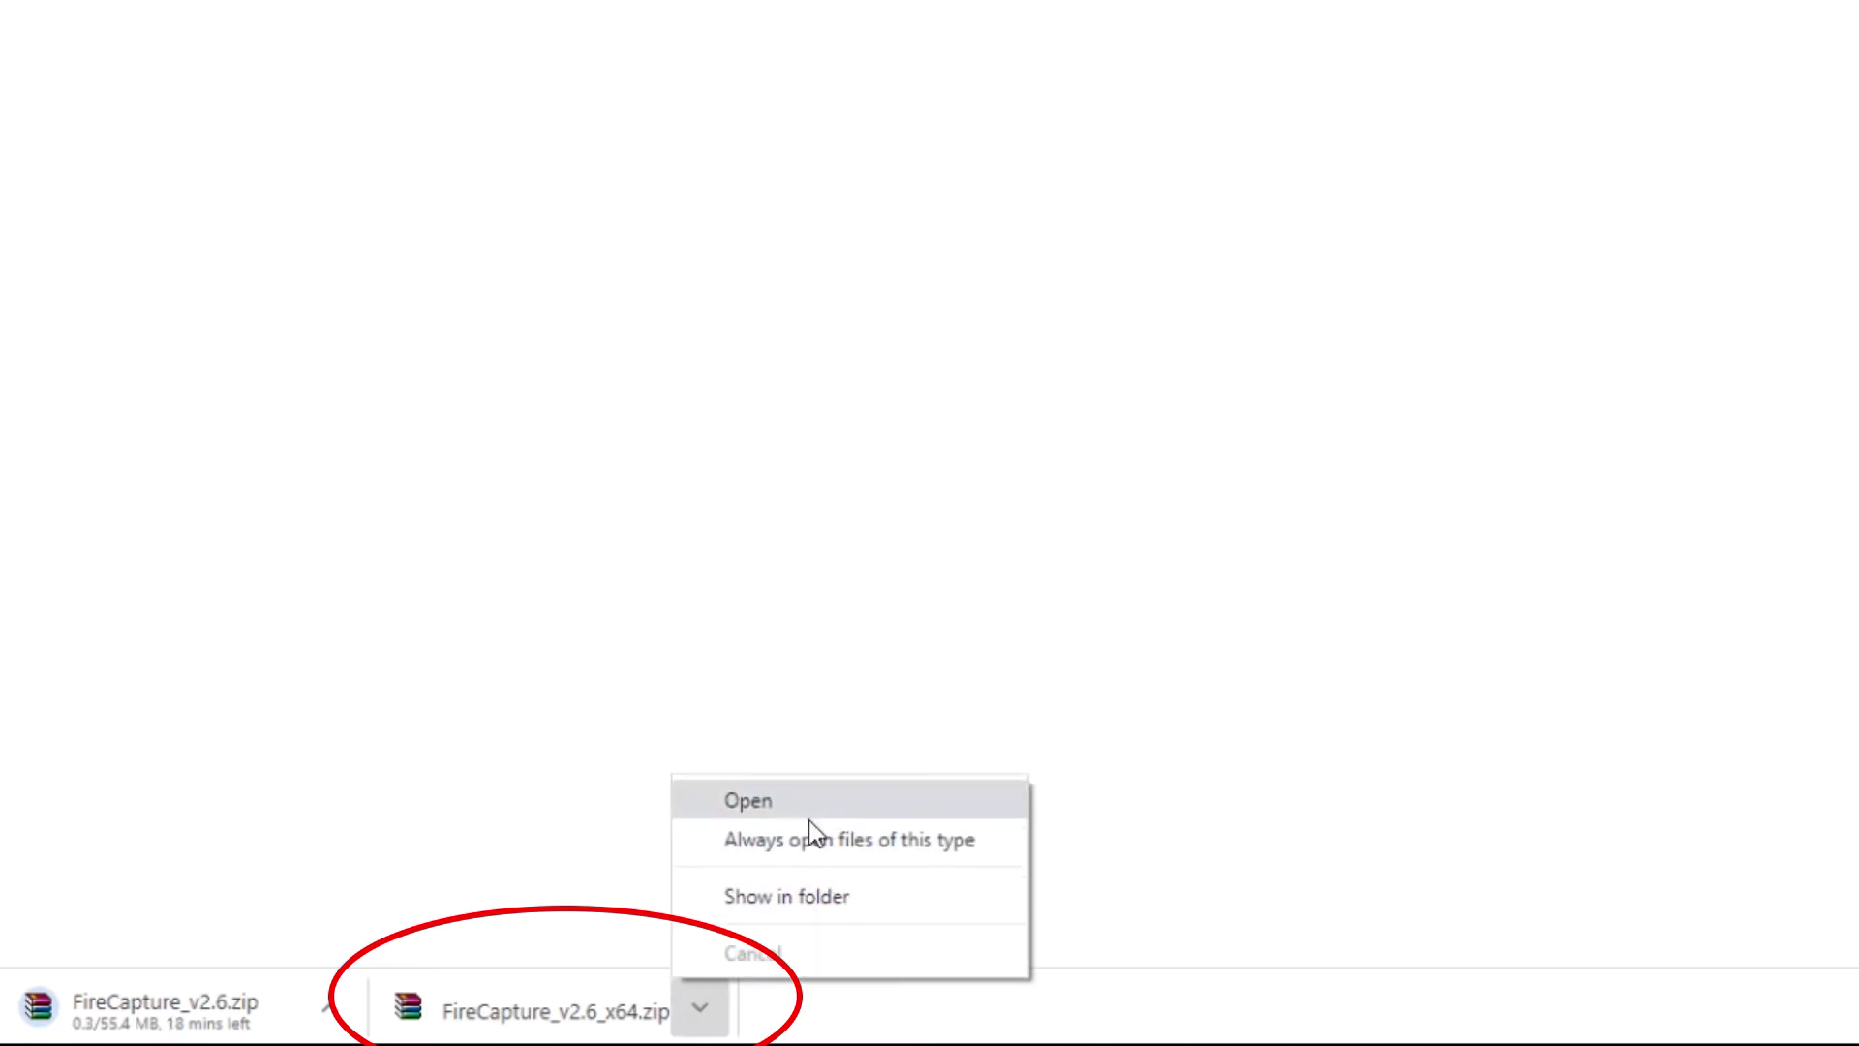
left_click(621, 926)
left_click(700, 1012)
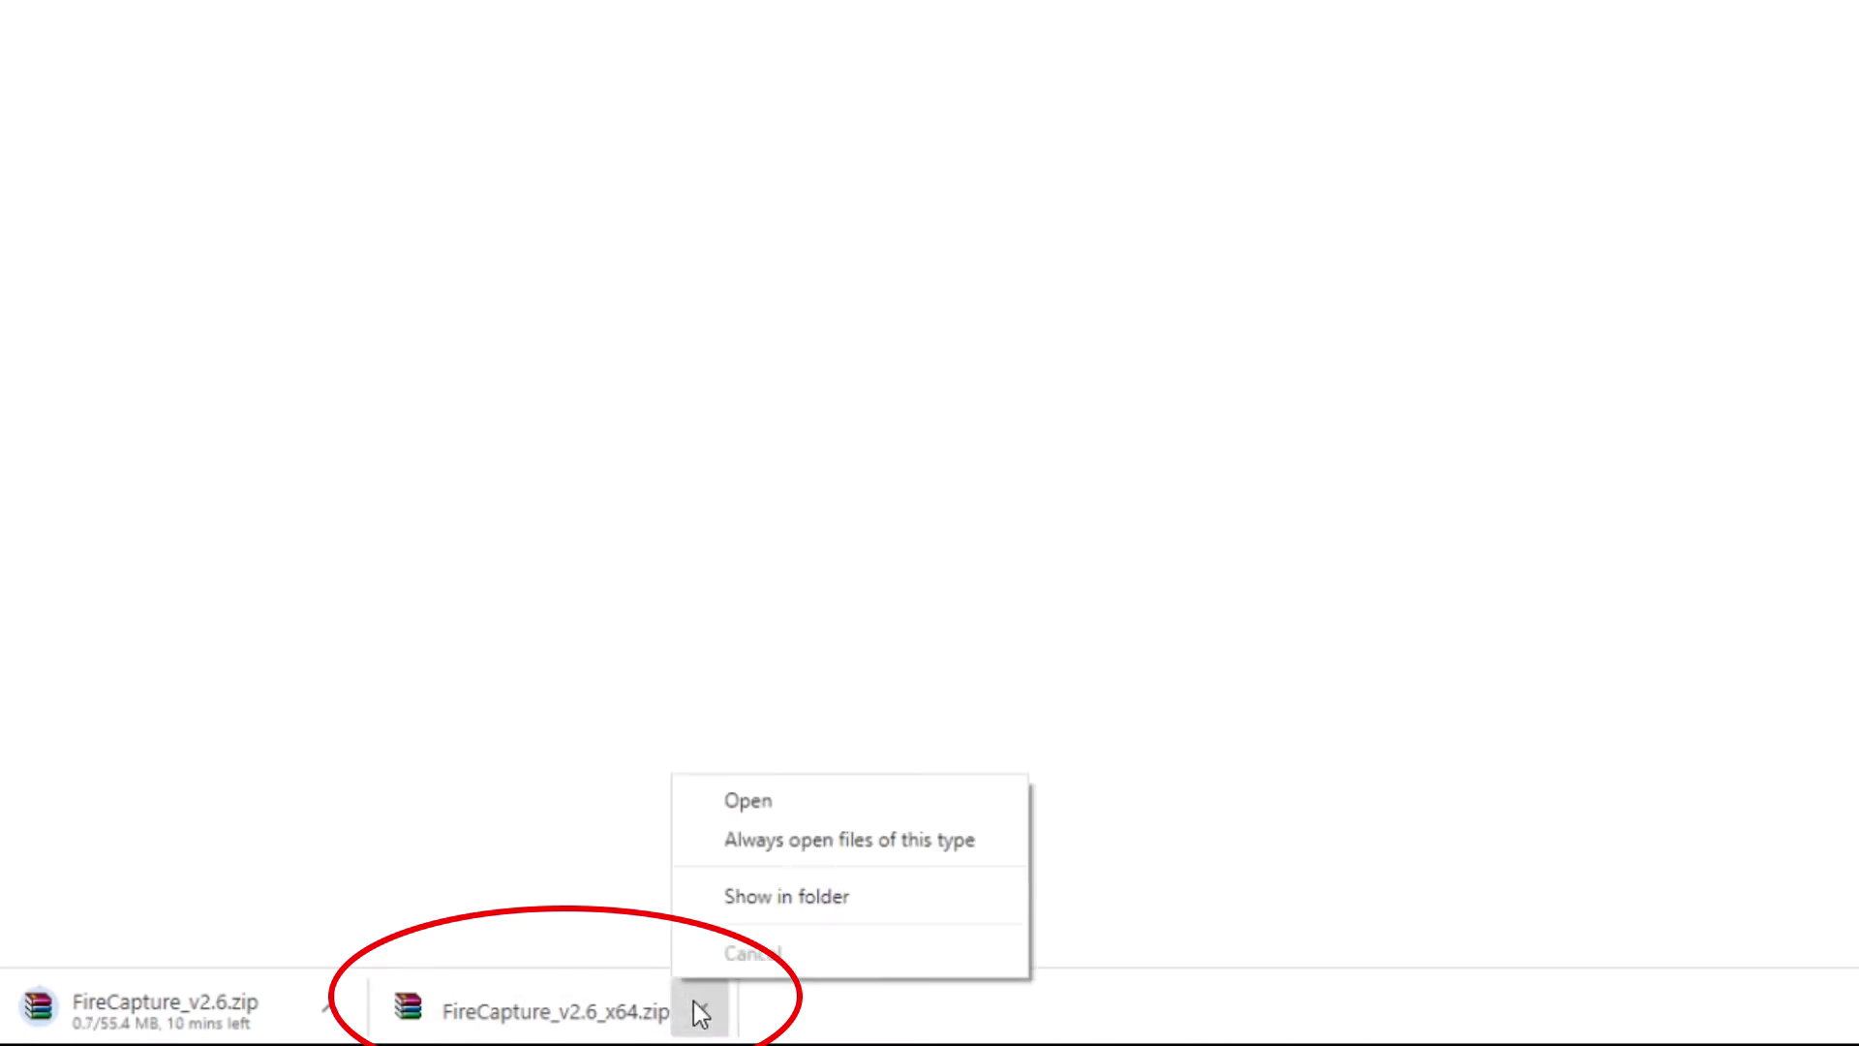
left_click(830, 886)
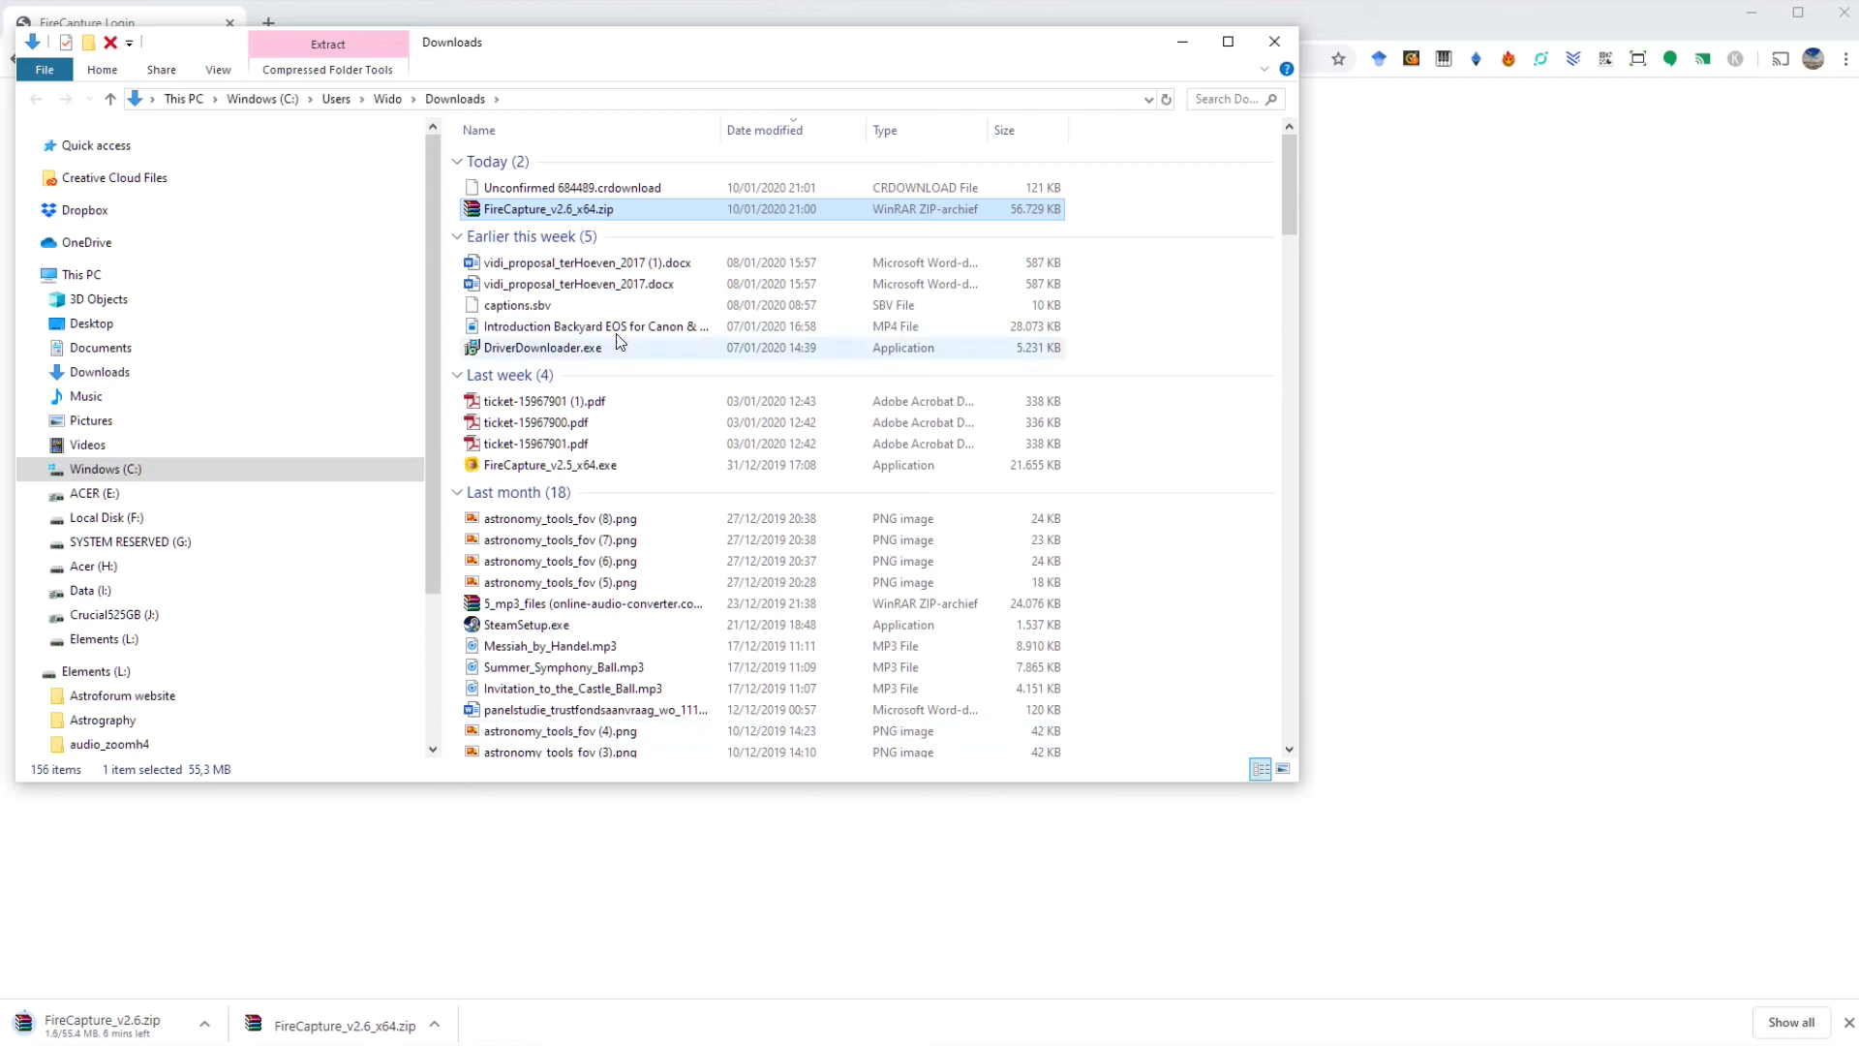
Step: Start extracting the FireCapture zip with C:\Program Files chosen as the destination
right_click(658, 204)
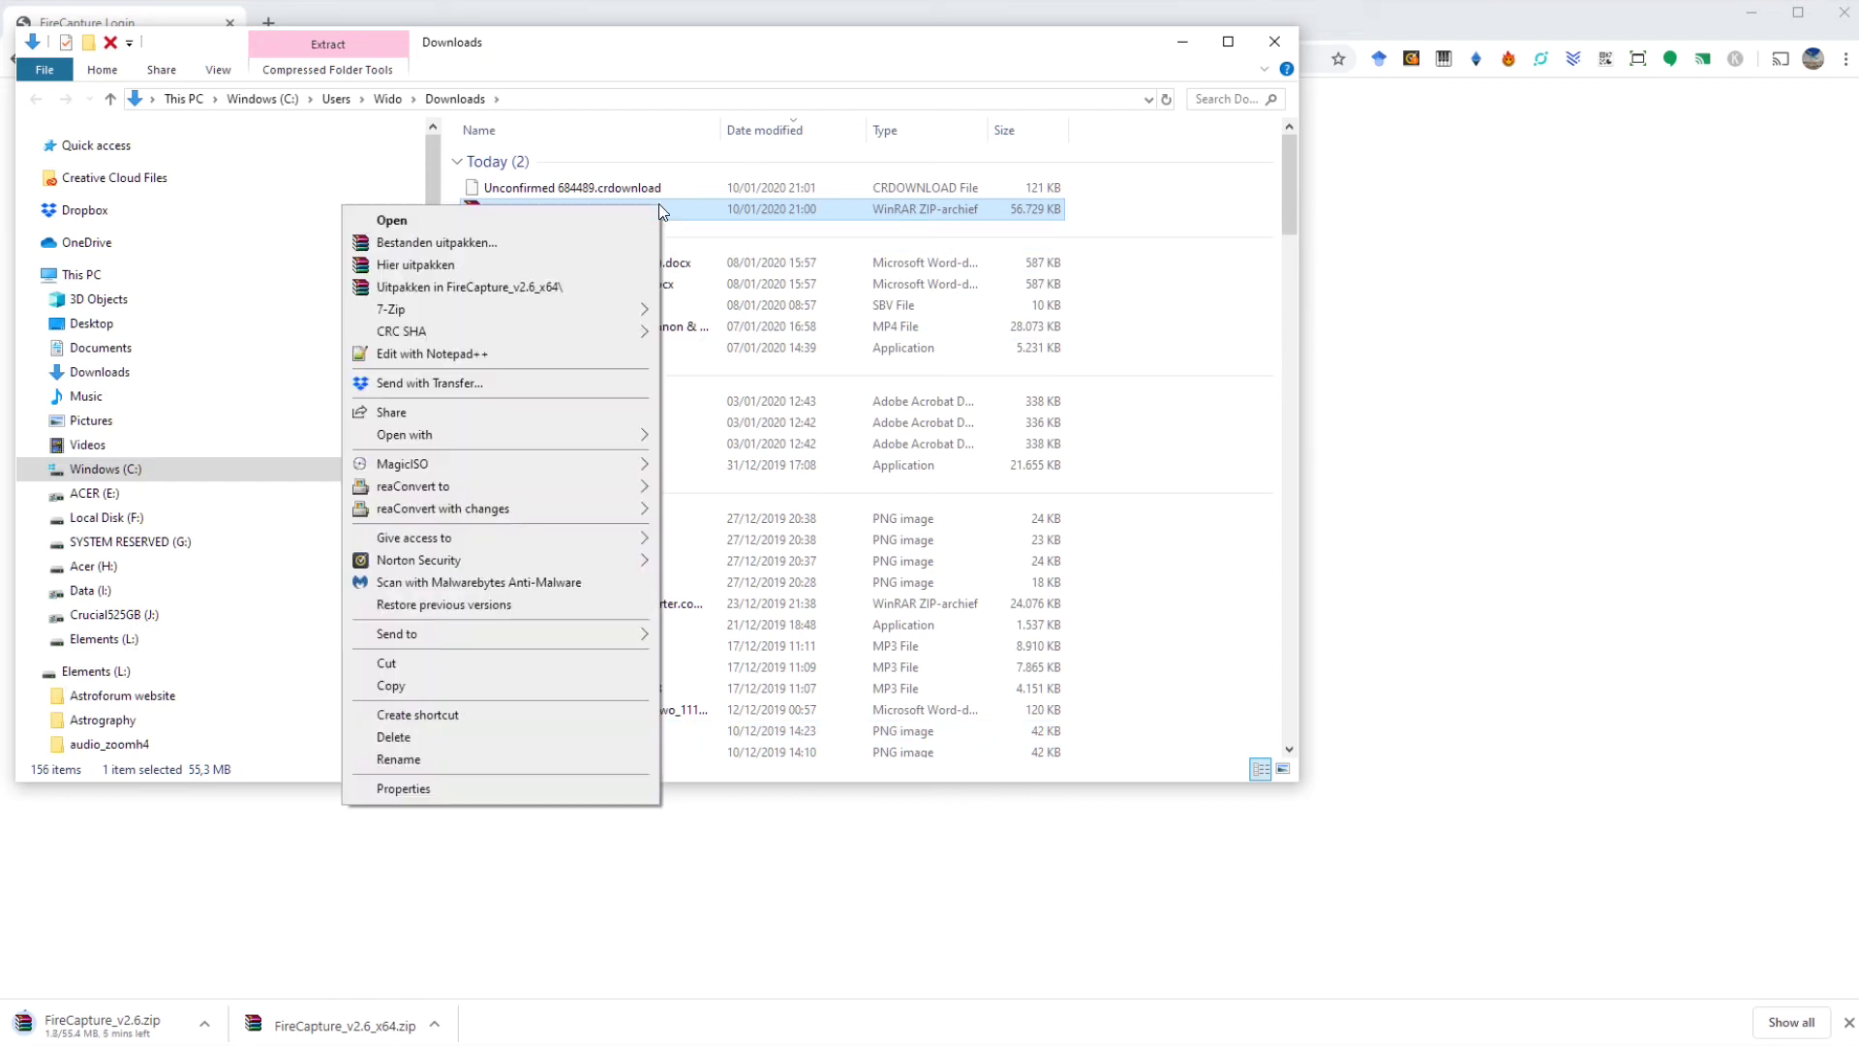
left_click(594, 249)
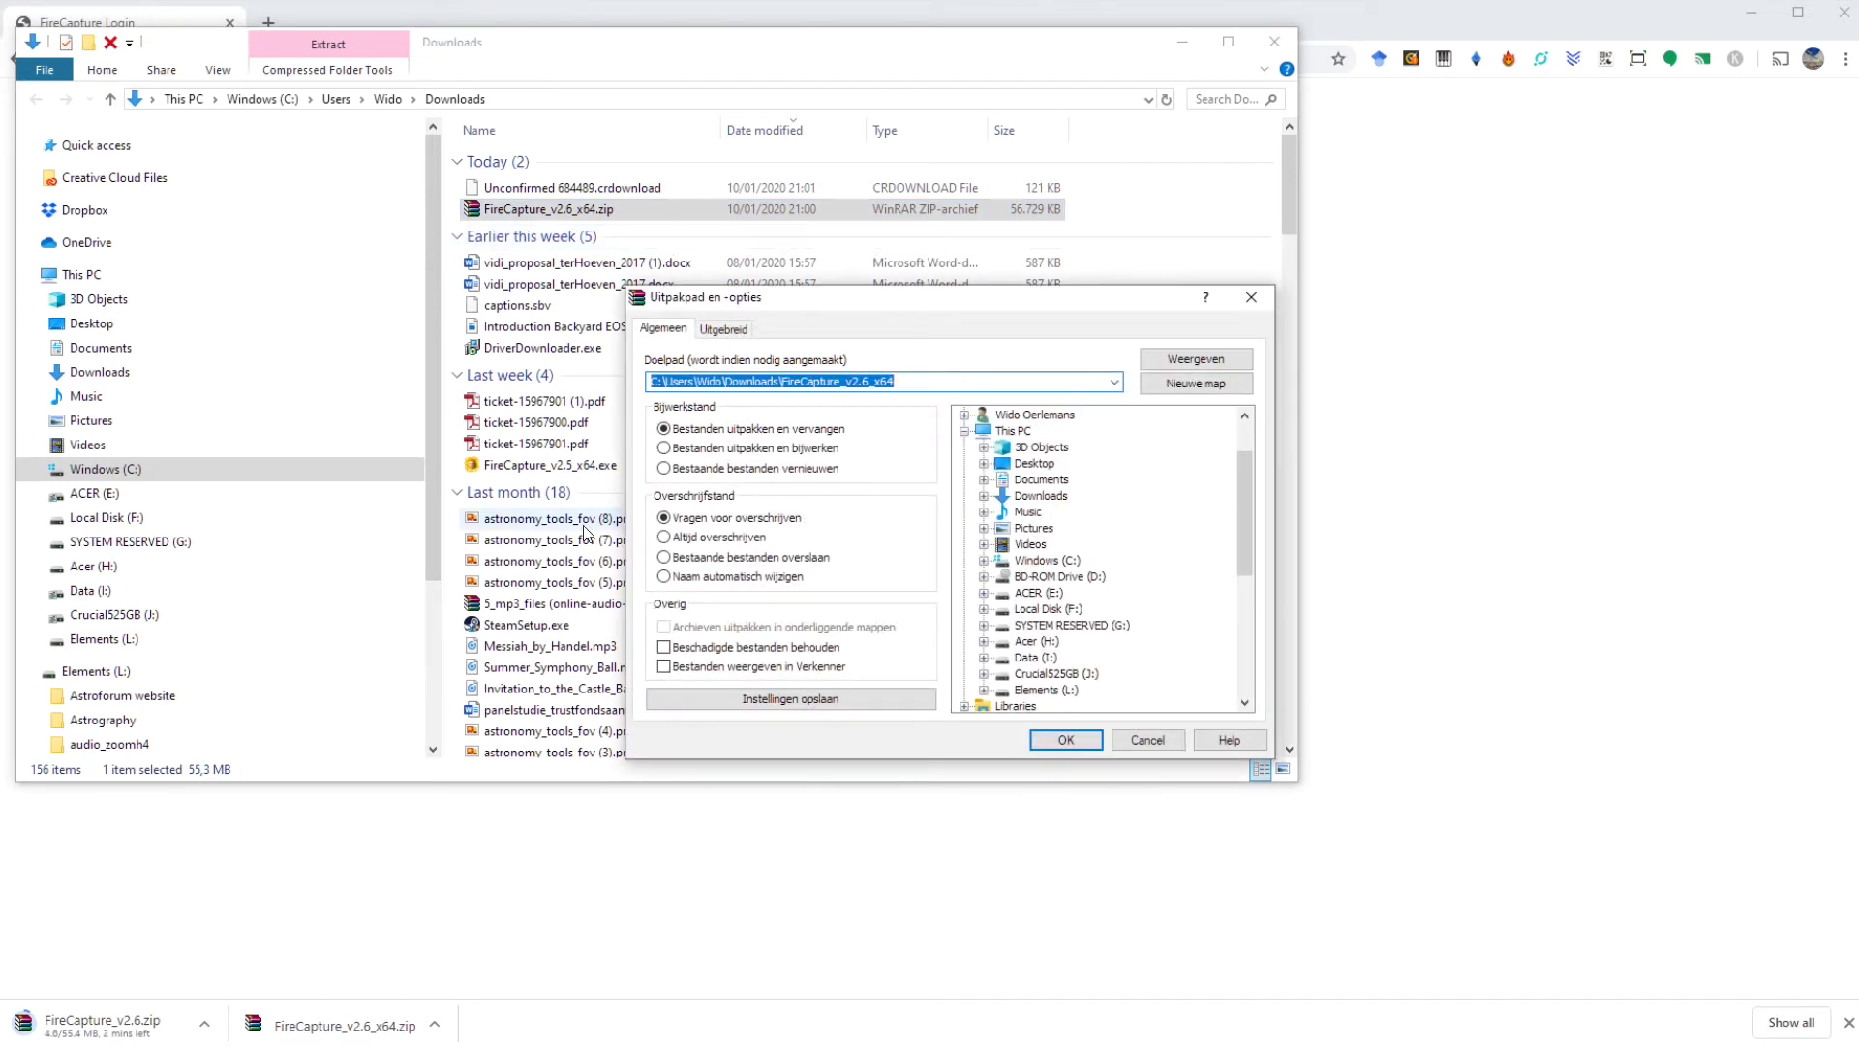
left_click(1063, 562)
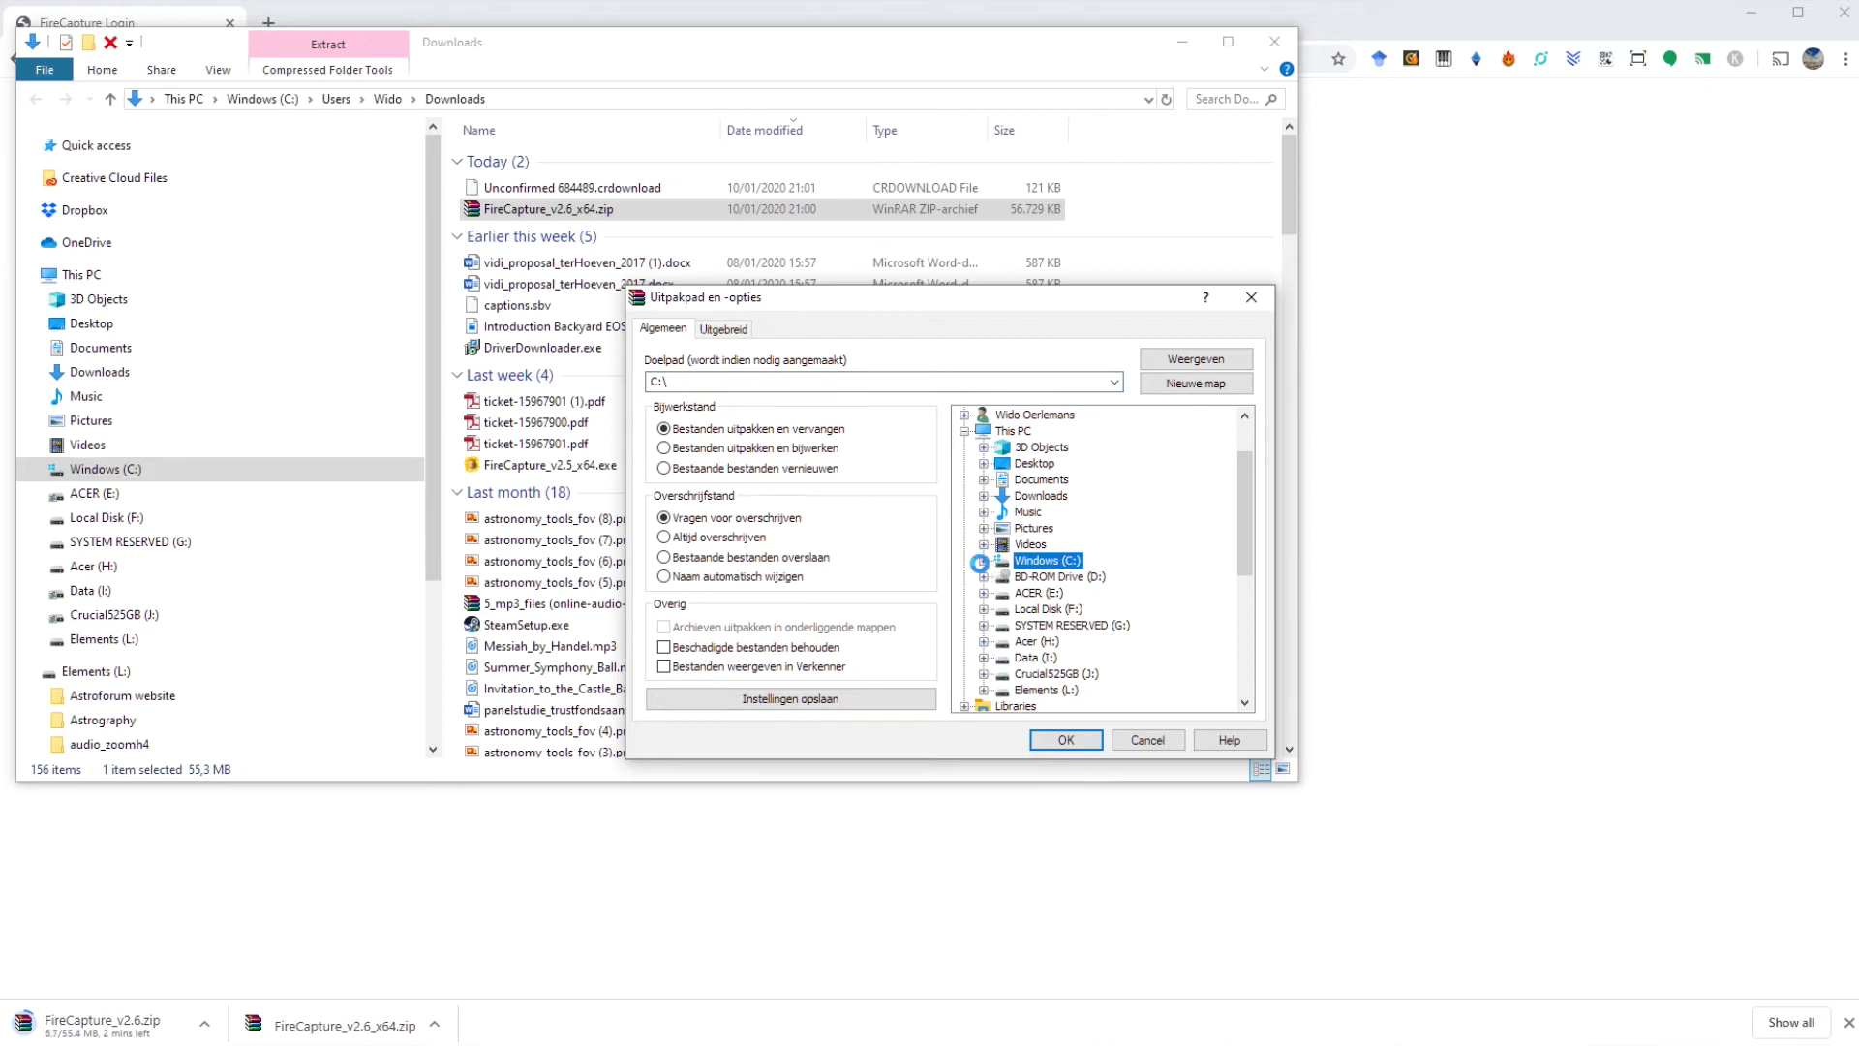
left_click(984, 561)
scroll(1010, 528, "down", 1)
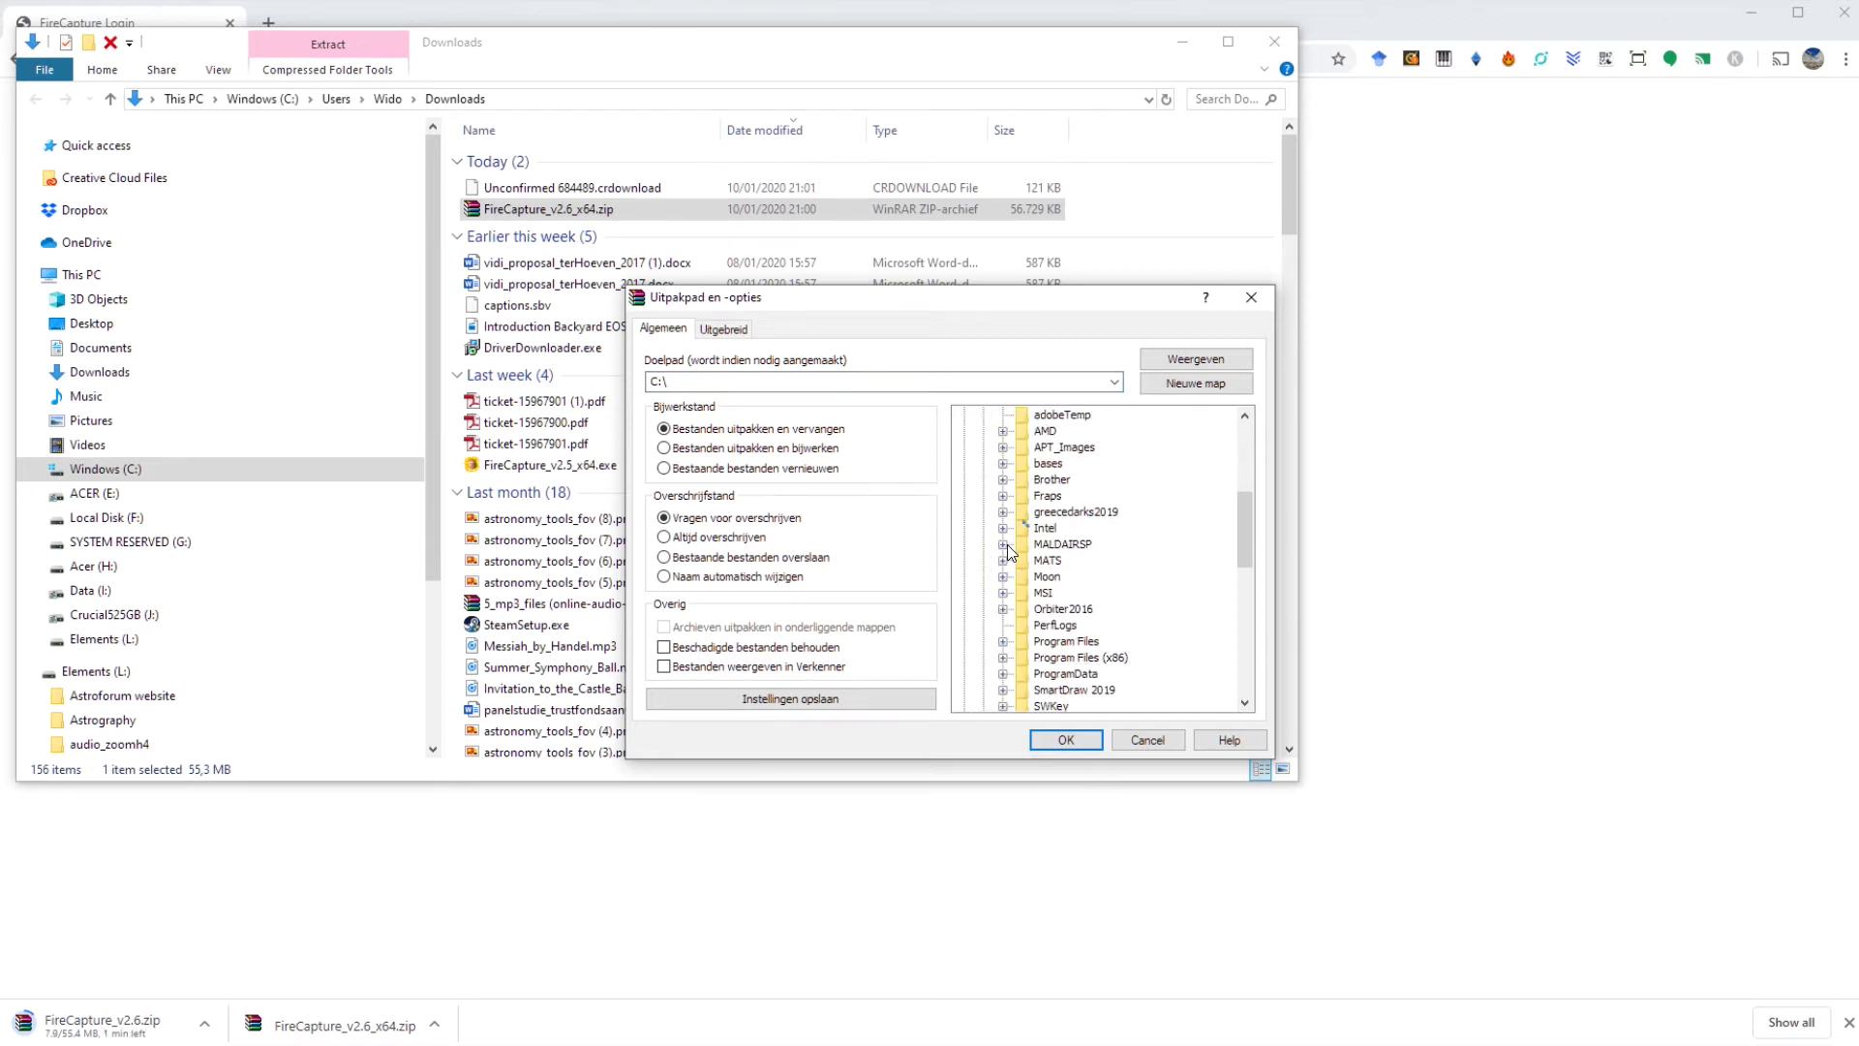
left_click(1004, 642)
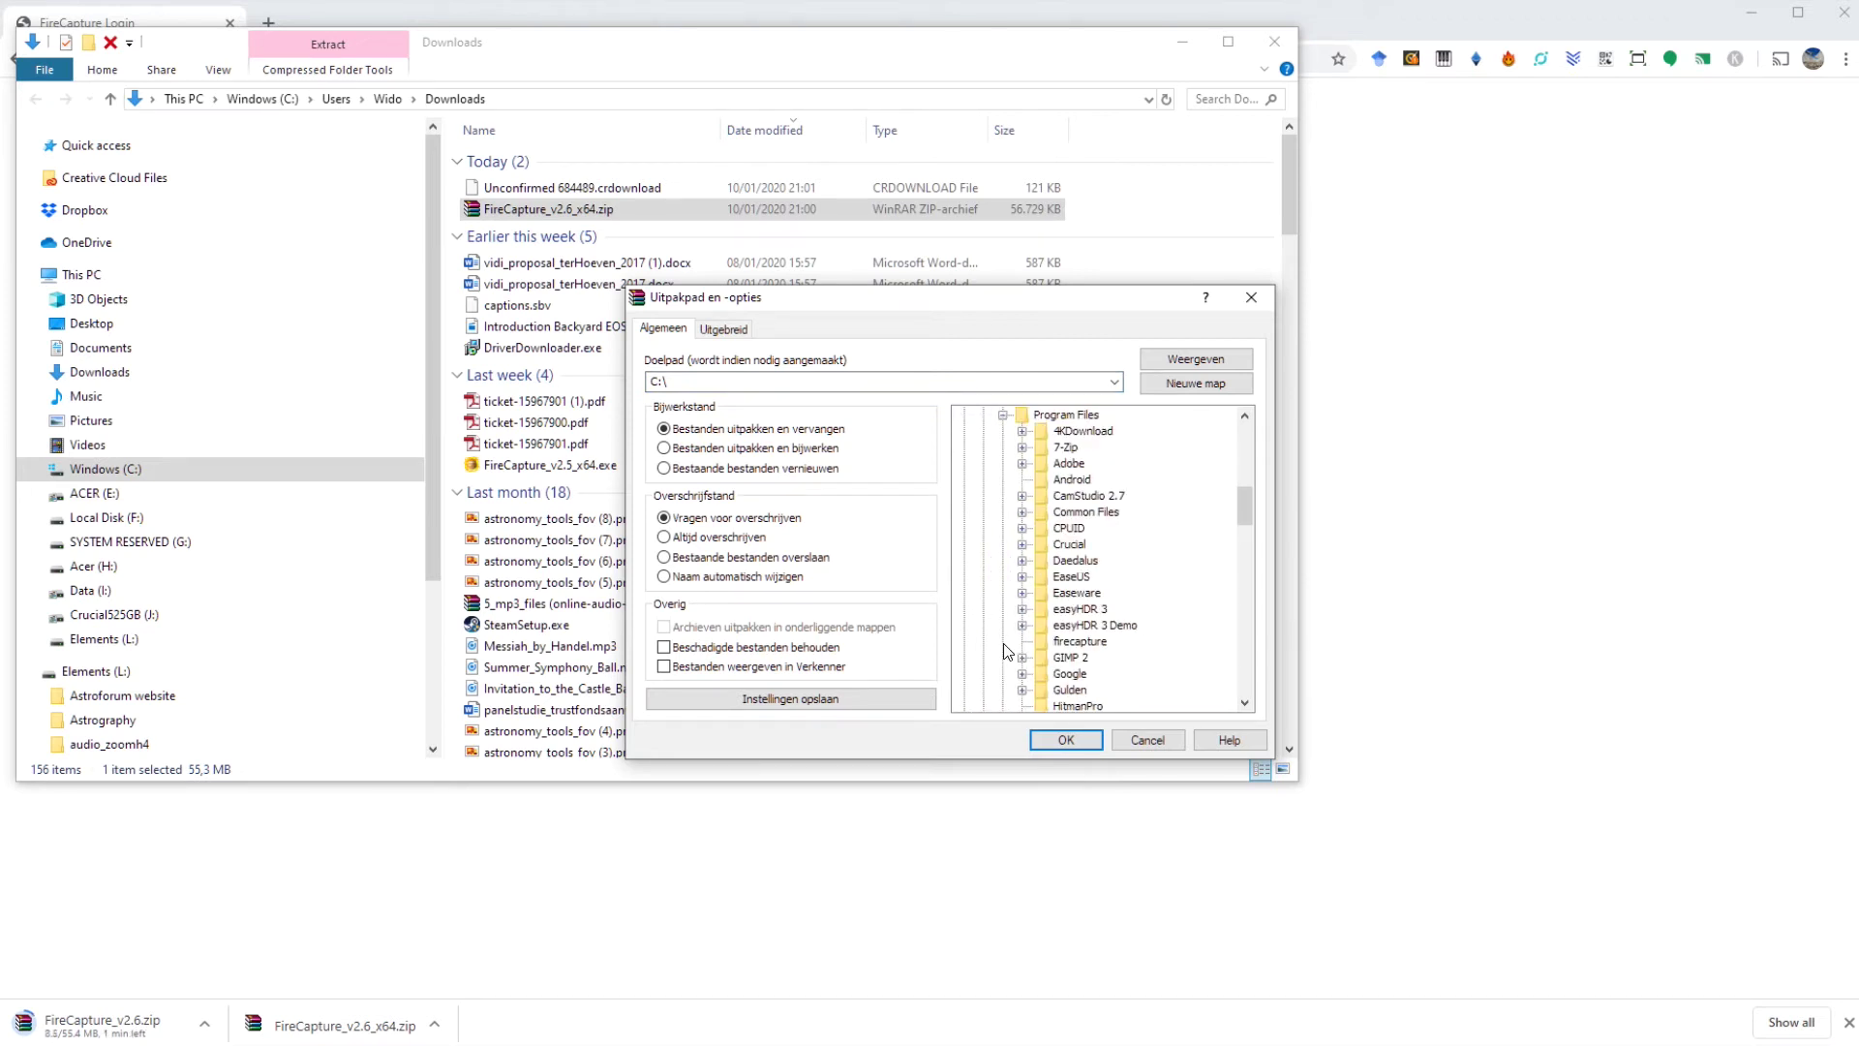
left_click(1065, 414)
Step: Extract into a new 'firecapture' folder there and dismiss the resulting error list
left_click(775, 381)
left_click(772, 381)
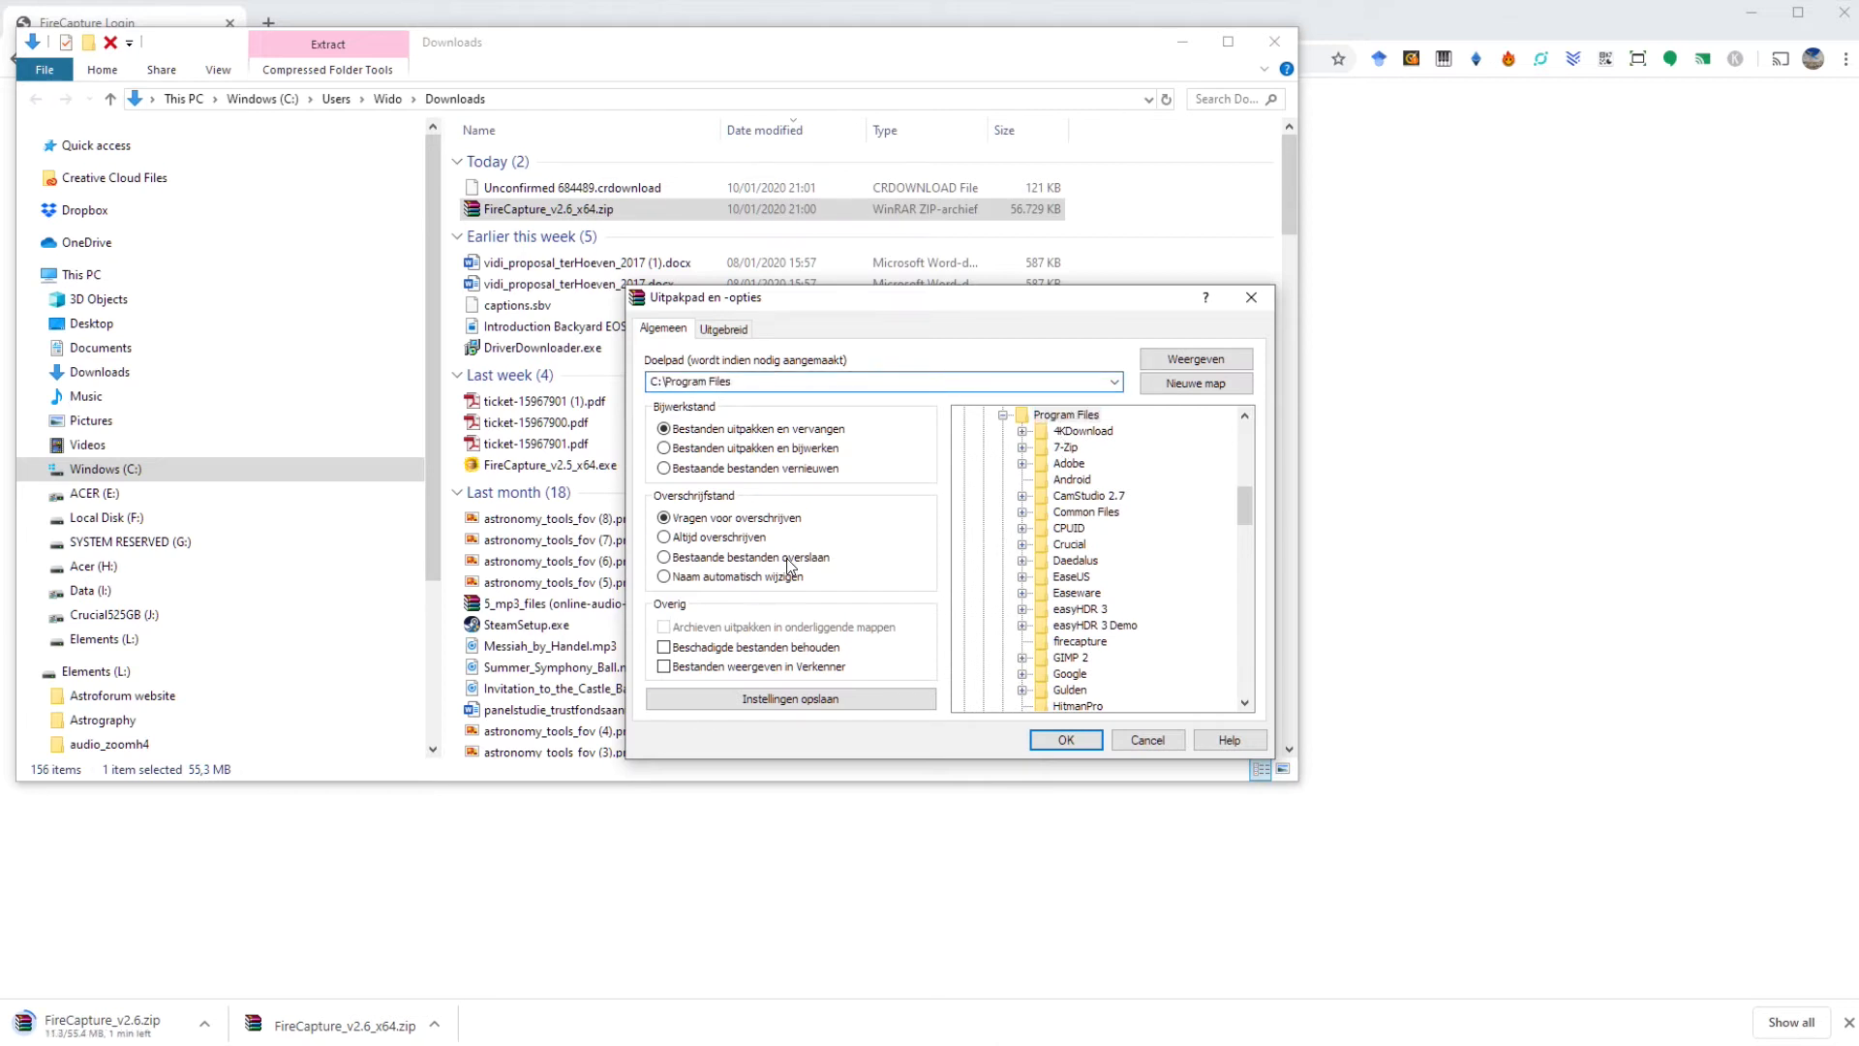
left_click(1175, 384)
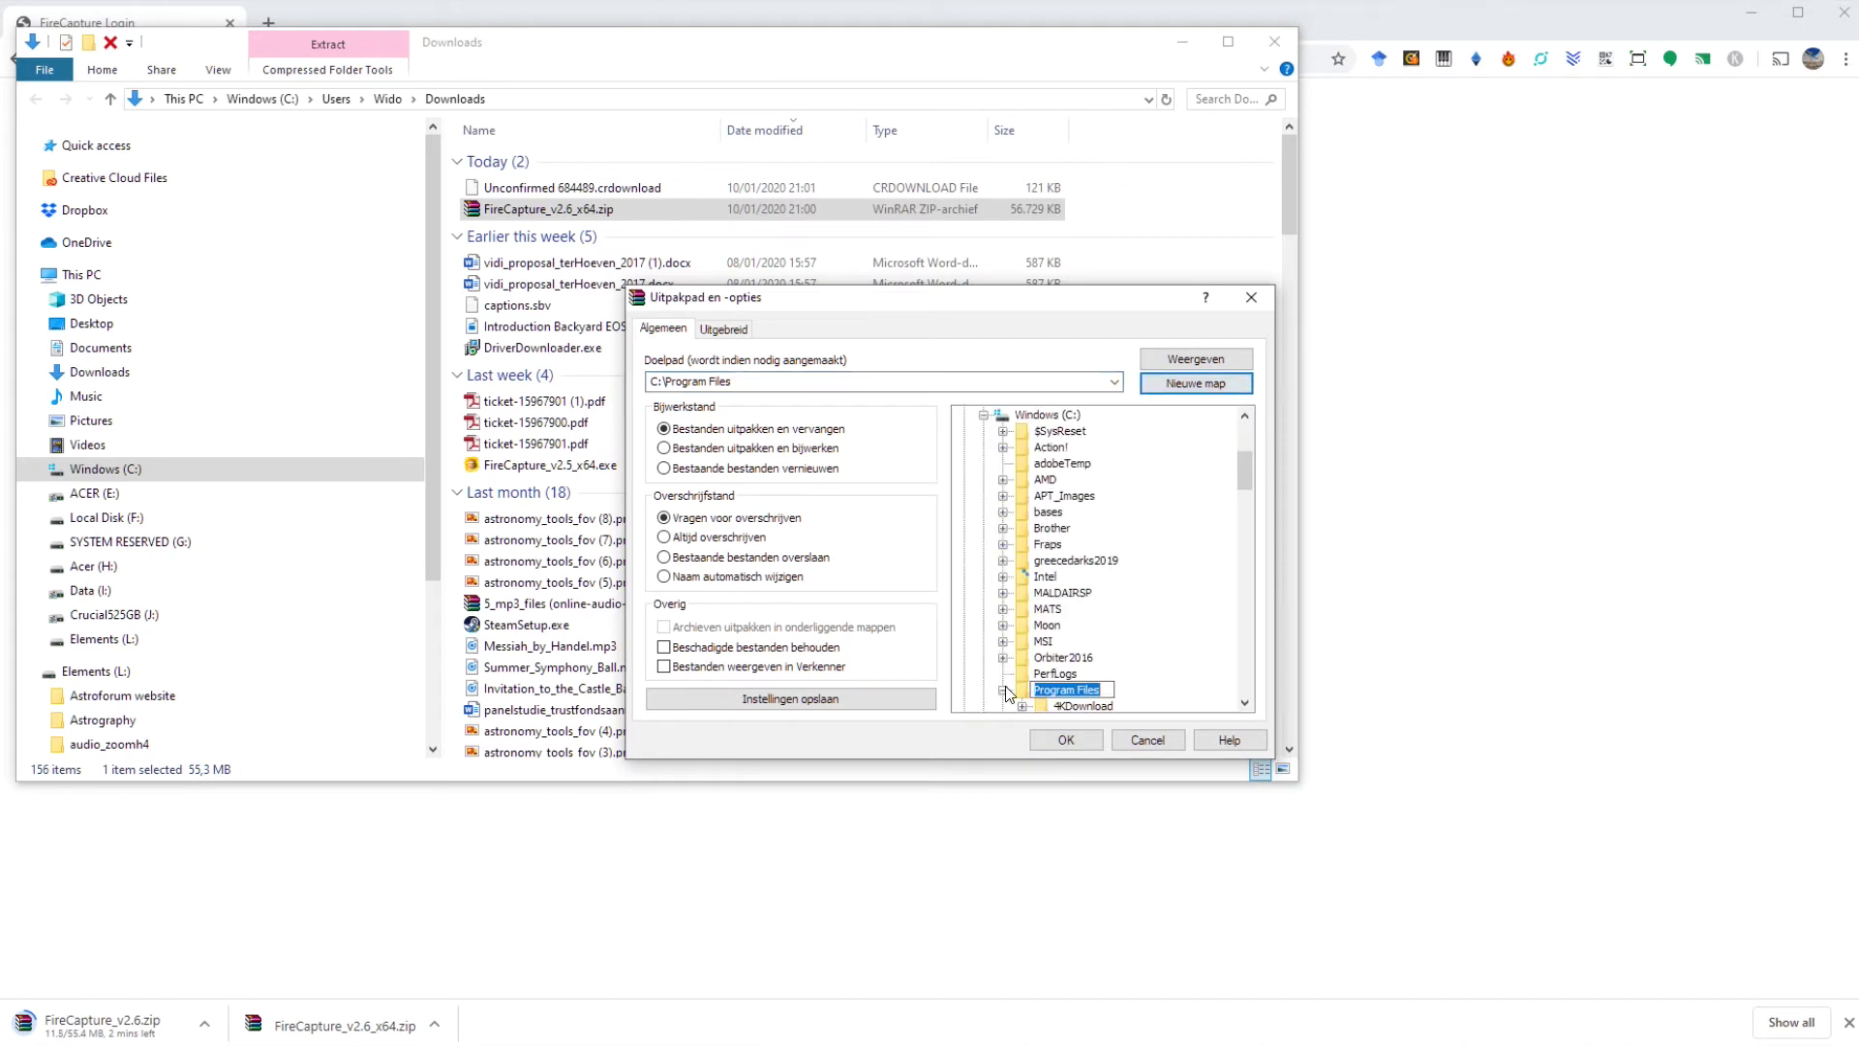
type("firecapture")
left_click(1052, 744)
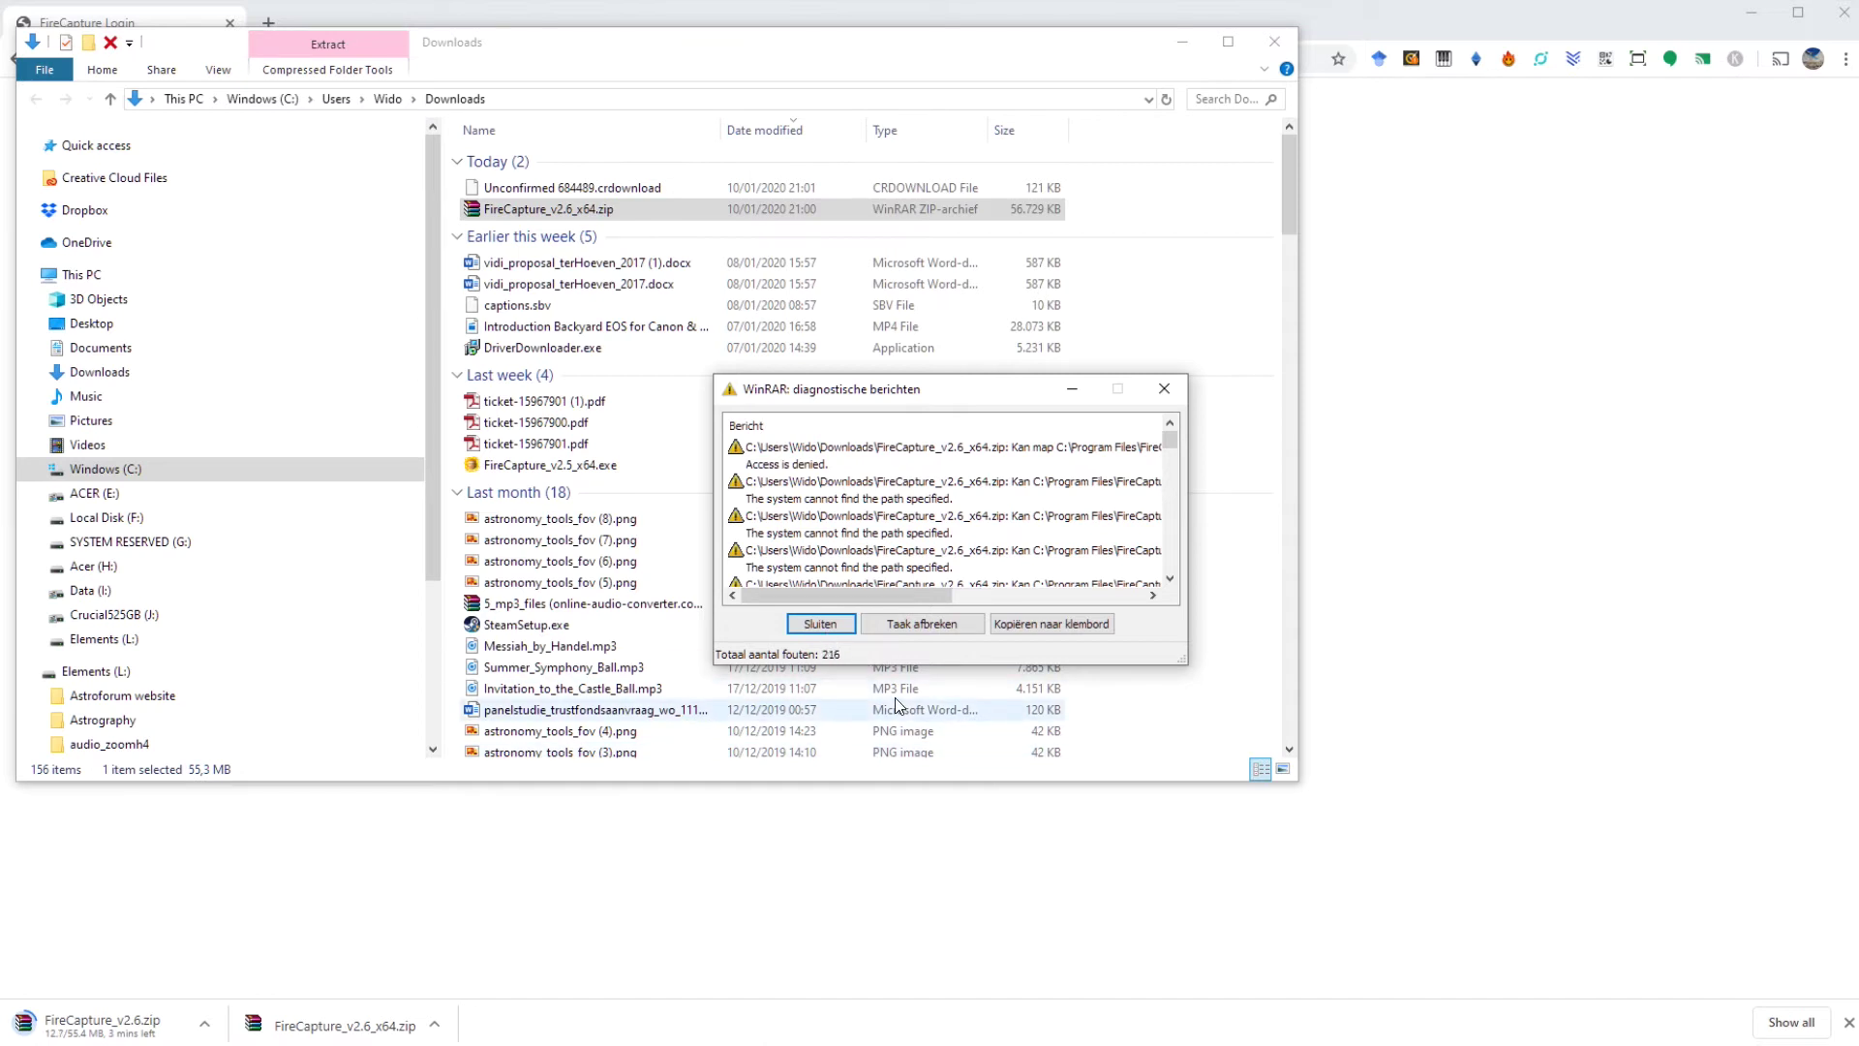
left_click(828, 620)
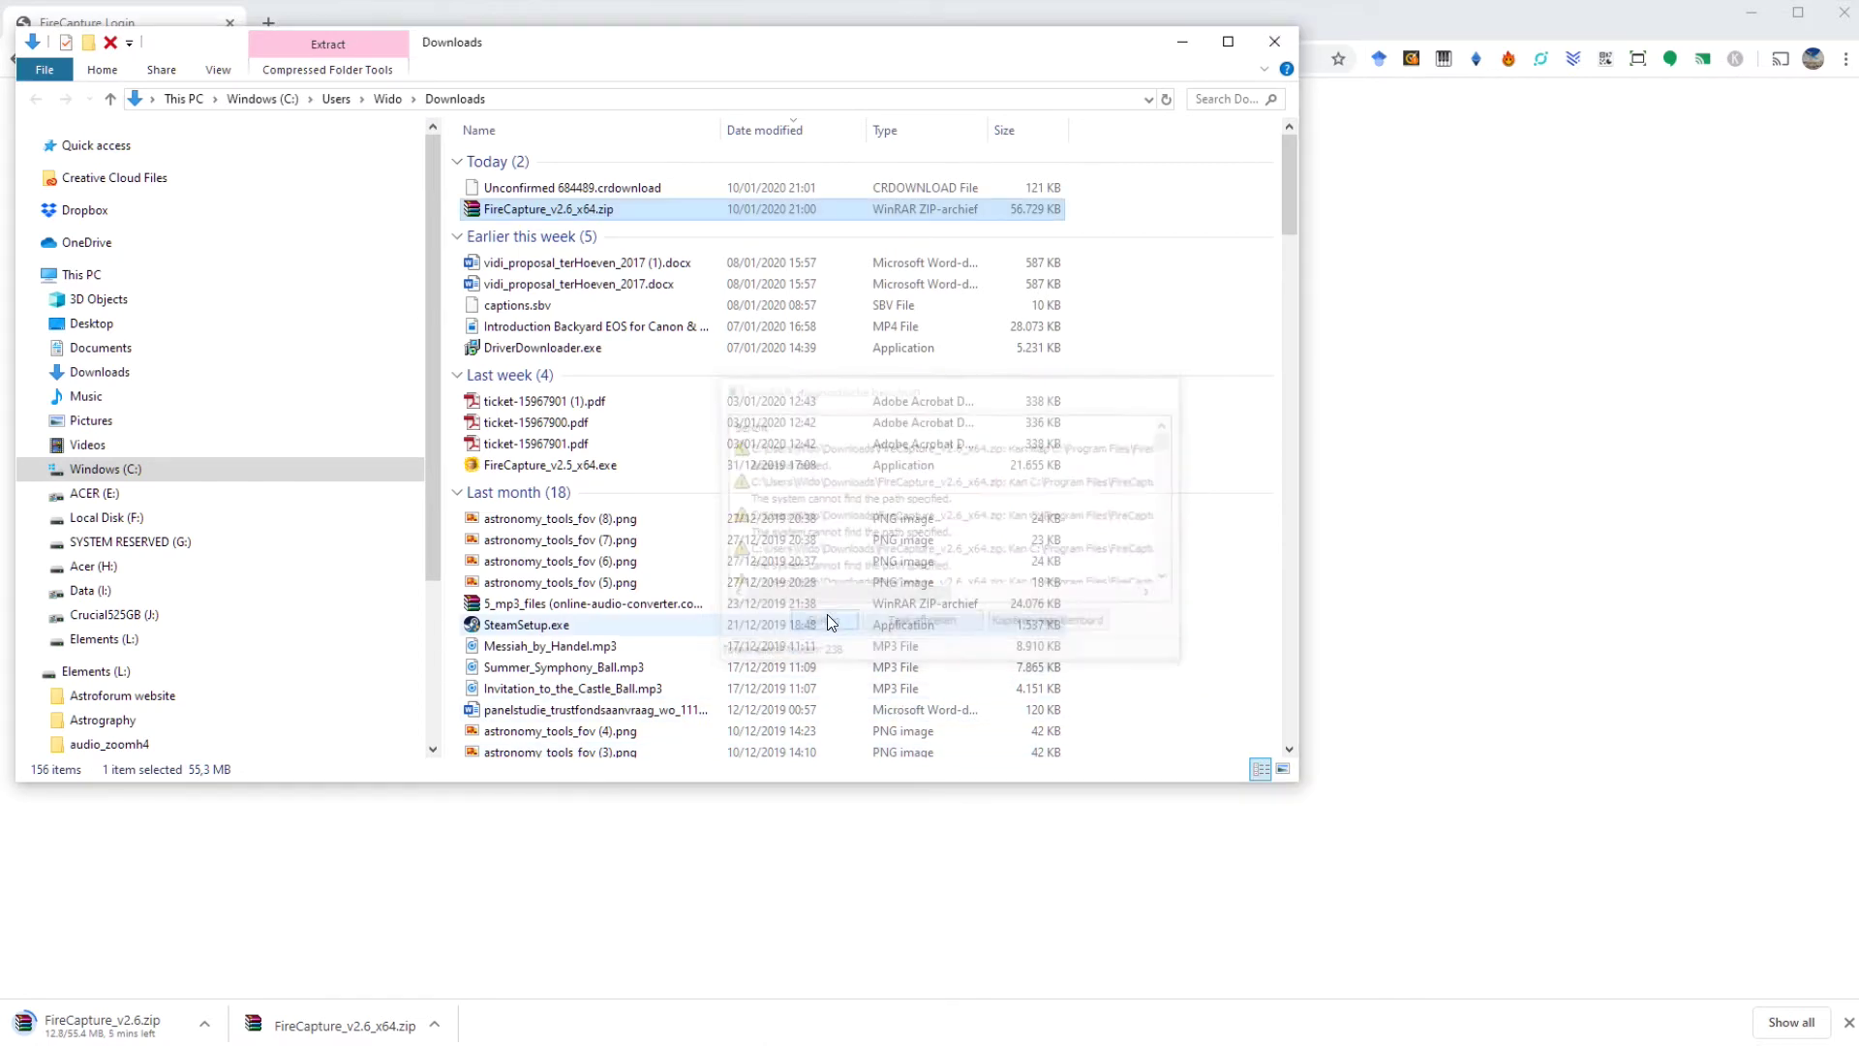
Step: Open the zip in WinRAR, dismiss the licence reminder, and extract its FireCapture folder to Downloads
double_click(544, 208)
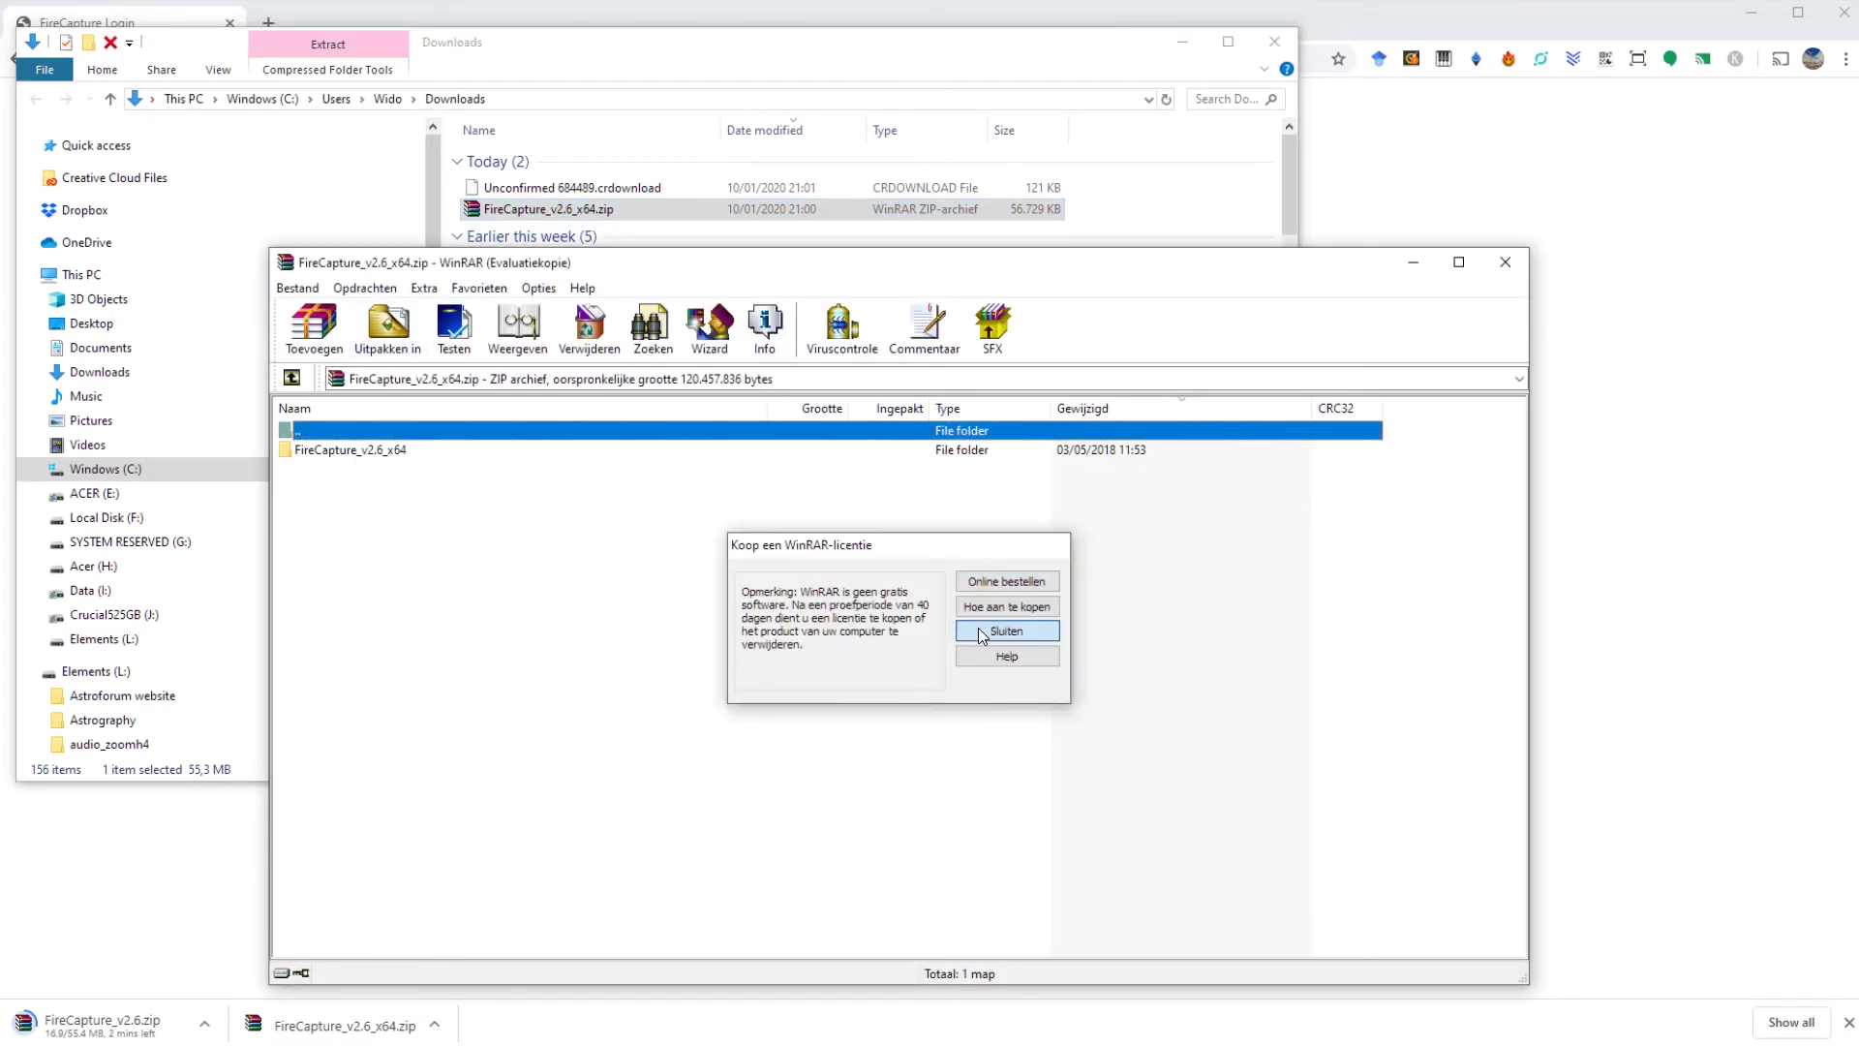
left_click(980, 630)
double_click(351, 450)
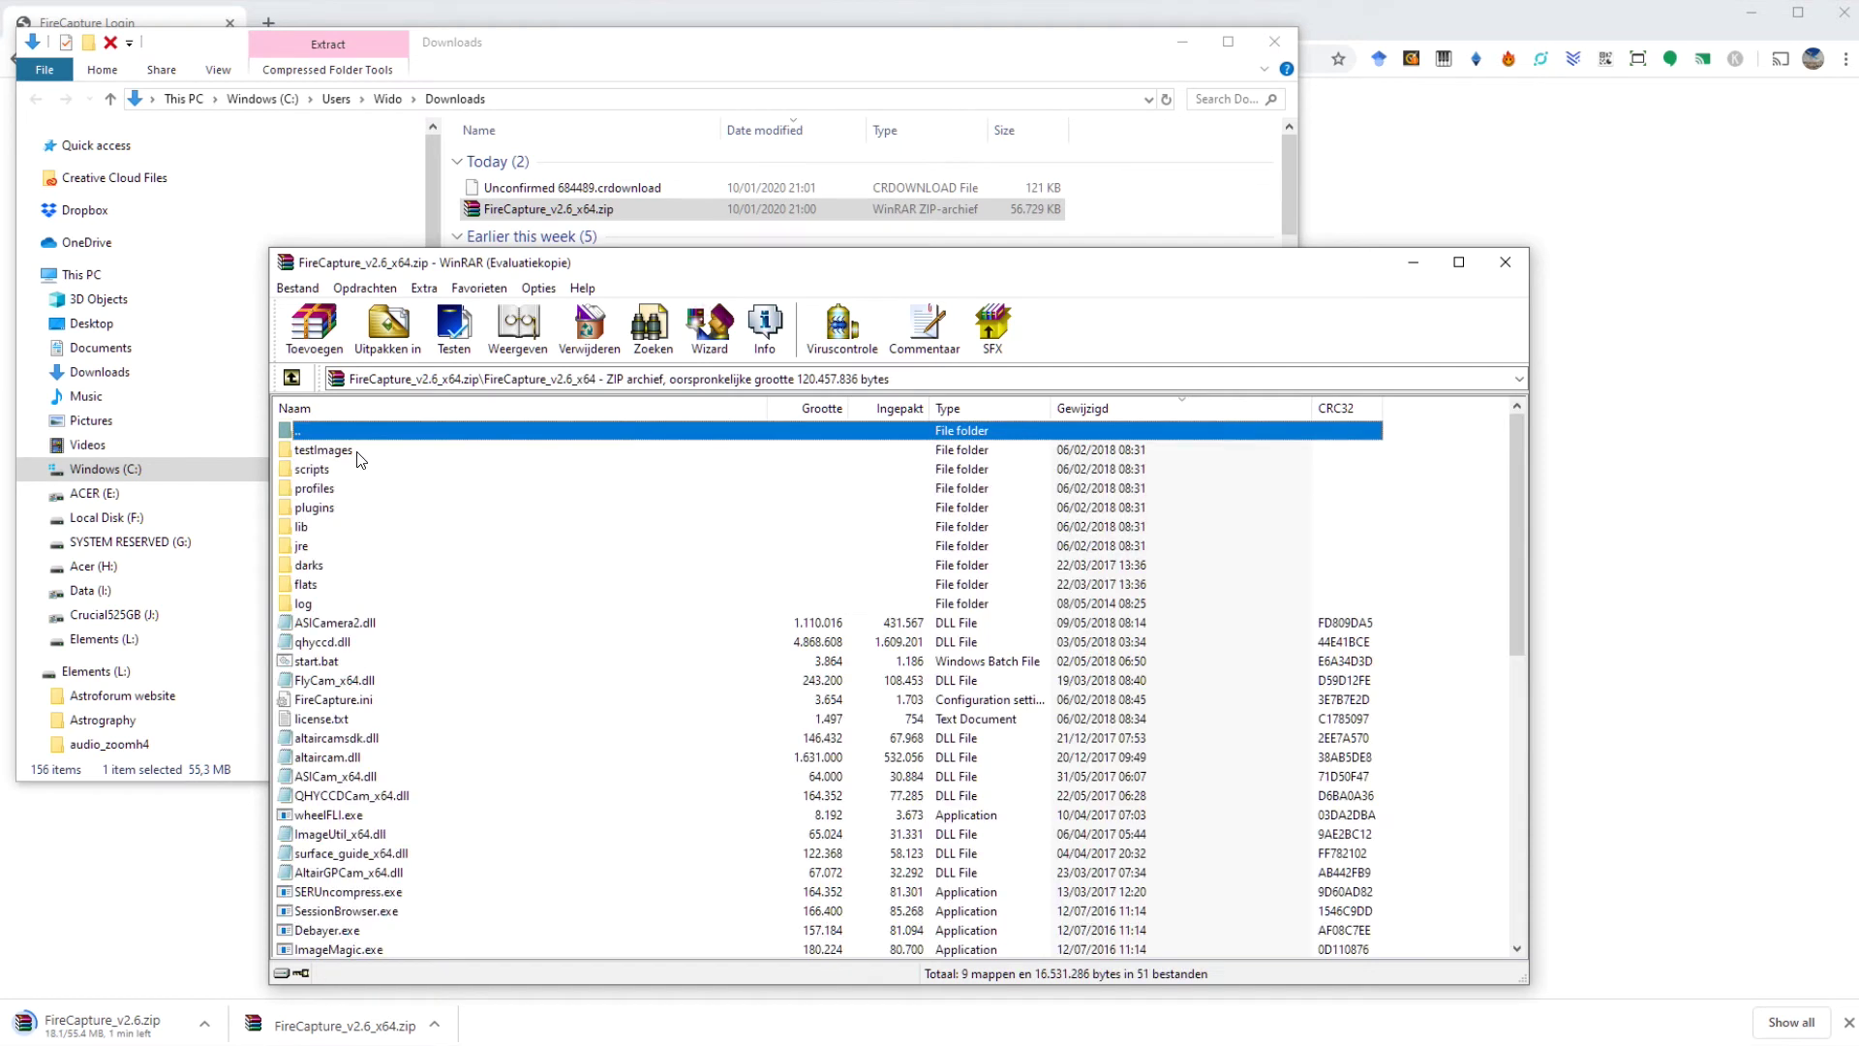
left_click(401, 332)
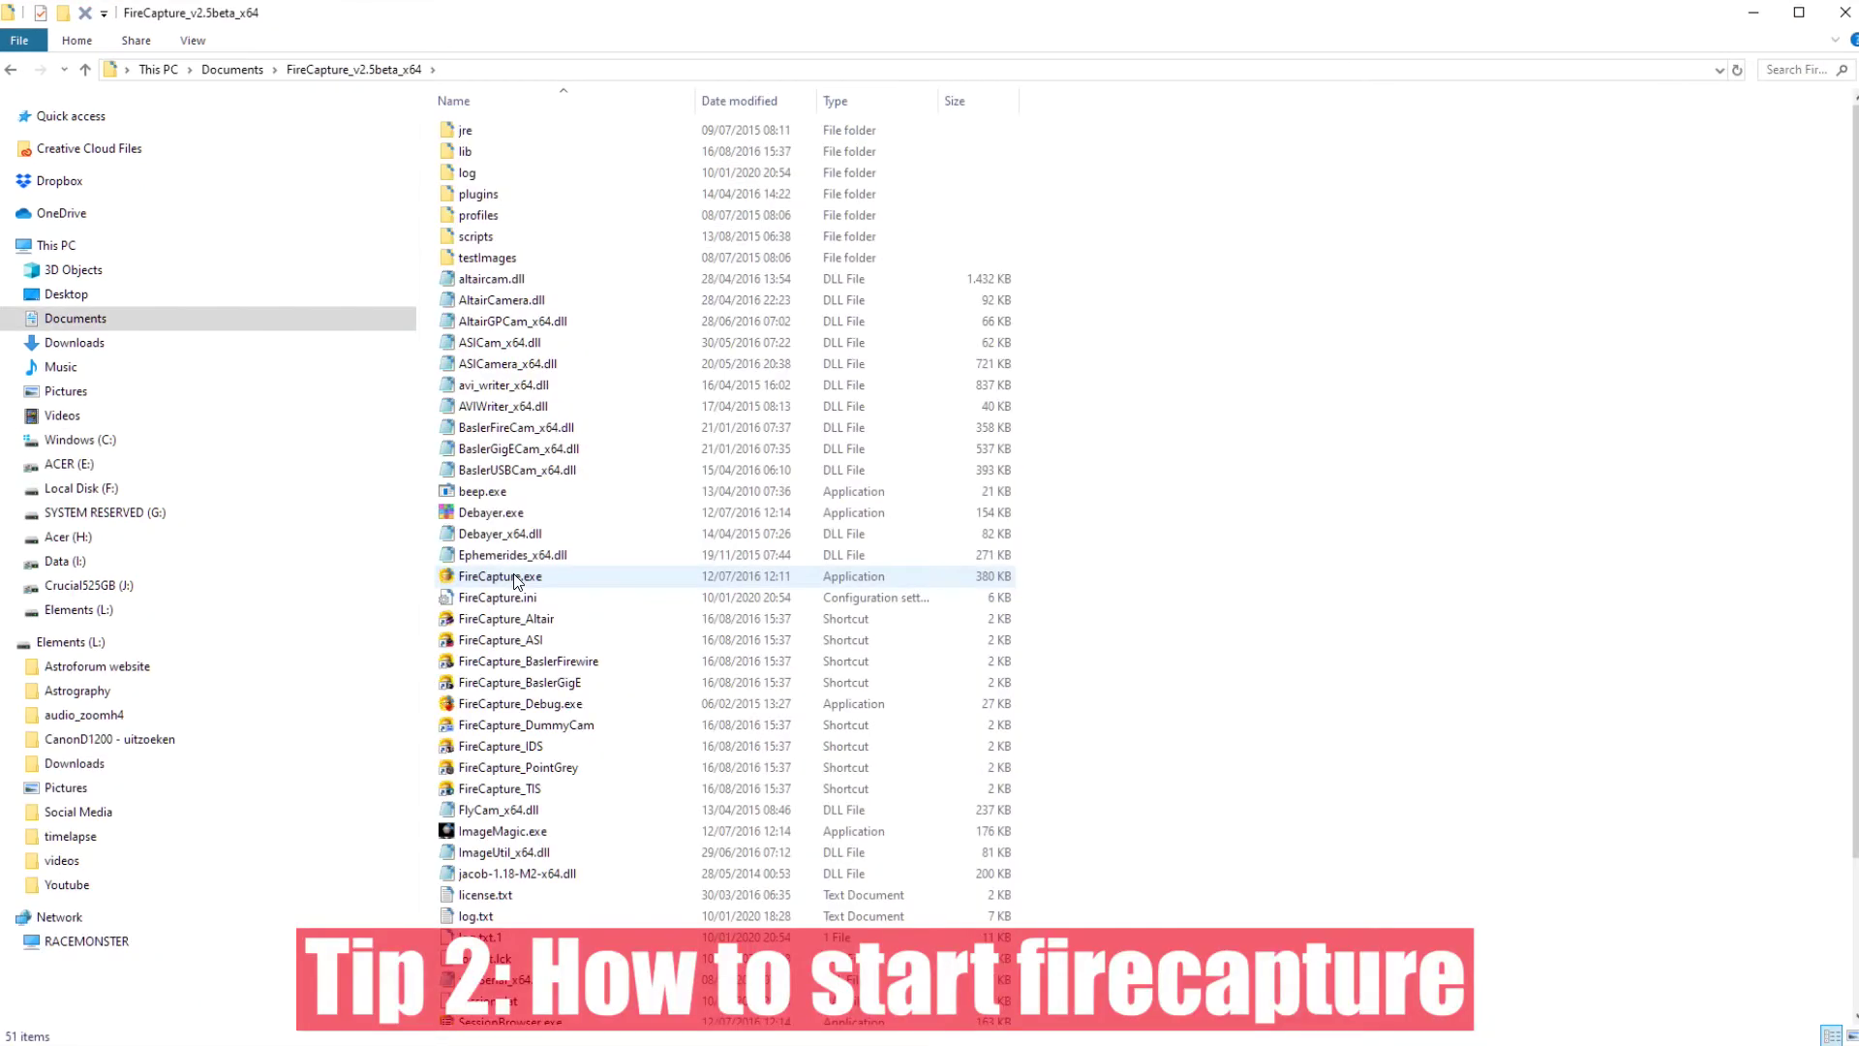
left_click(518, 577)
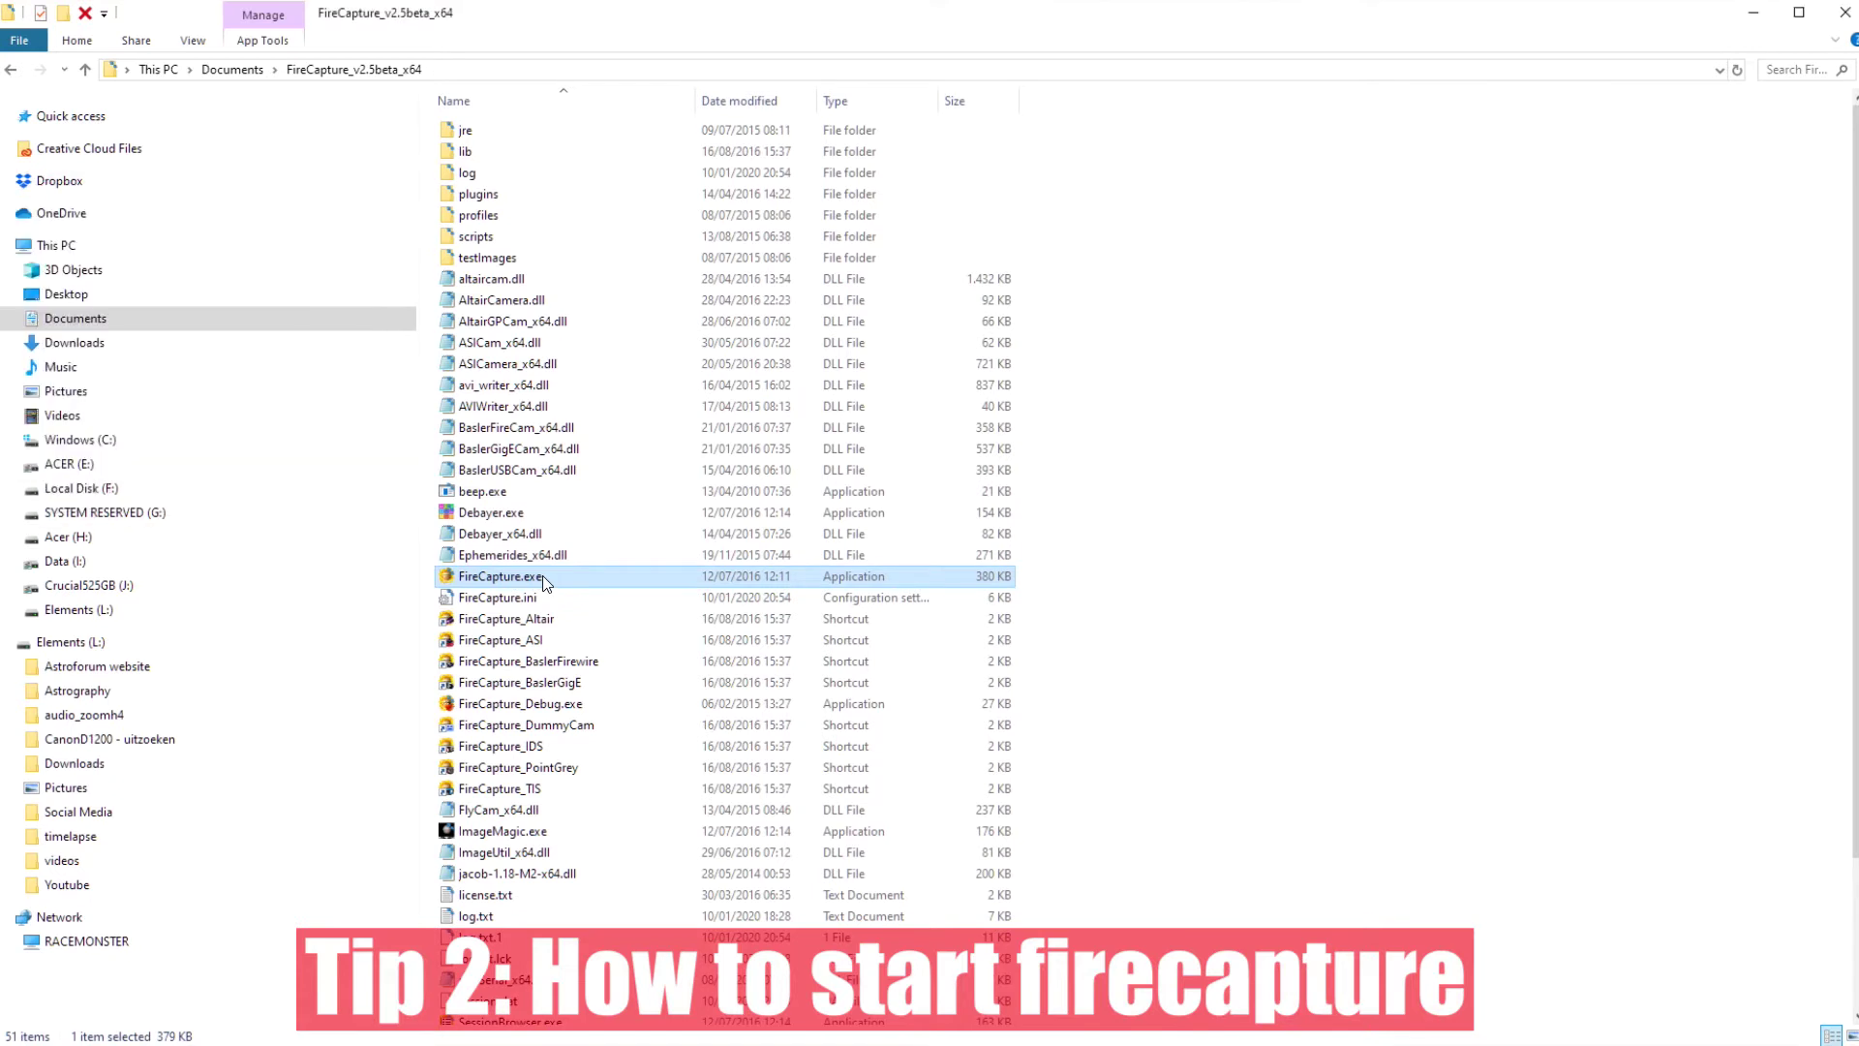
Step: Launch FireCapture.exe and select the ZWO ASI178MC-Cool camera
double_click(543, 579)
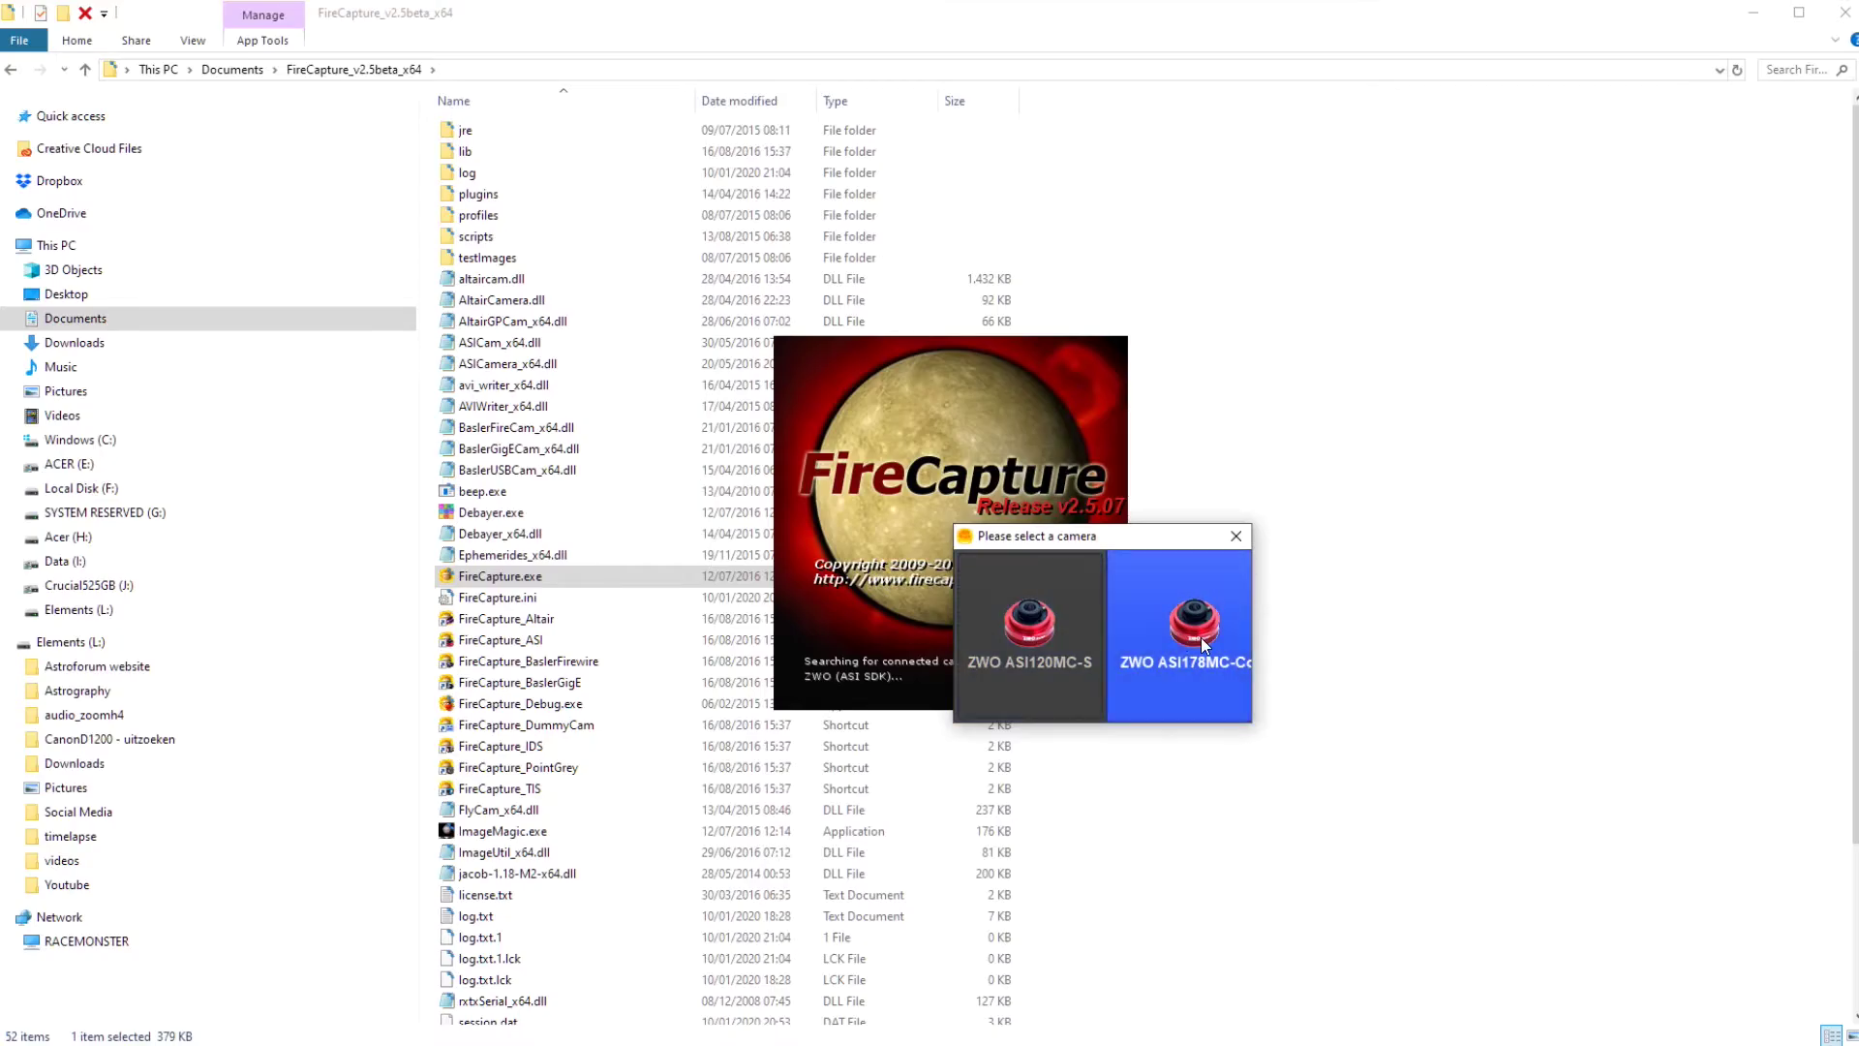
left_click(1193, 645)
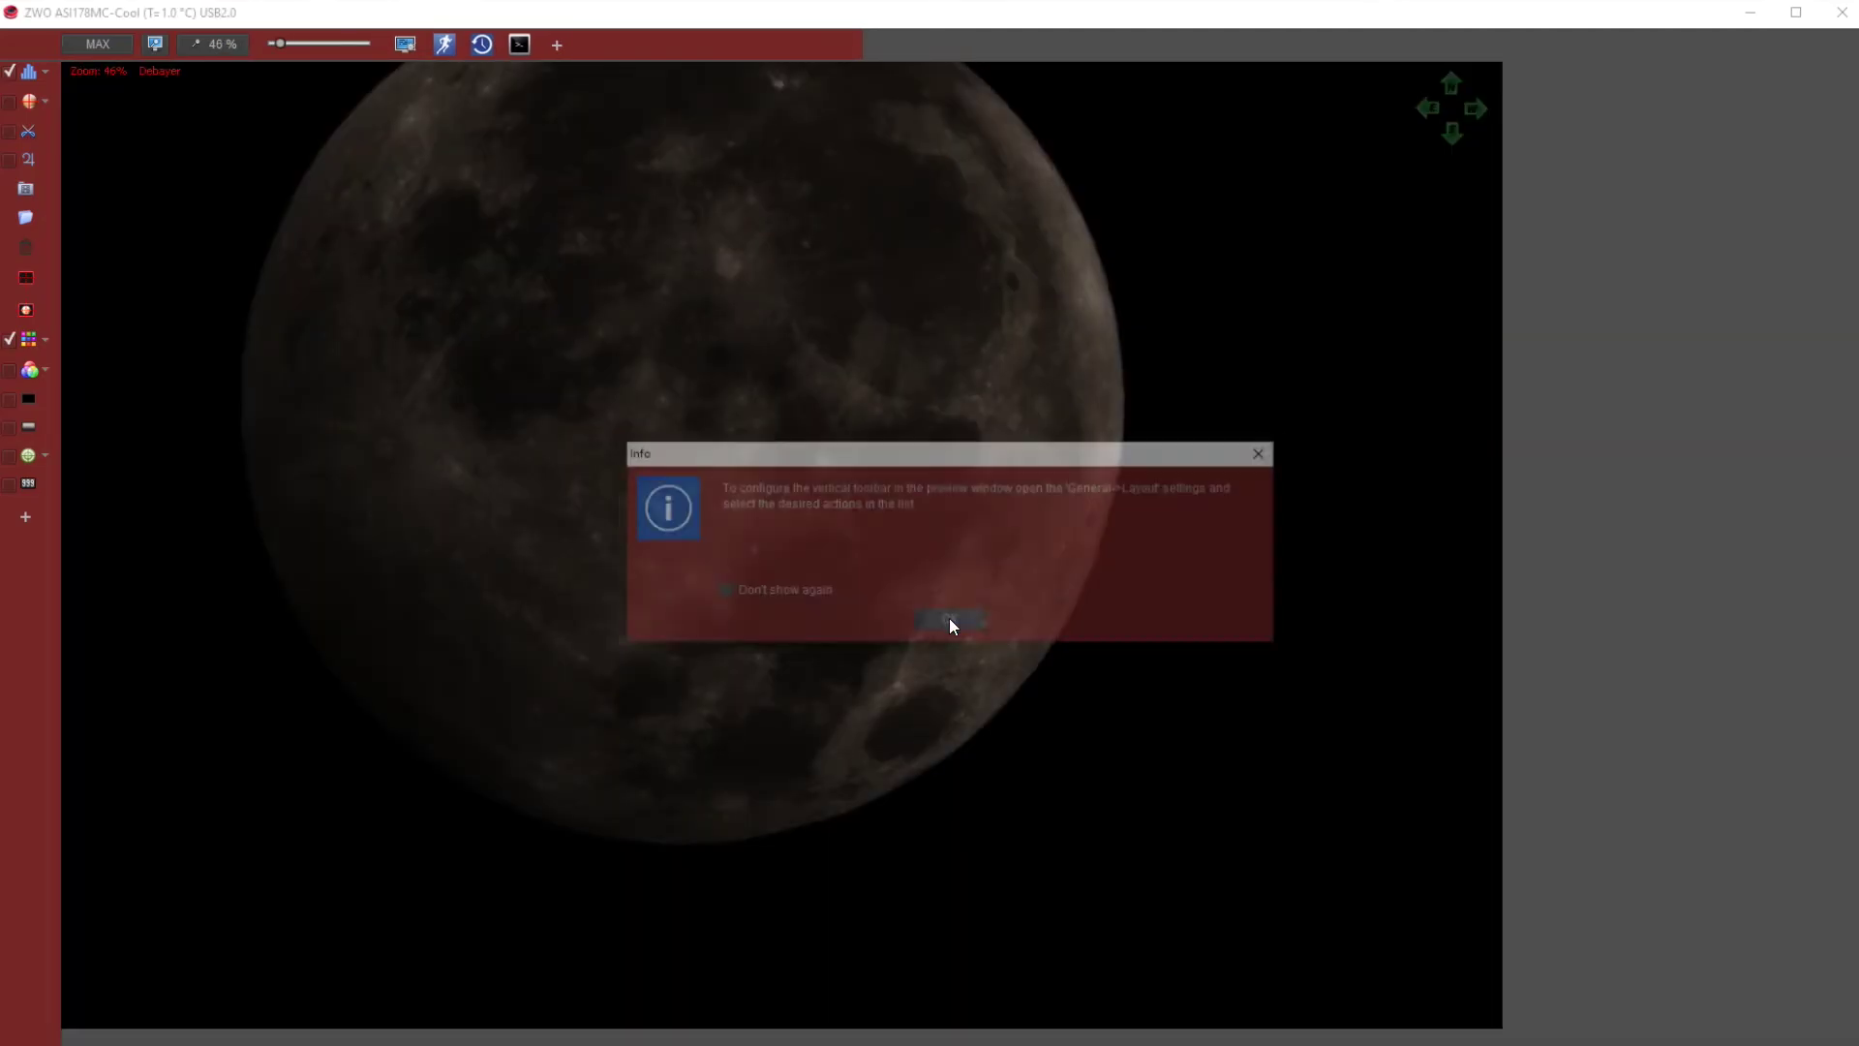
Step: Dismiss the toolbar notice, set NexRemote's slew rate to 4, and nudge the Moon into place
left_click(947, 620)
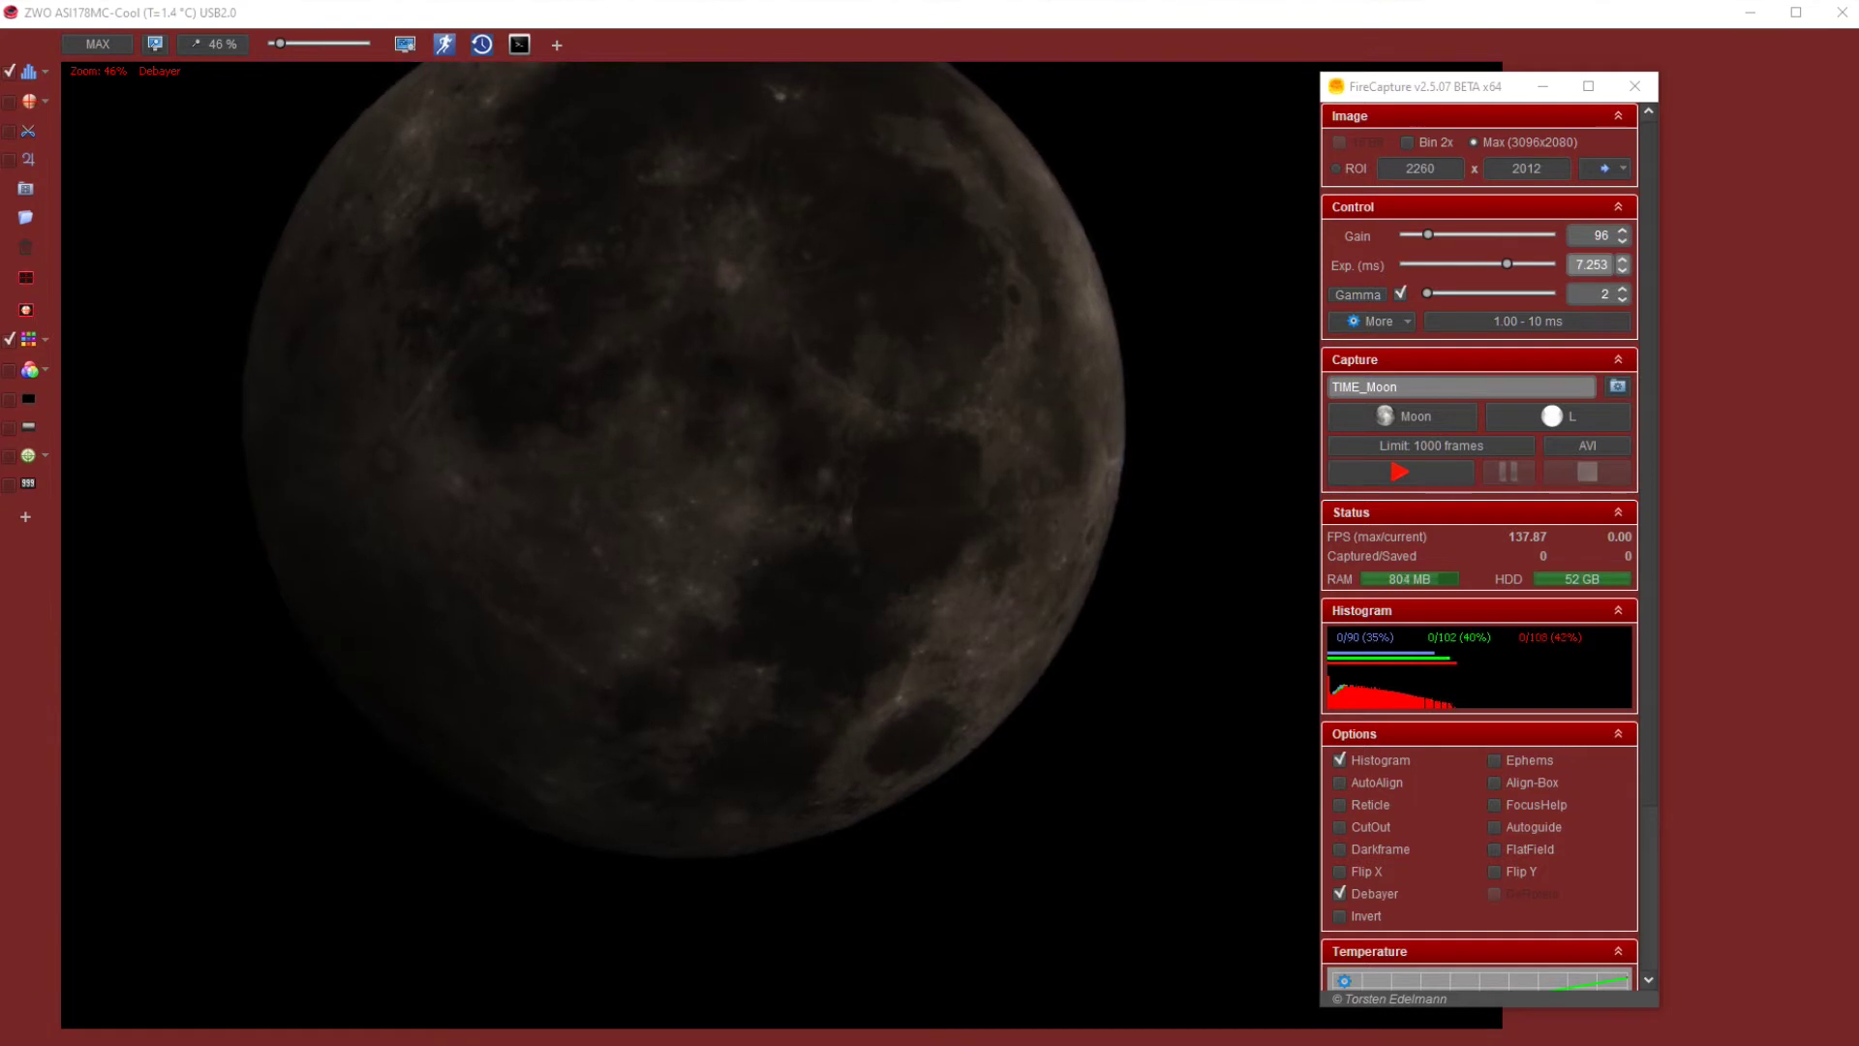
left_click_drag(1845, 338, 1696, 279)
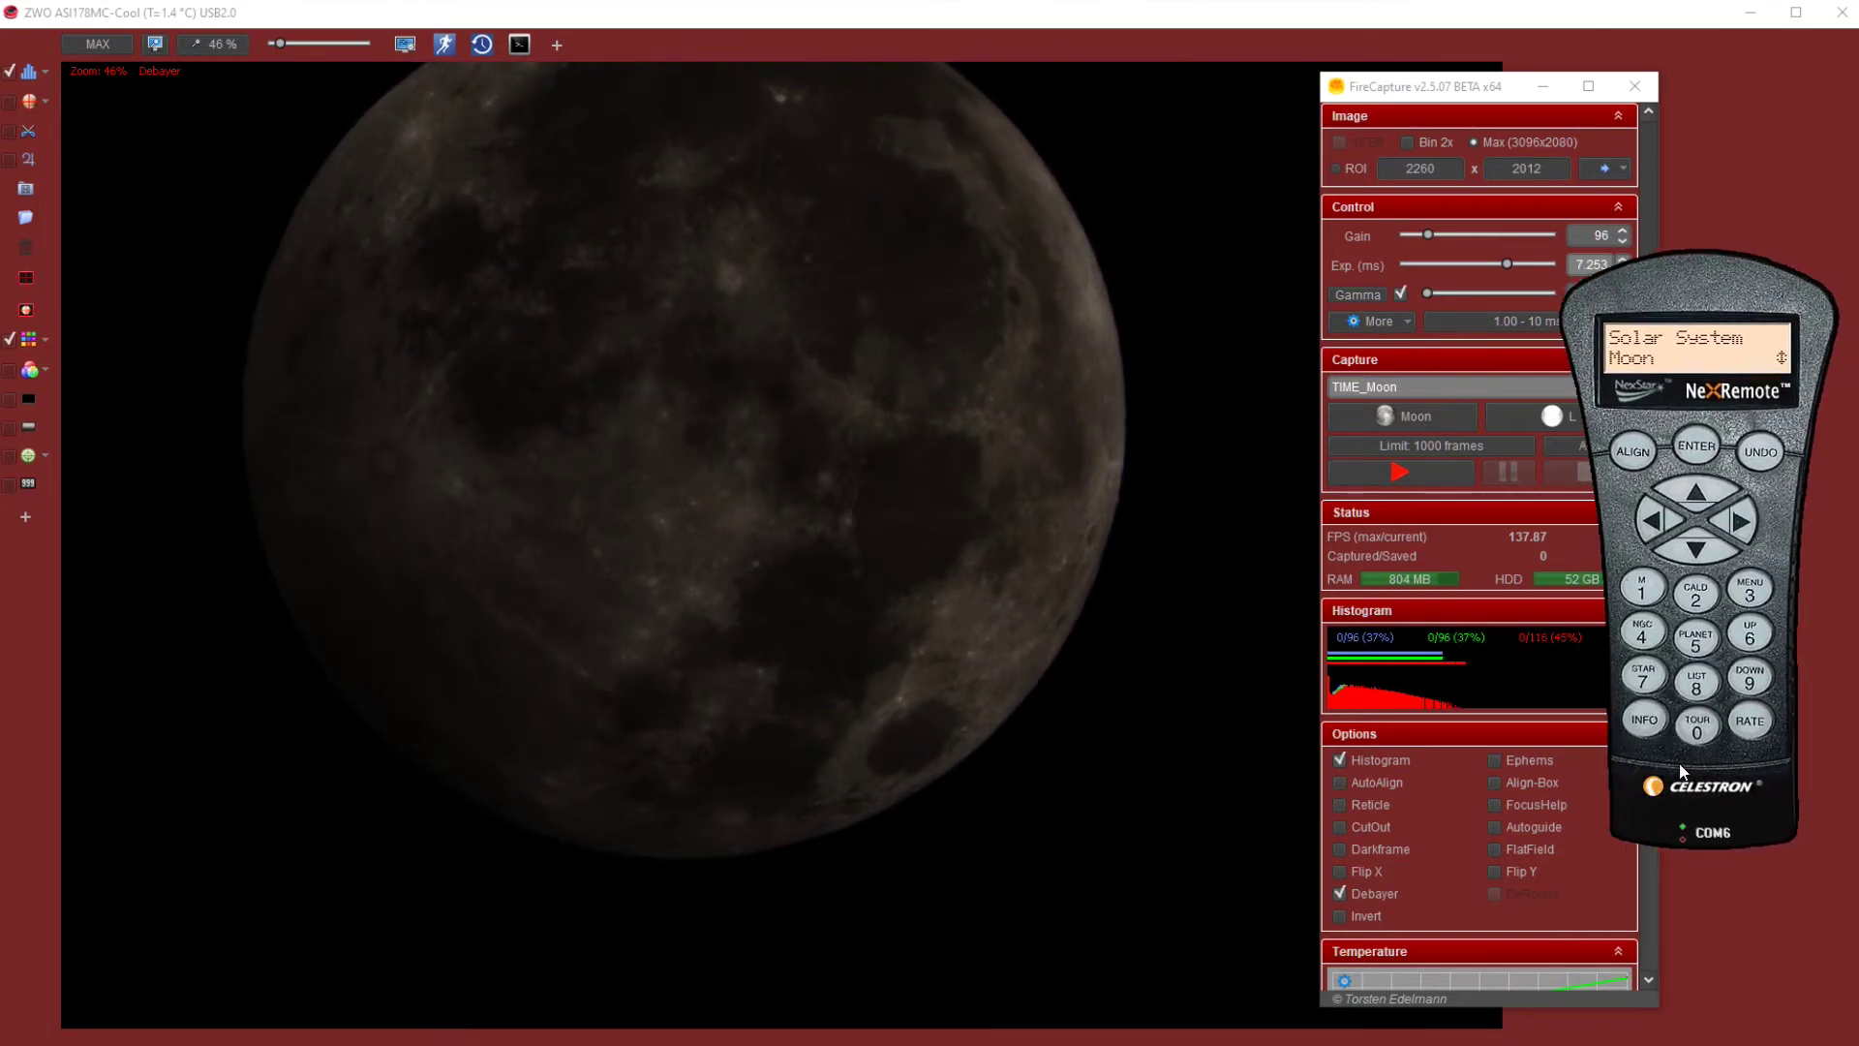
left_click(1750, 635)
left_click(1641, 635)
left_click(1651, 521)
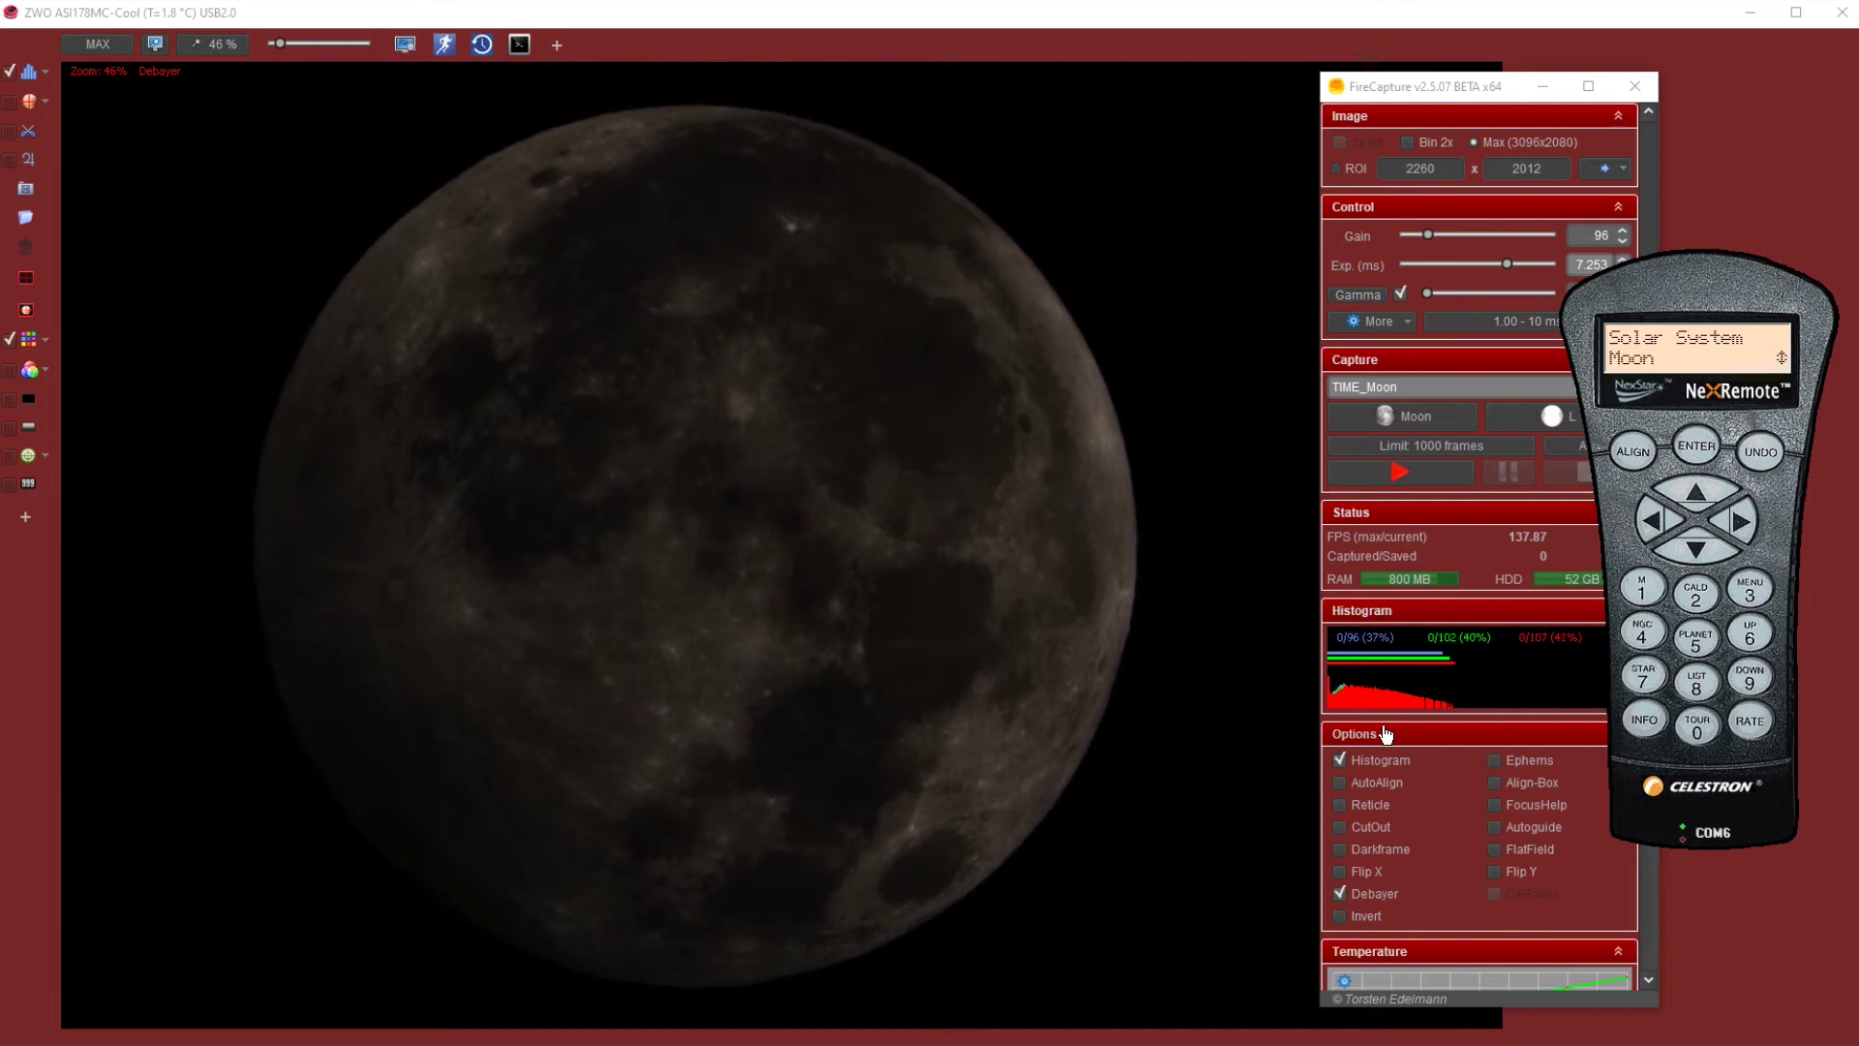
left_click(1748, 526)
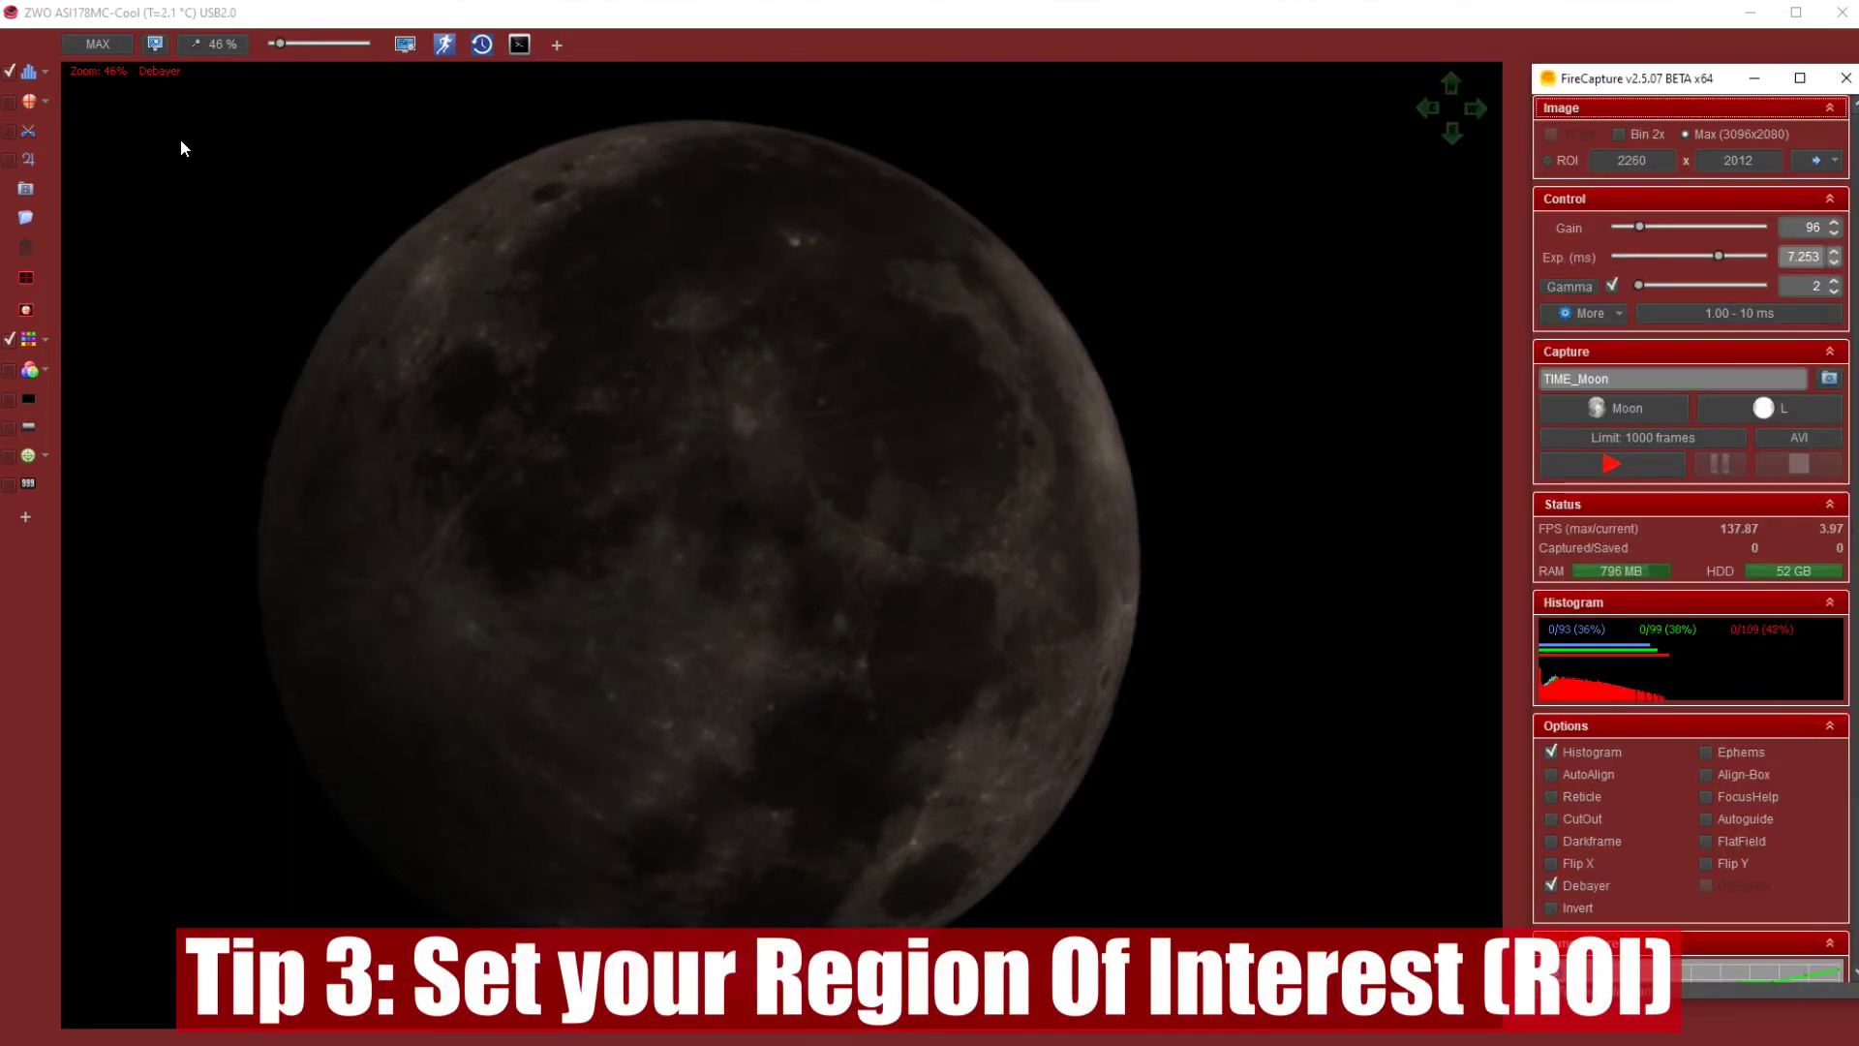
Step: Draw and tighten a 2208x2002 region of interest around the Moon, then accept it
mouse_move(139, 82)
left_mouse_down()
mouse_move(822, 804)
mouse_move(1066, 934)
mouse_move(1283, 1008)
mouse_move(1220, 1041)
mouse_move(1187, 1023)
left_mouse_up()
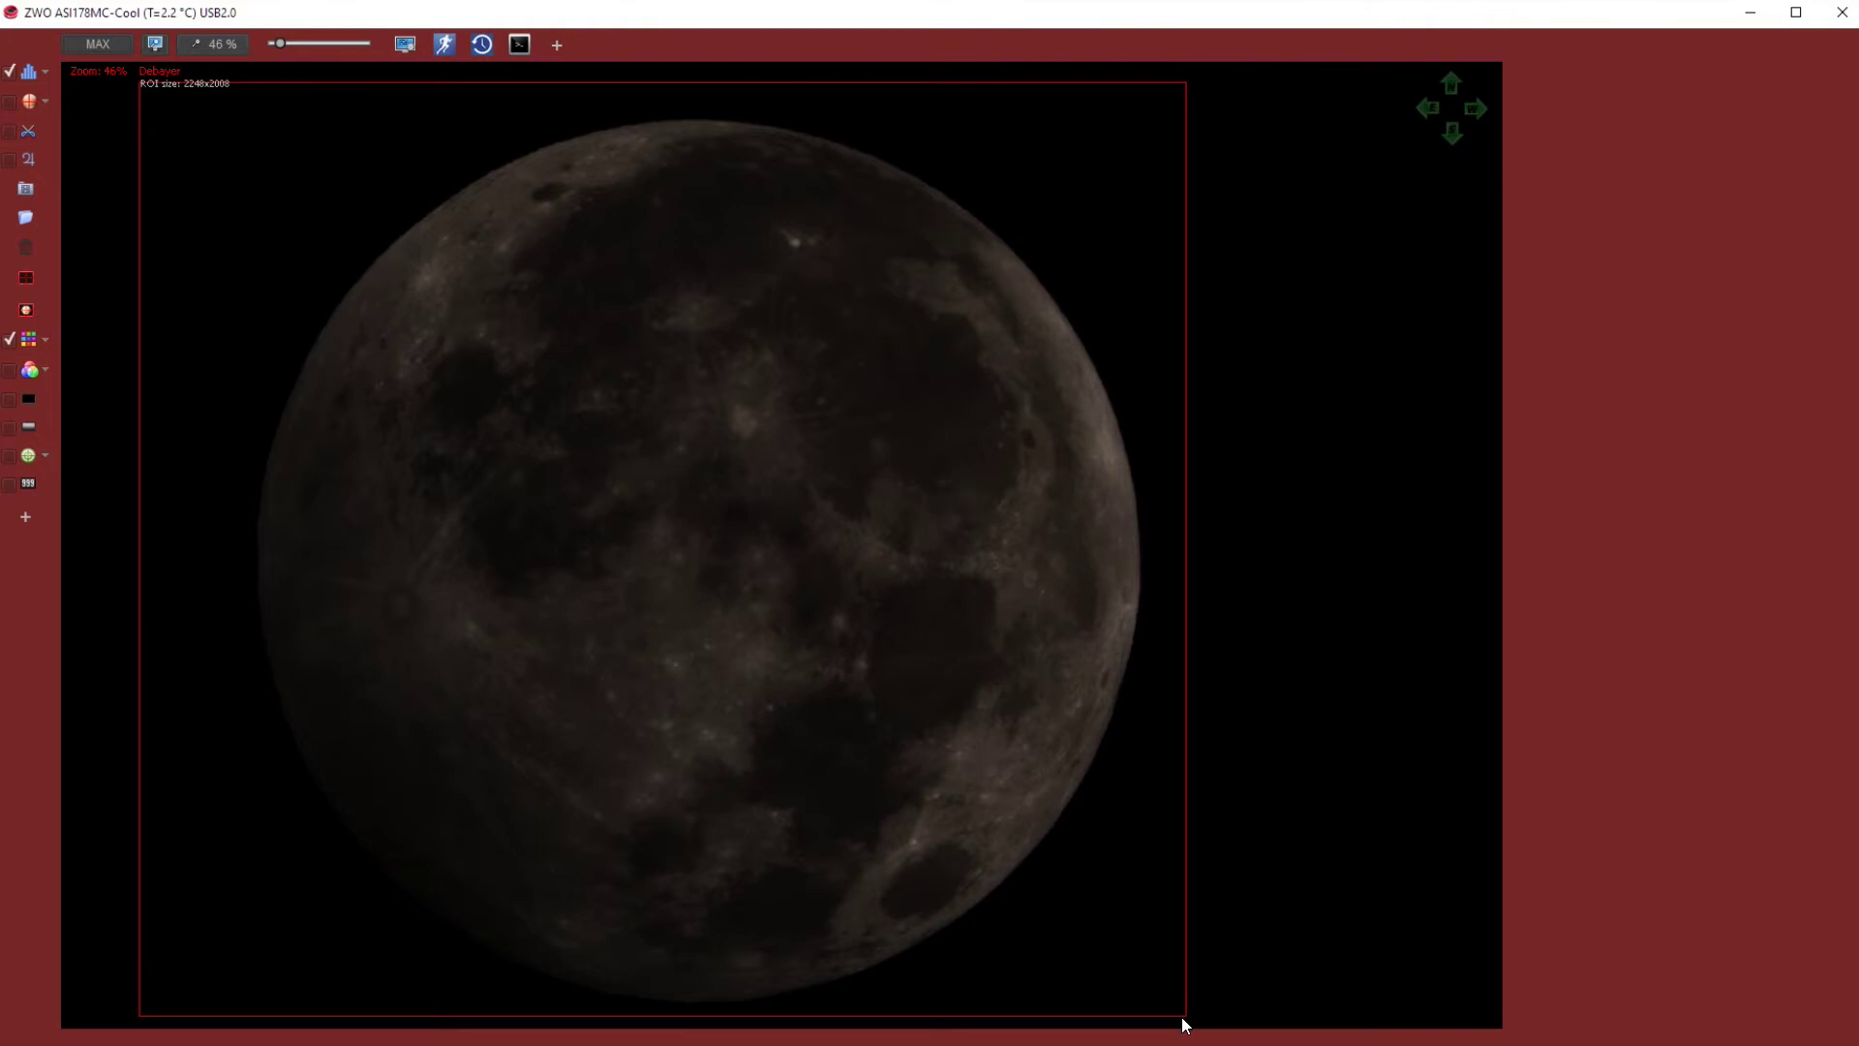
left_click_drag(1184, 1025, 1169, 1017)
left_click(911, 562)
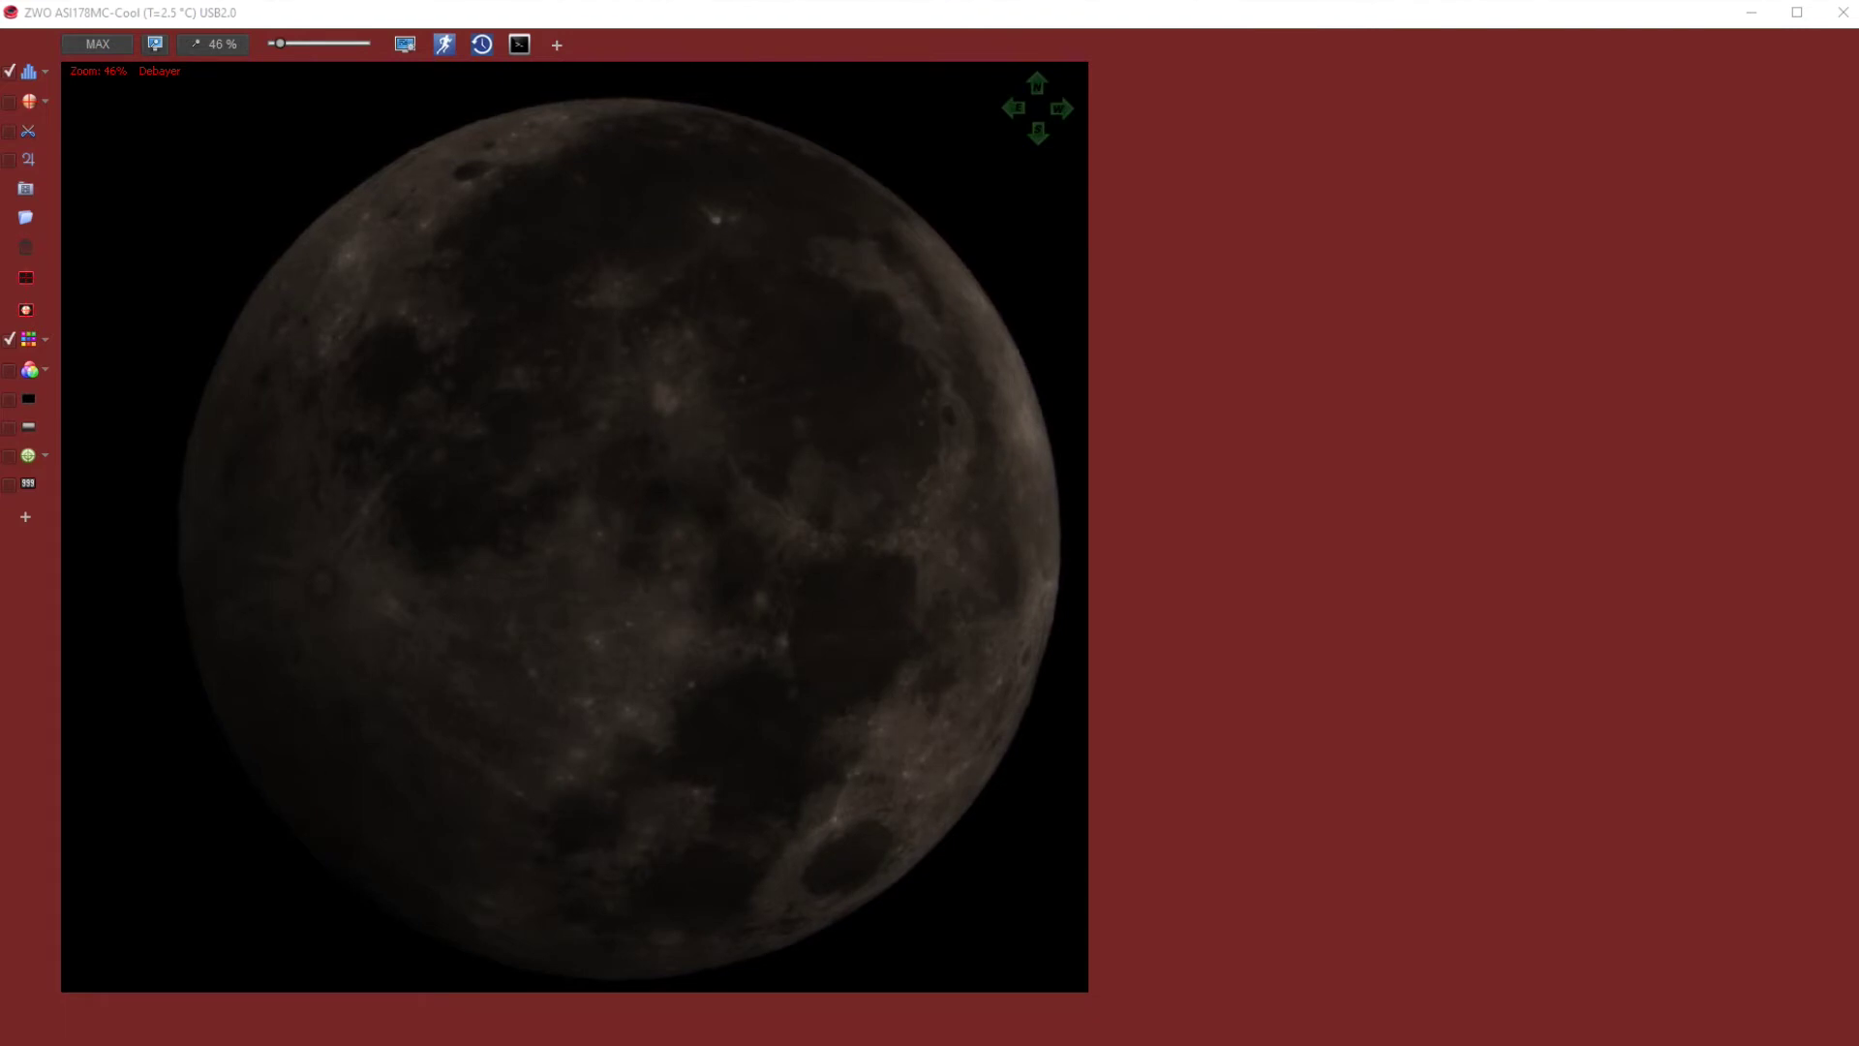
Step: Re-centre the Moon with NexRemote's arrow keys, then slide NexRemote aside
key("alt+Tab")
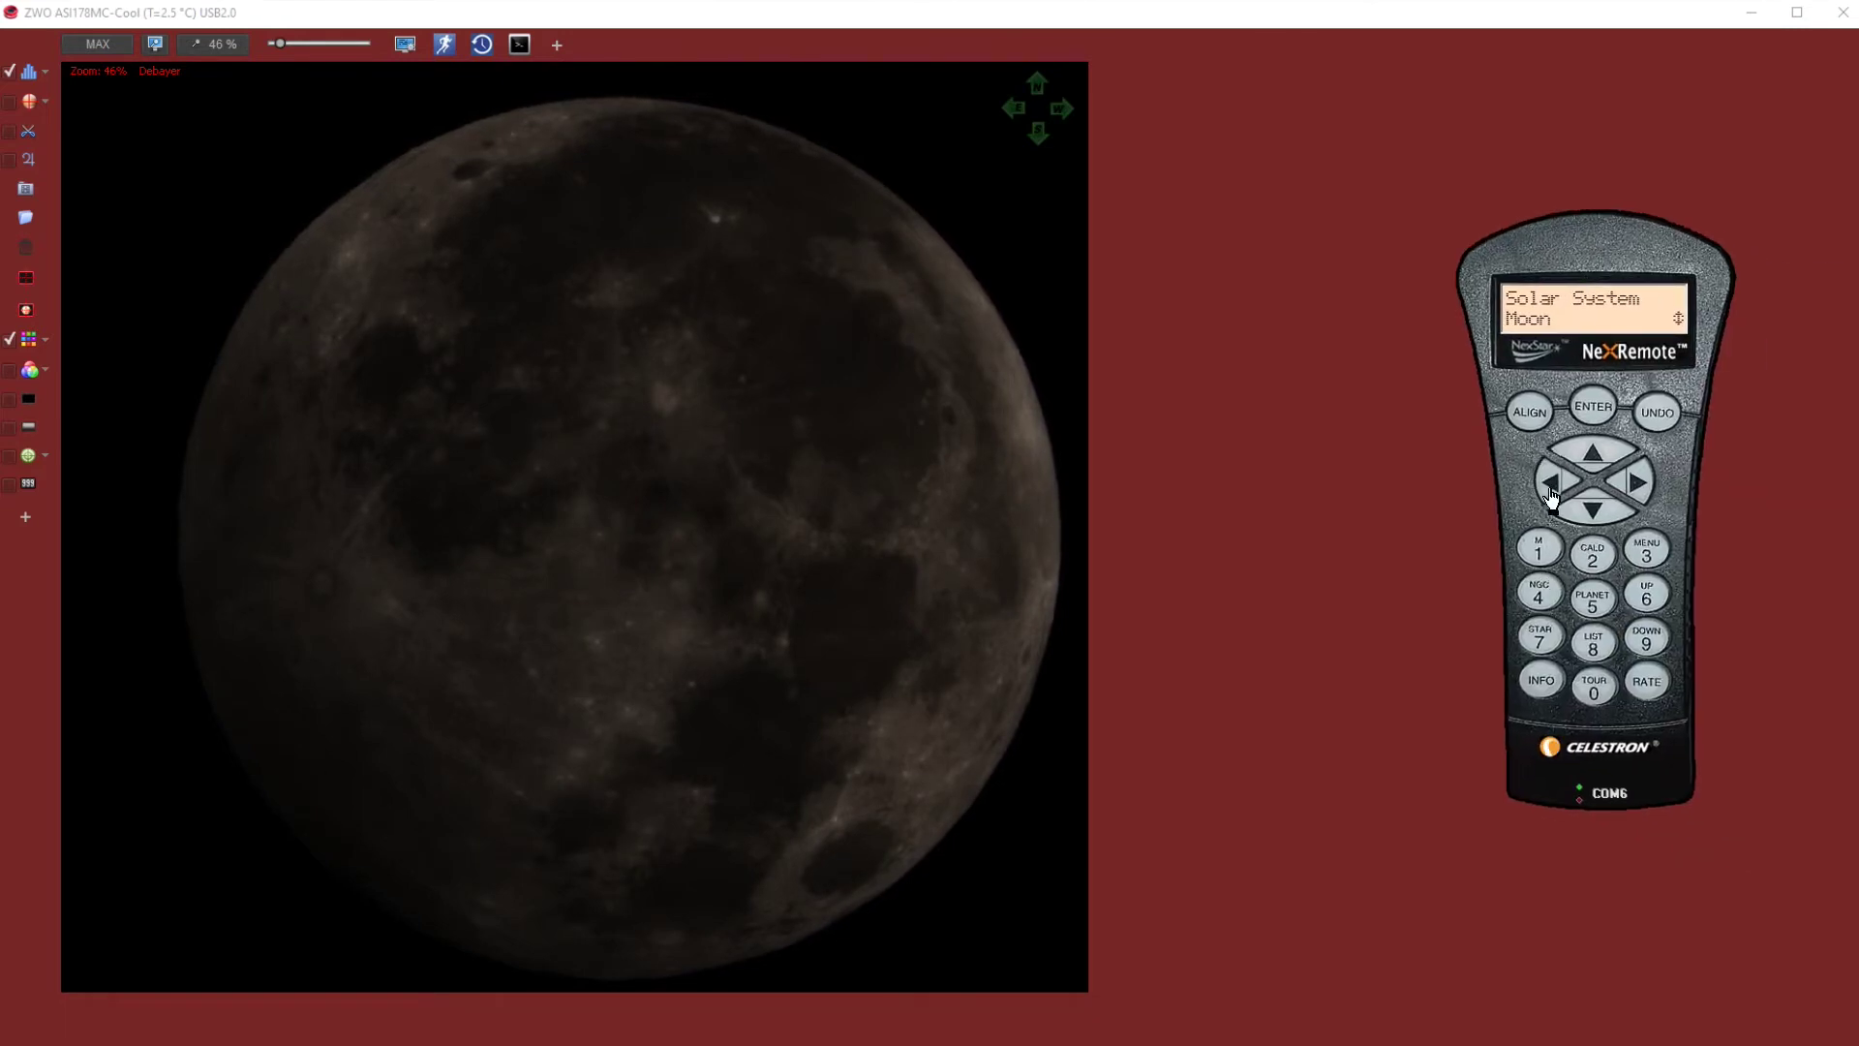
left_click(1648, 492)
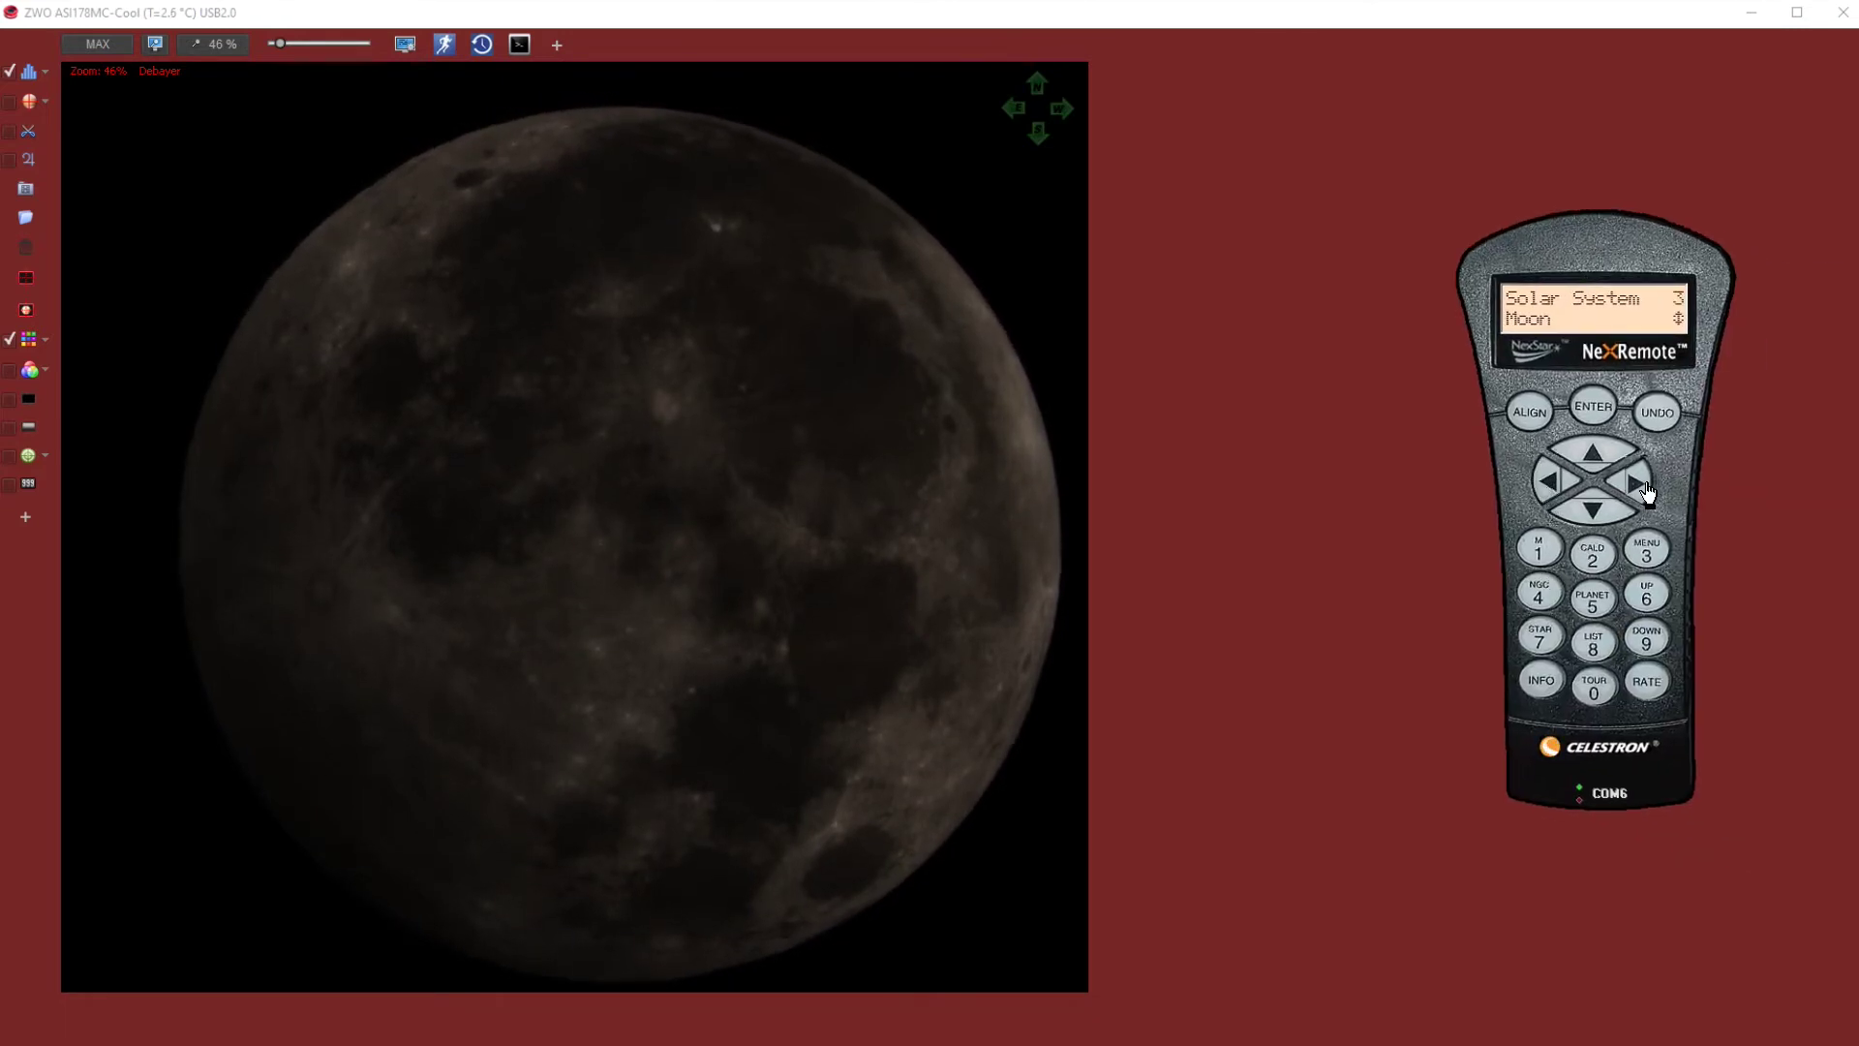
left_click(1588, 457)
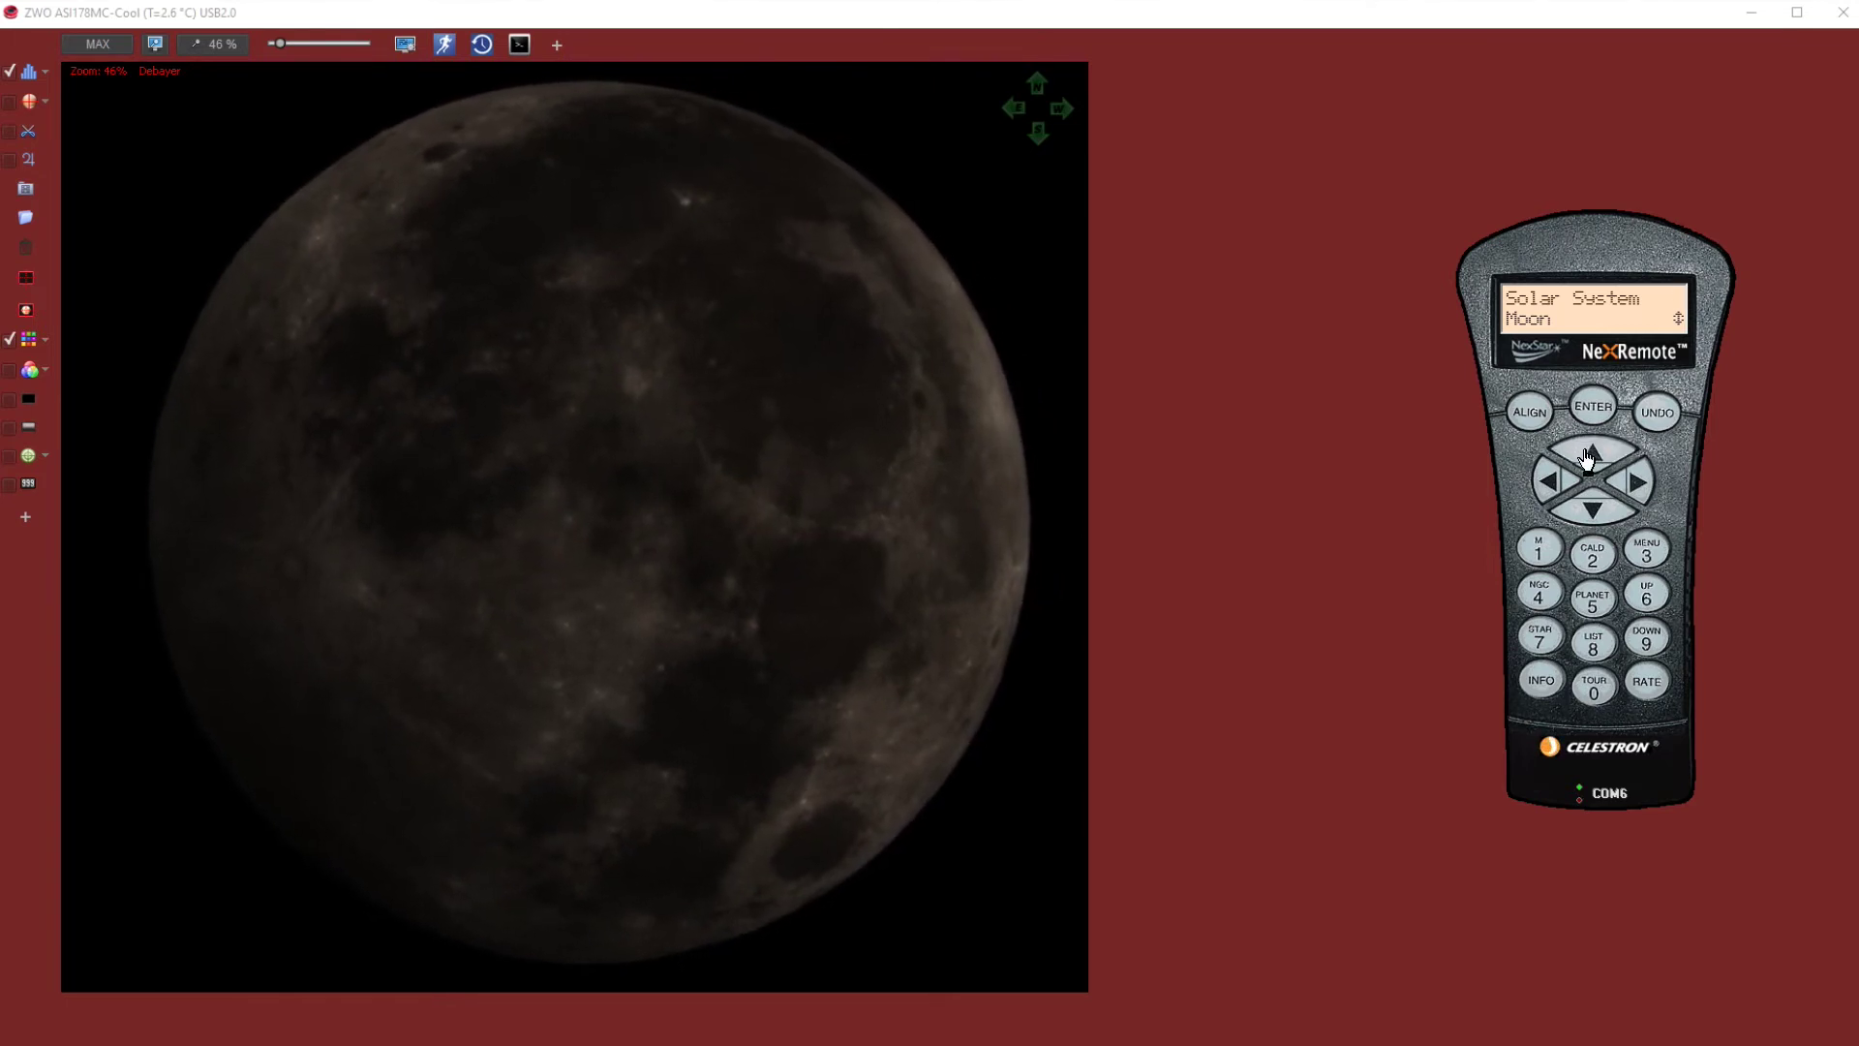
left_click(1588, 457)
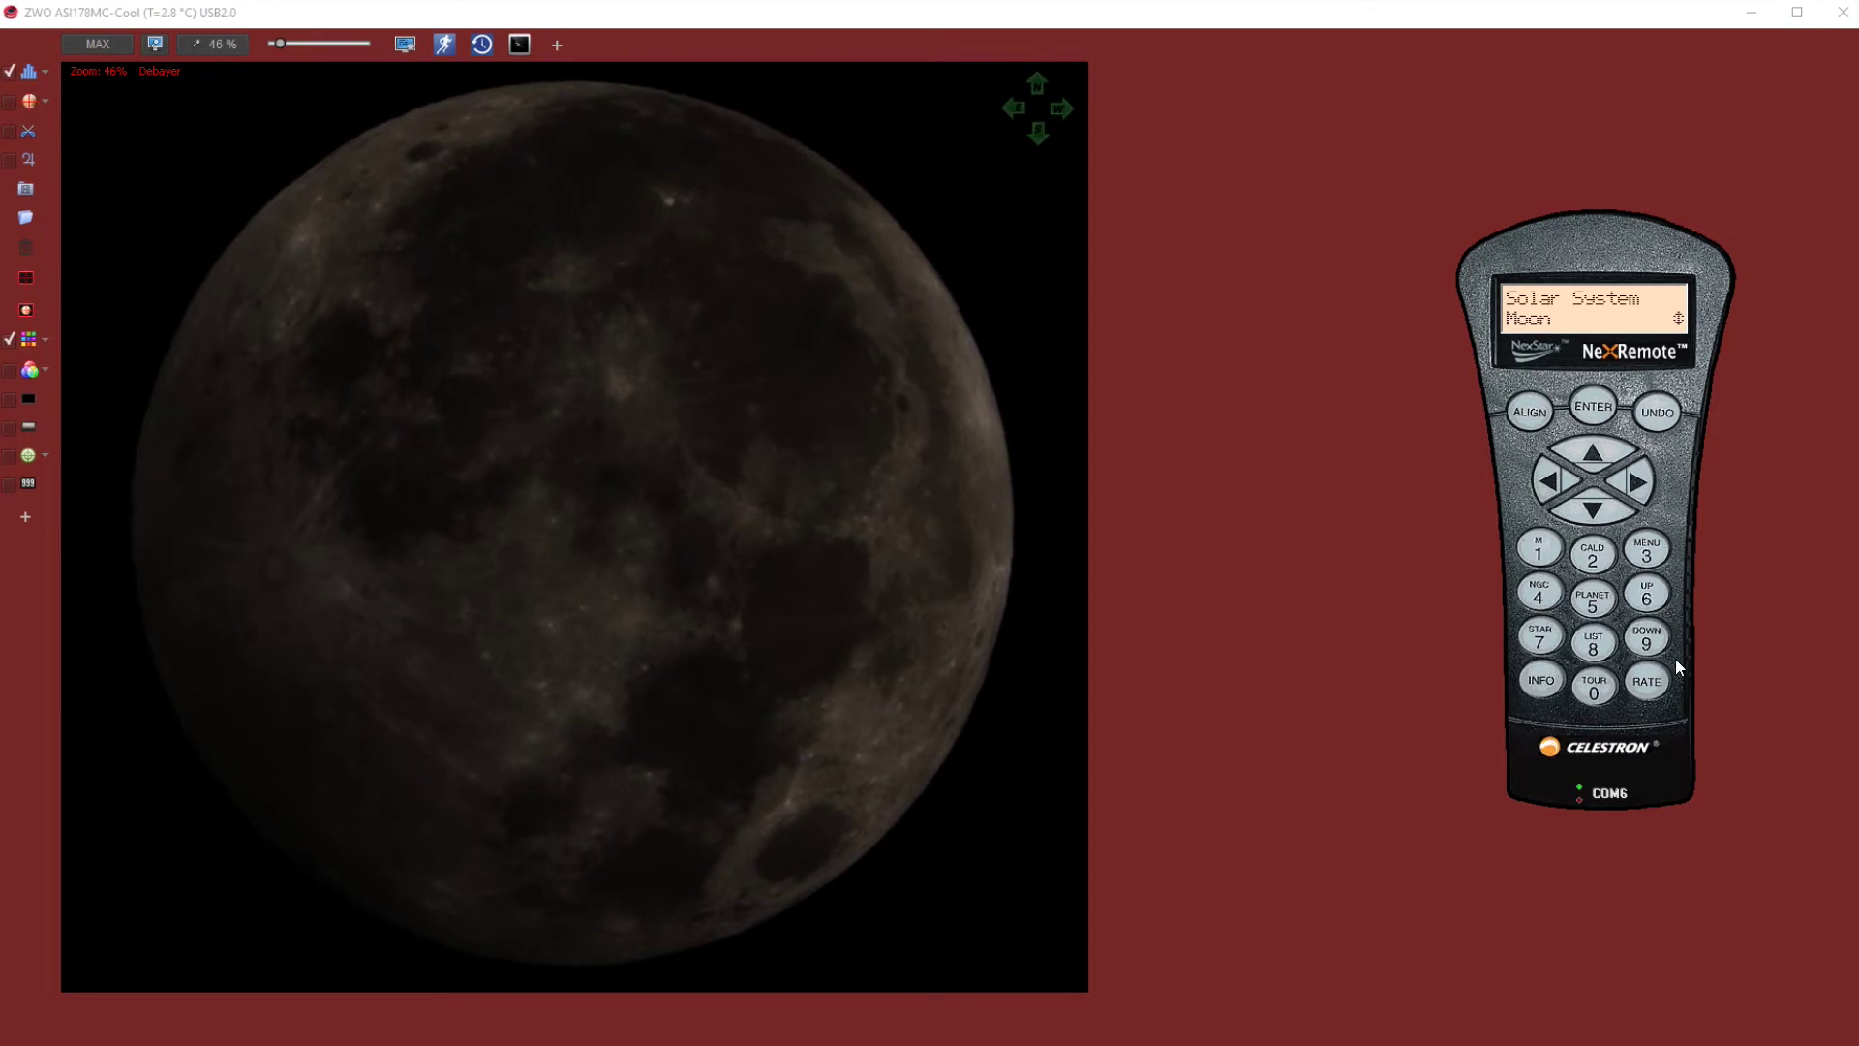
left_click(1547, 481)
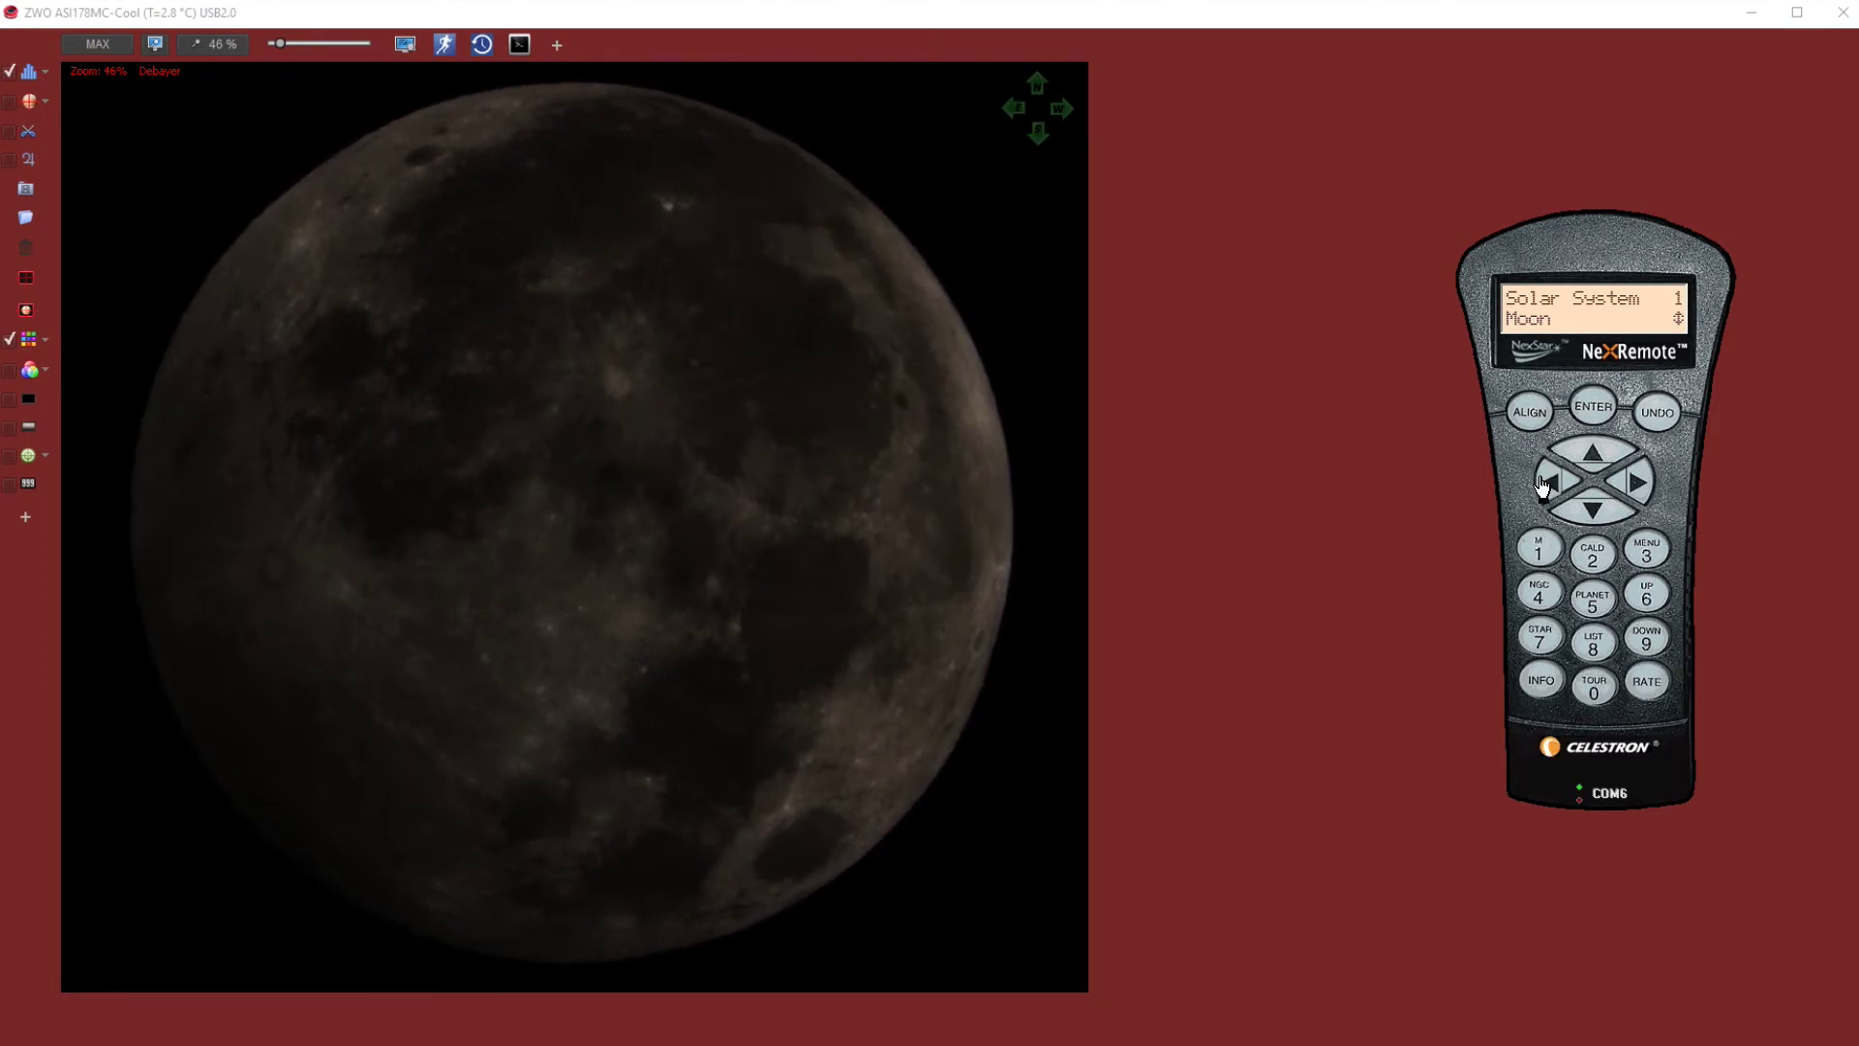
left_click_drag(1607, 305, 1858, 308)
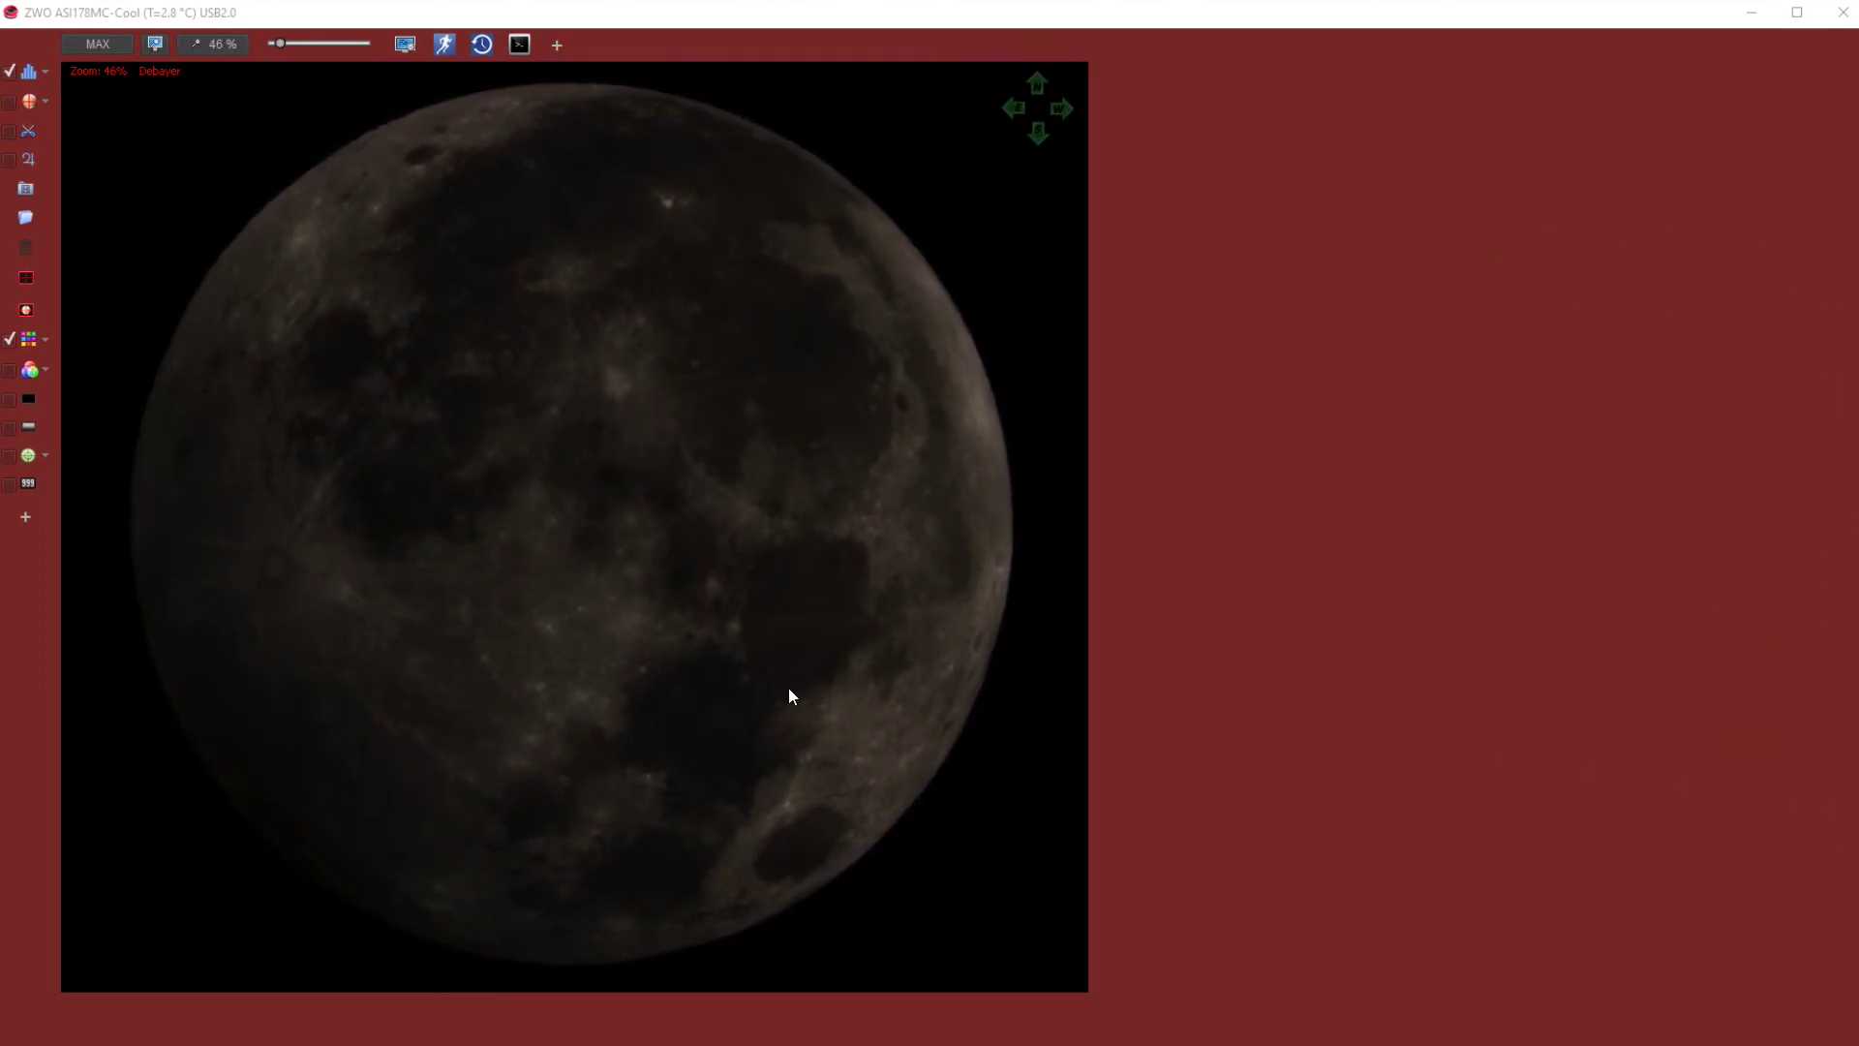
Step: Restore FireCapture from the taskbar and scroll its control panel down to Settings
mouse_move(610, 1041)
left_click(610, 988)
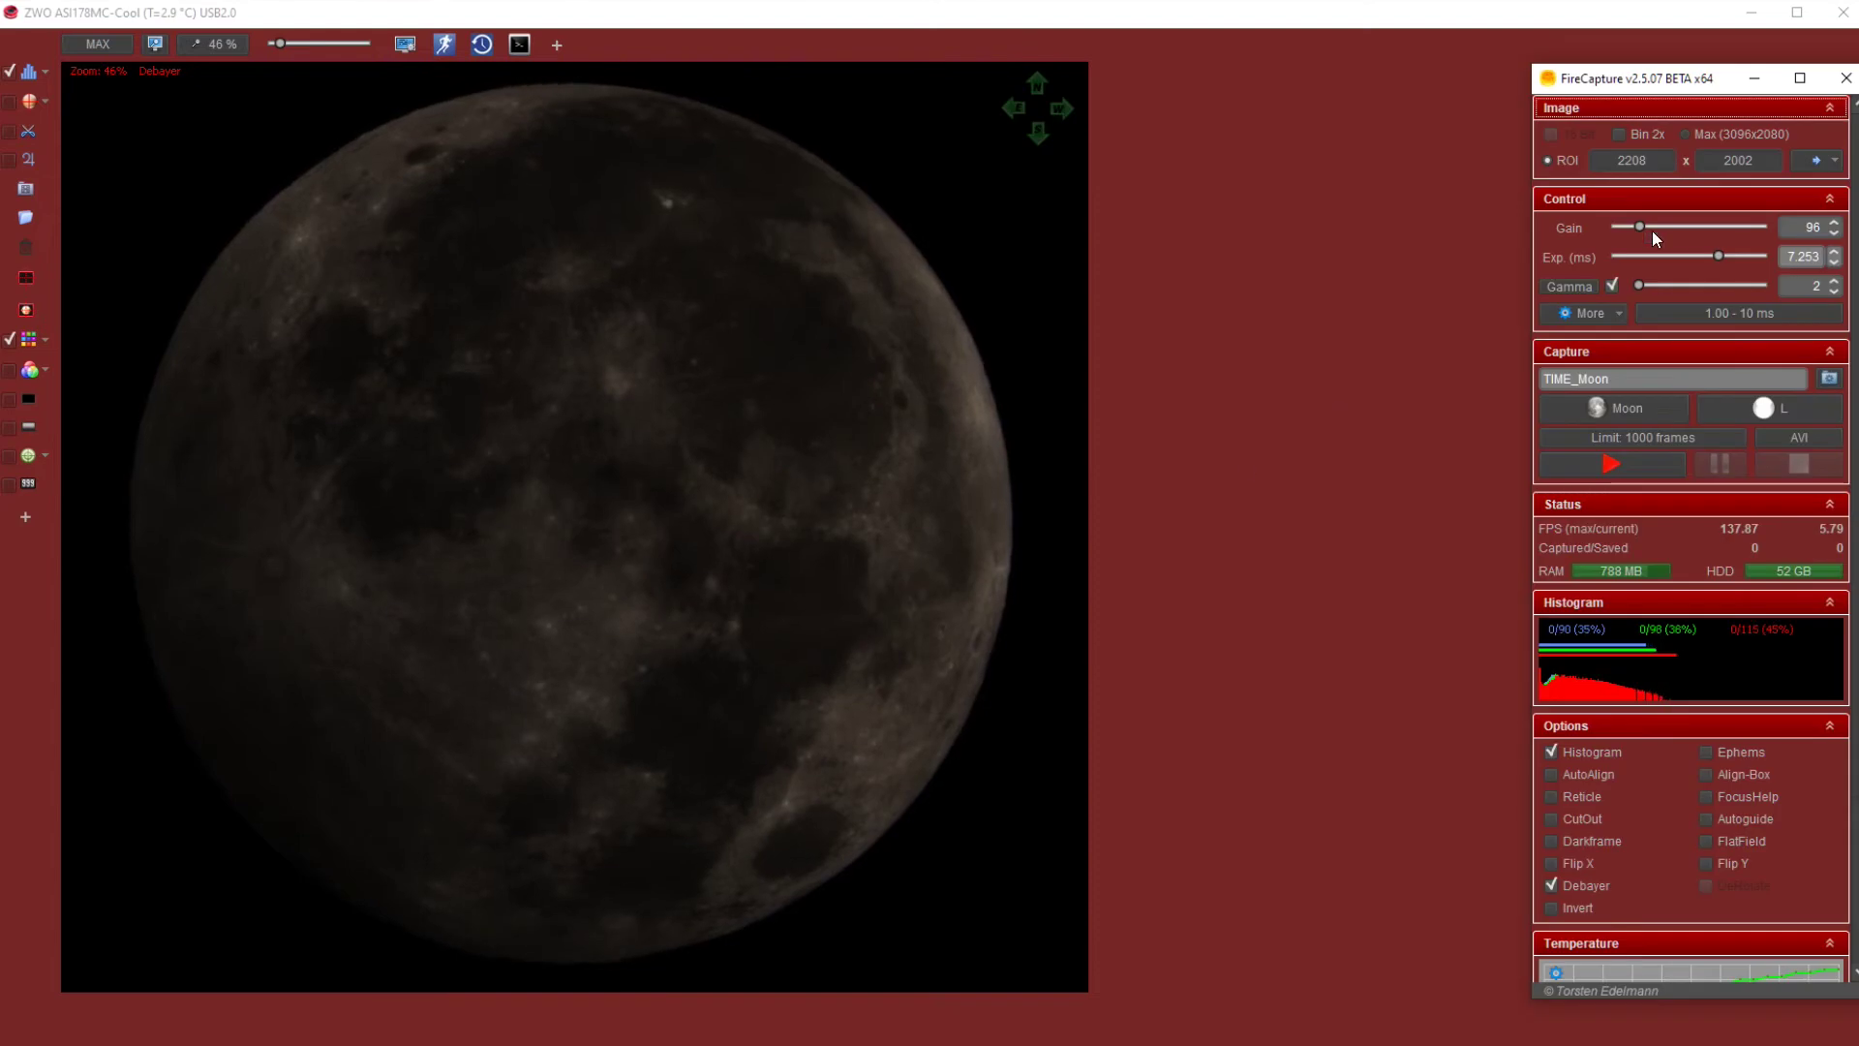
left_click_drag(1640, 84, 1415, 86)
scroll(1399, 688, "down", 5)
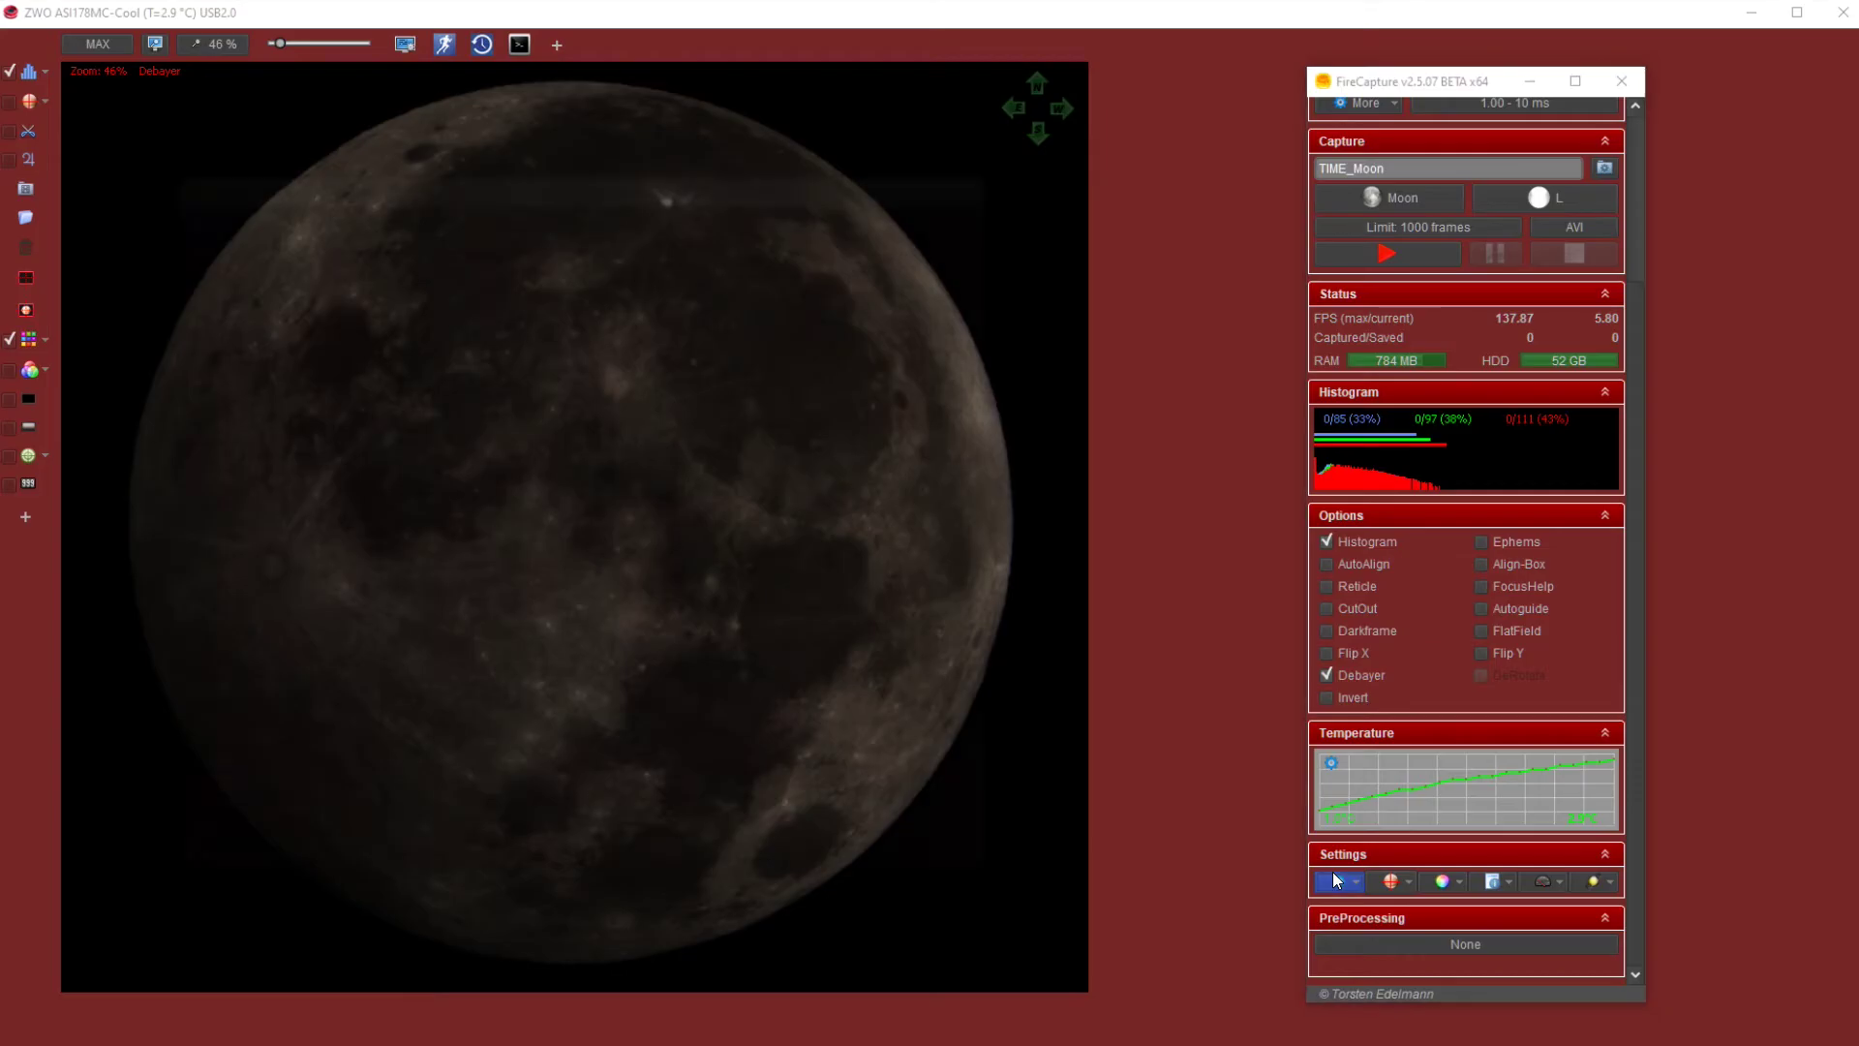
Step: Open the FireCapture settings dialog on the Layout page
left_click(1189, 764)
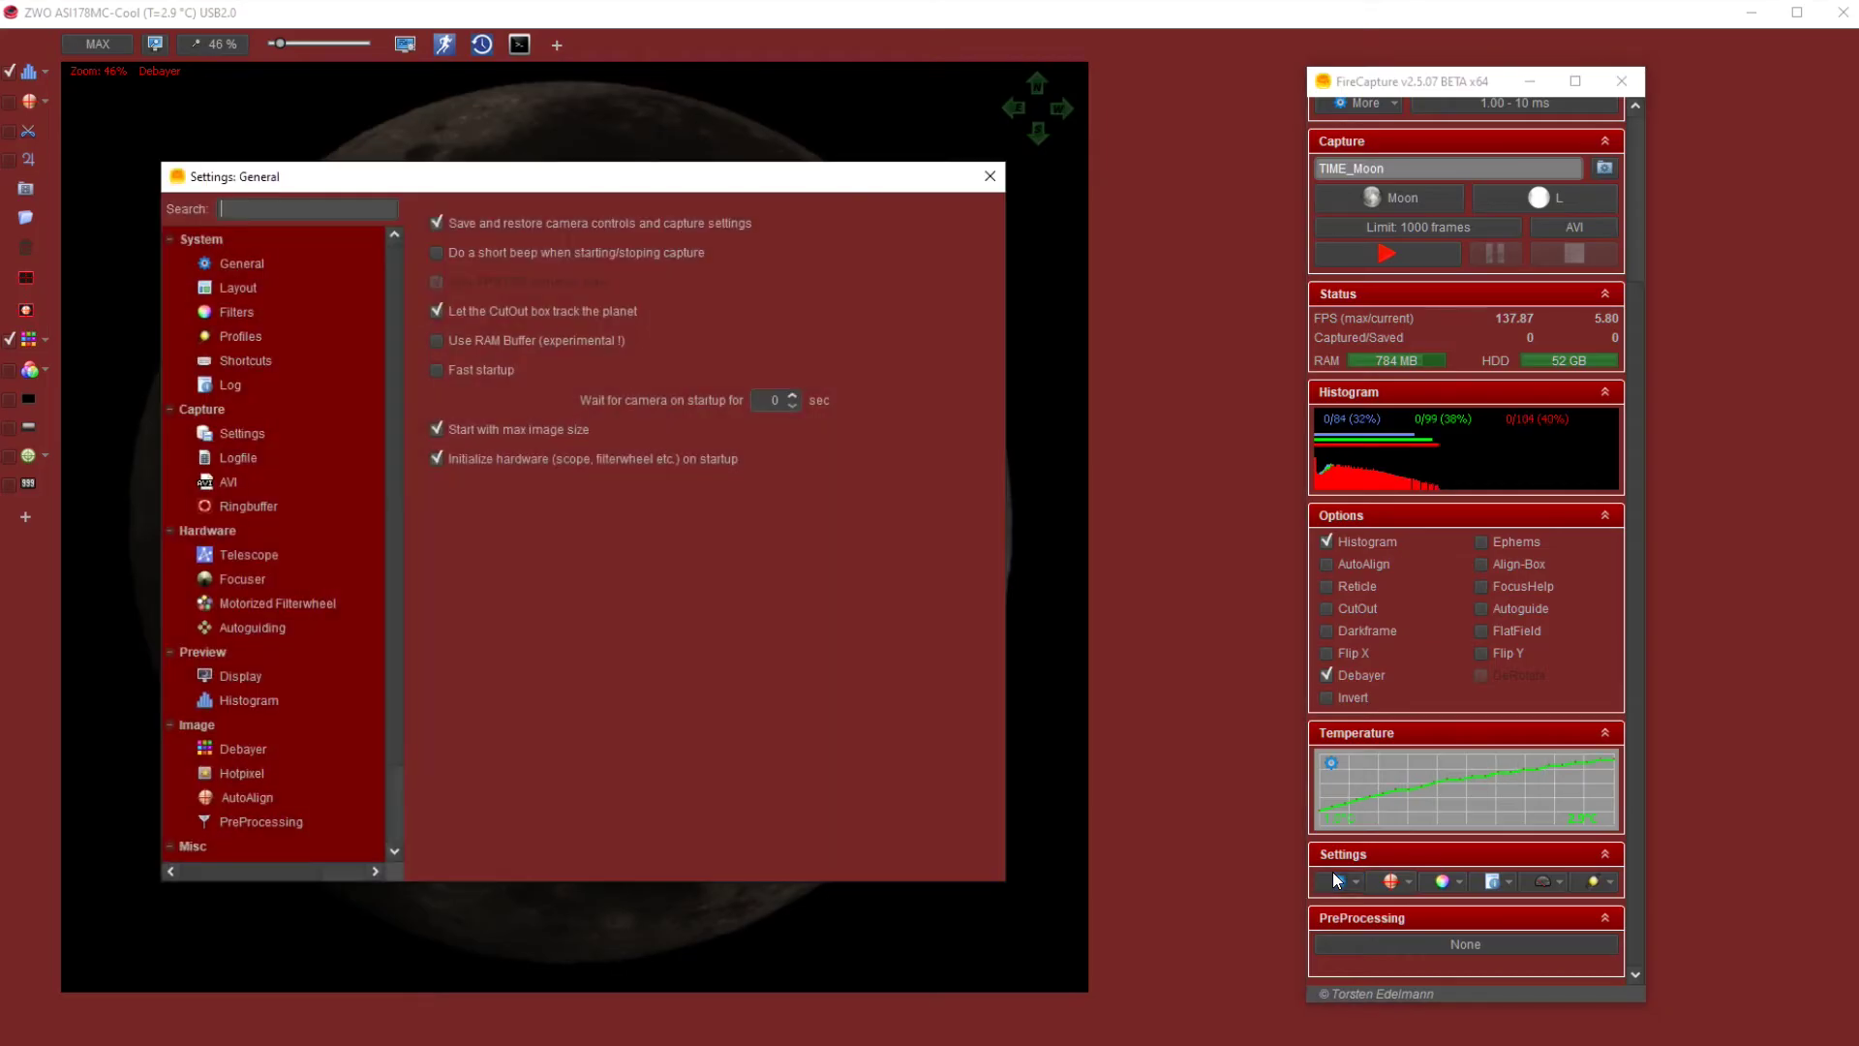
left_click(230, 266)
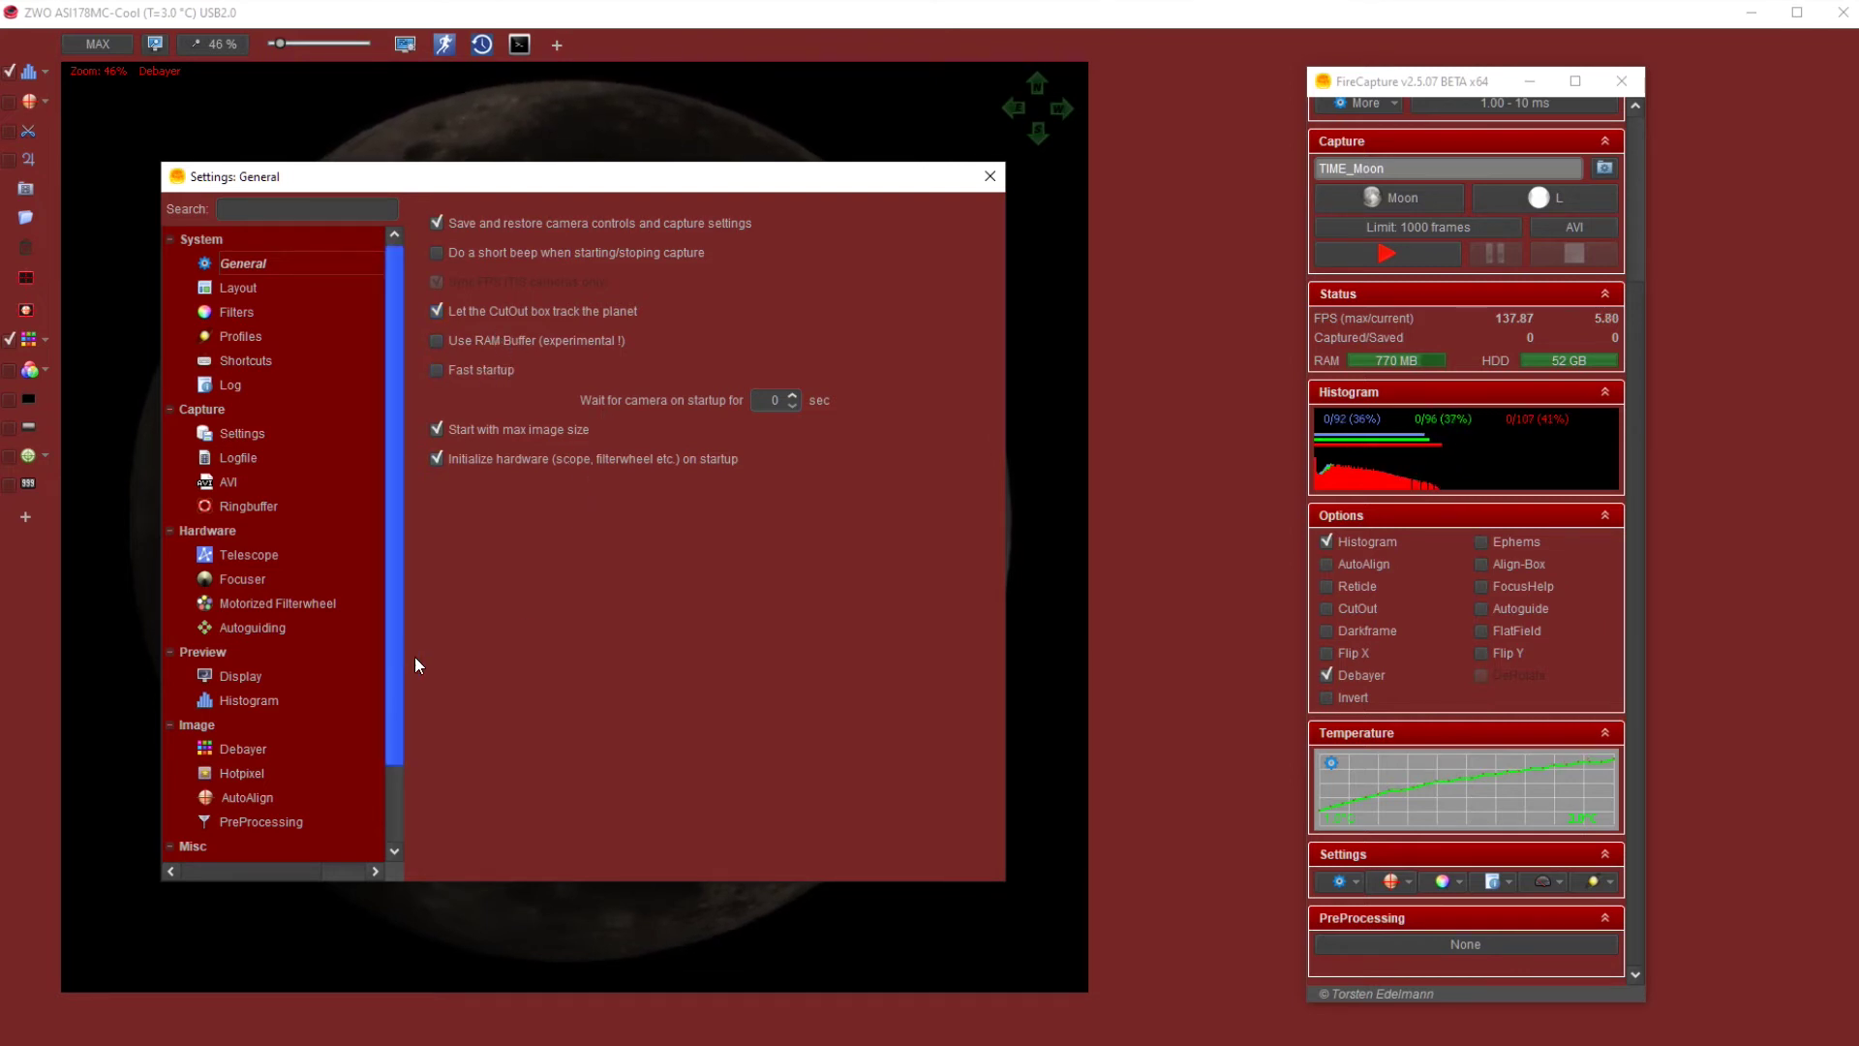
left_click(230, 289)
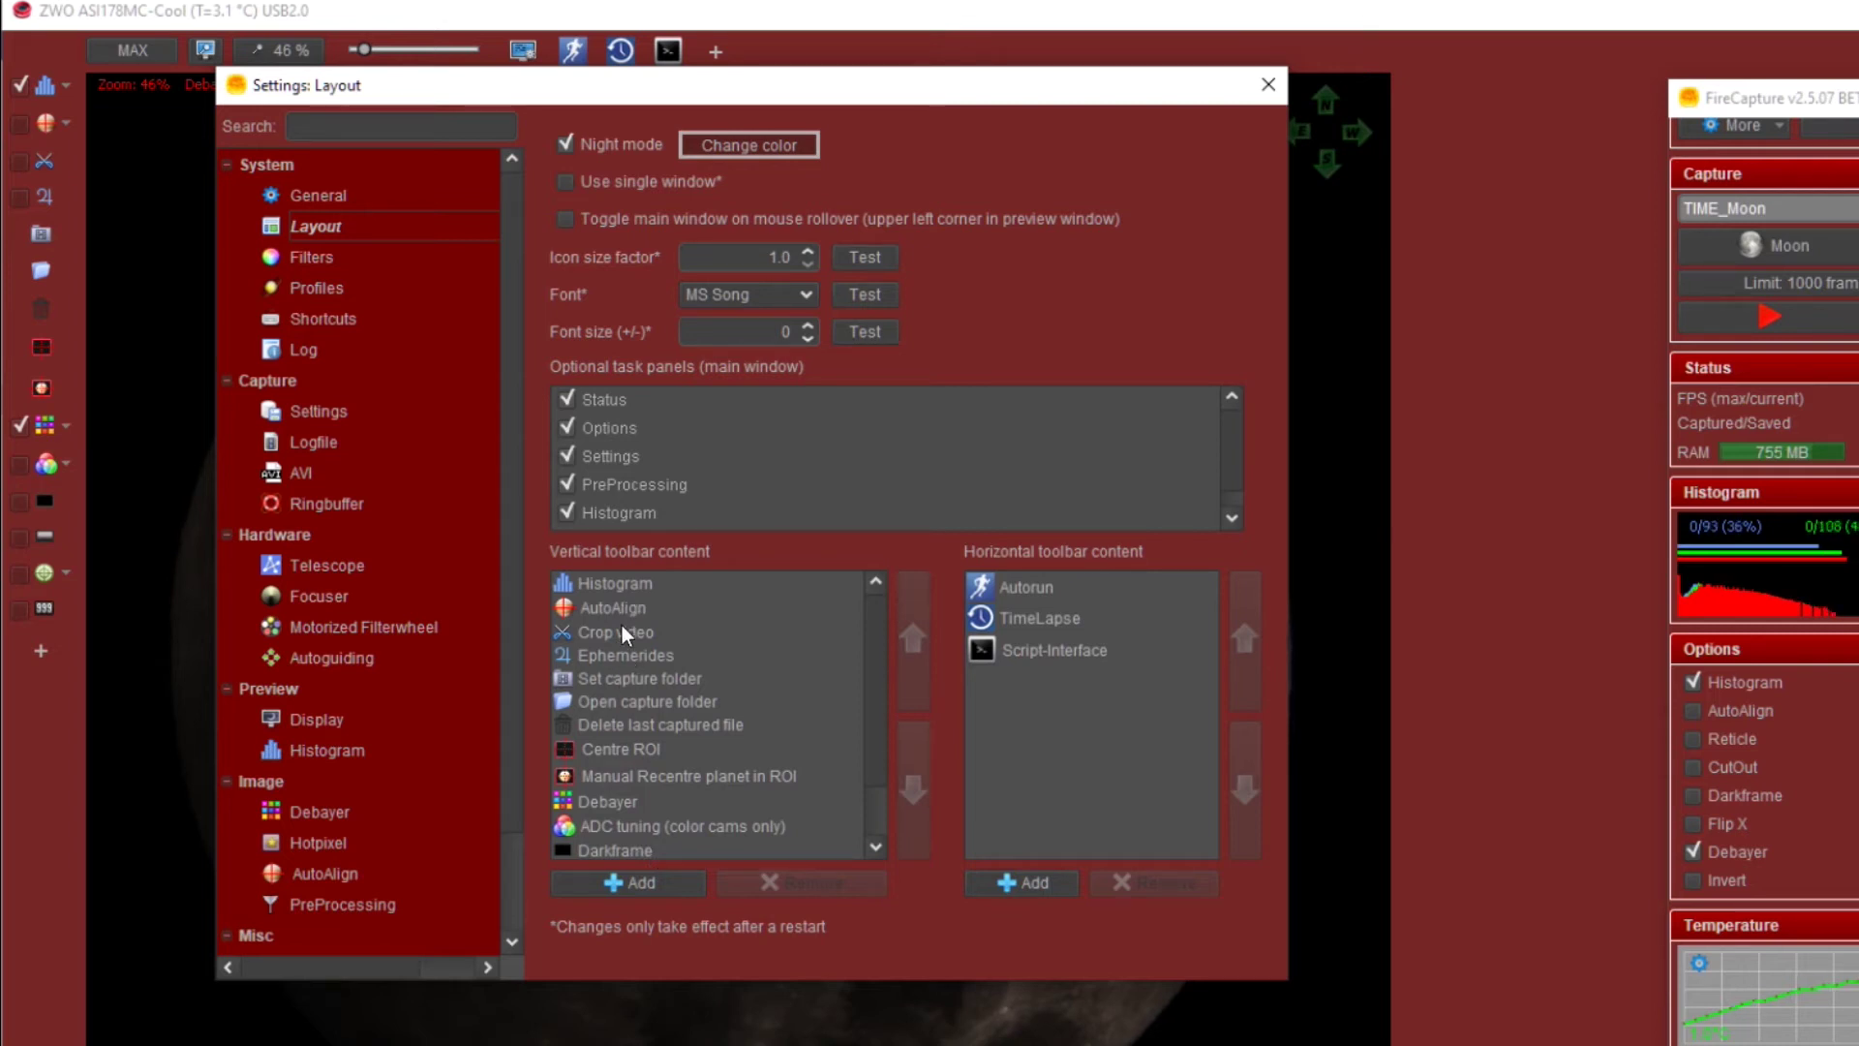
Step: Place Crop video fourth in the Vertical toolbar content list, then go to Telescope settings
left_click(622, 634)
left_click(911, 635)
left_click(910, 634)
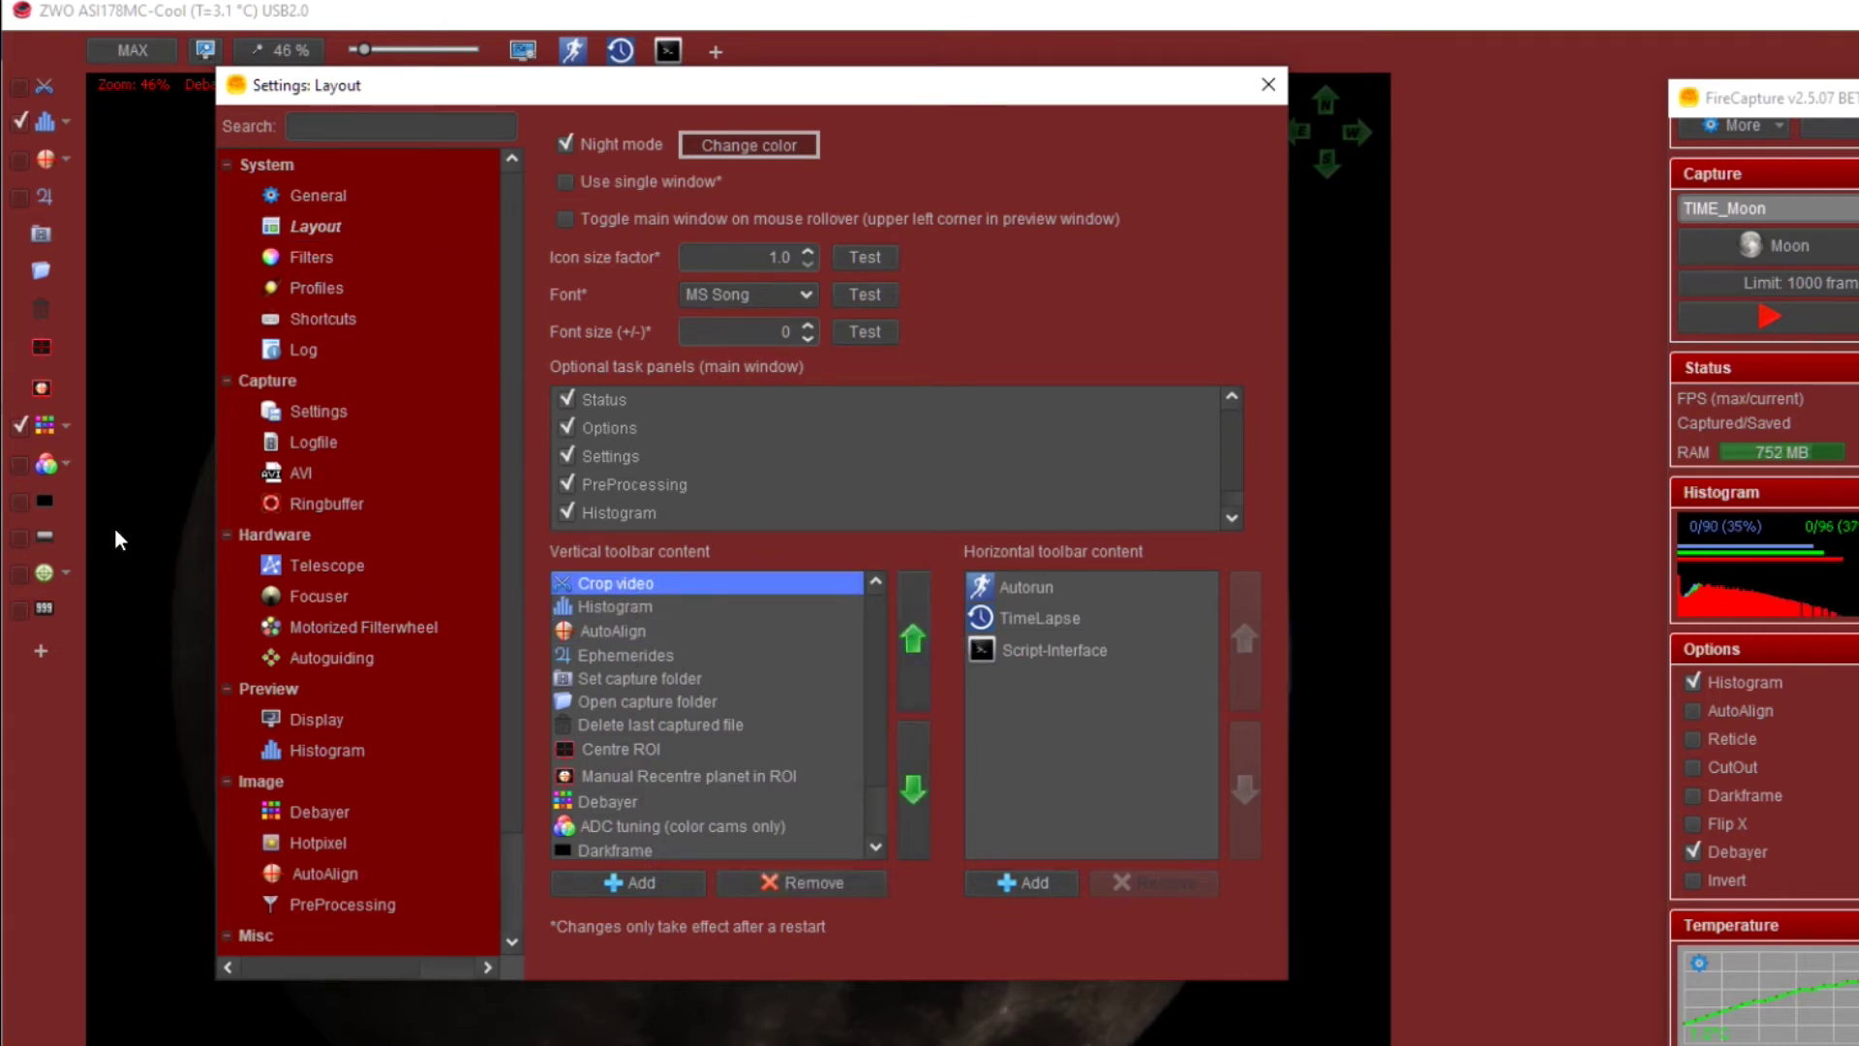
left_click(910, 787)
left_click(910, 788)
left_click(910, 787)
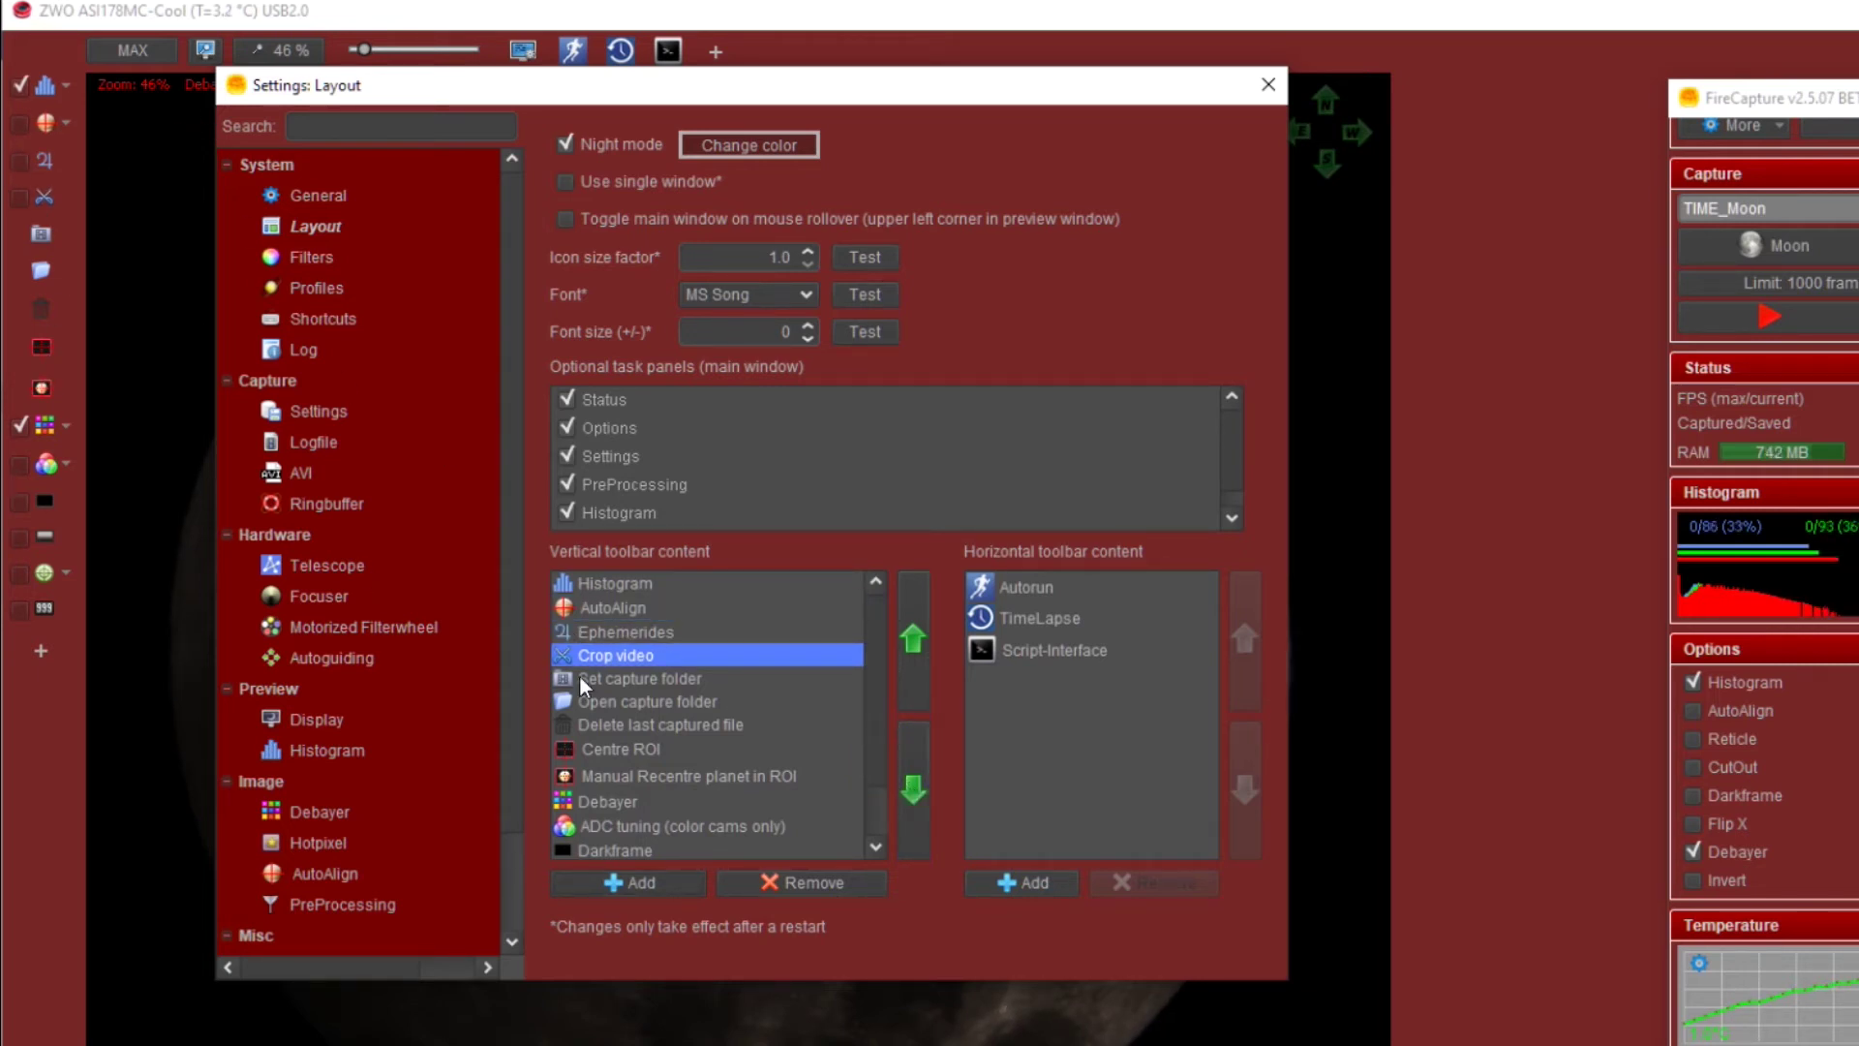
left_click_drag(1030, 85, 1296, 188)
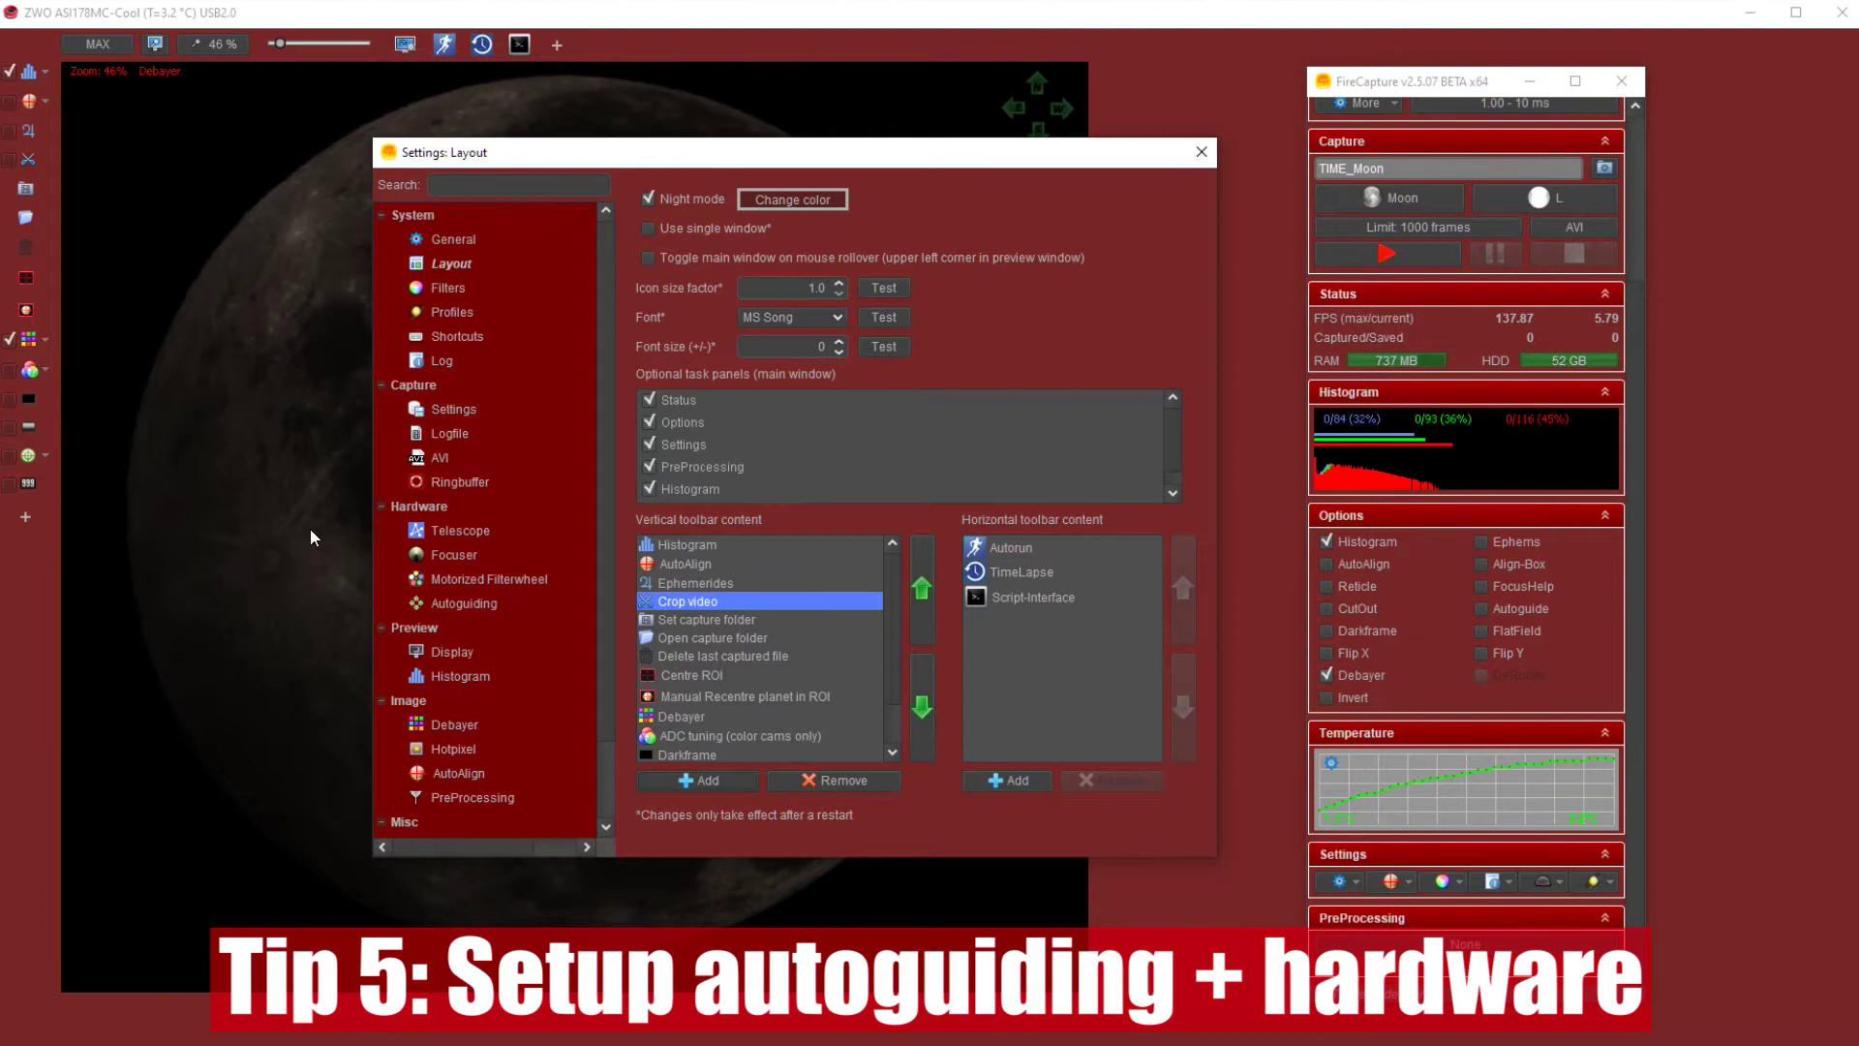
left_click(450, 533)
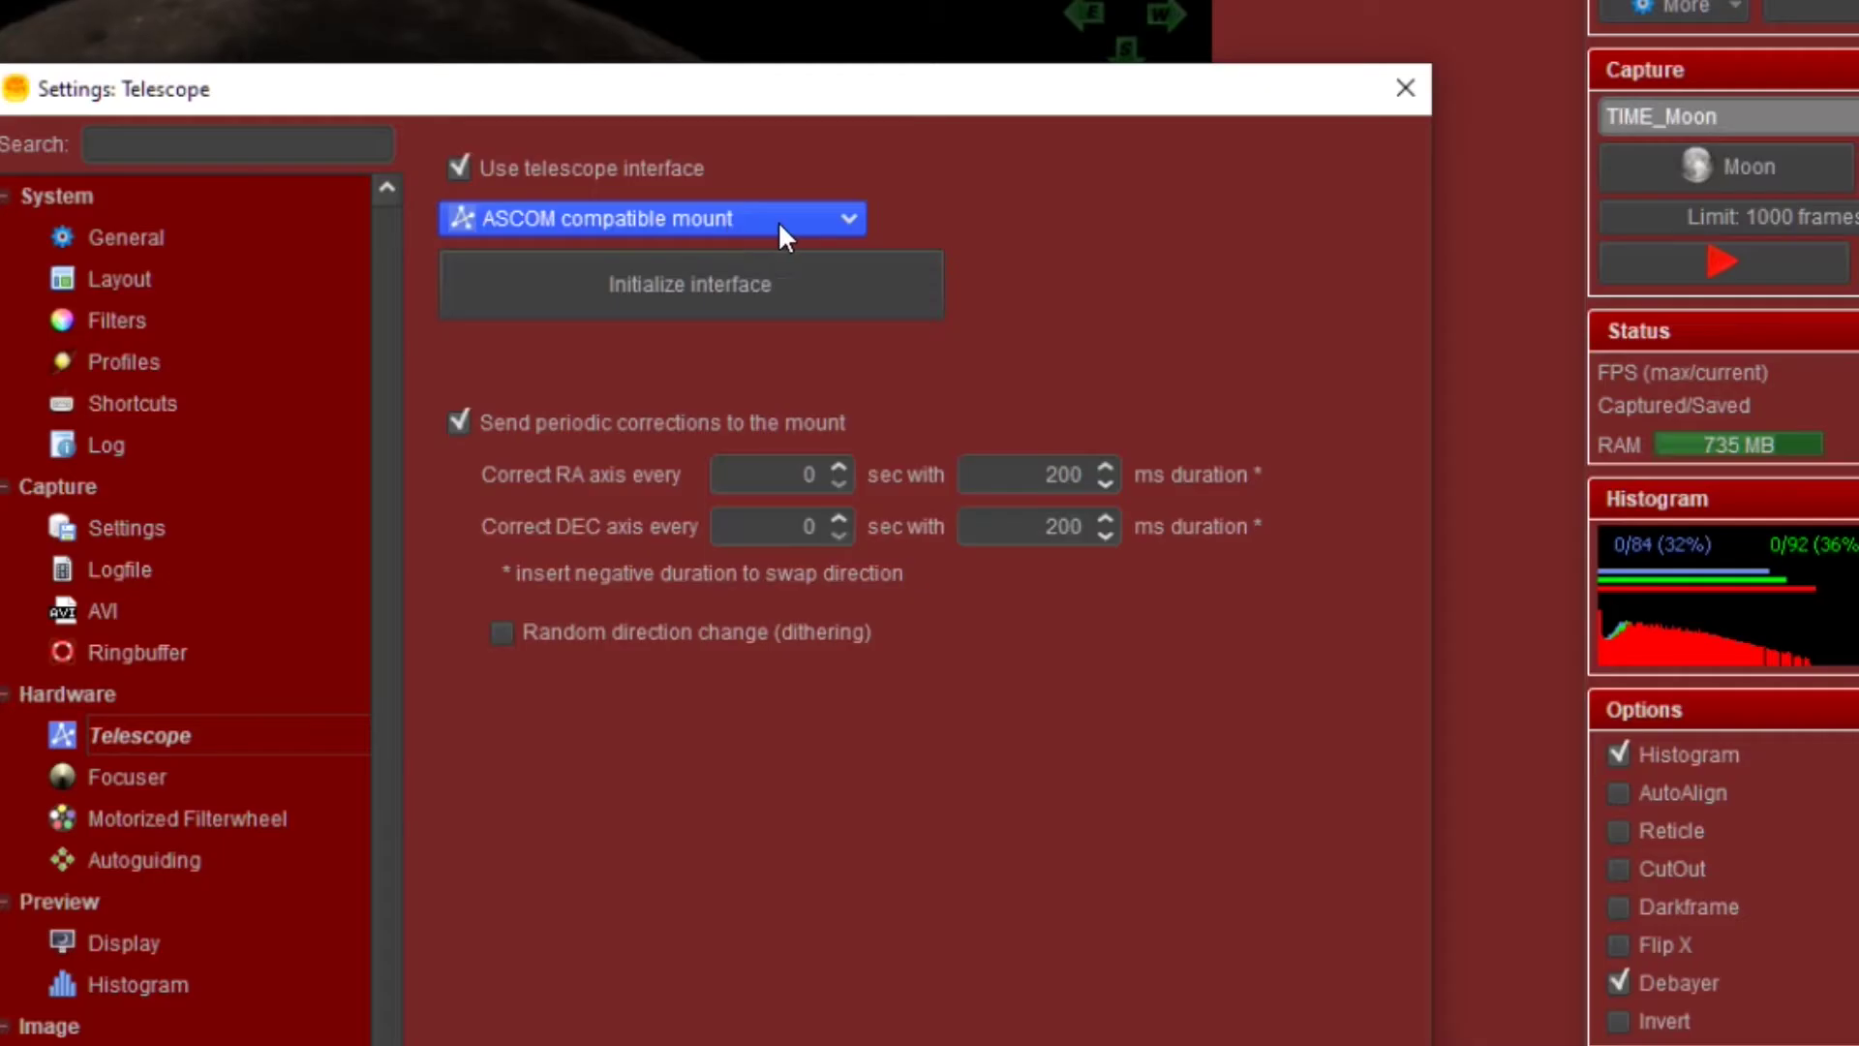
Step: Initialize the ASCOM telescope interface with the Celestron Telescope Driver and confirm the autoguider message
left_click(663, 287)
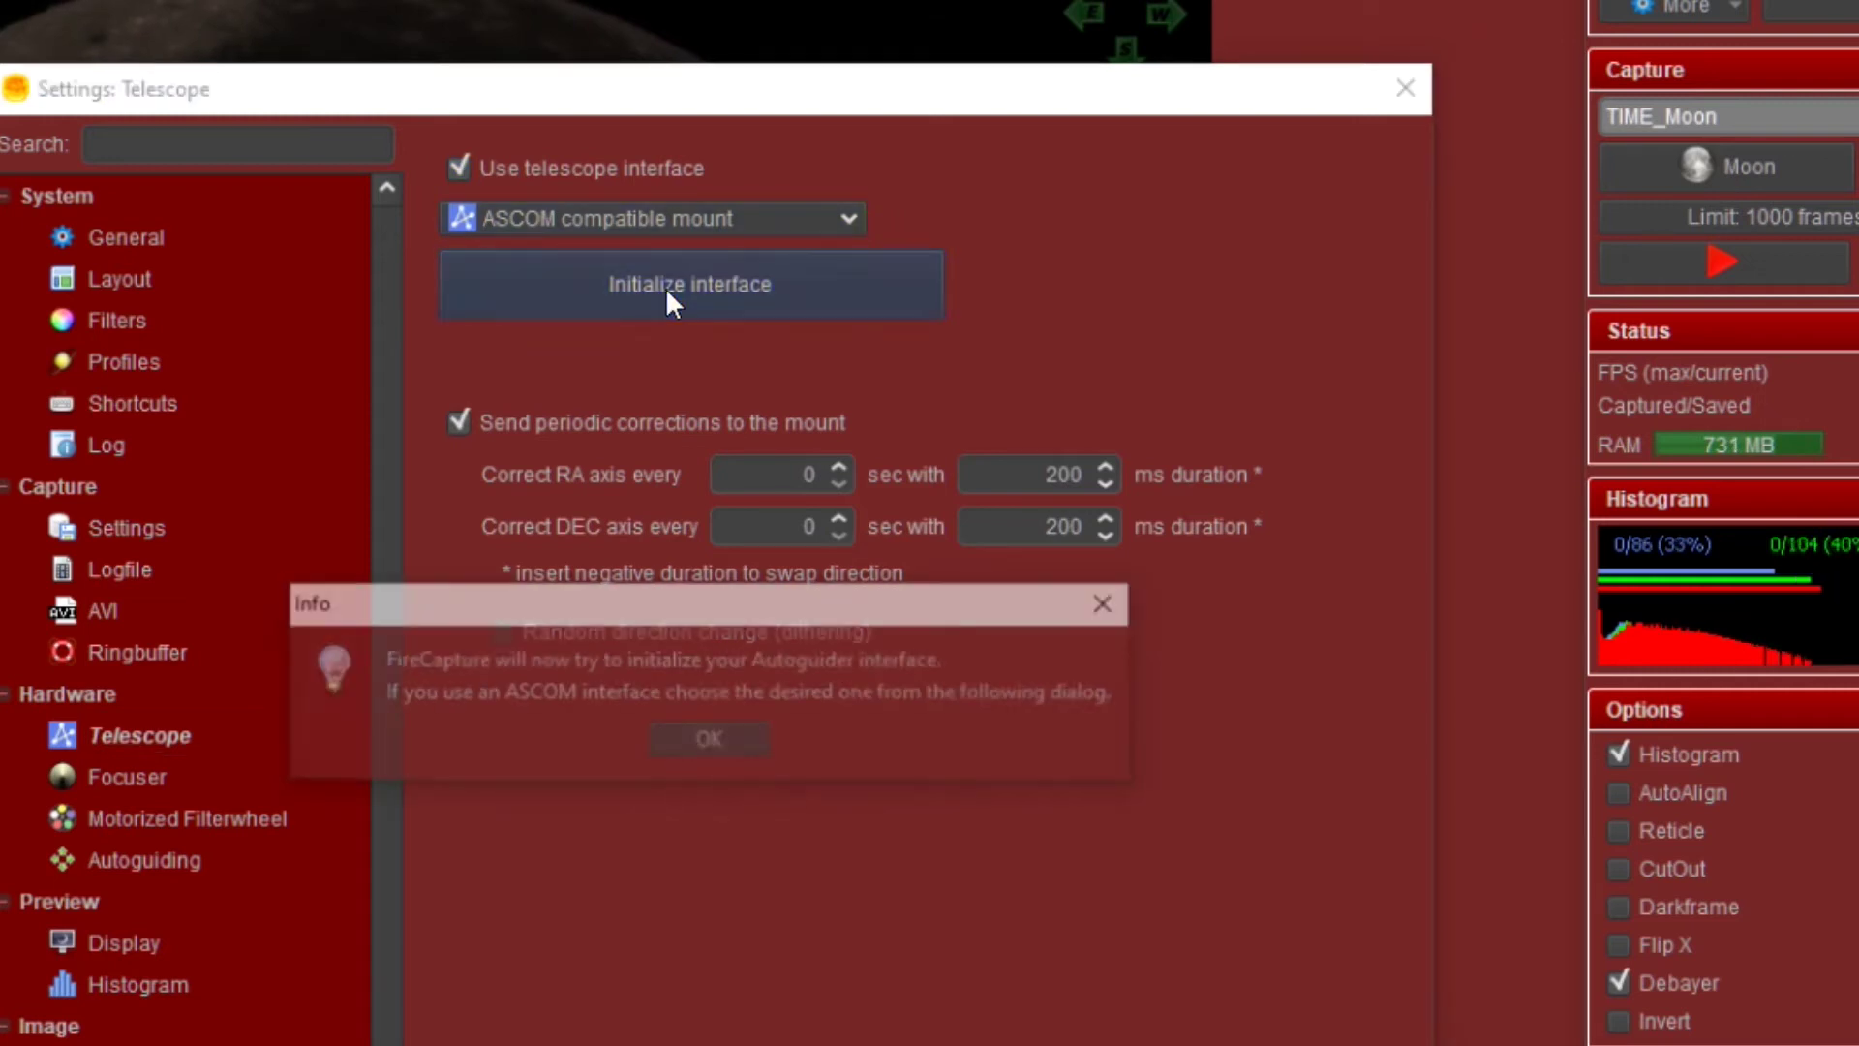
left_click(717, 738)
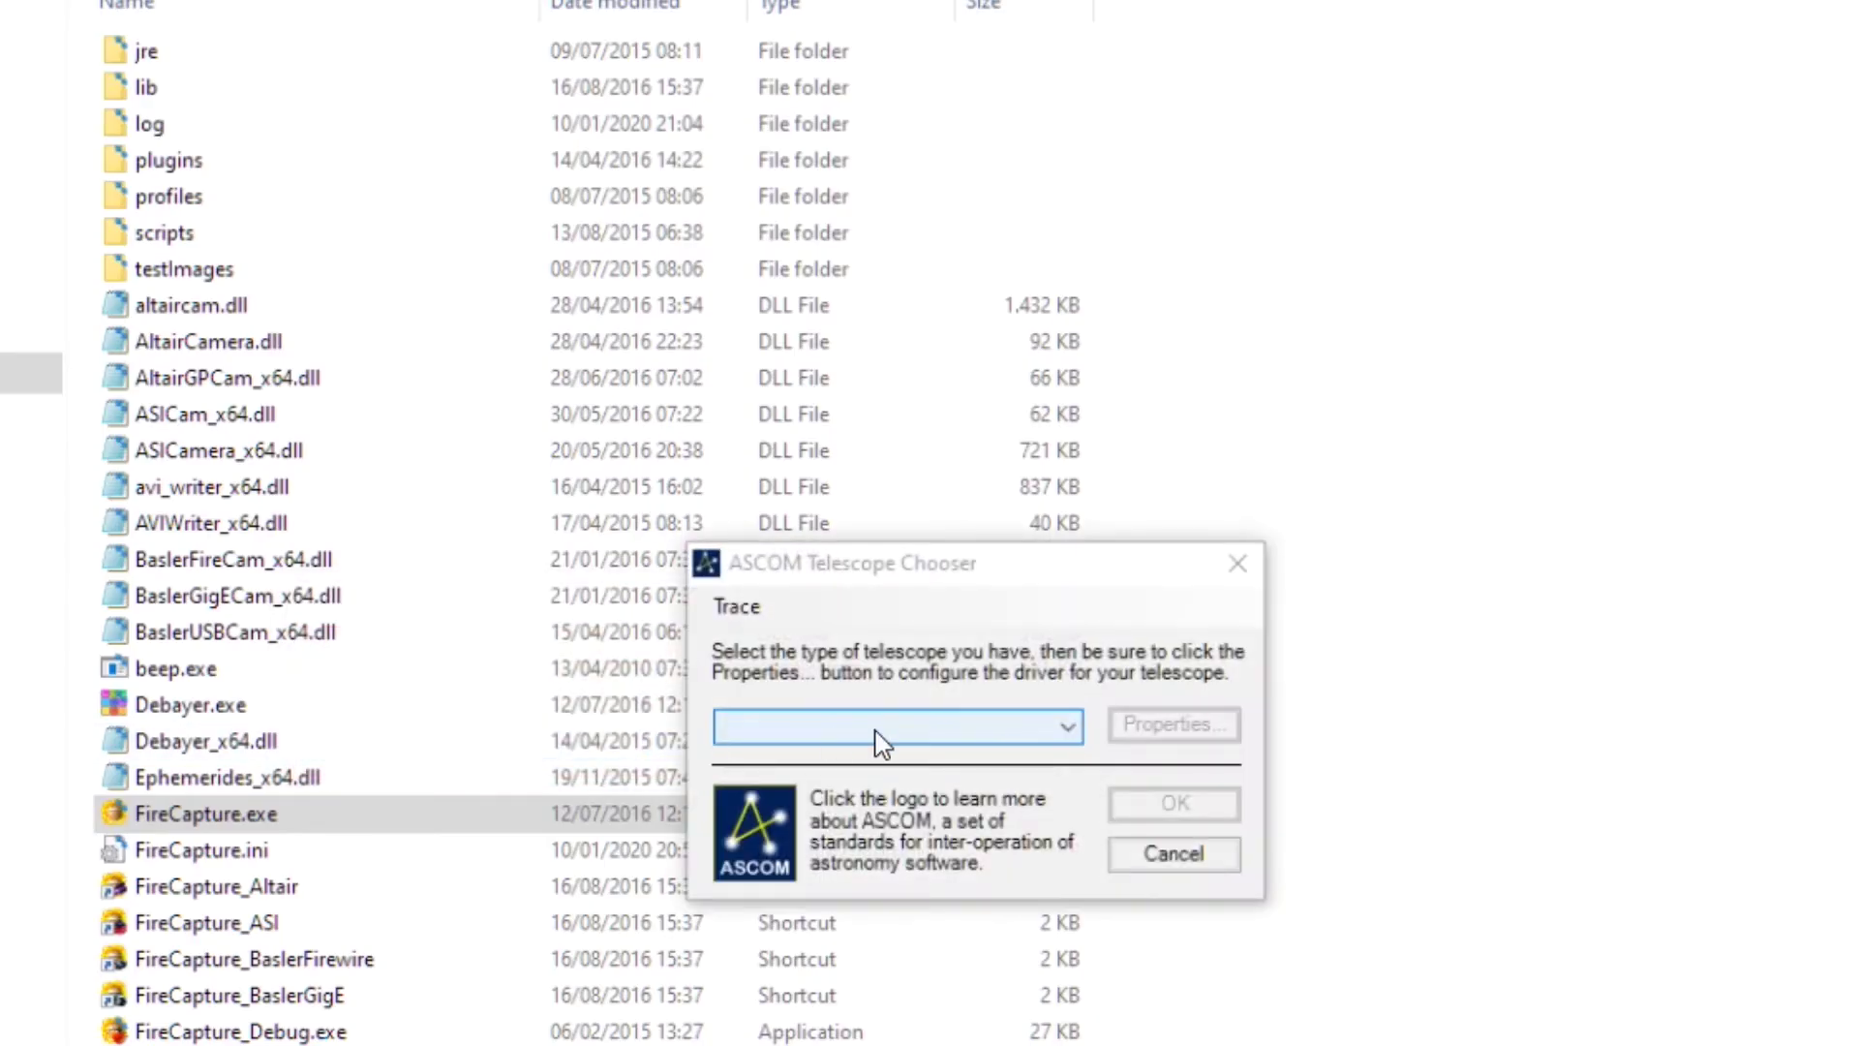
left_click(726, 735)
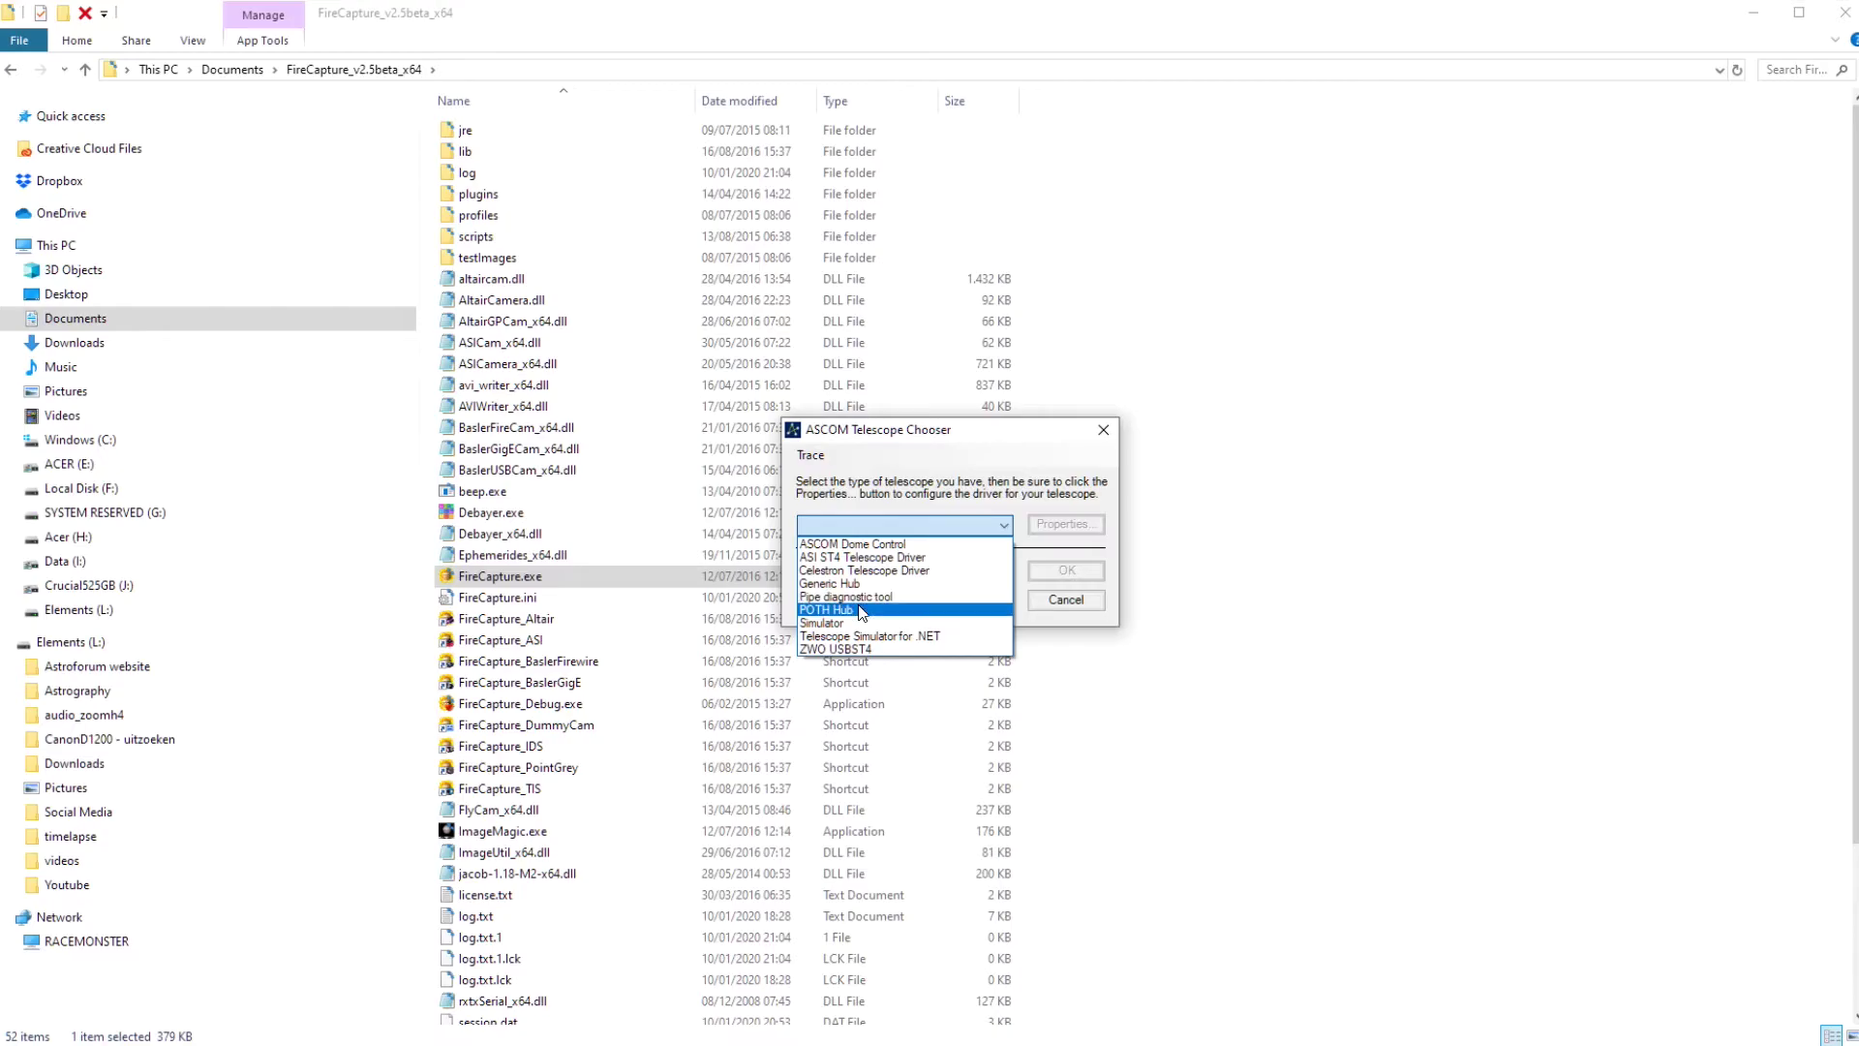
left_click(865, 571)
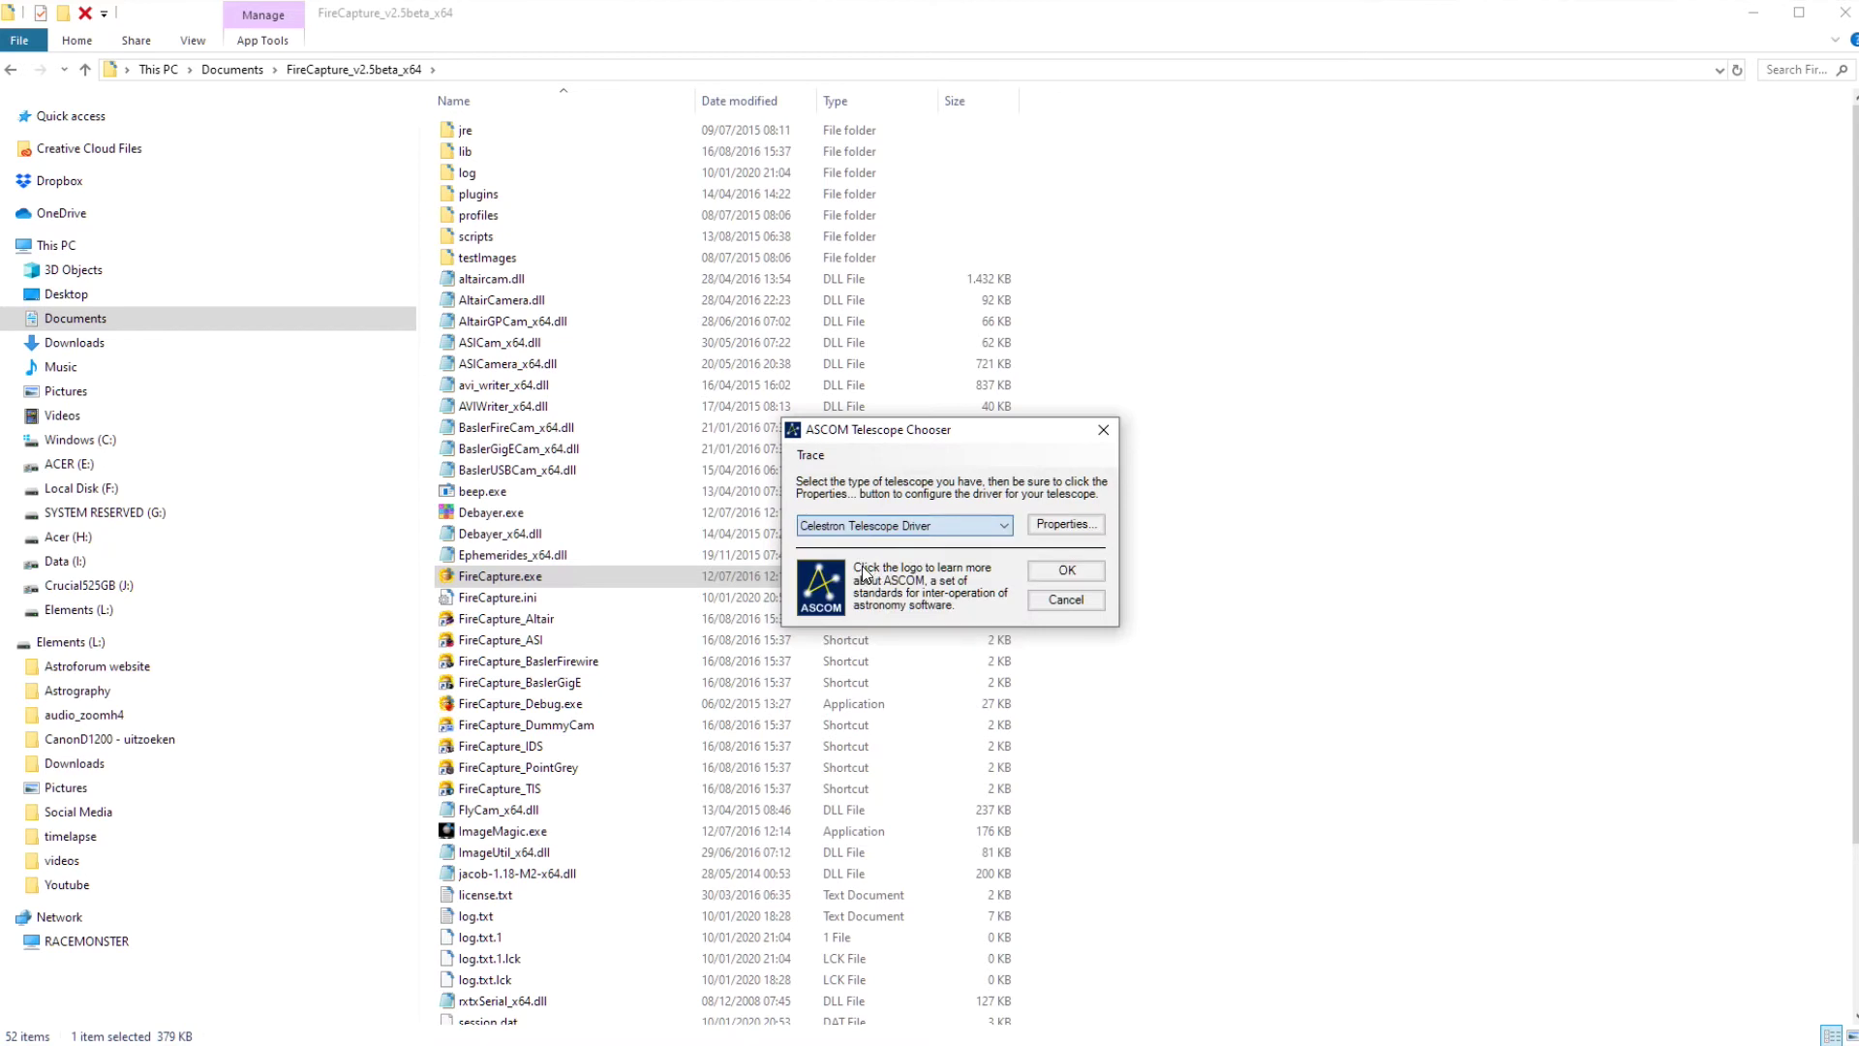
left_click(1047, 572)
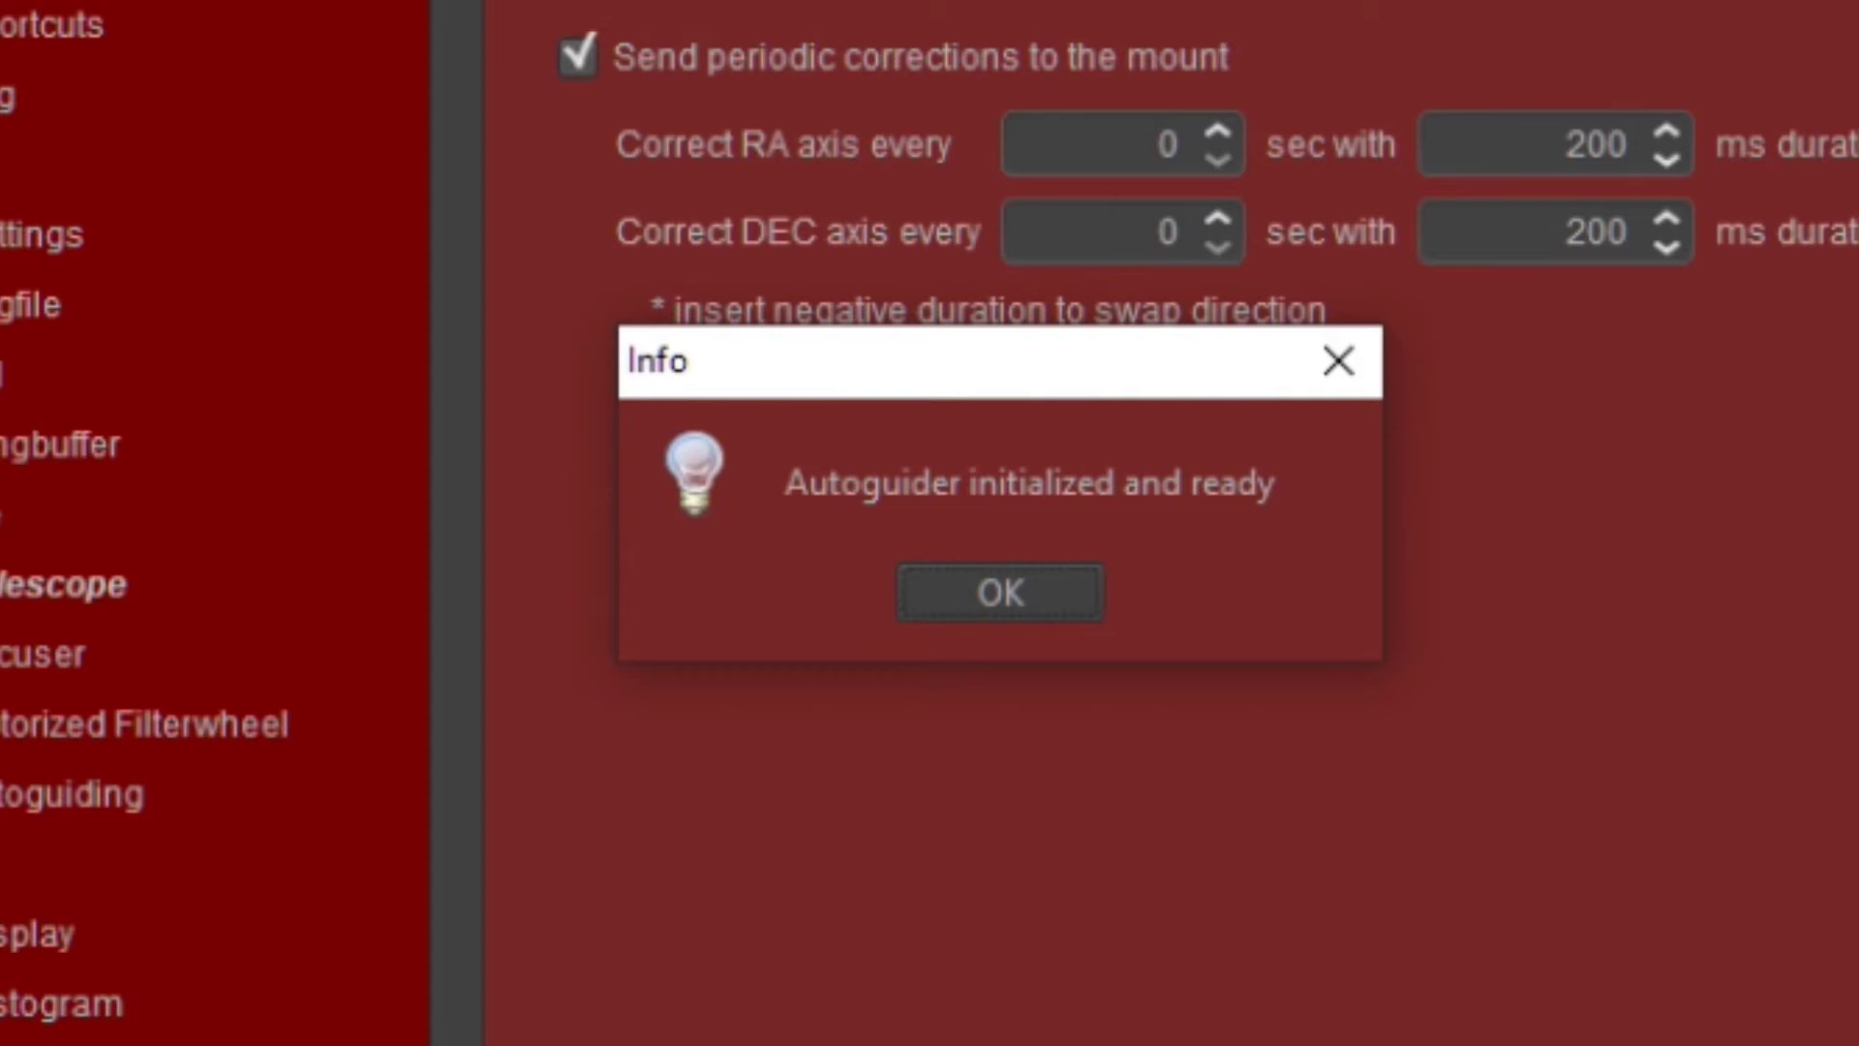
key("Return")
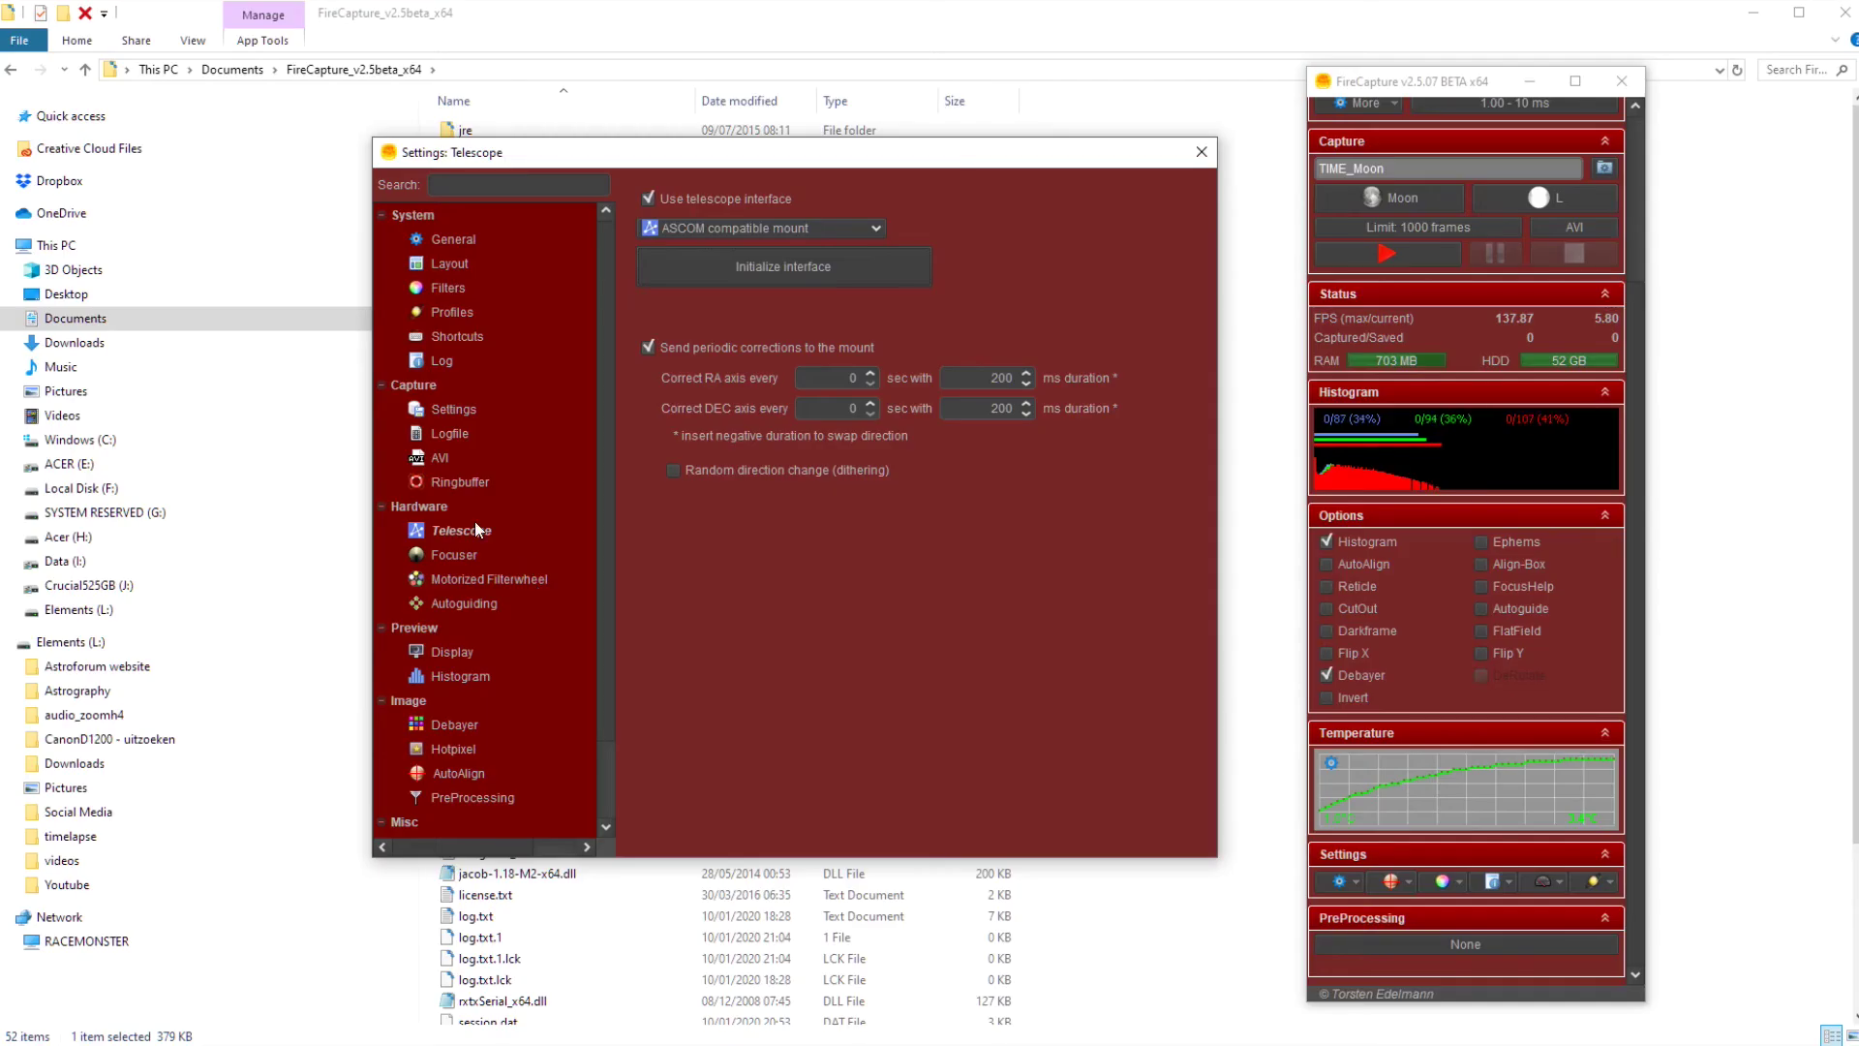
Step: Enable Motorized Filter Wheel with the ASCOM driver, then review the Focuser settings
left_click(466, 577)
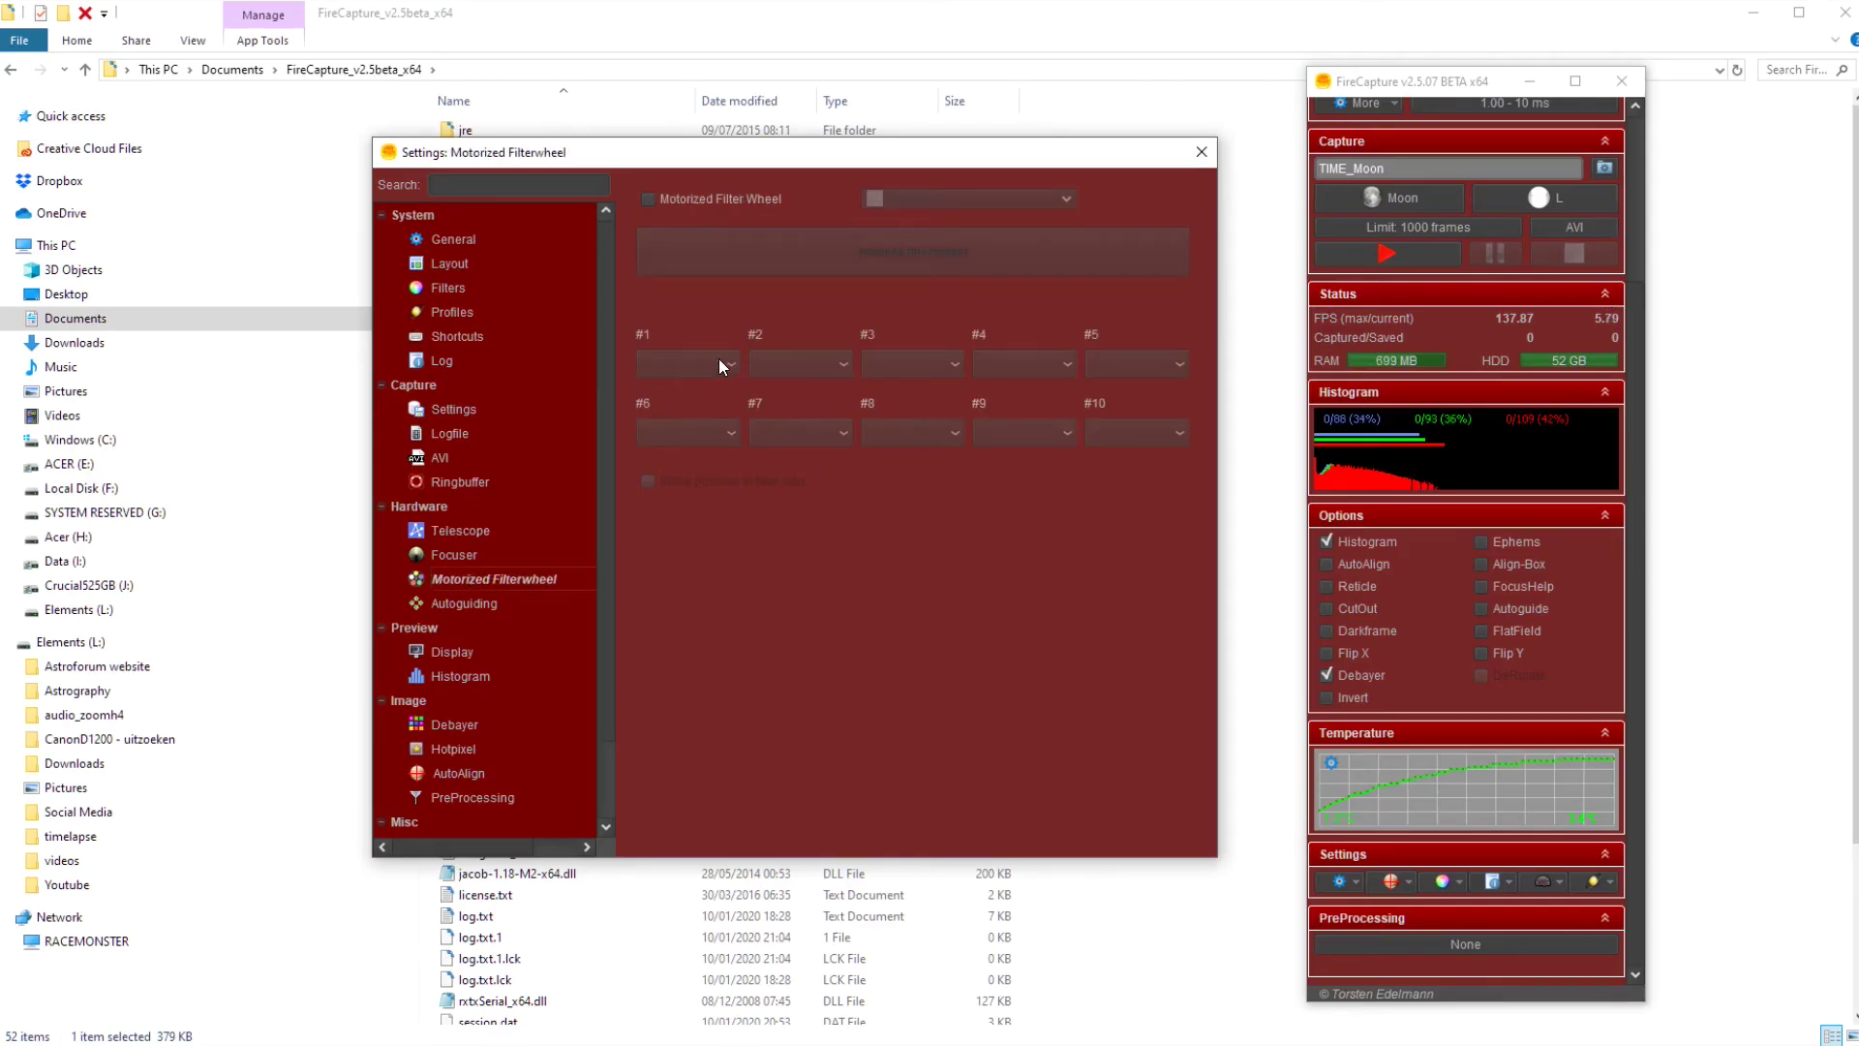
left_click(654, 194)
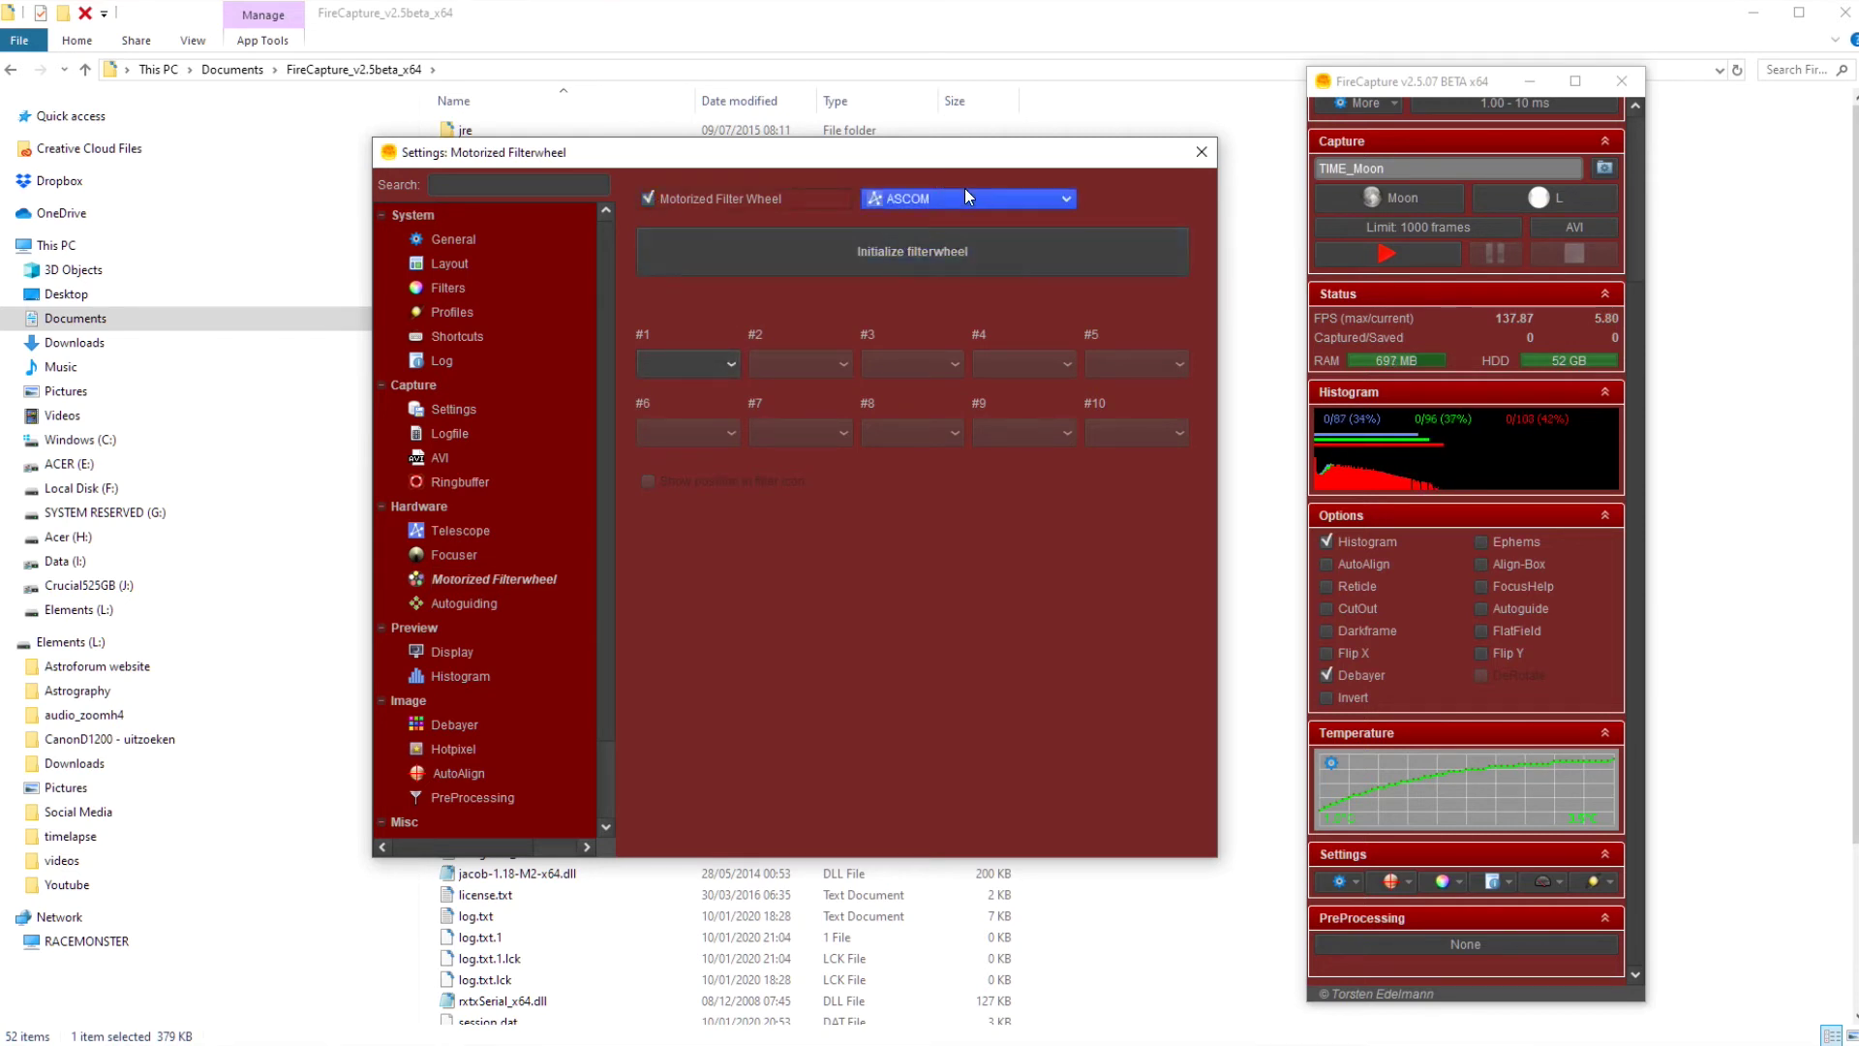
left_click(966, 197)
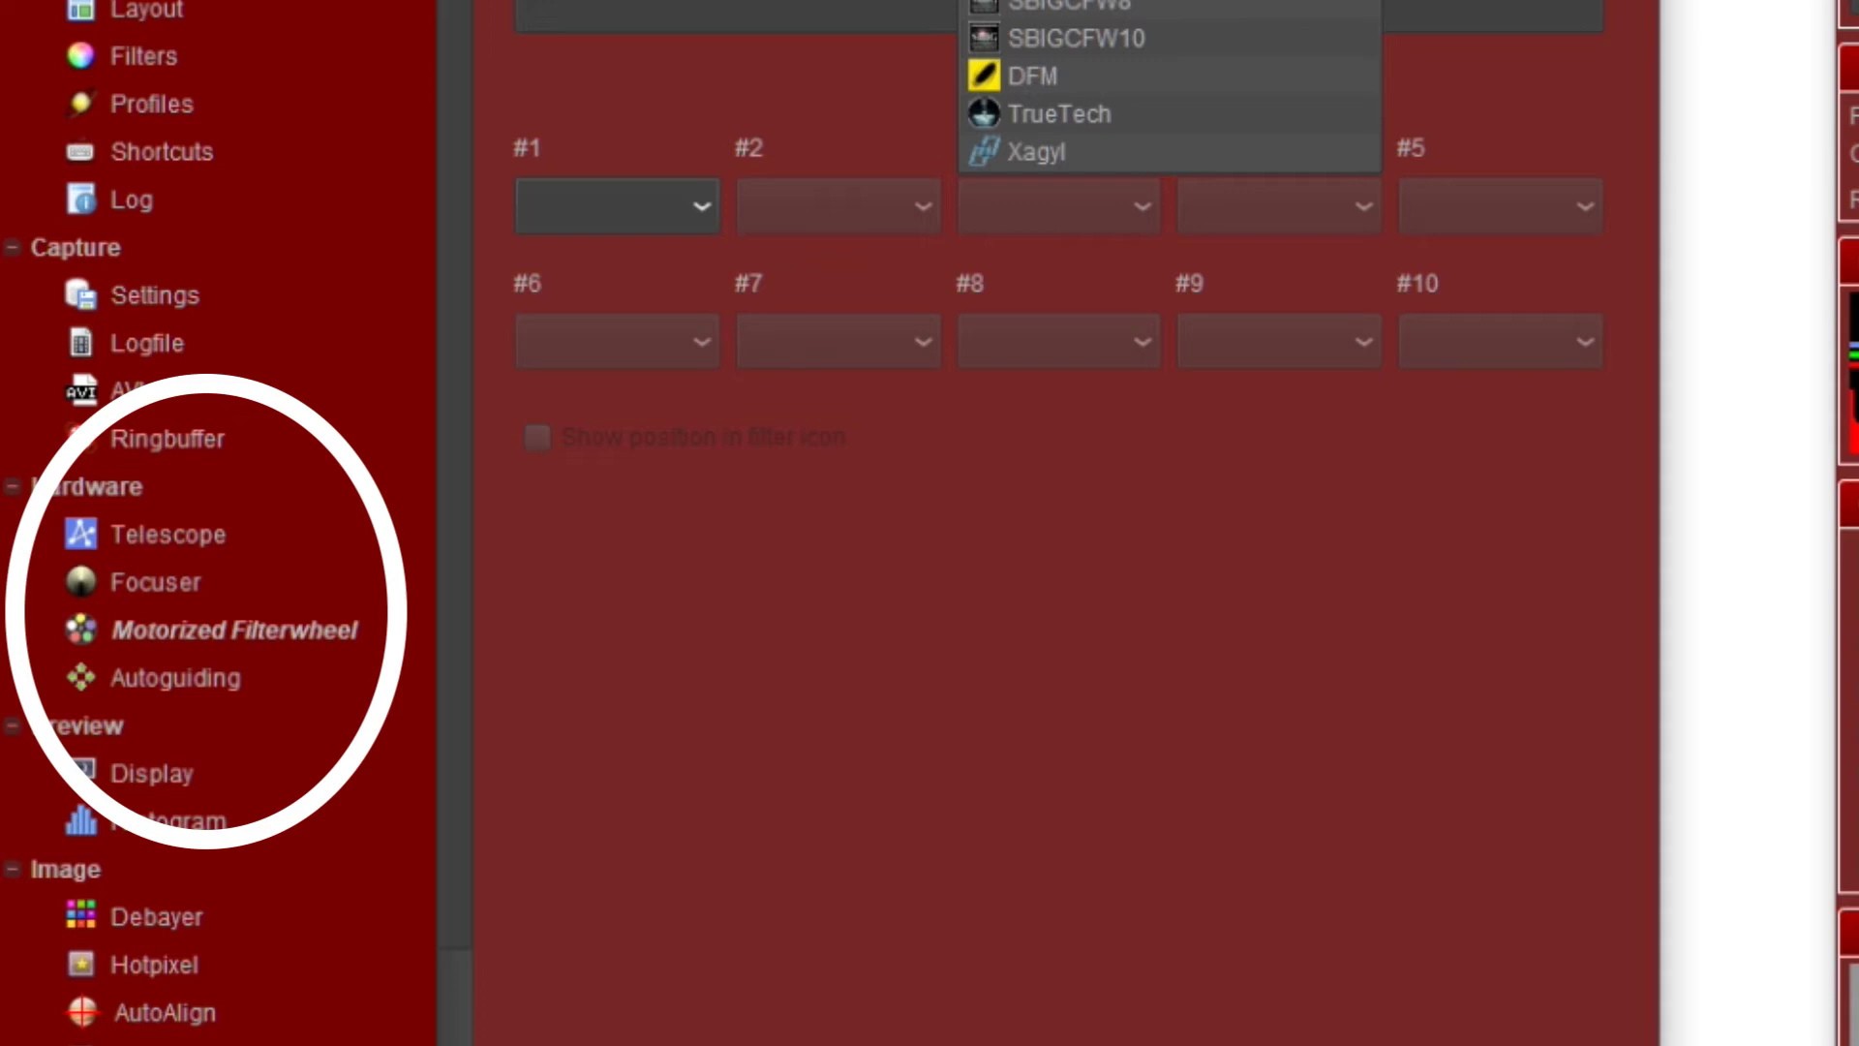
key("Escape")
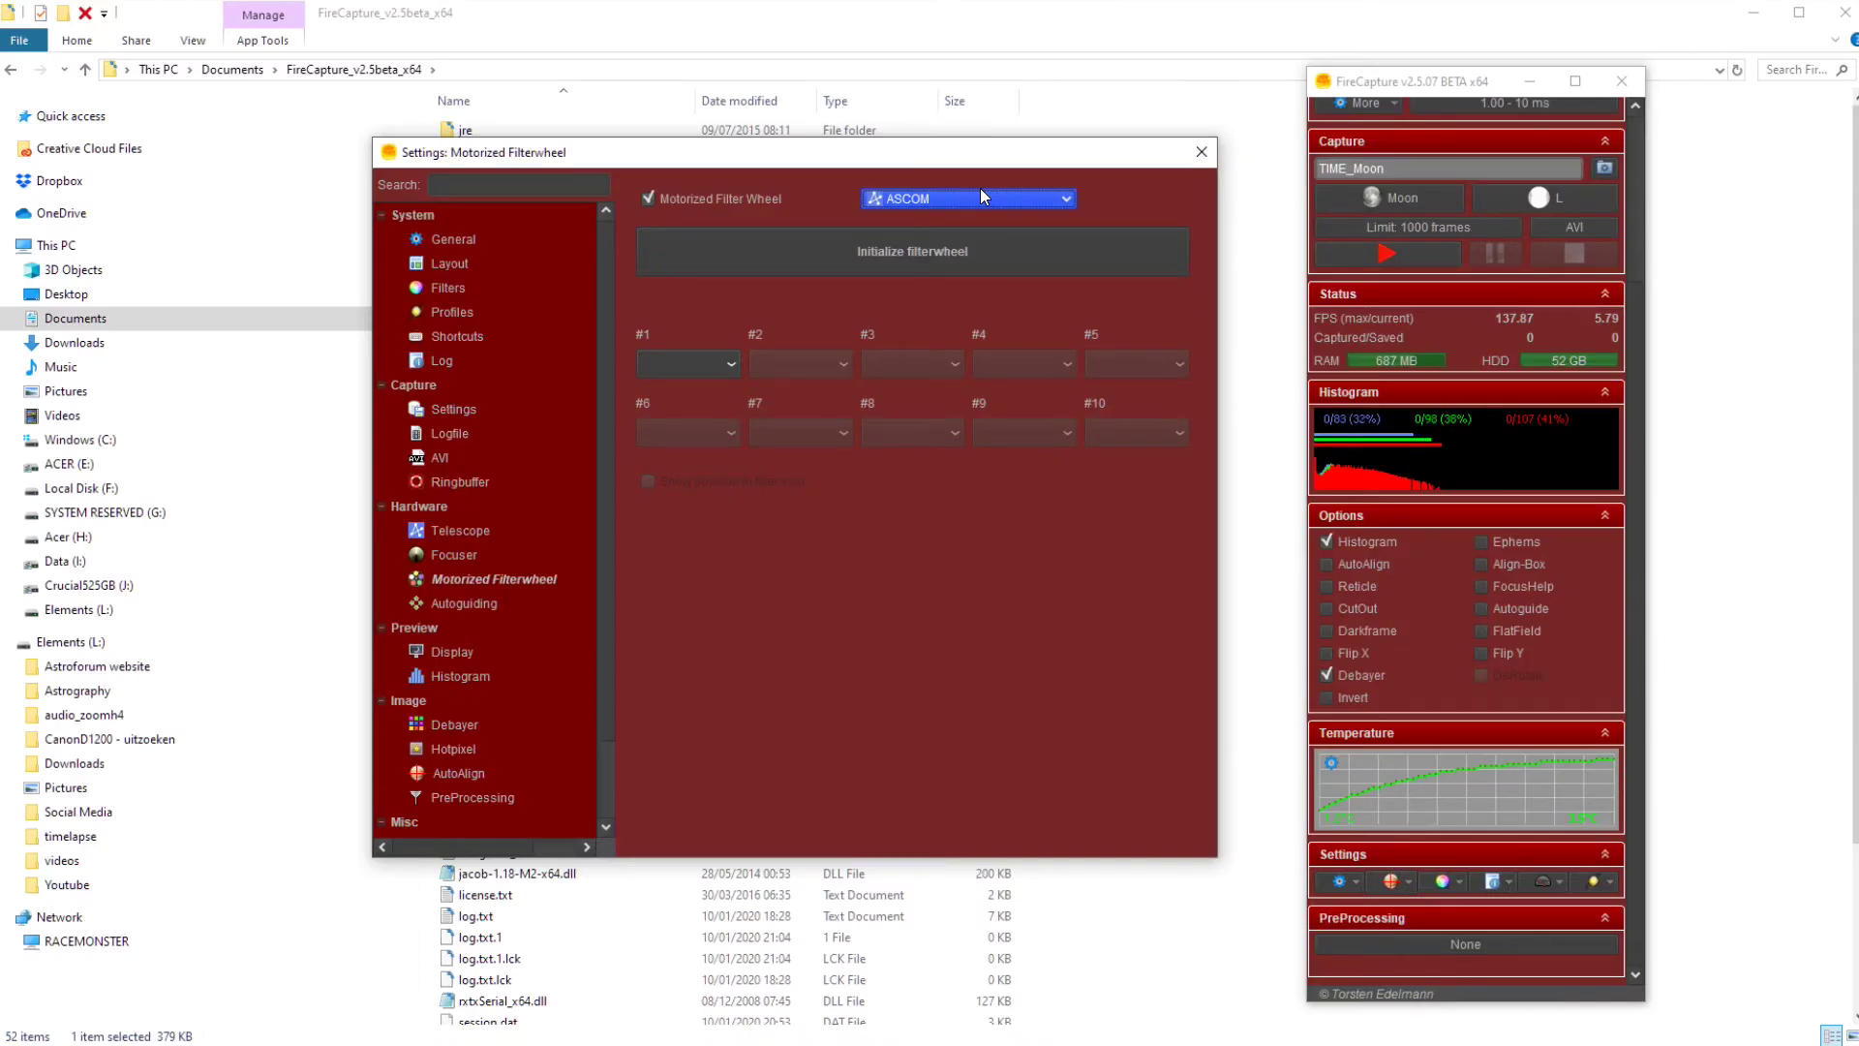
left_click(983, 197)
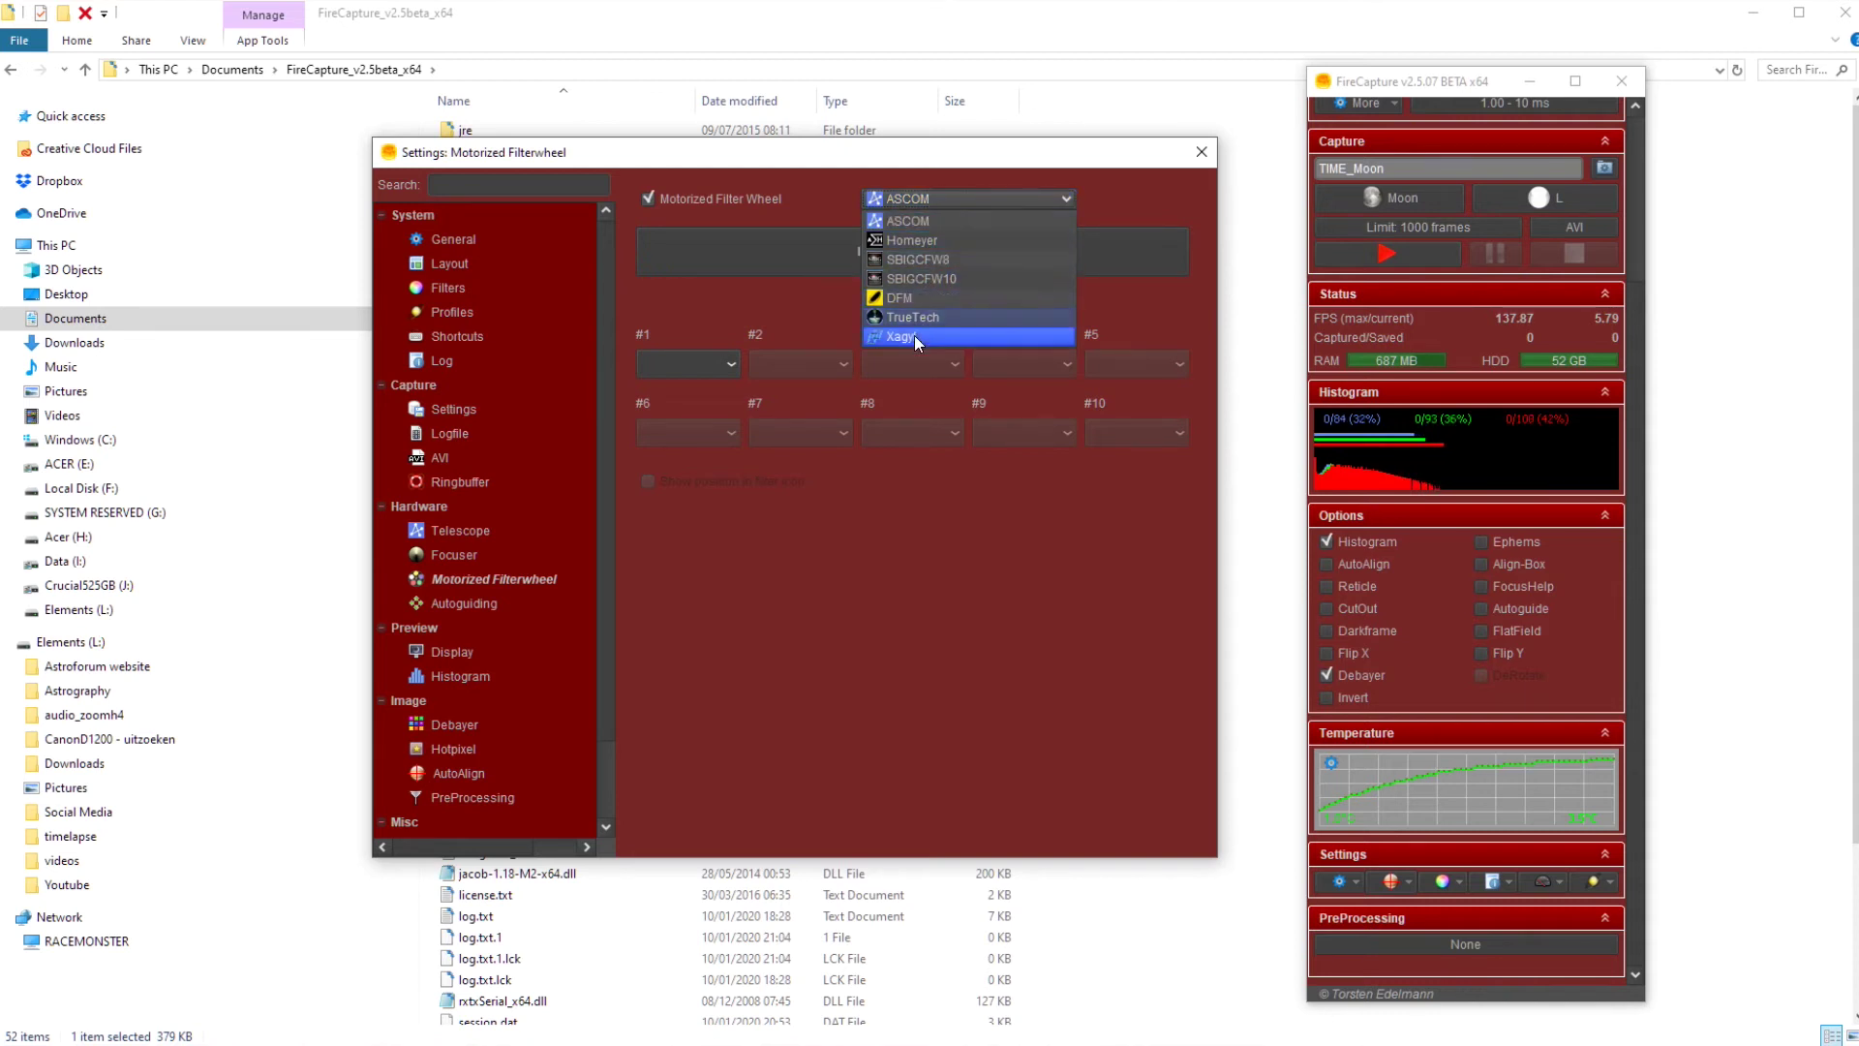
left_click(961, 203)
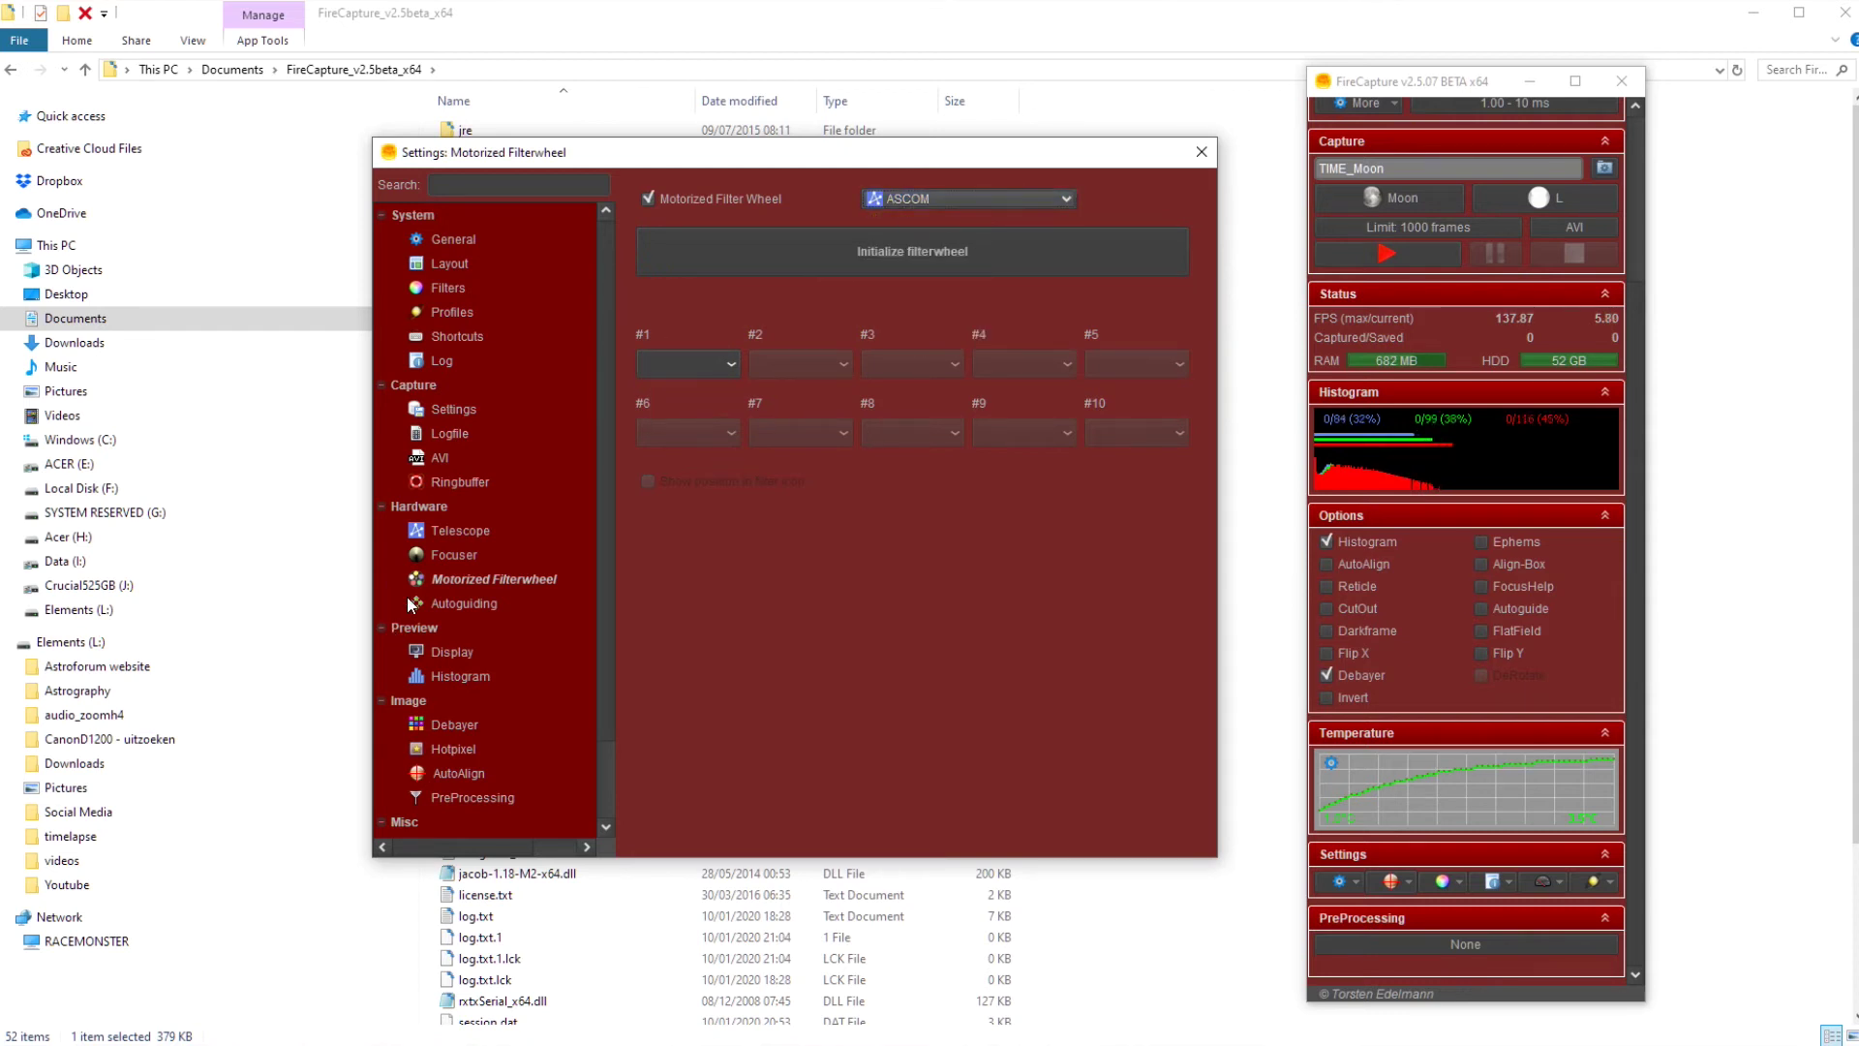
left_click(456, 556)
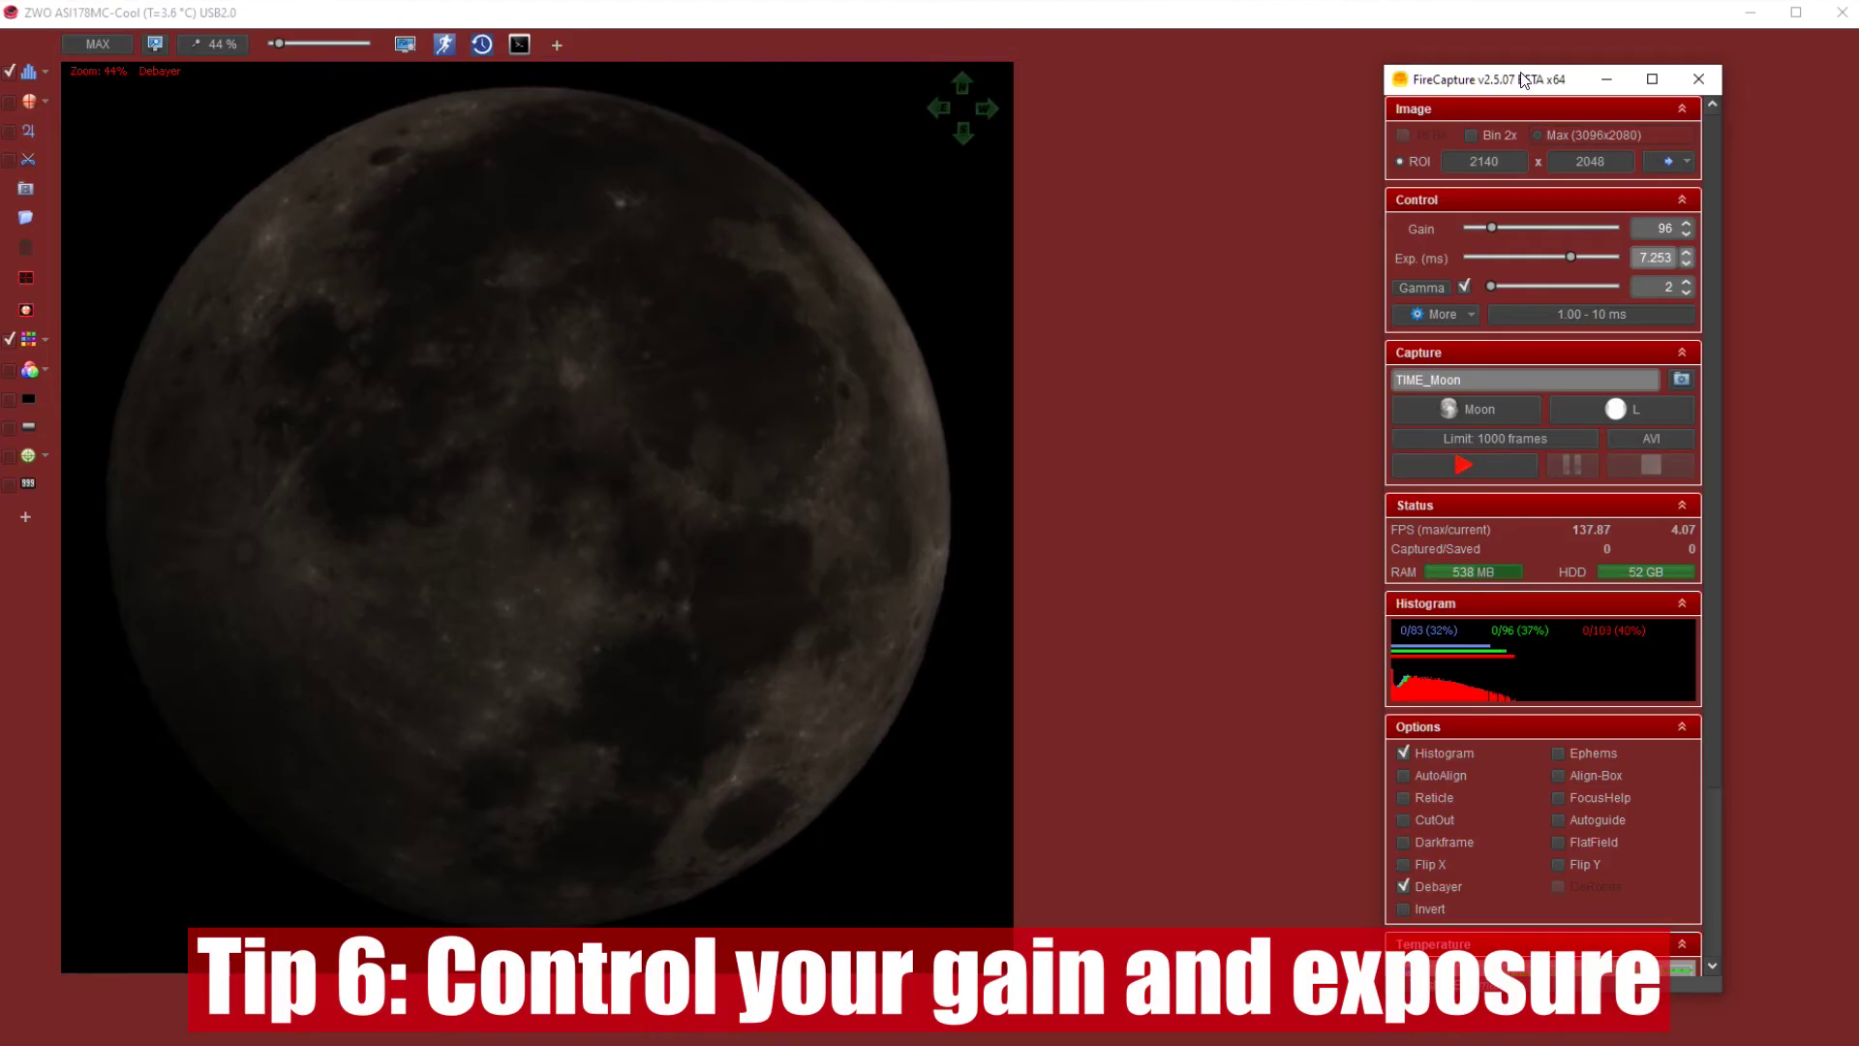
left_click_drag(1524, 78, 1400, 78)
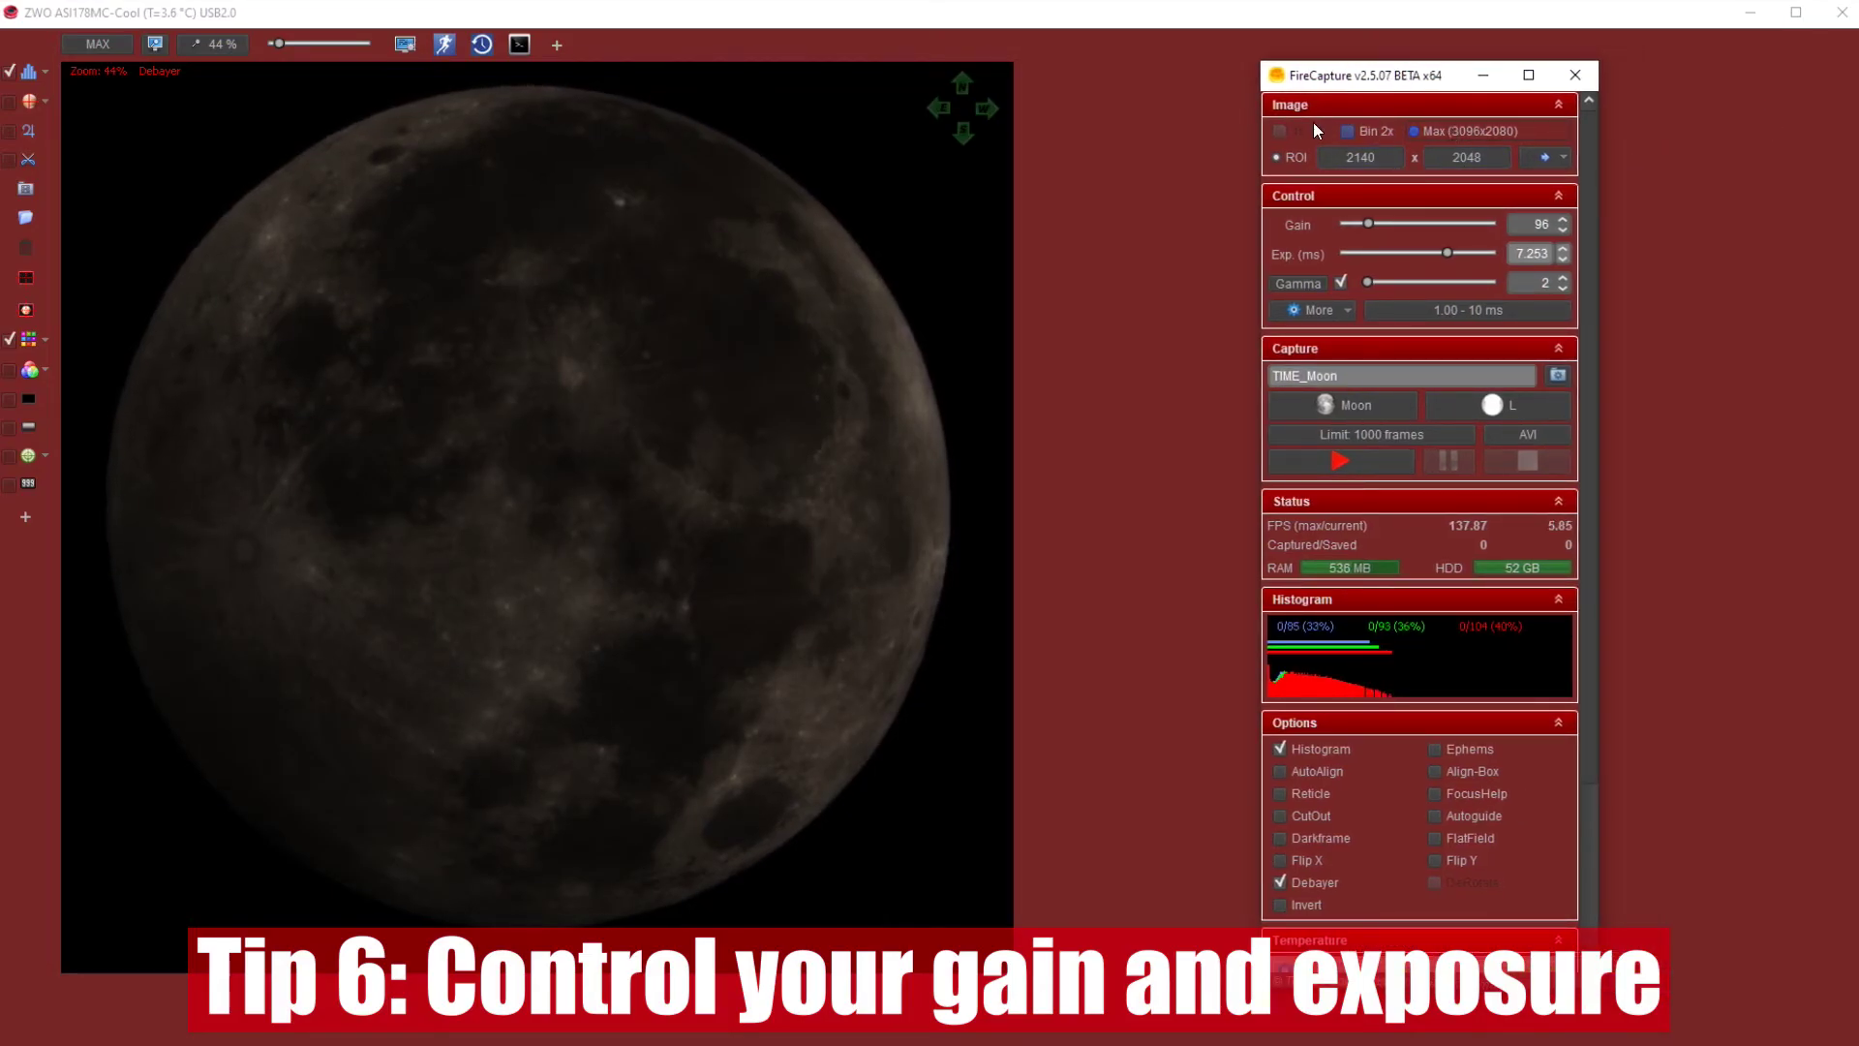
Step: Set exposure to 10.00 ms and gain to 103, leaving gamma at 1
left_click_drag(1367, 221, 1467, 222)
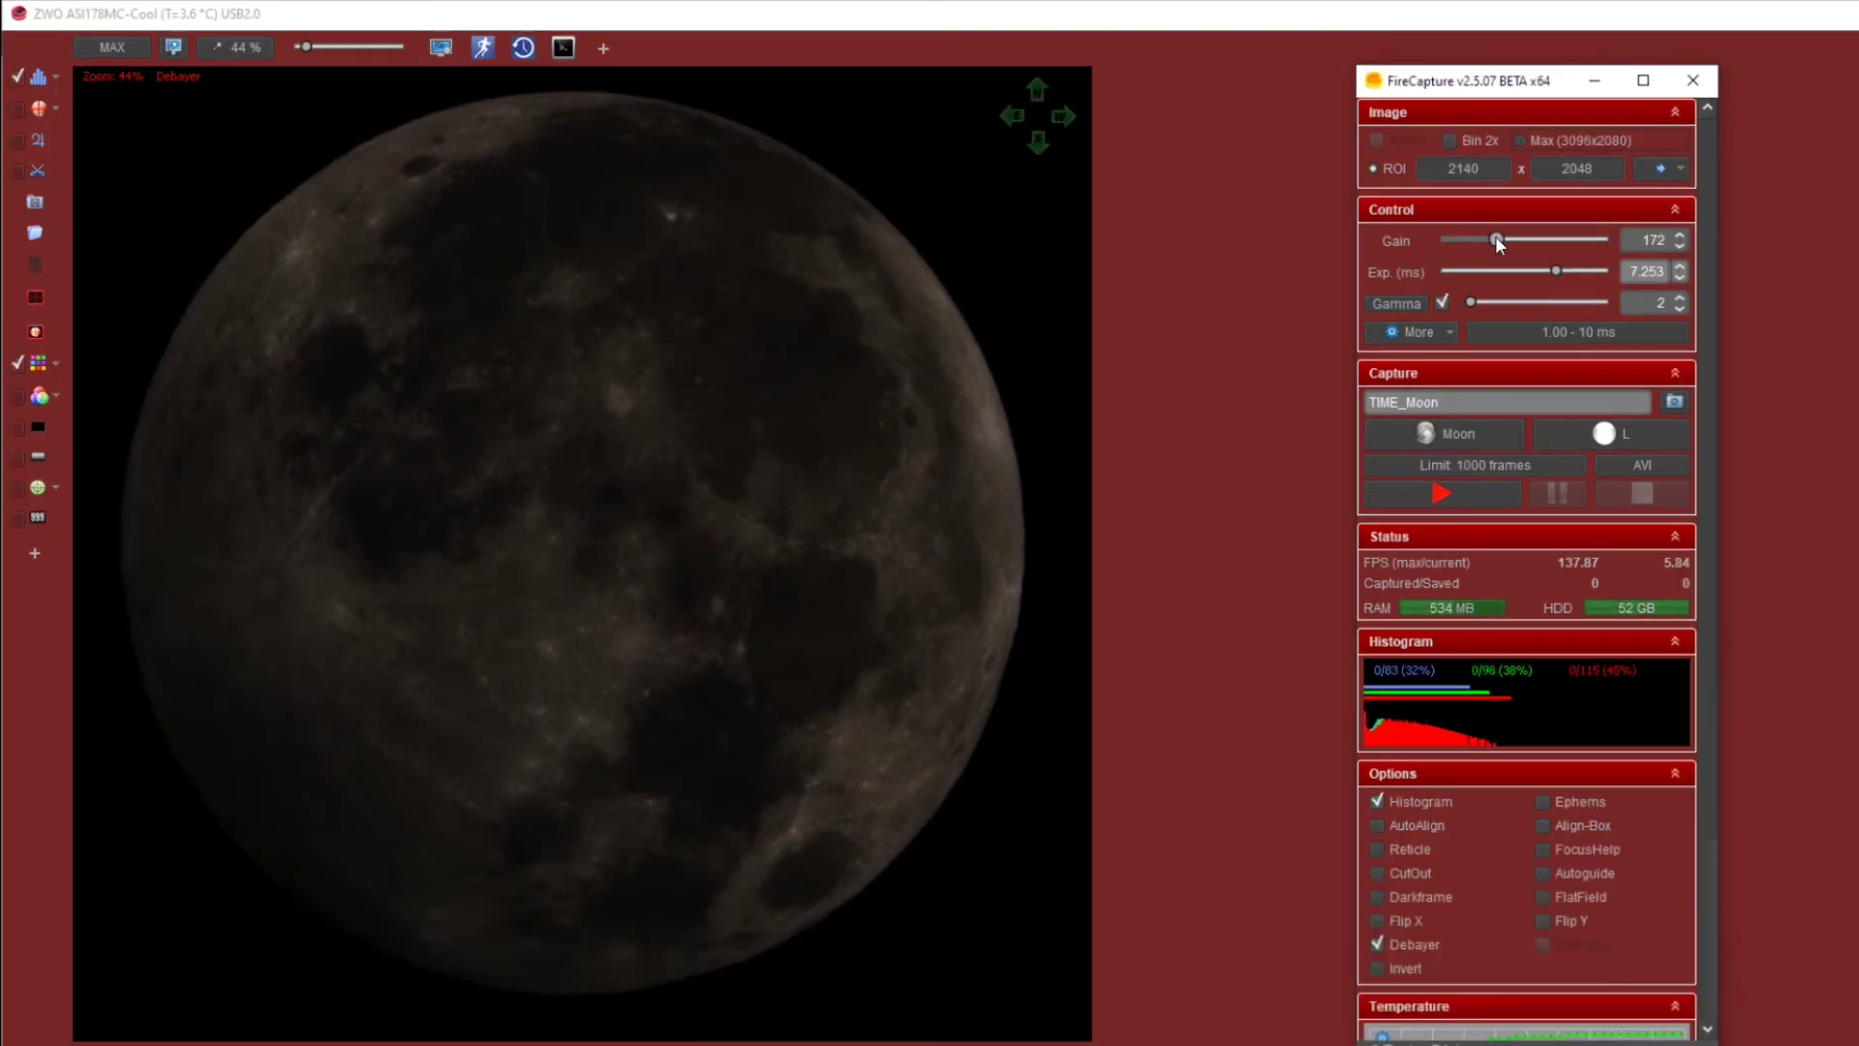
left_click_drag(1575, 238, 1486, 255)
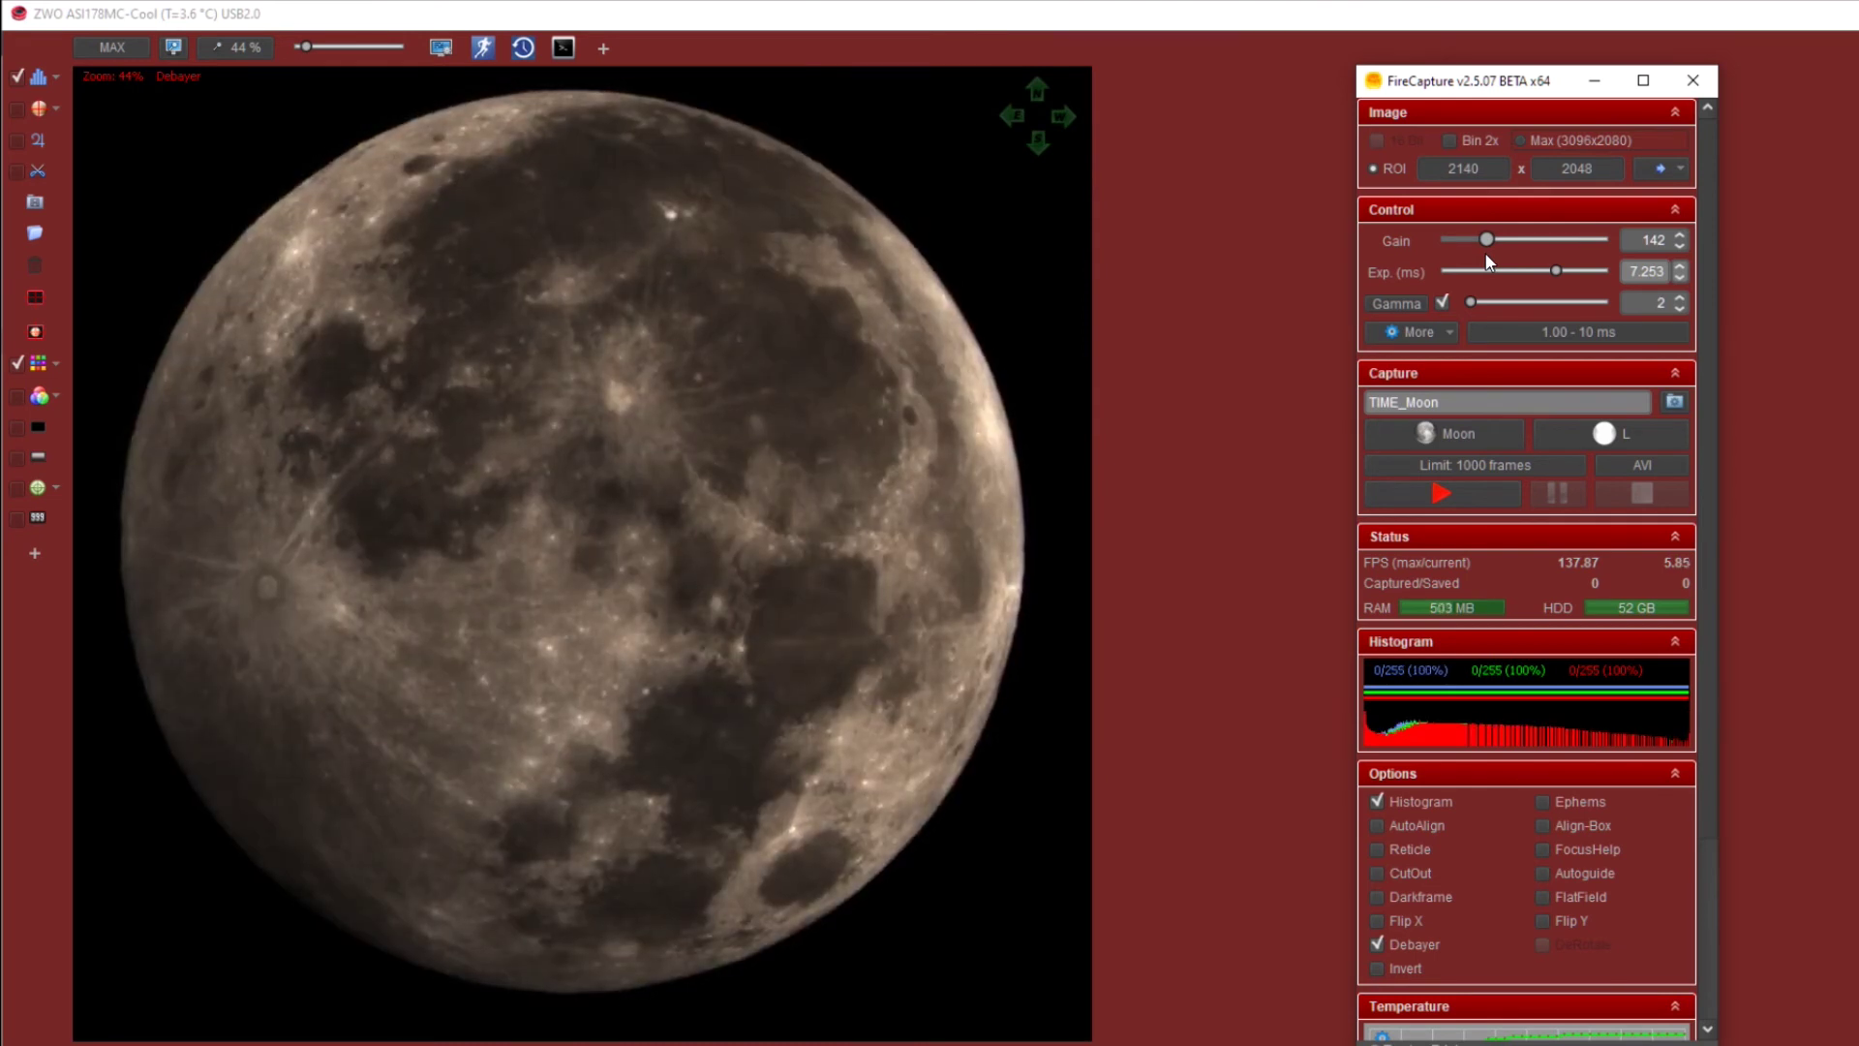
left_click_drag(1558, 273, 1420, 273)
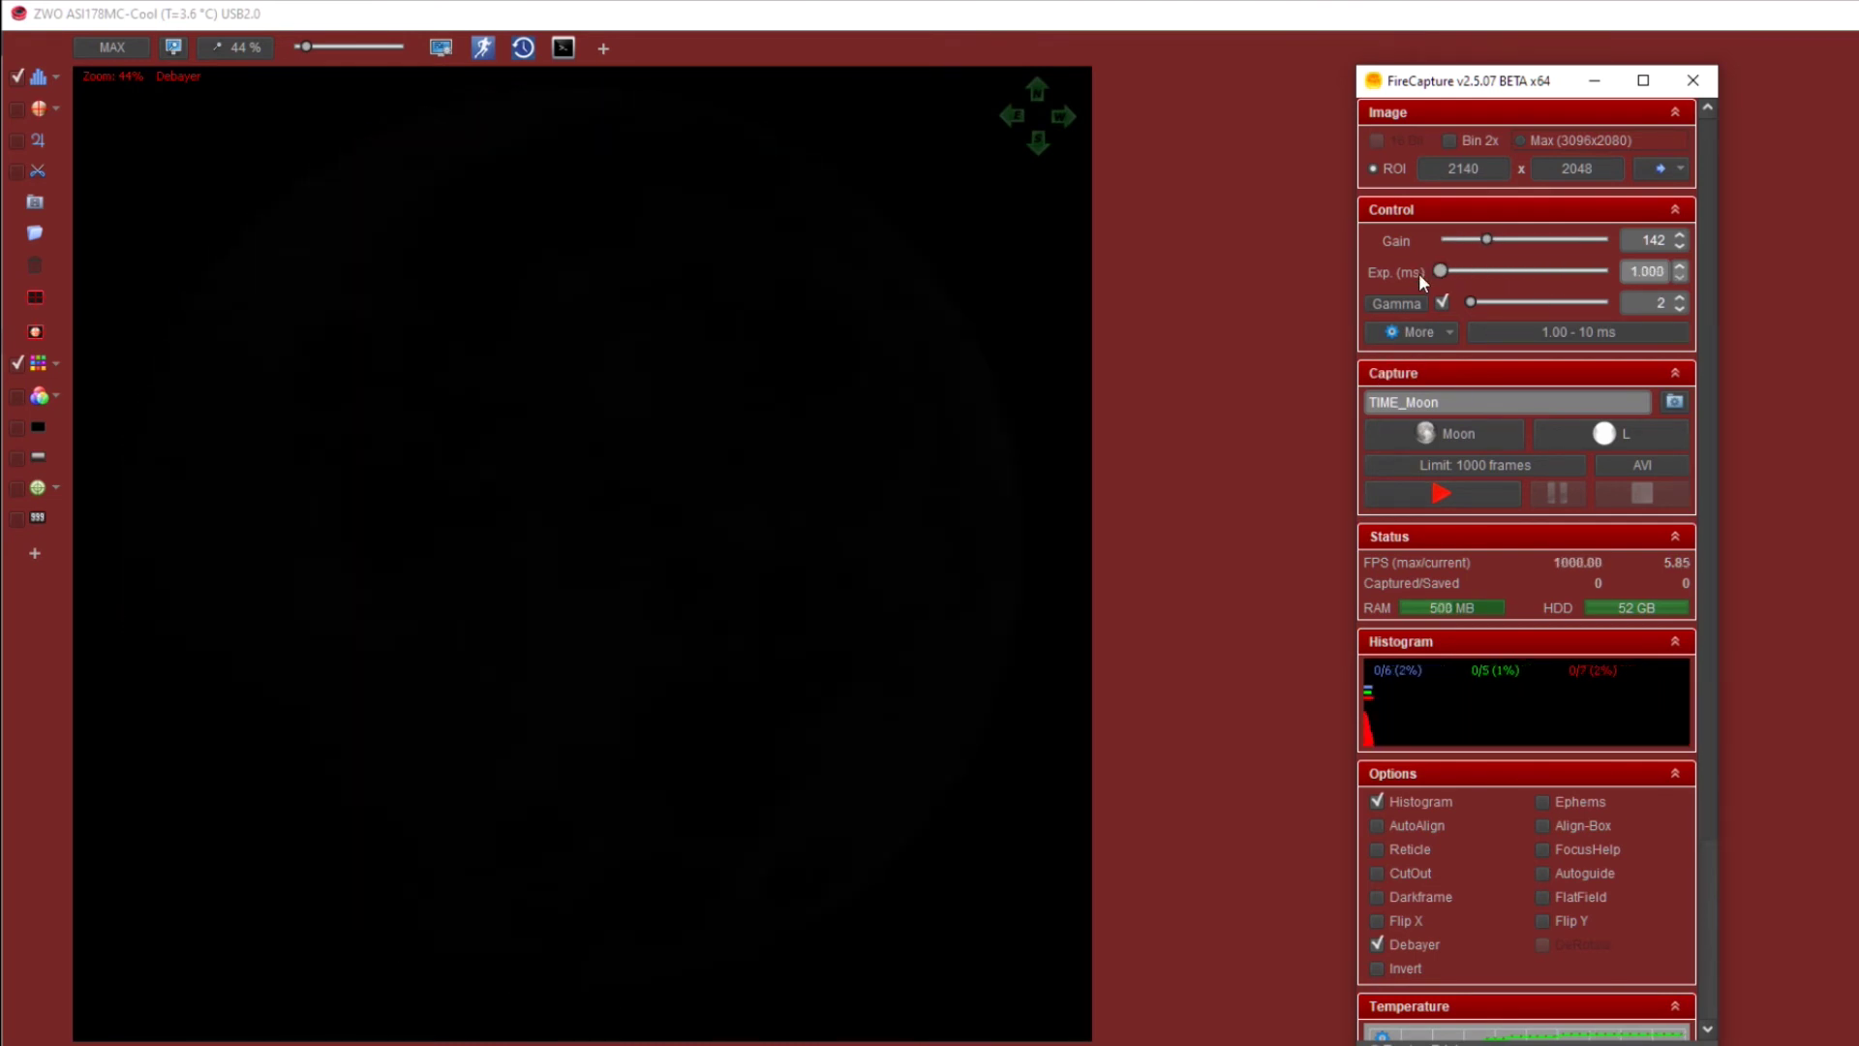
left_click(1473, 275)
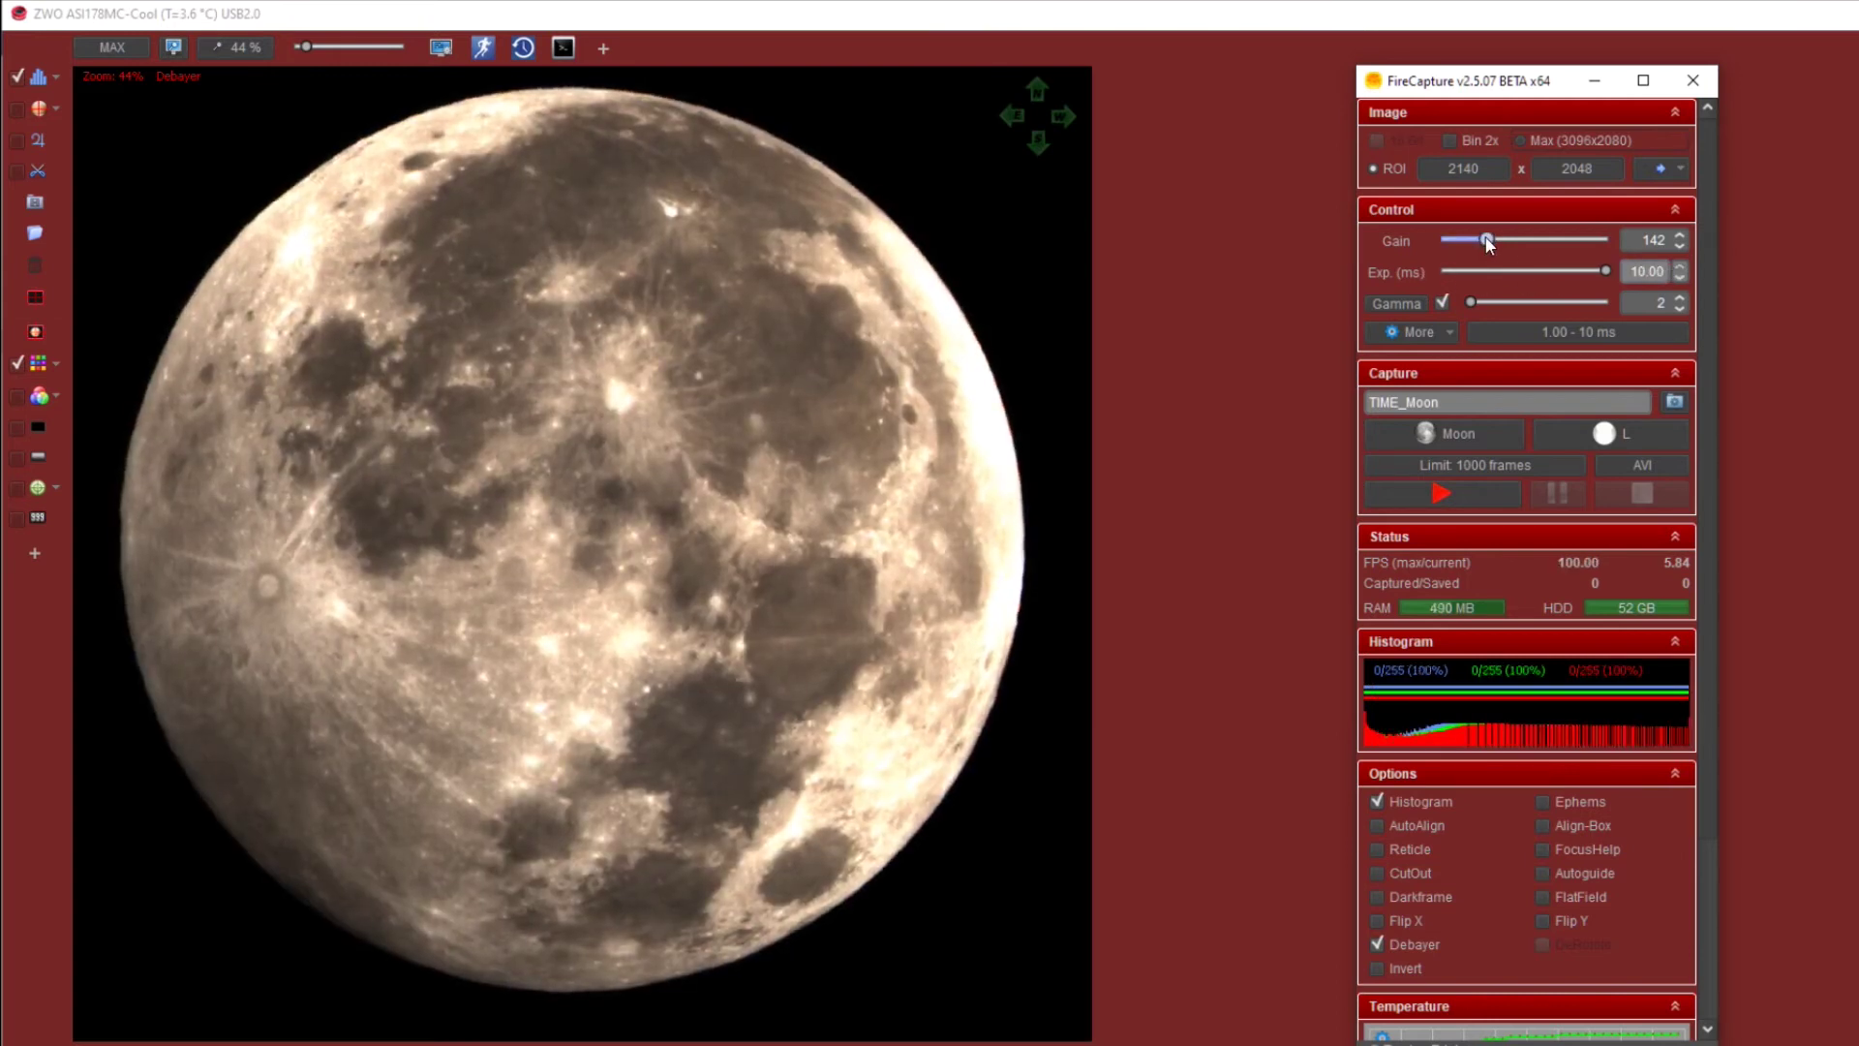
left_click(1477, 239)
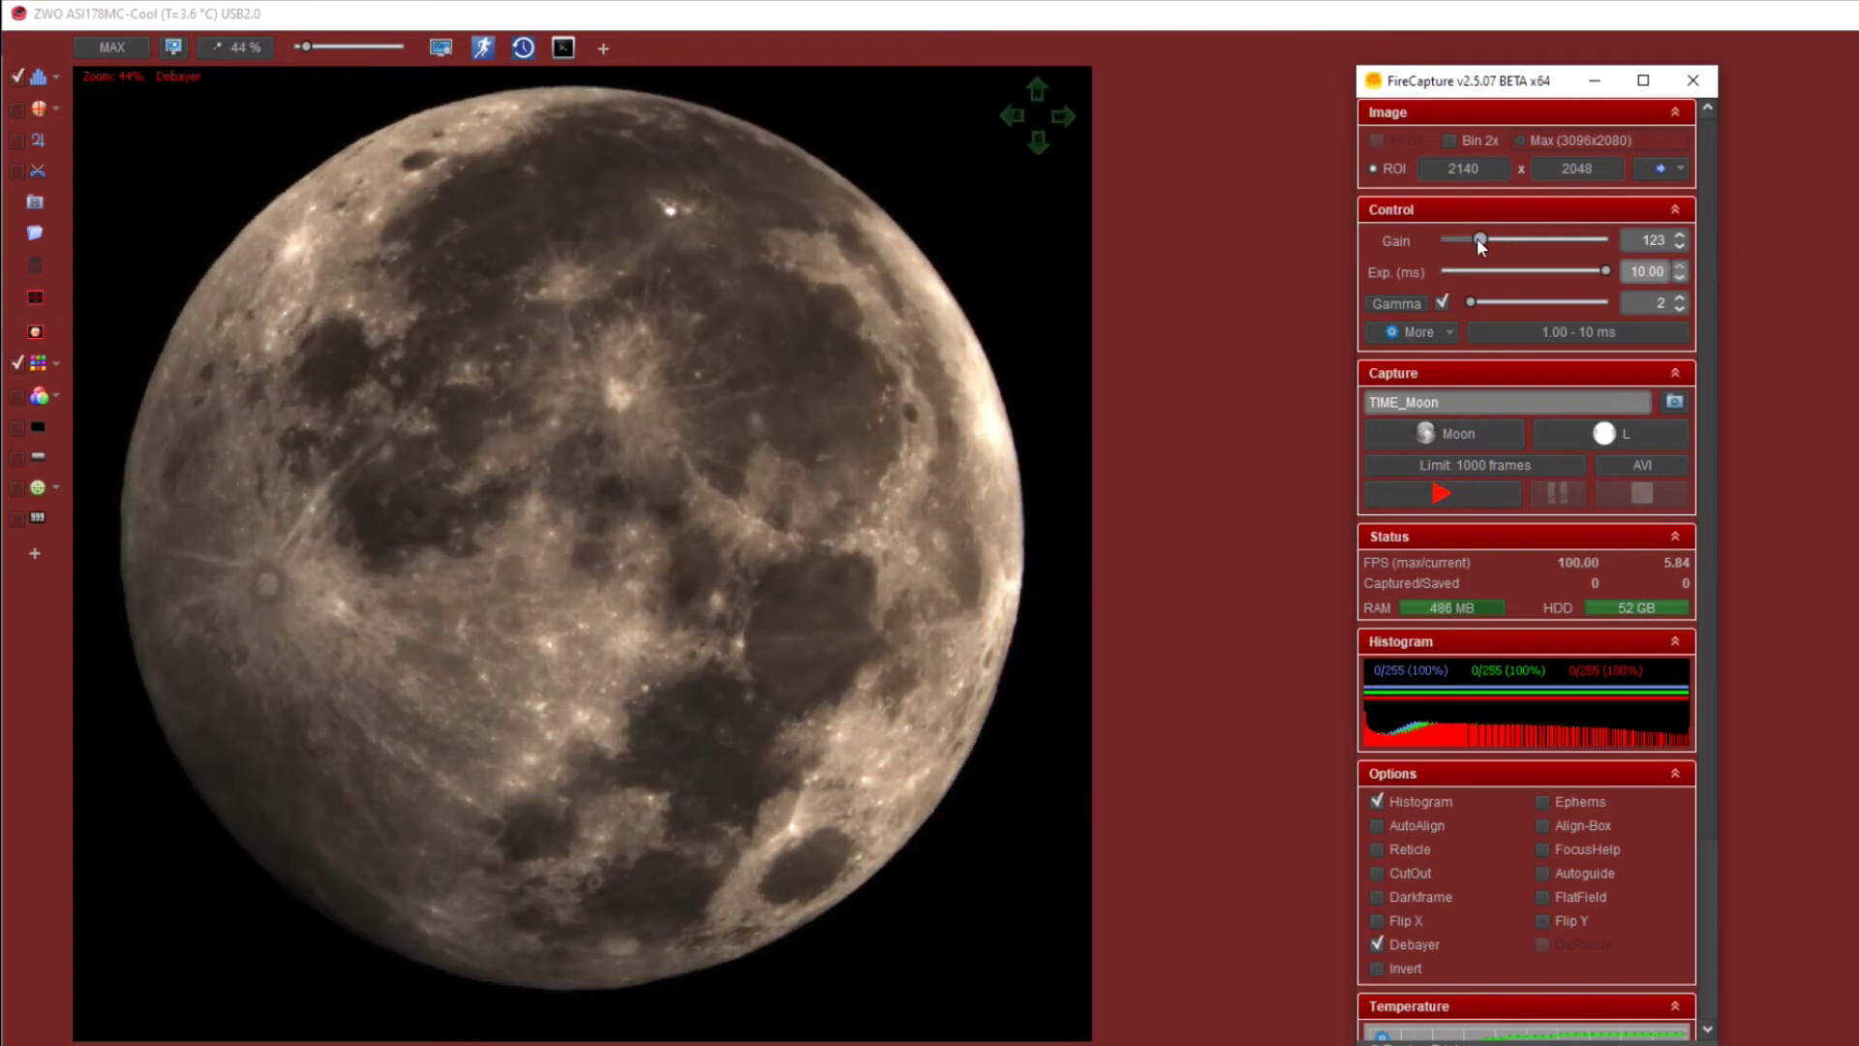
left_click_drag(1481, 243, 1475, 246)
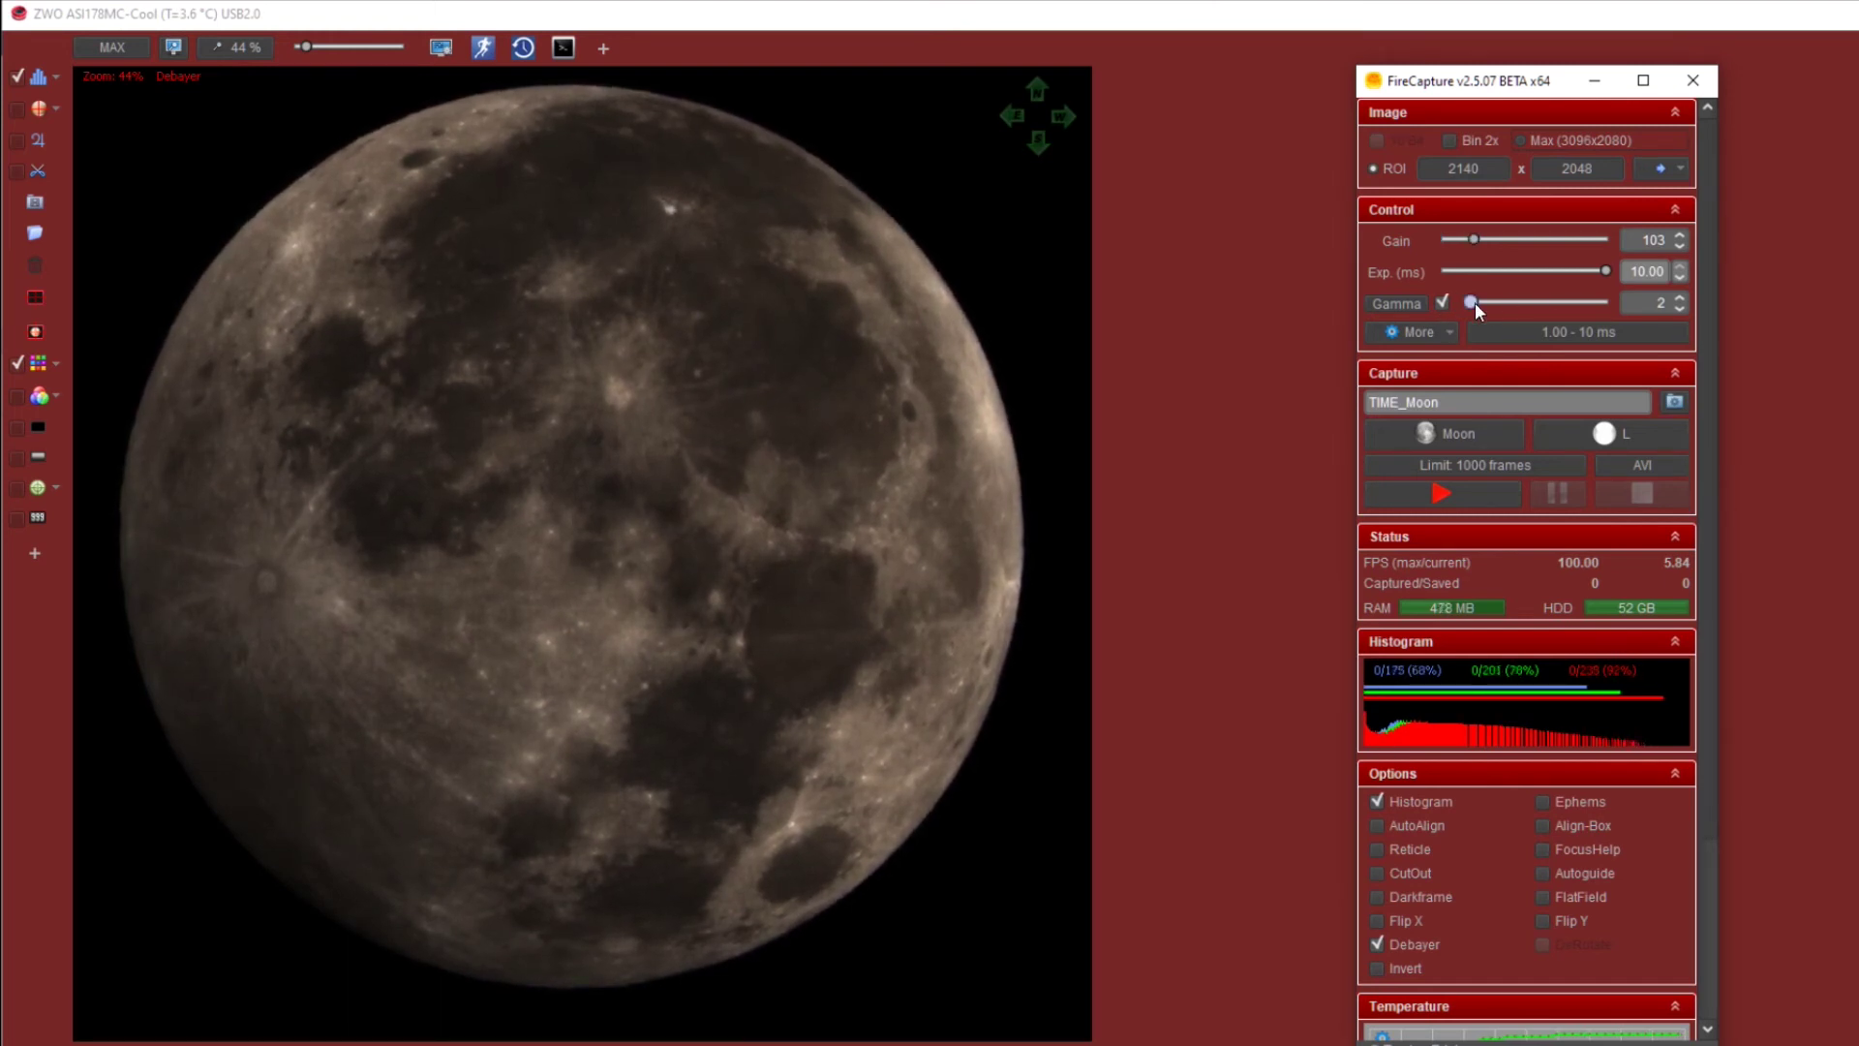
left_click_drag(1469, 302, 1482, 304)
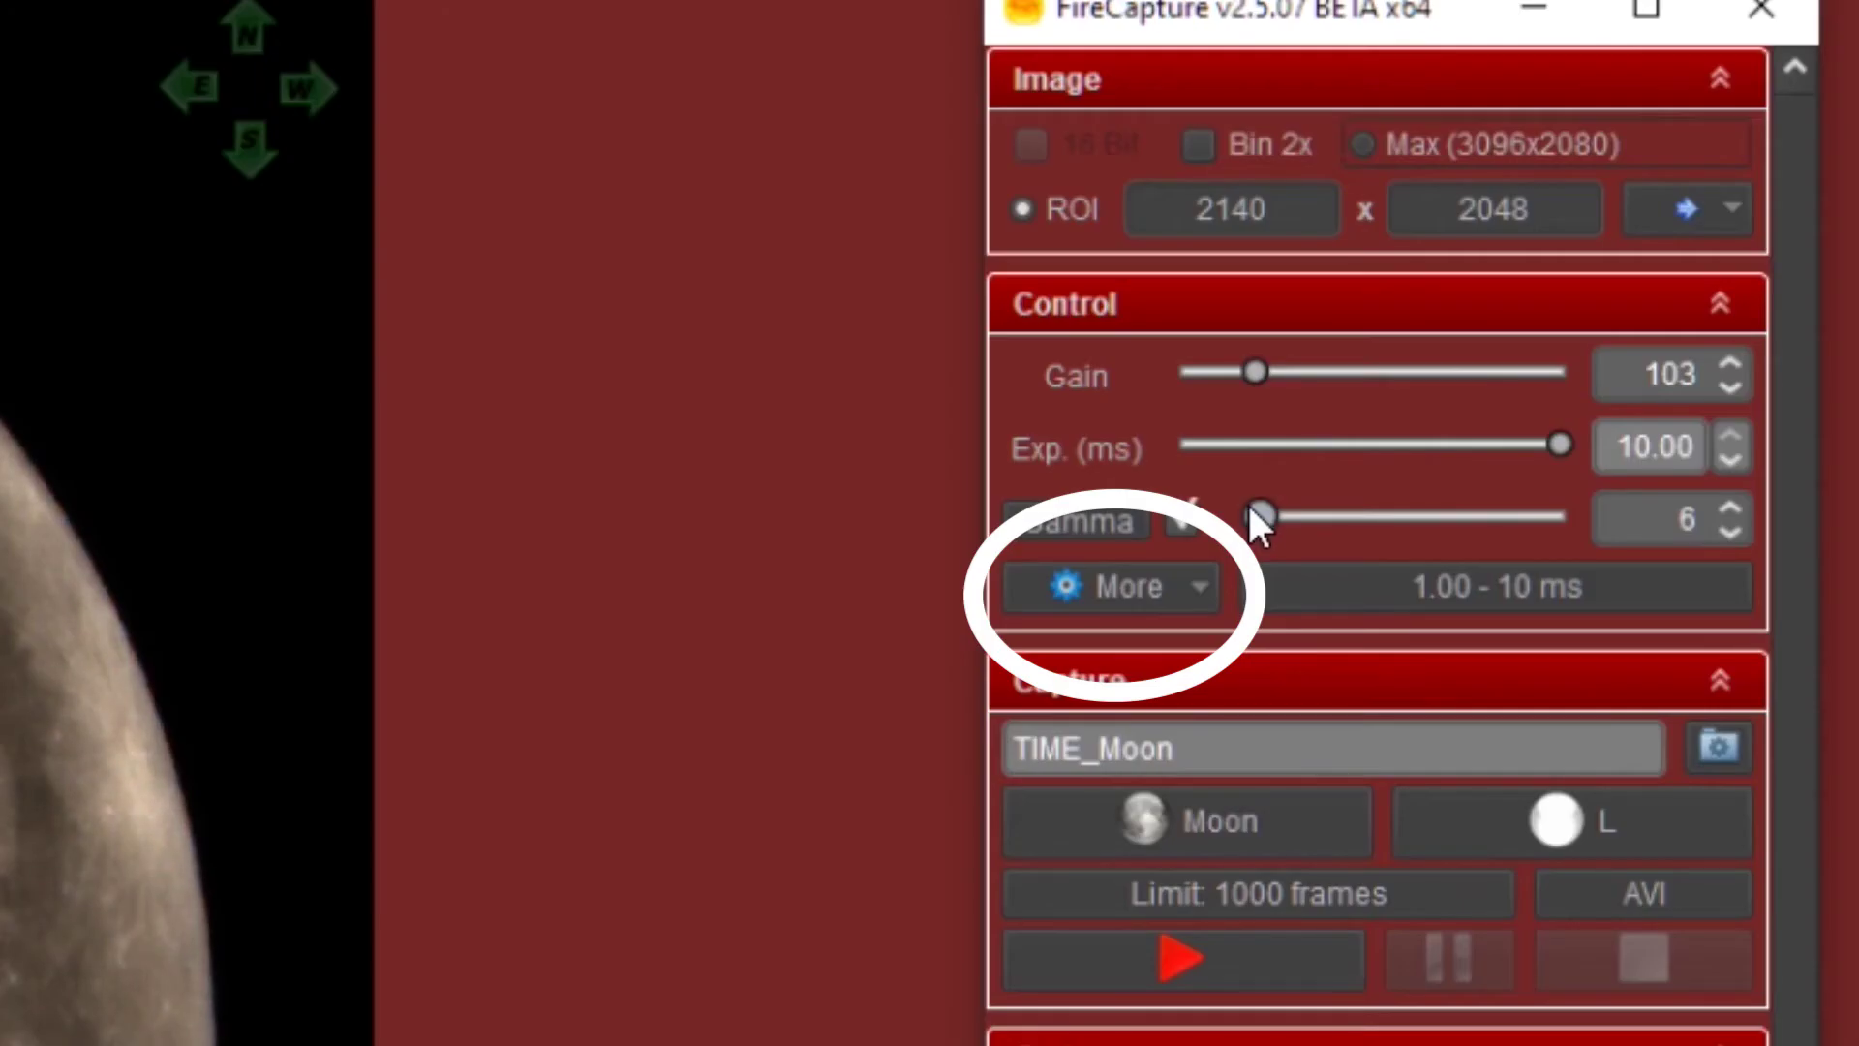
left_click_drag(1250, 505, 1238, 514)
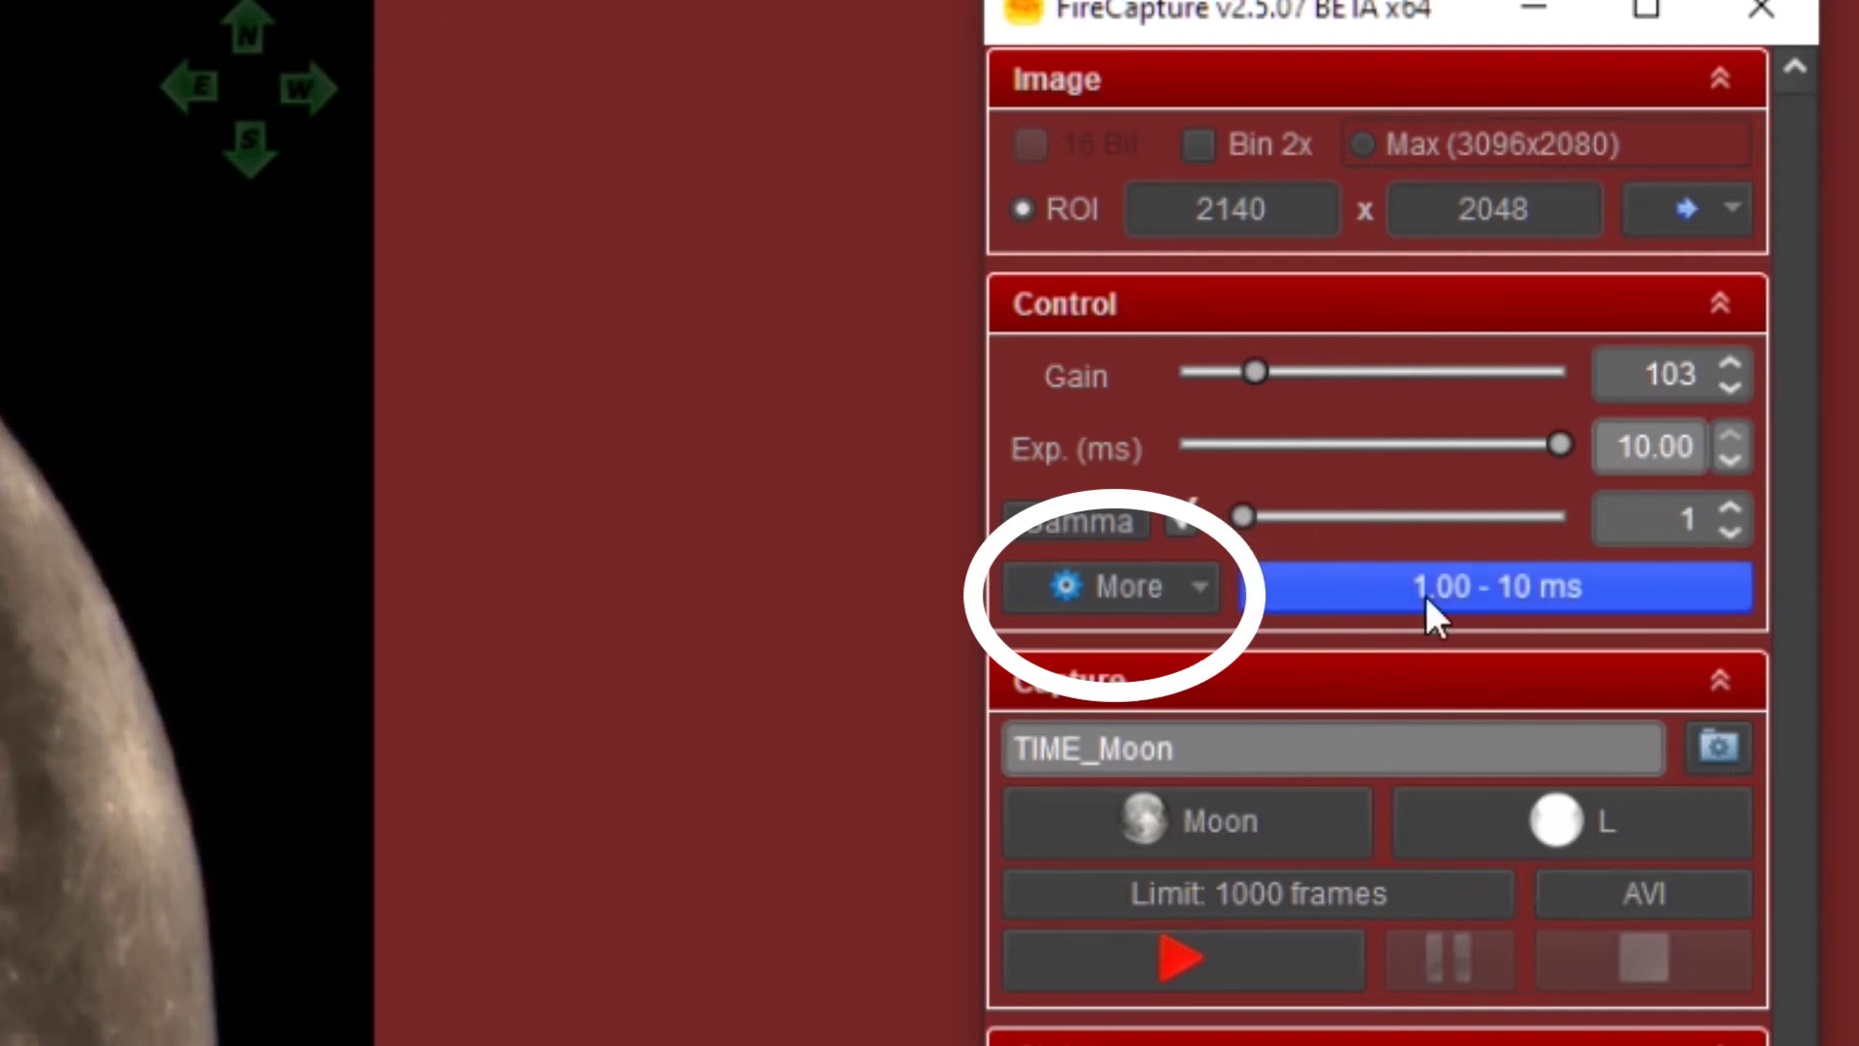
Step: In the More settings, raise brightness to 153, set red white balance to 70, and USB traffic to 48
left_click(1104, 593)
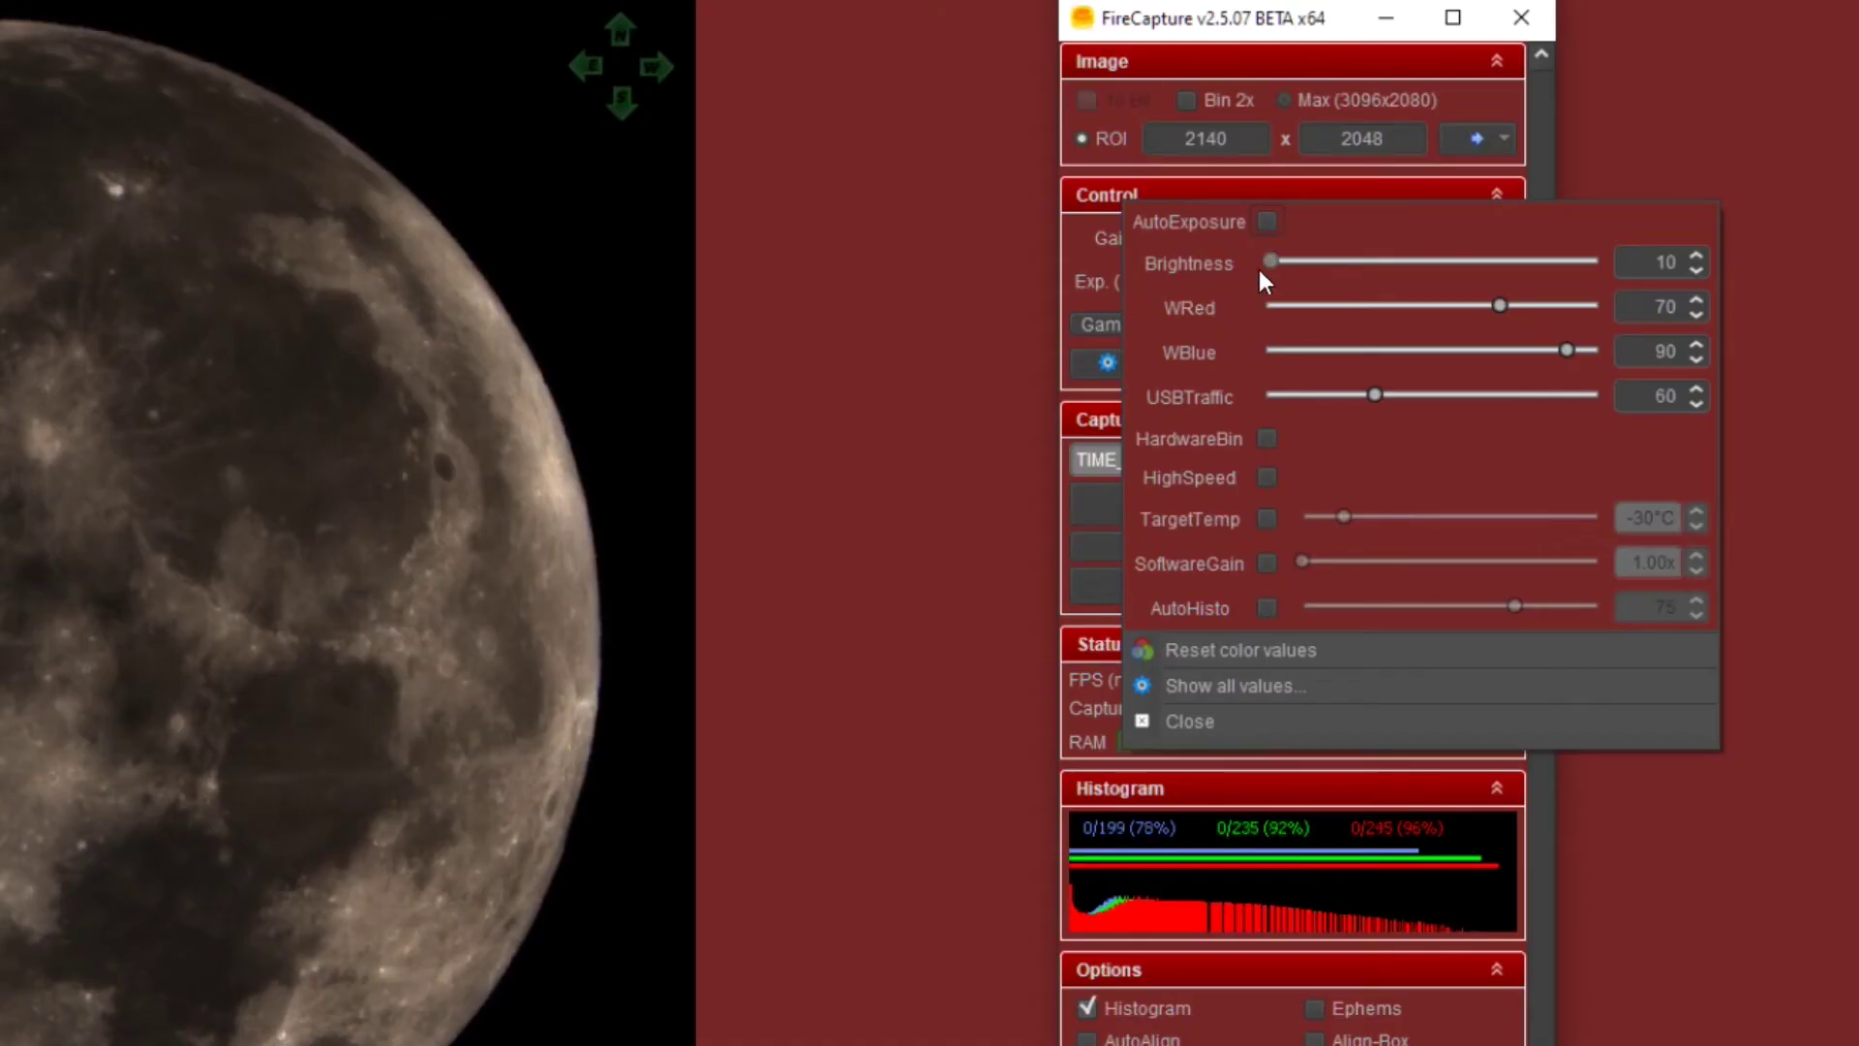
left_click_drag(1265, 257, 1575, 272)
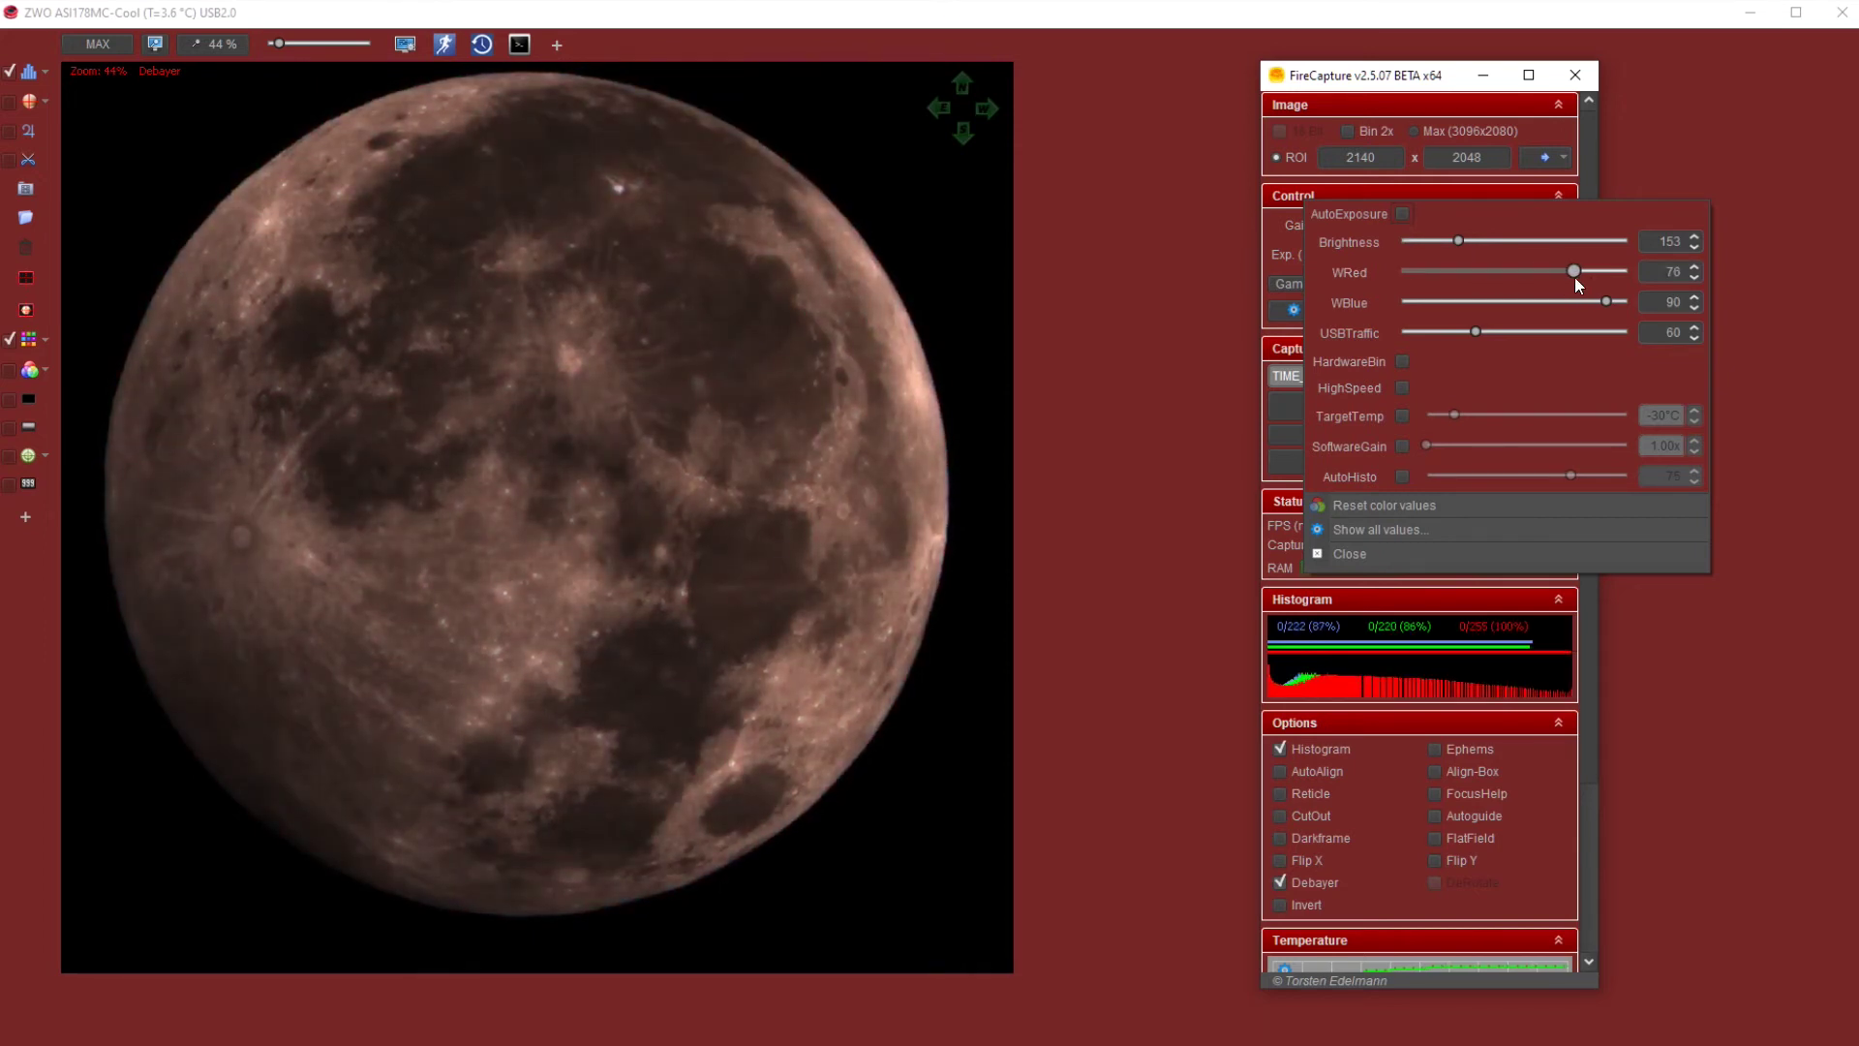
left_click_drag(1568, 275, 1565, 275)
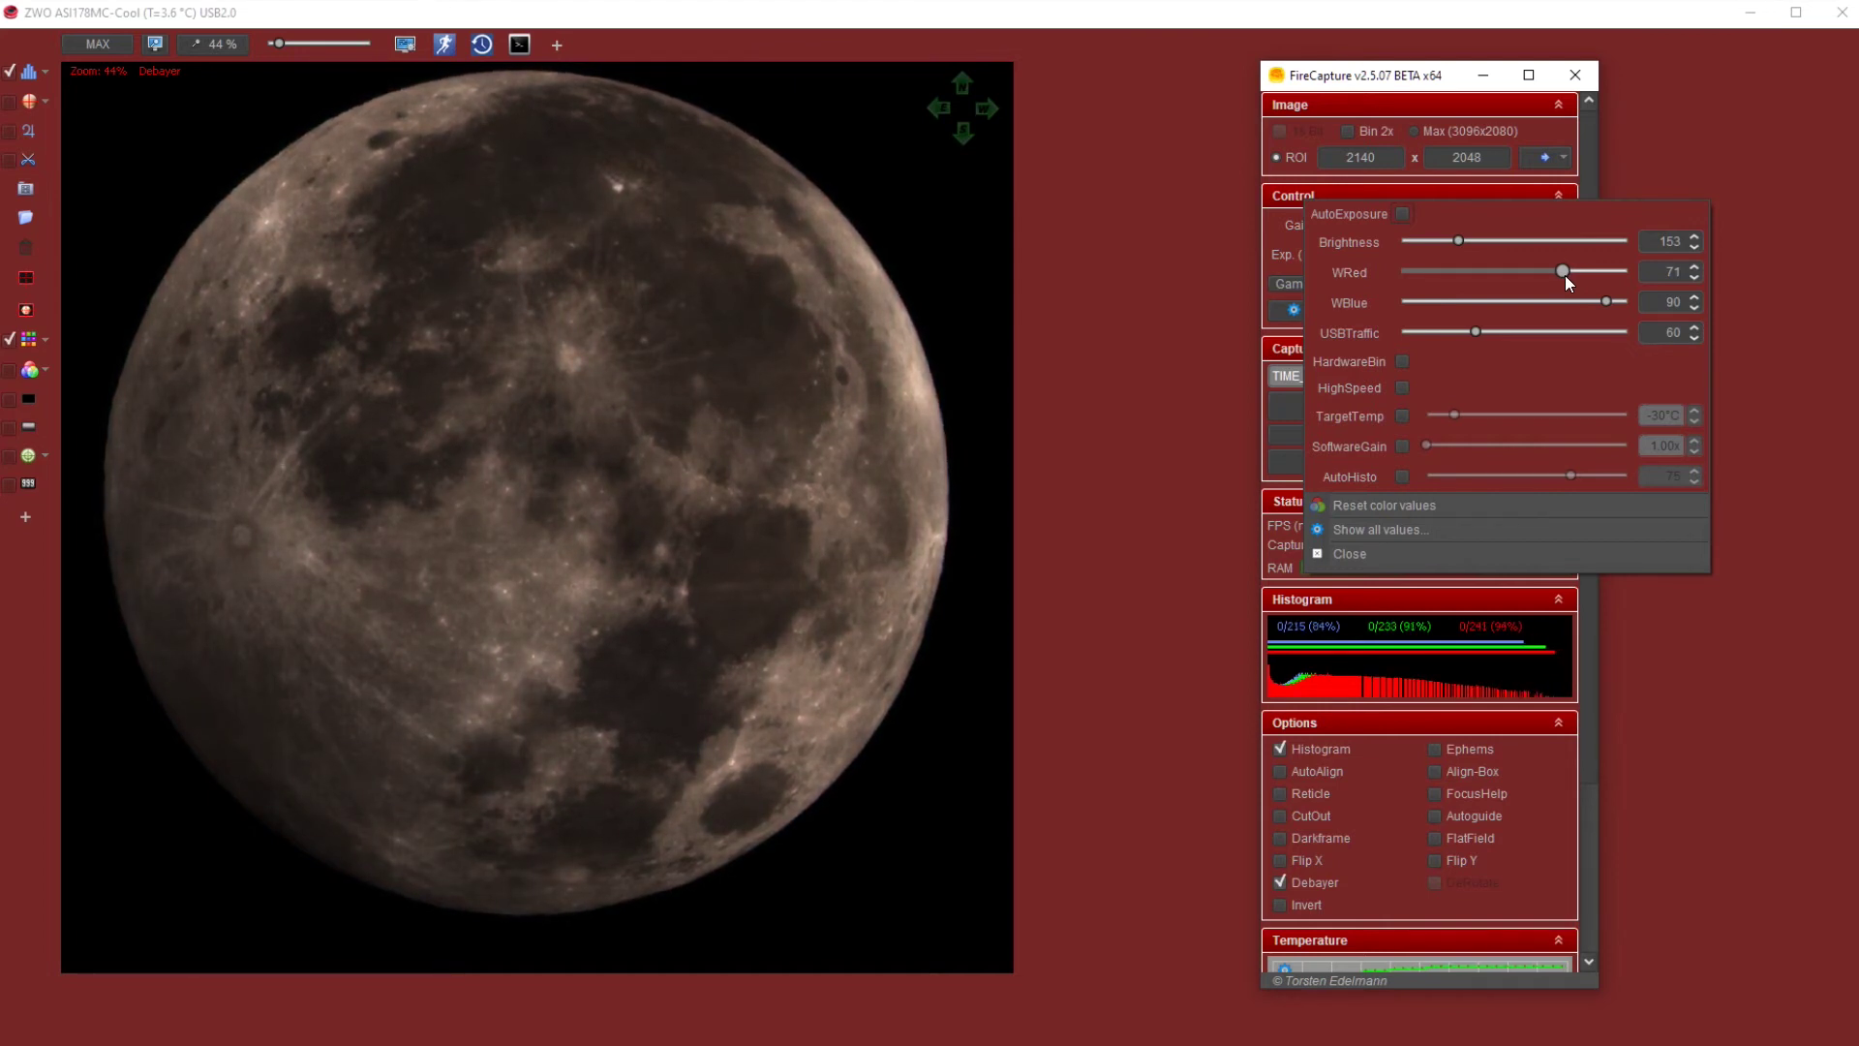
left_click_drag(1565, 276, 1561, 279)
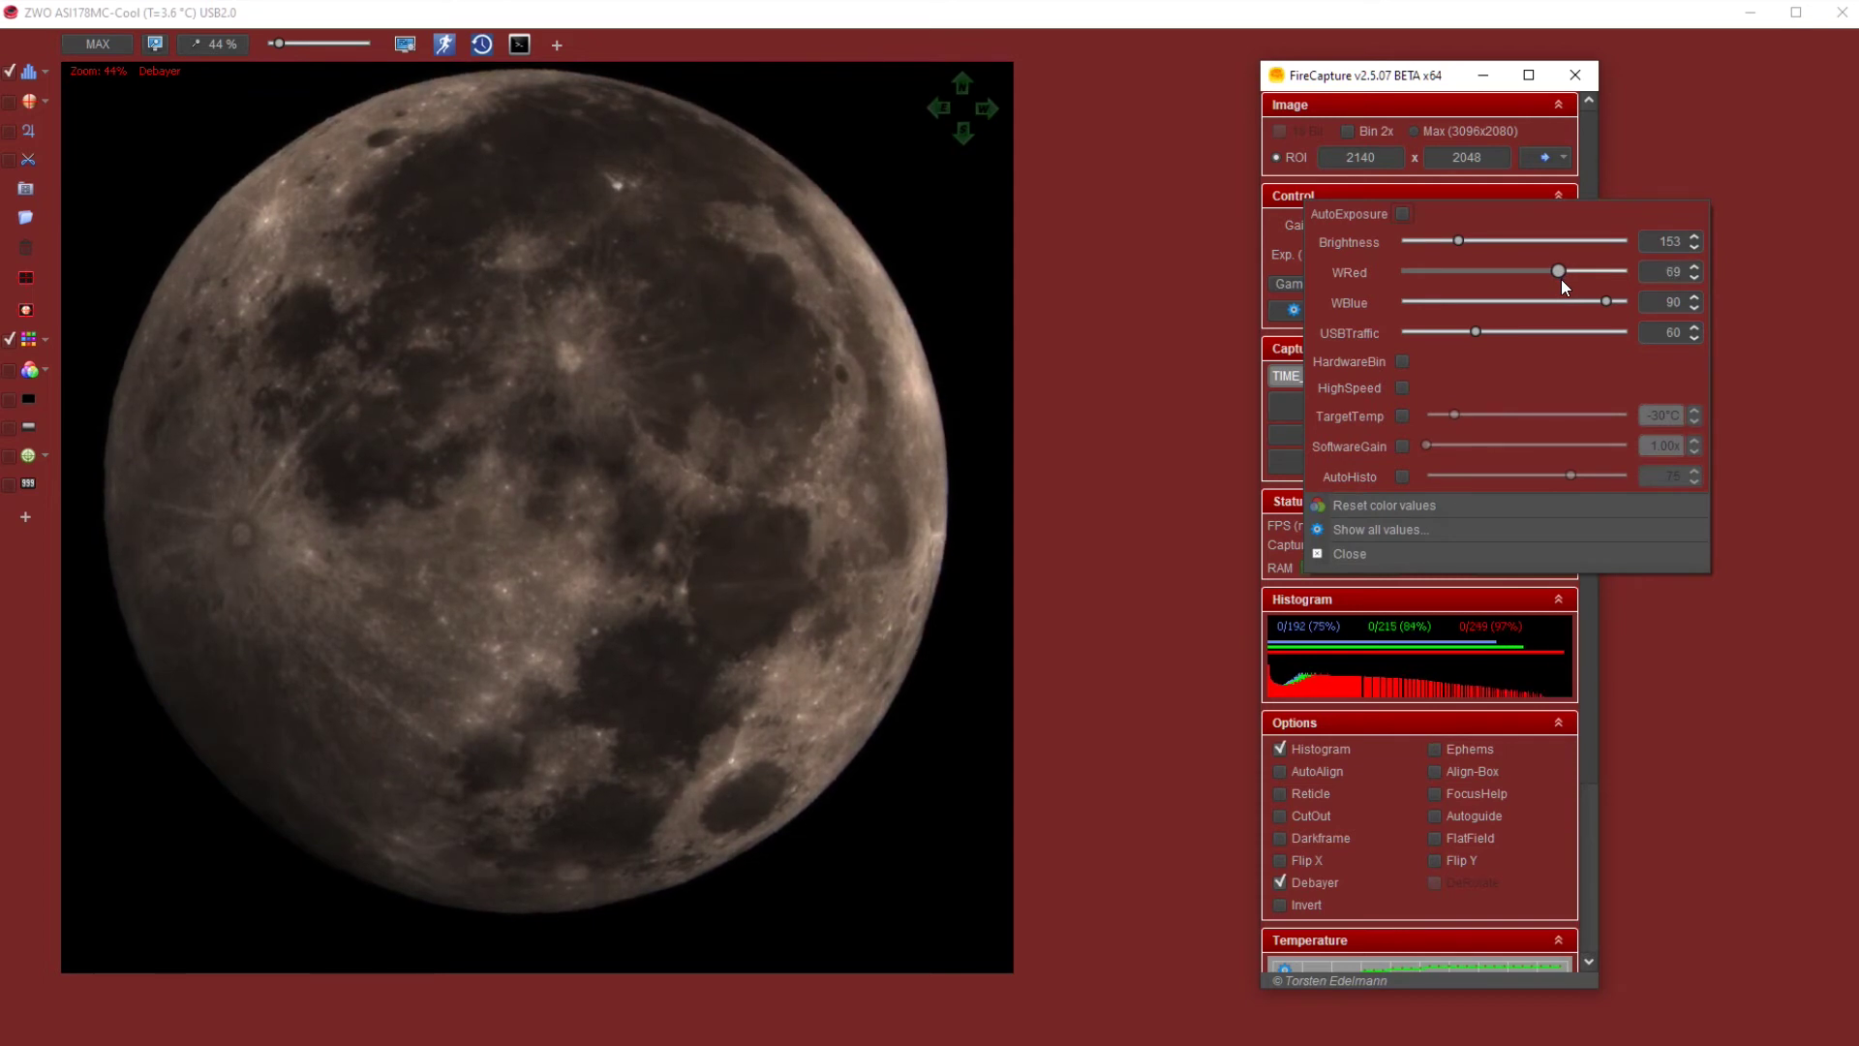
left_click_drag(1475, 331, 1439, 325)
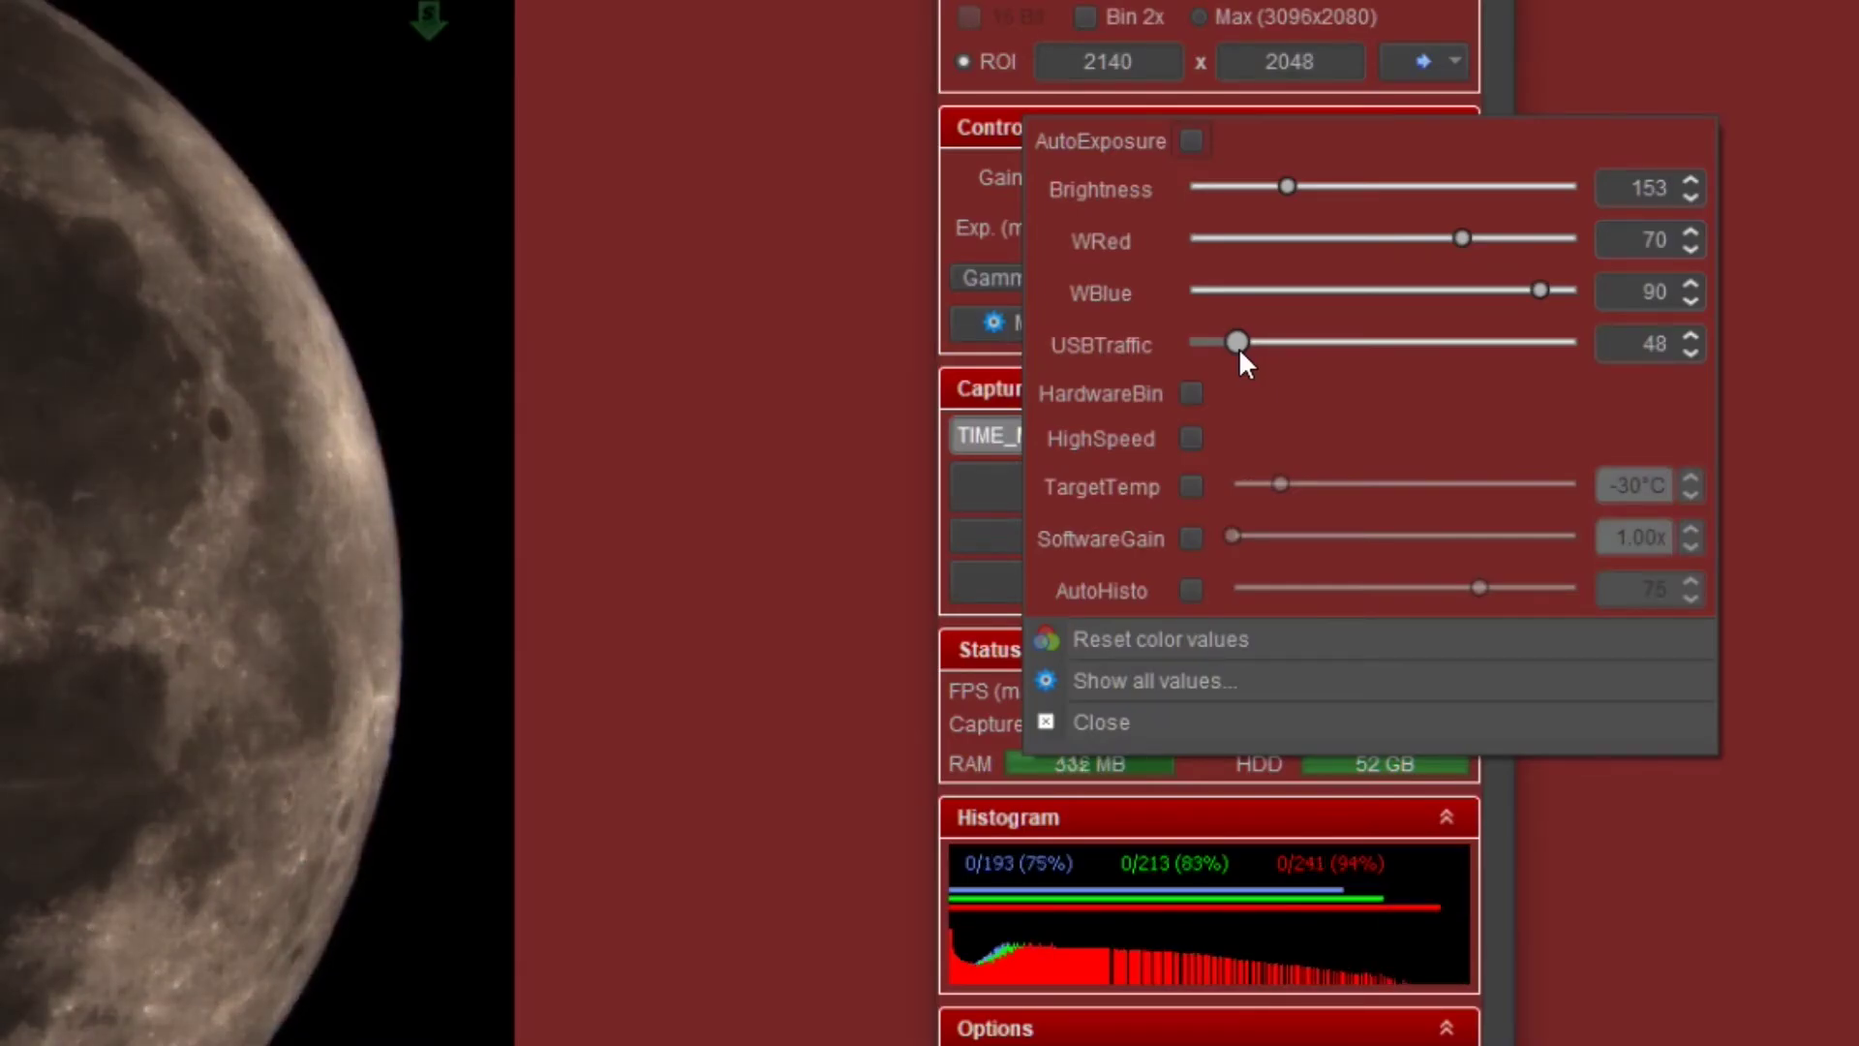
Step: Lower USB traffic to 45 and enable cooling to a target temperature
mouse_move(1240, 349)
left_mouse_down()
mouse_move(1179, 343)
mouse_move(1222, 343)
left_mouse_up()
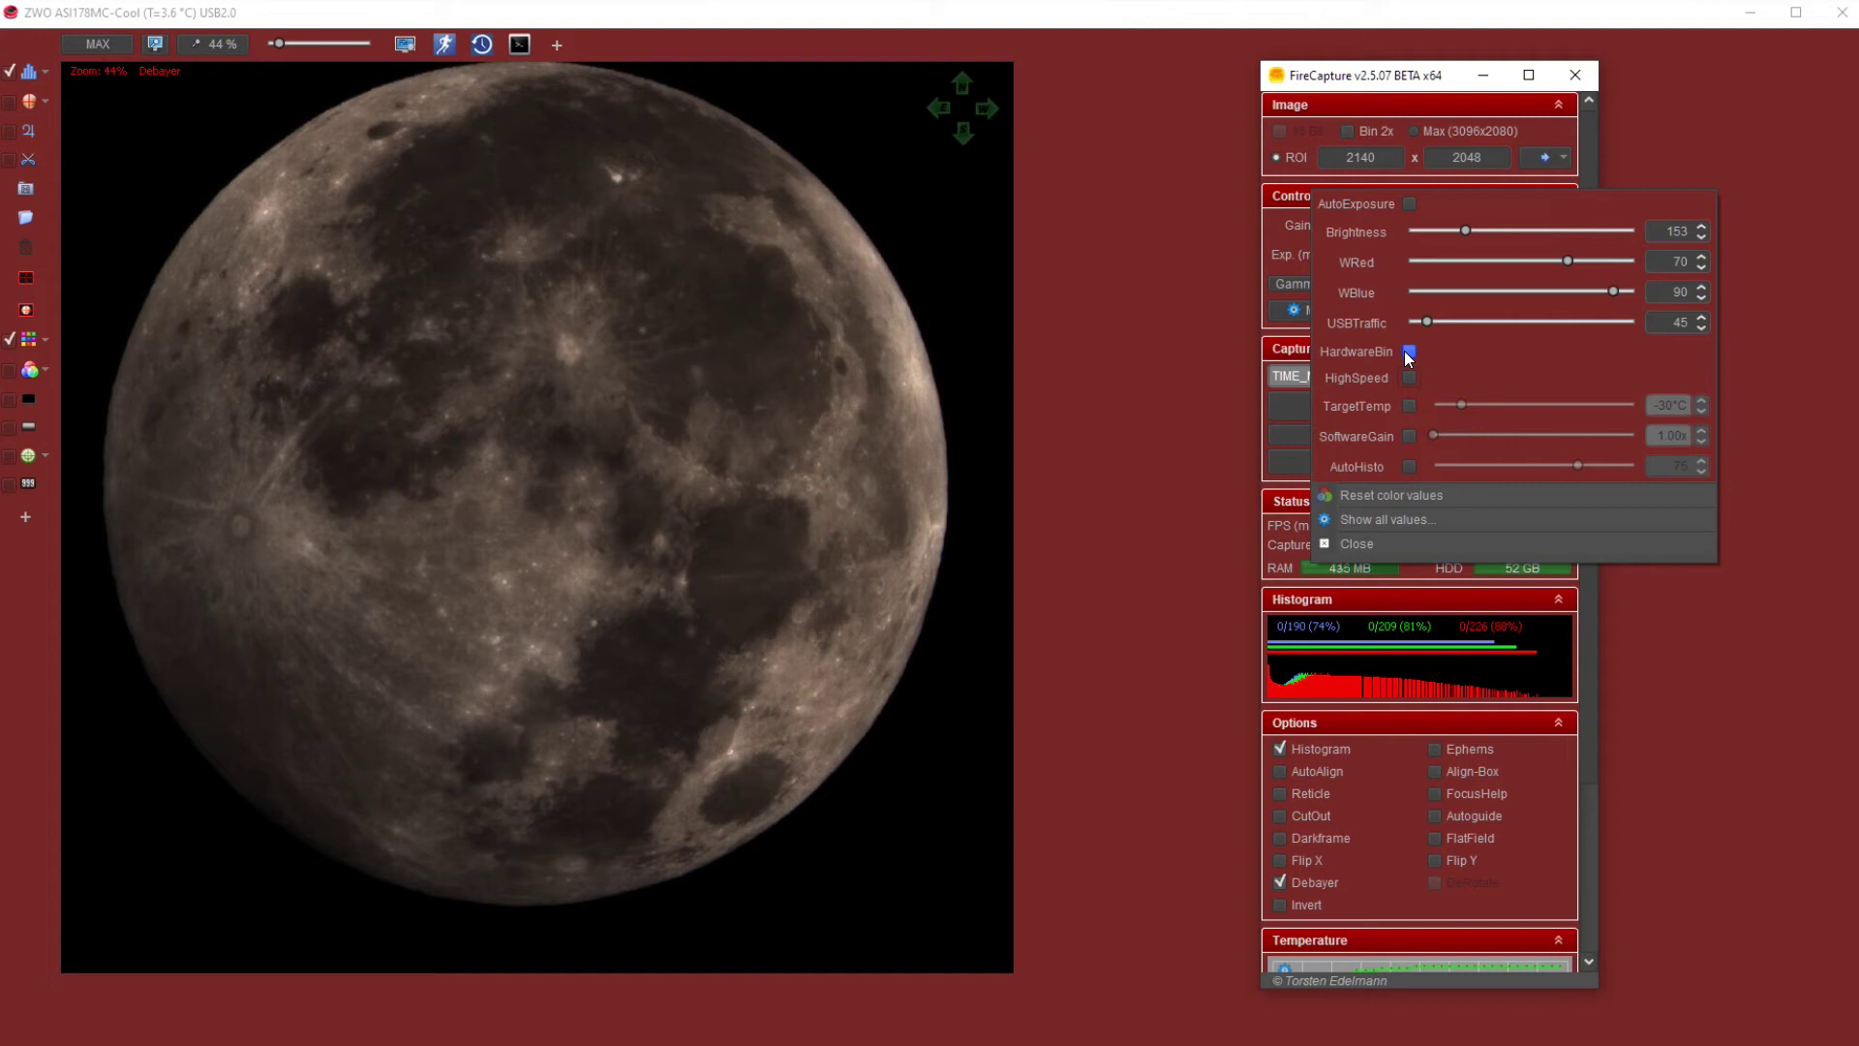
left_click(1409, 406)
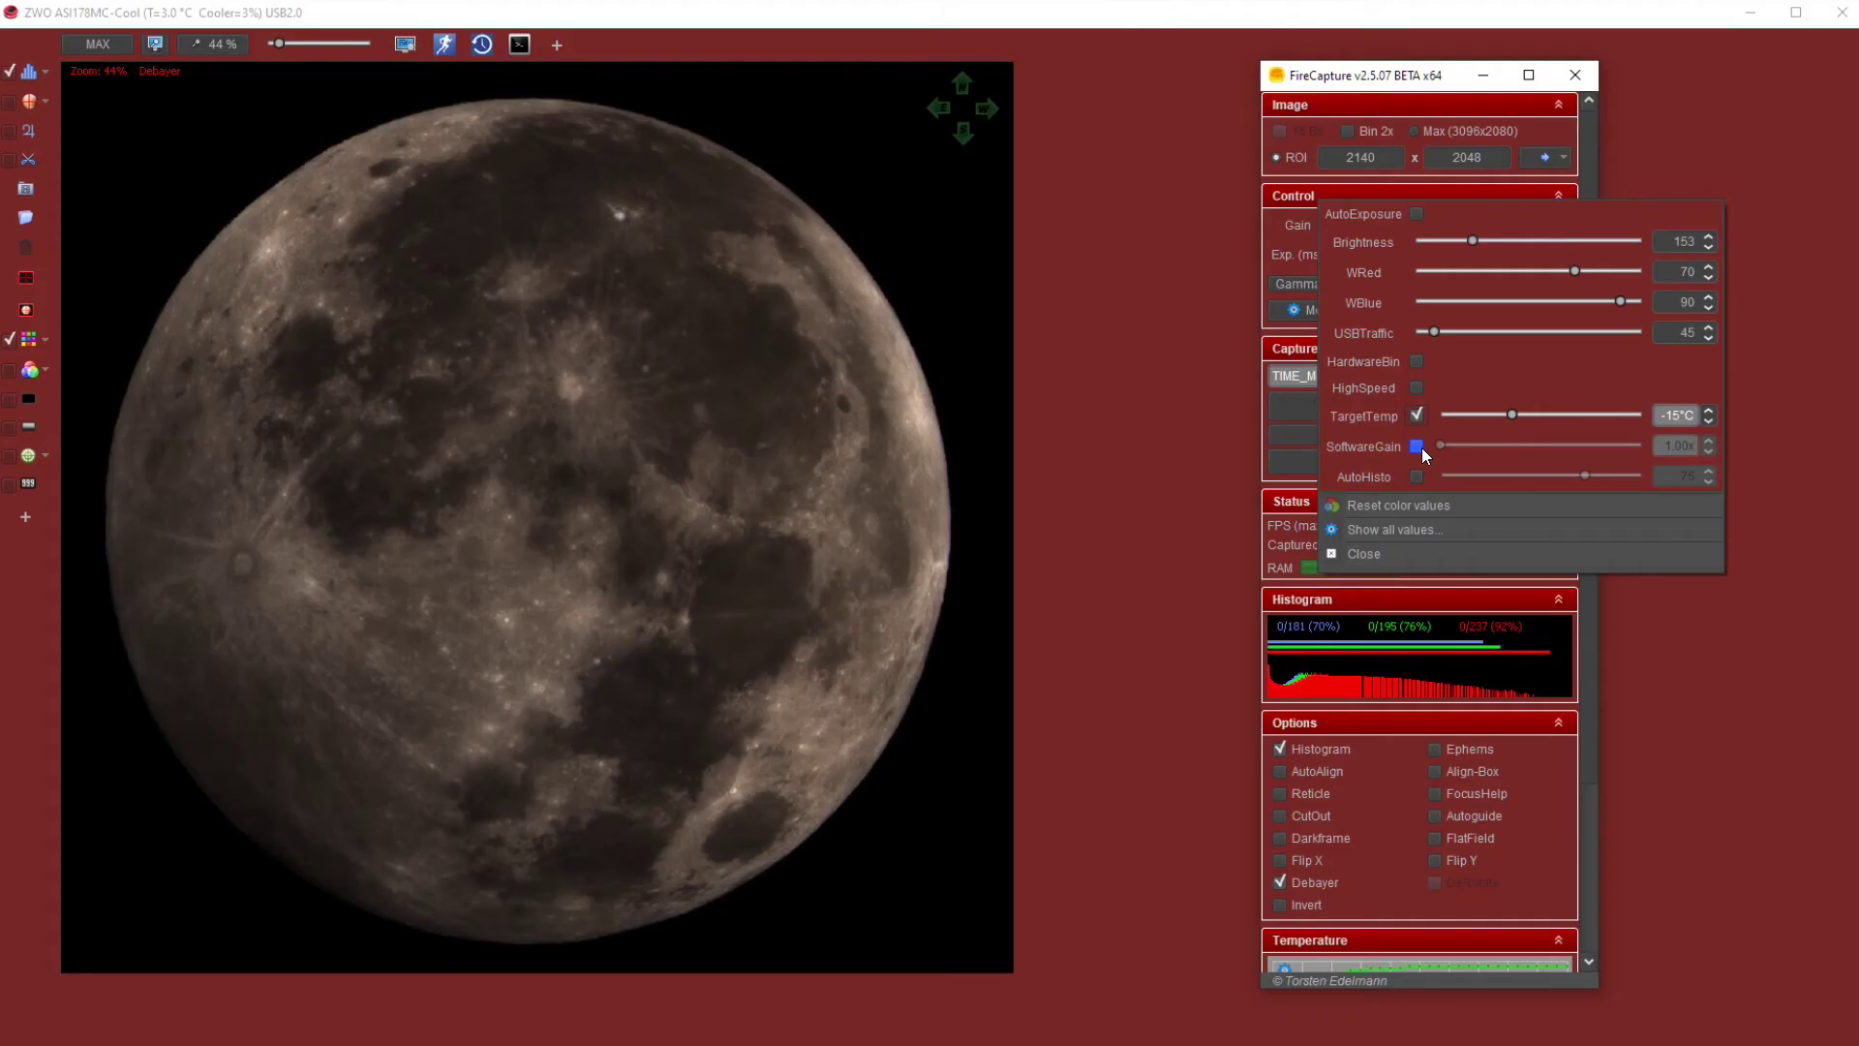
Step: Show the exposure range presets (0.064-5.00, 1.00-10, 1.00-100 ms) from the 1.00 - 10 ms field
mouse_move(1437, 306)
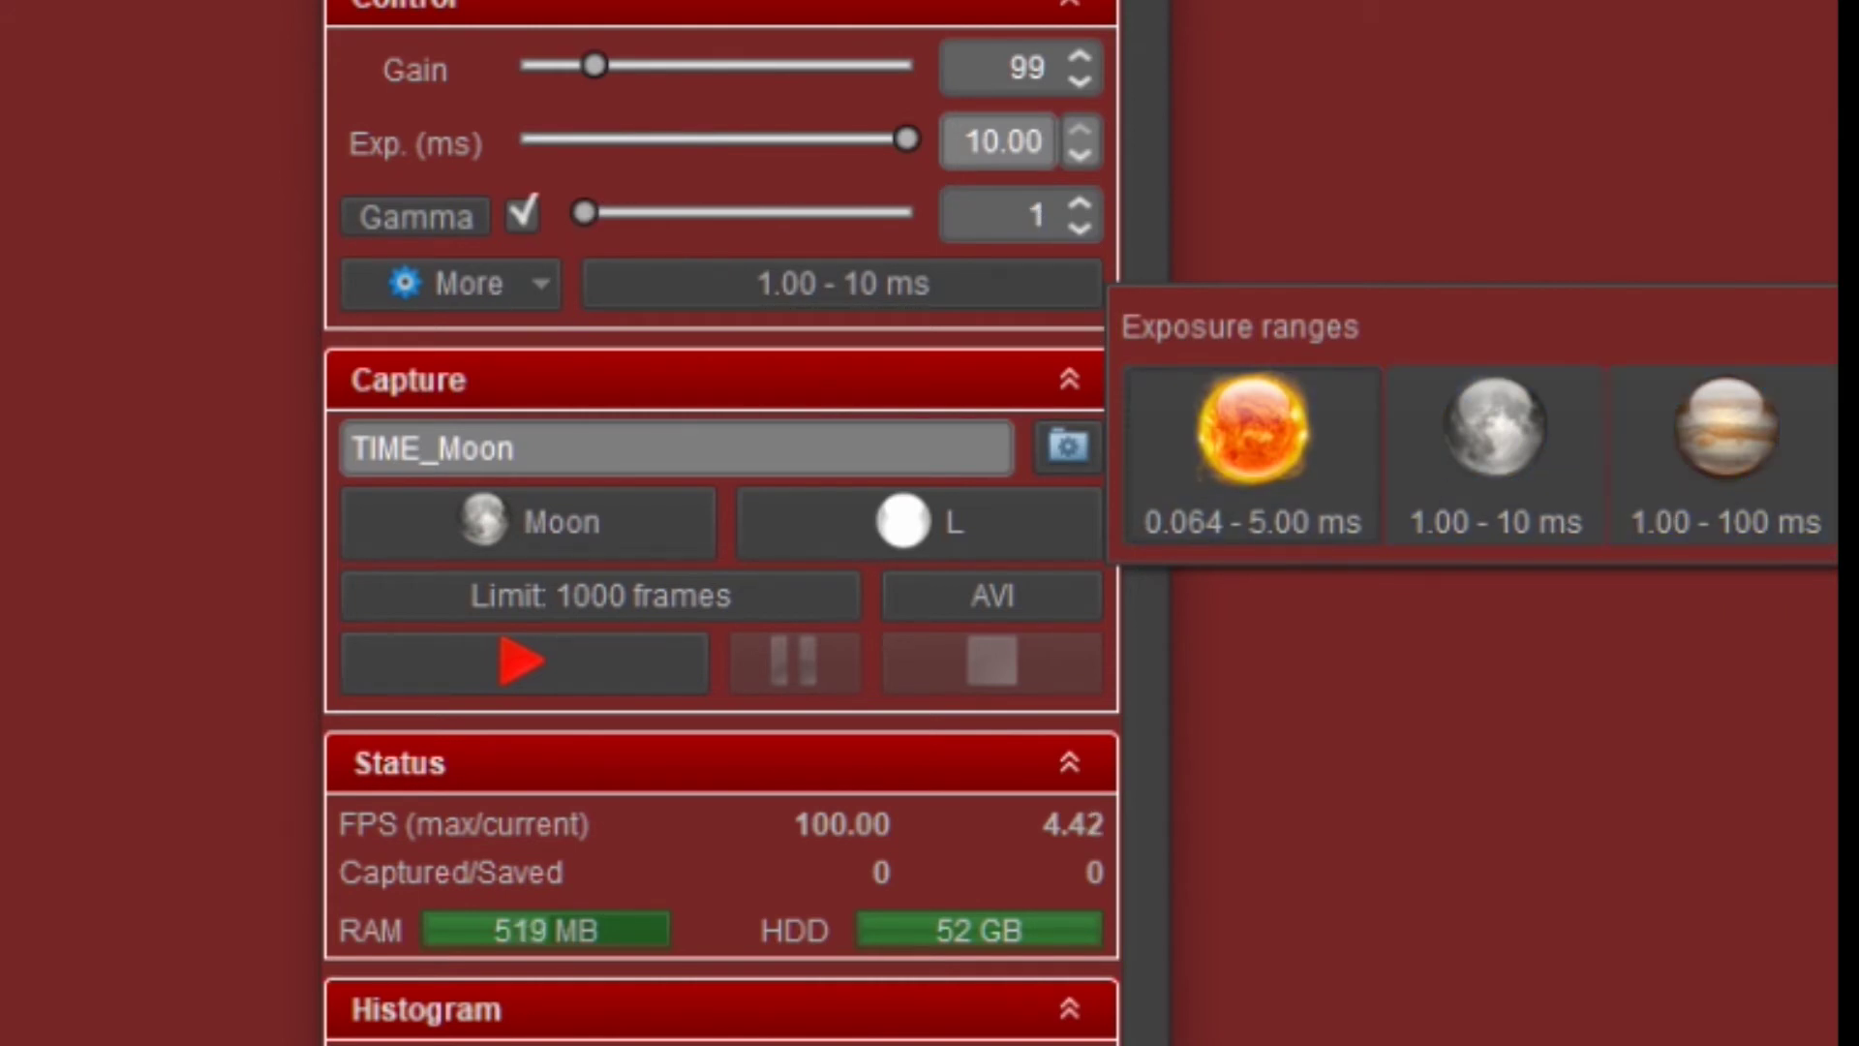
Step: Keep the Moon profile, choose the 1.00 - 10 ms range, and set gain 123, exposure 9.532 ms
left_click(1305, 402)
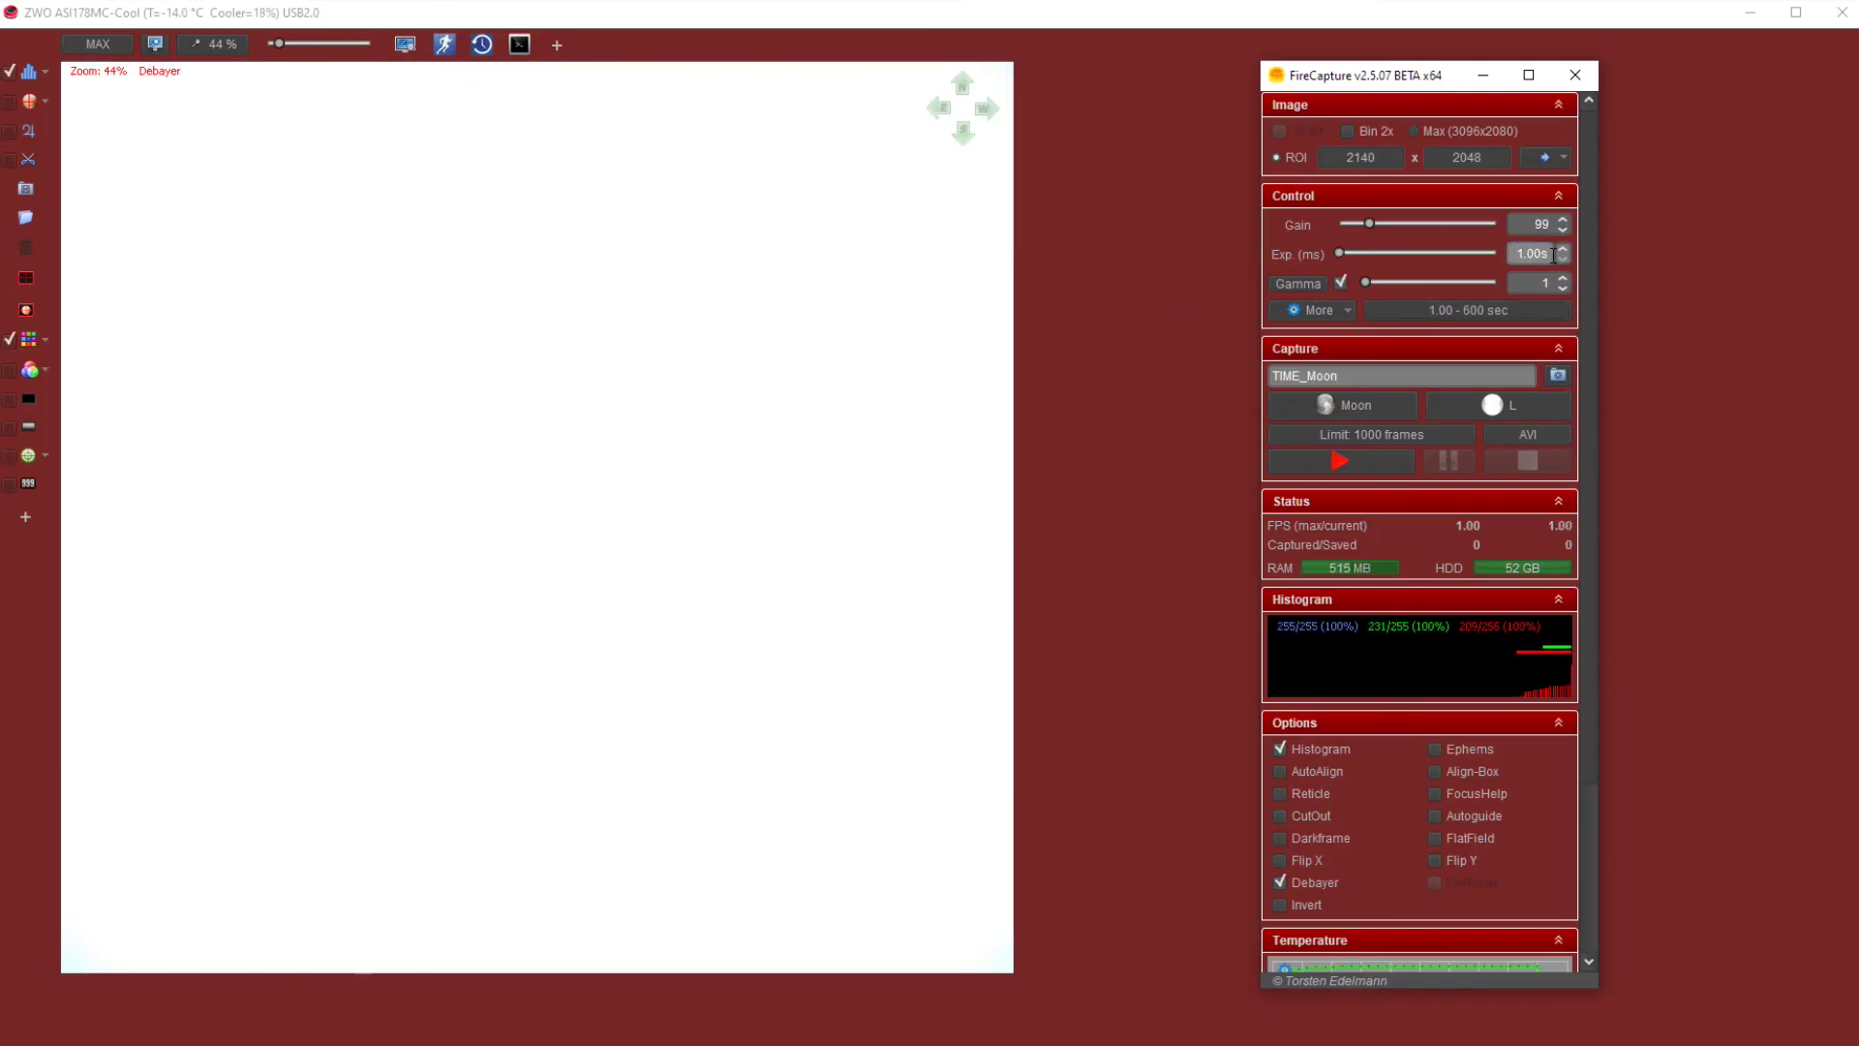
left_click(1459, 310)
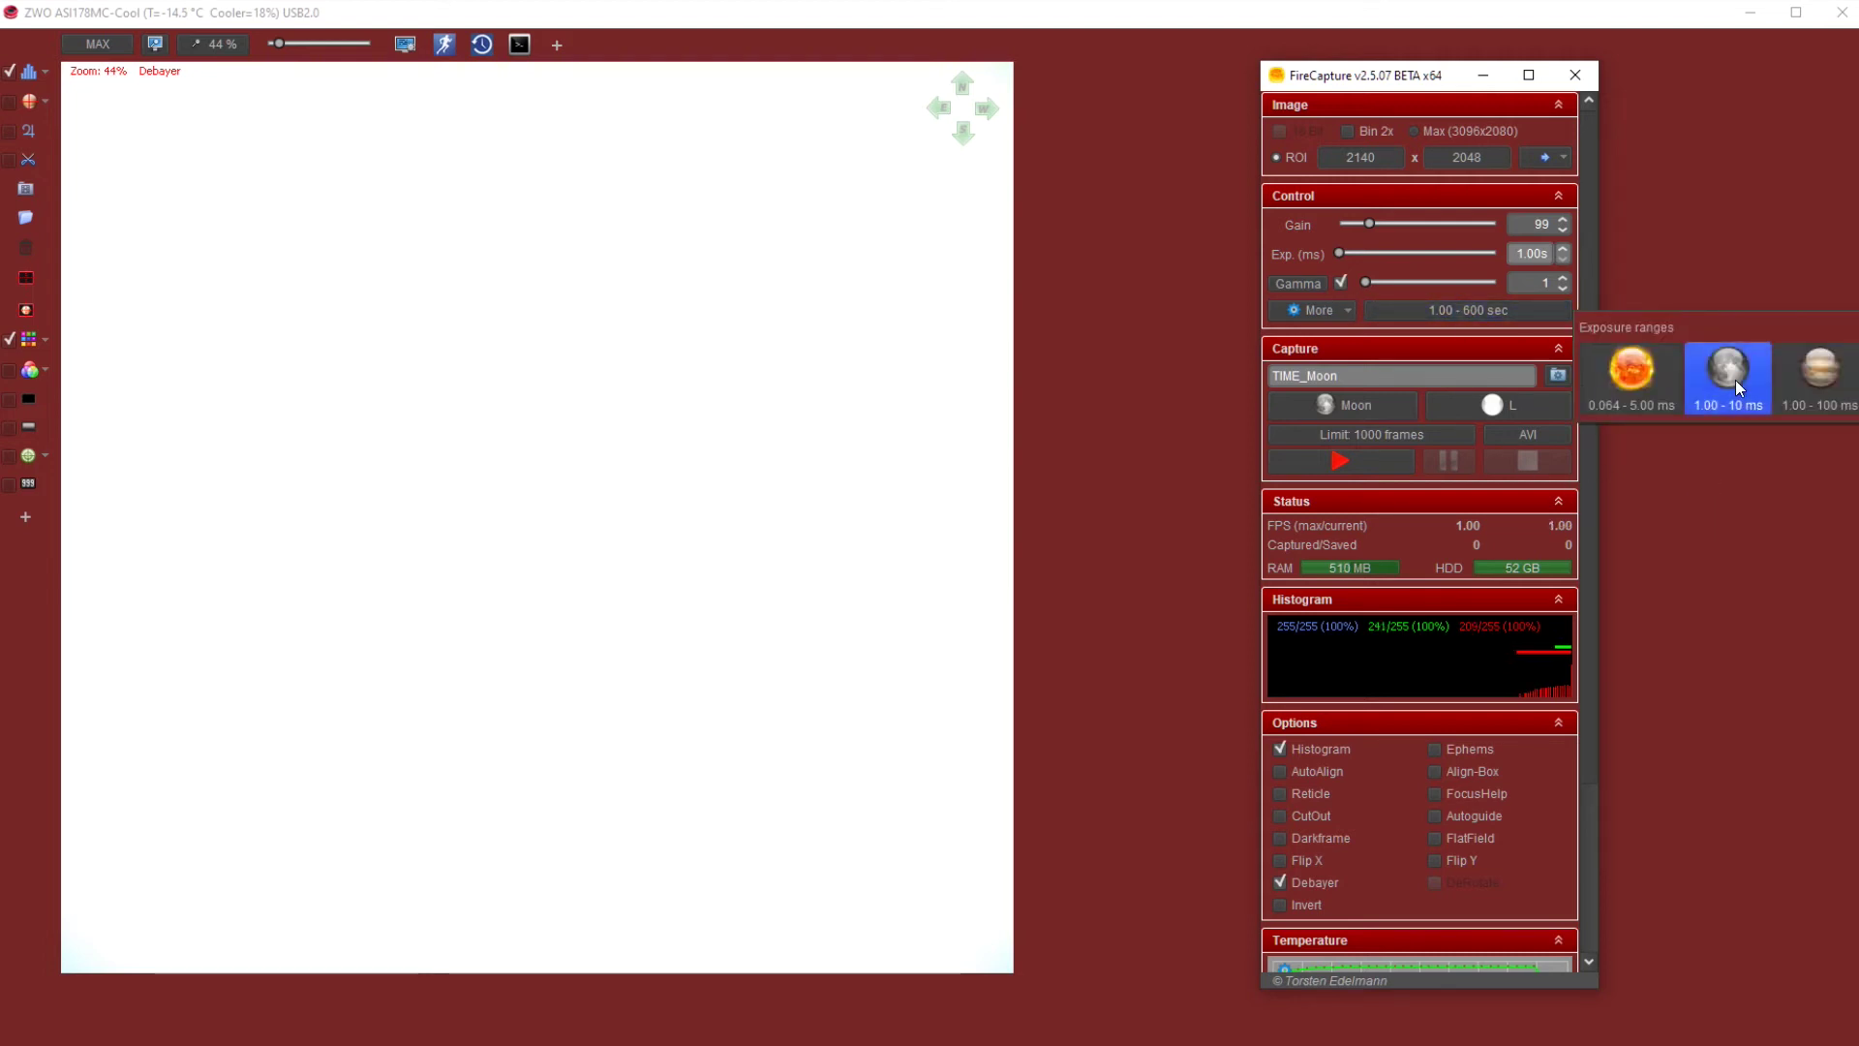
left_click(1348, 410)
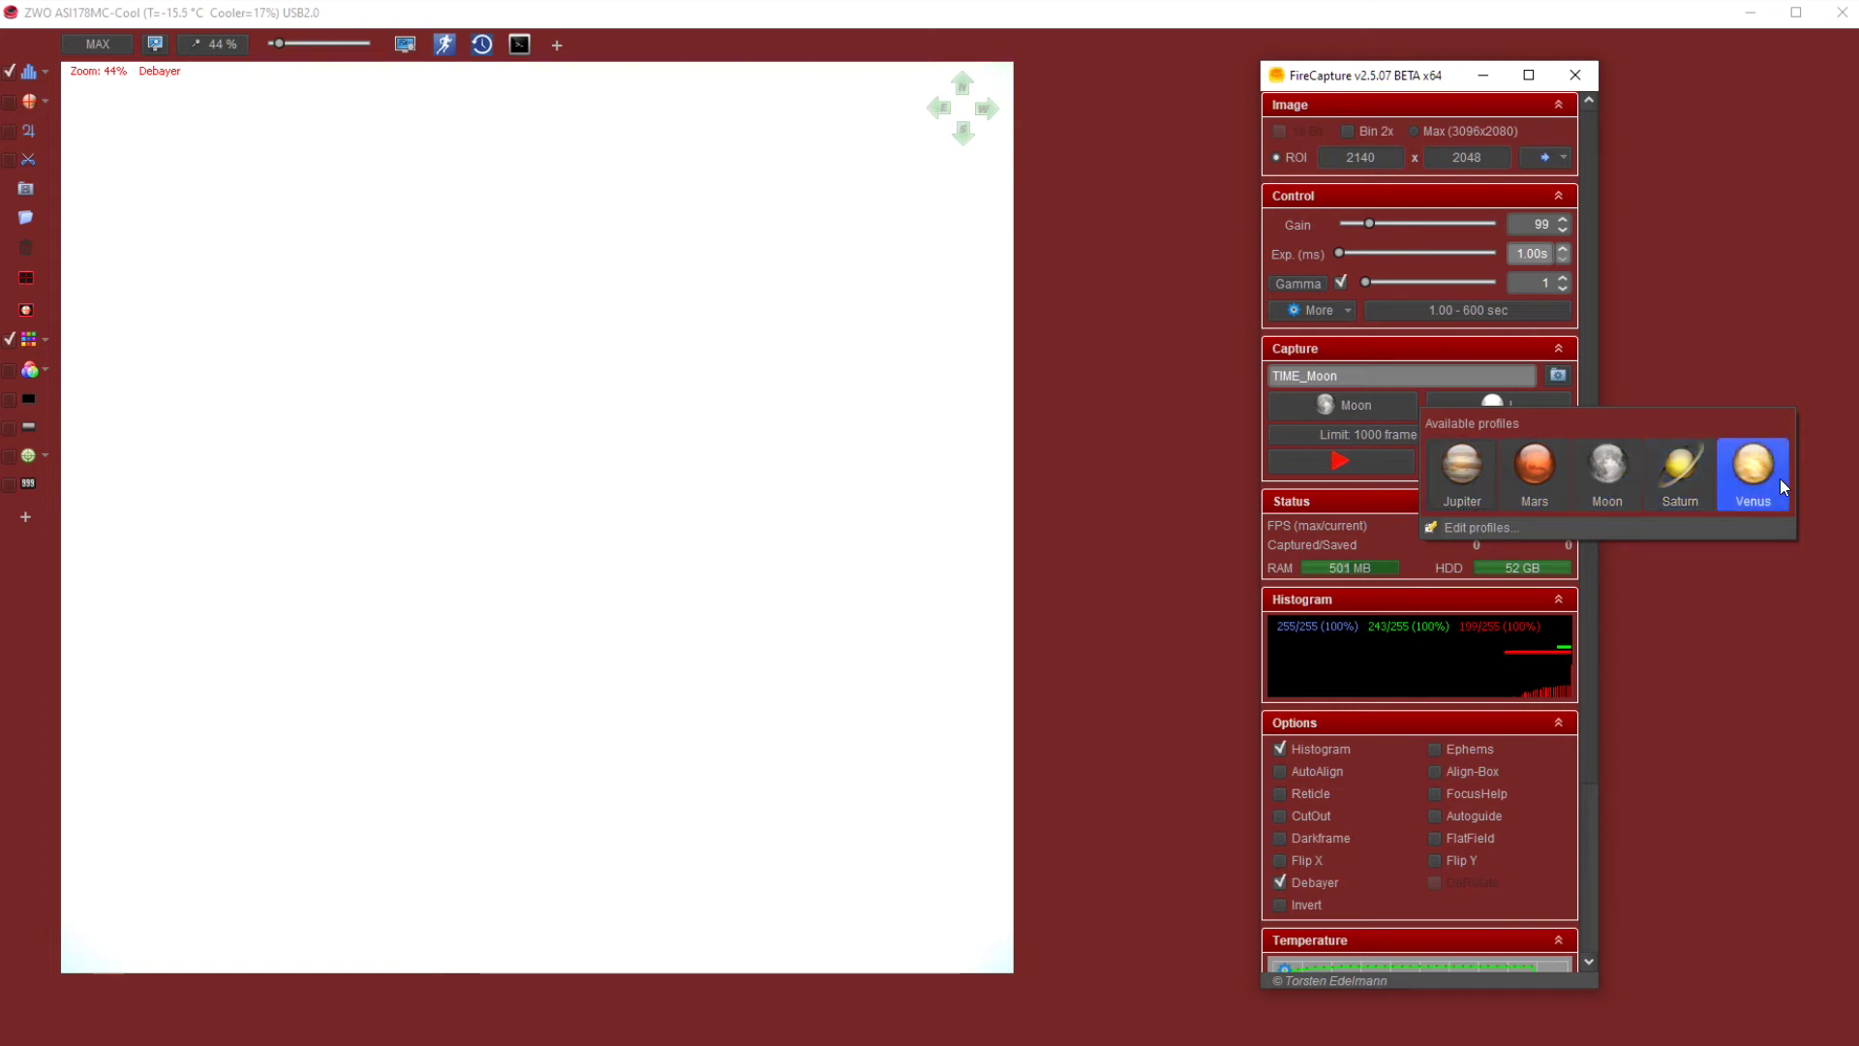
left_click(1601, 470)
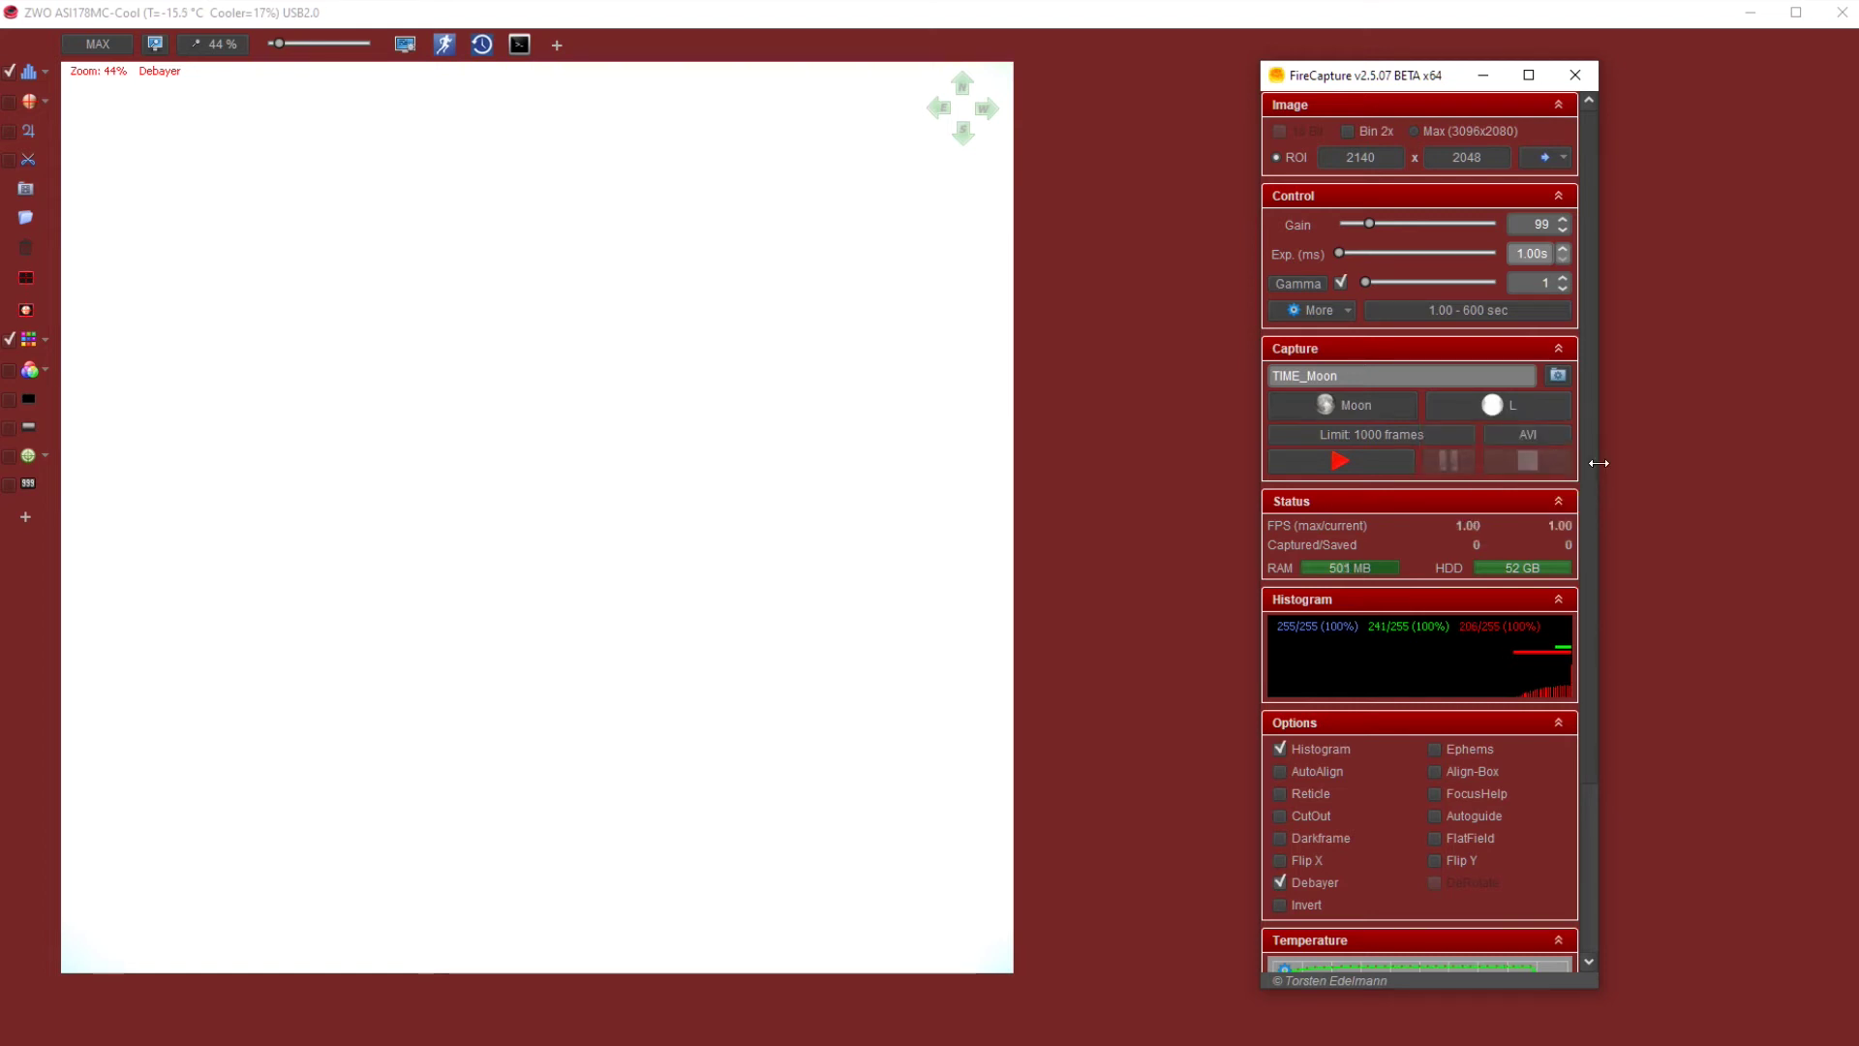
left_click(1495, 308)
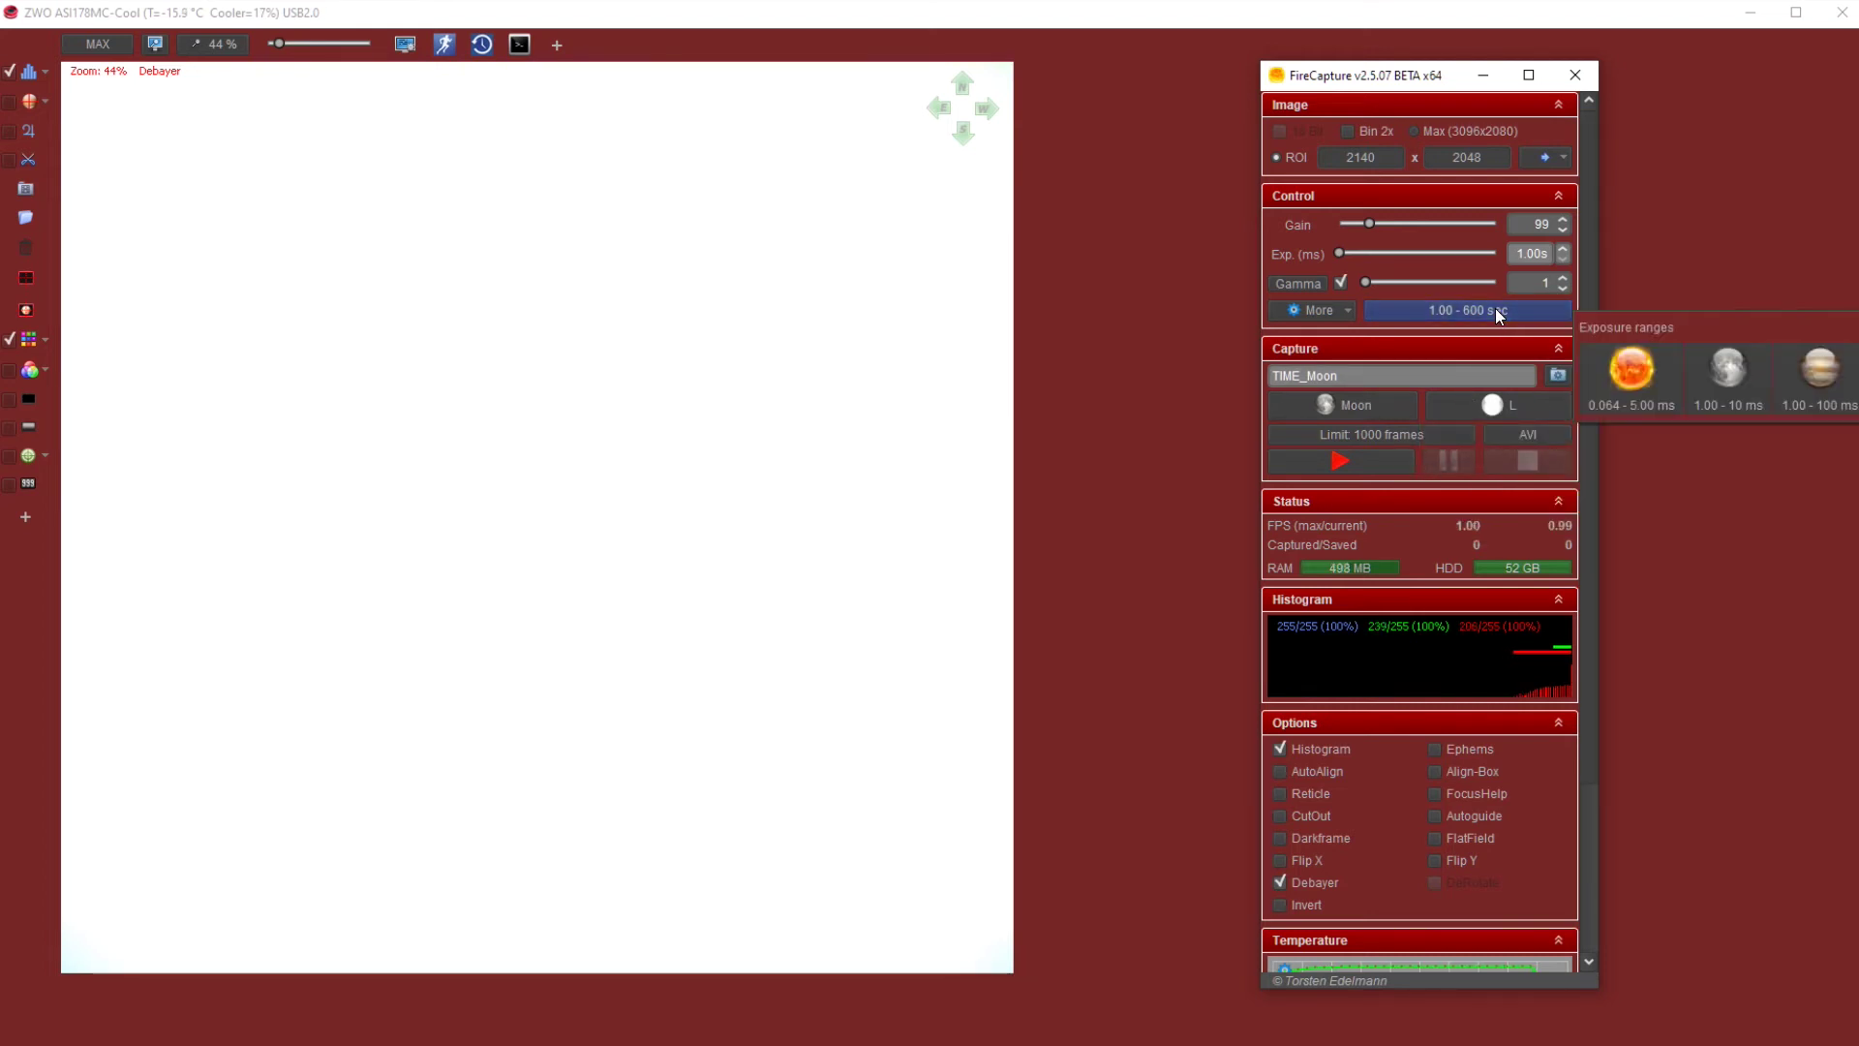
left_click(1723, 367)
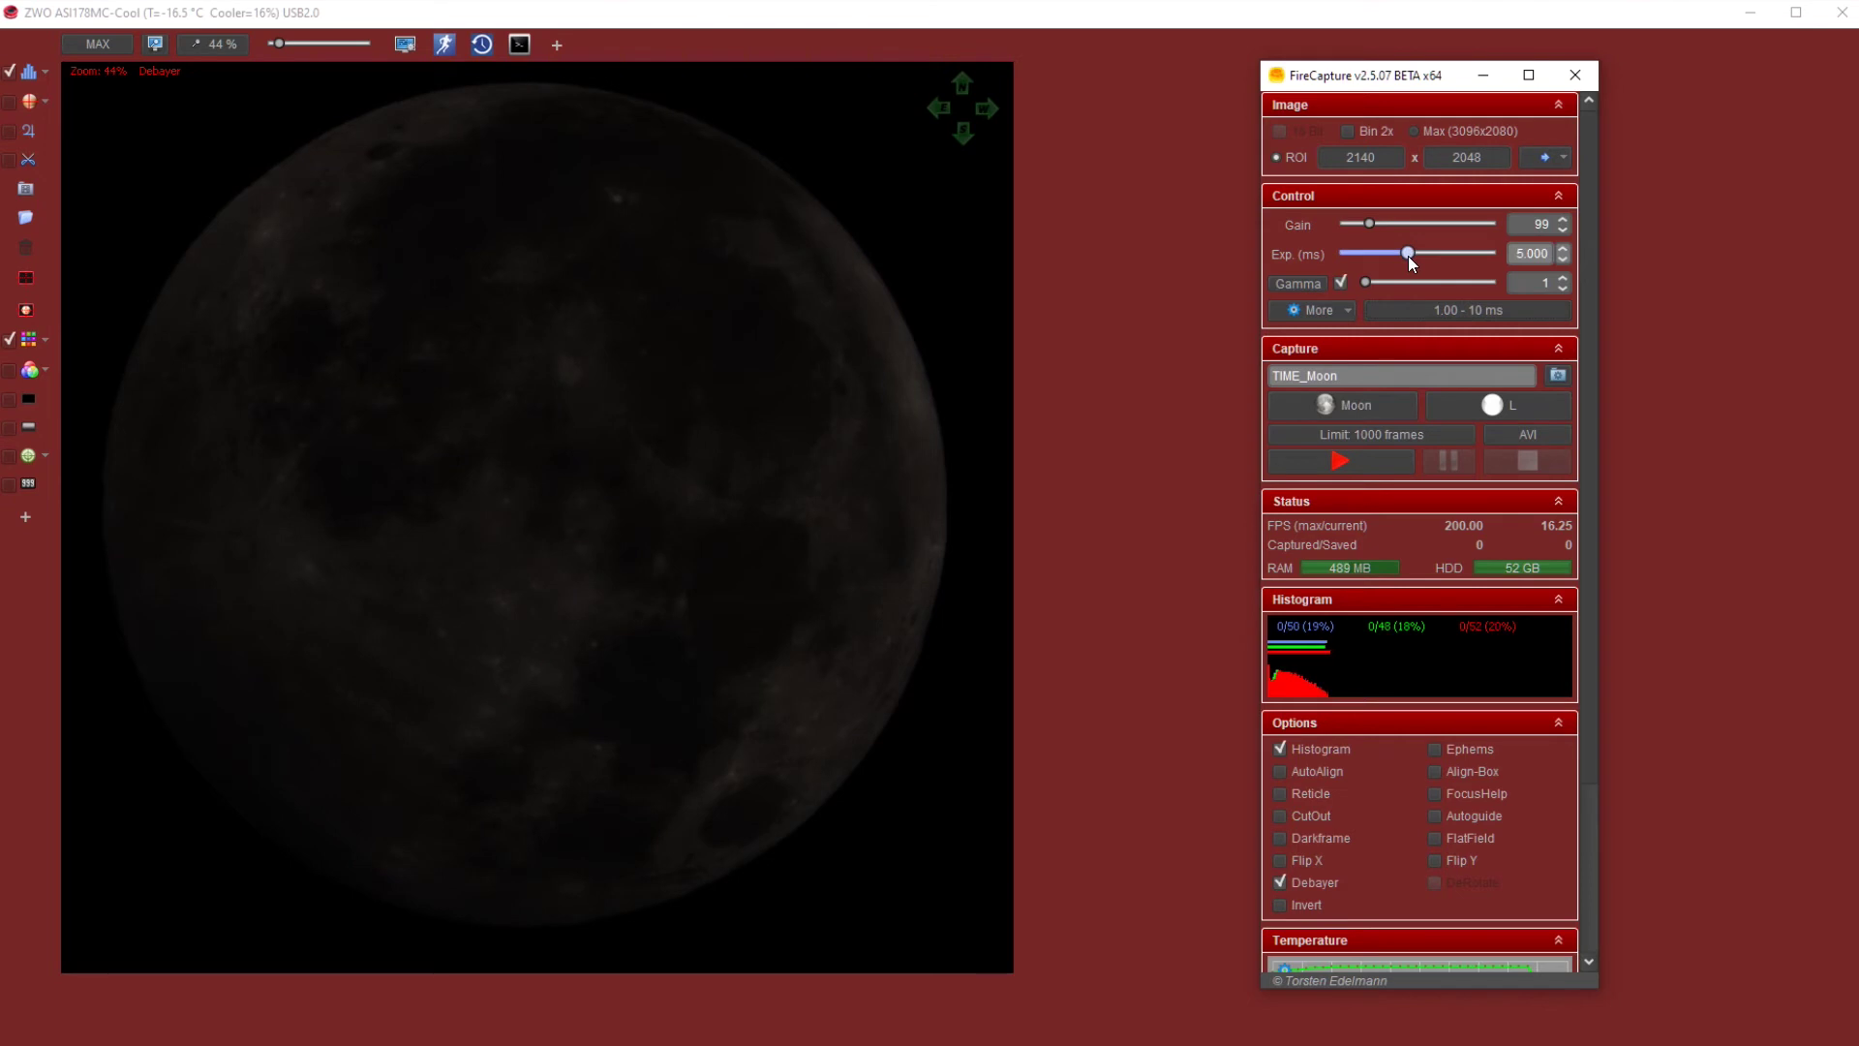
left_click_drag(1372, 225, 1377, 225)
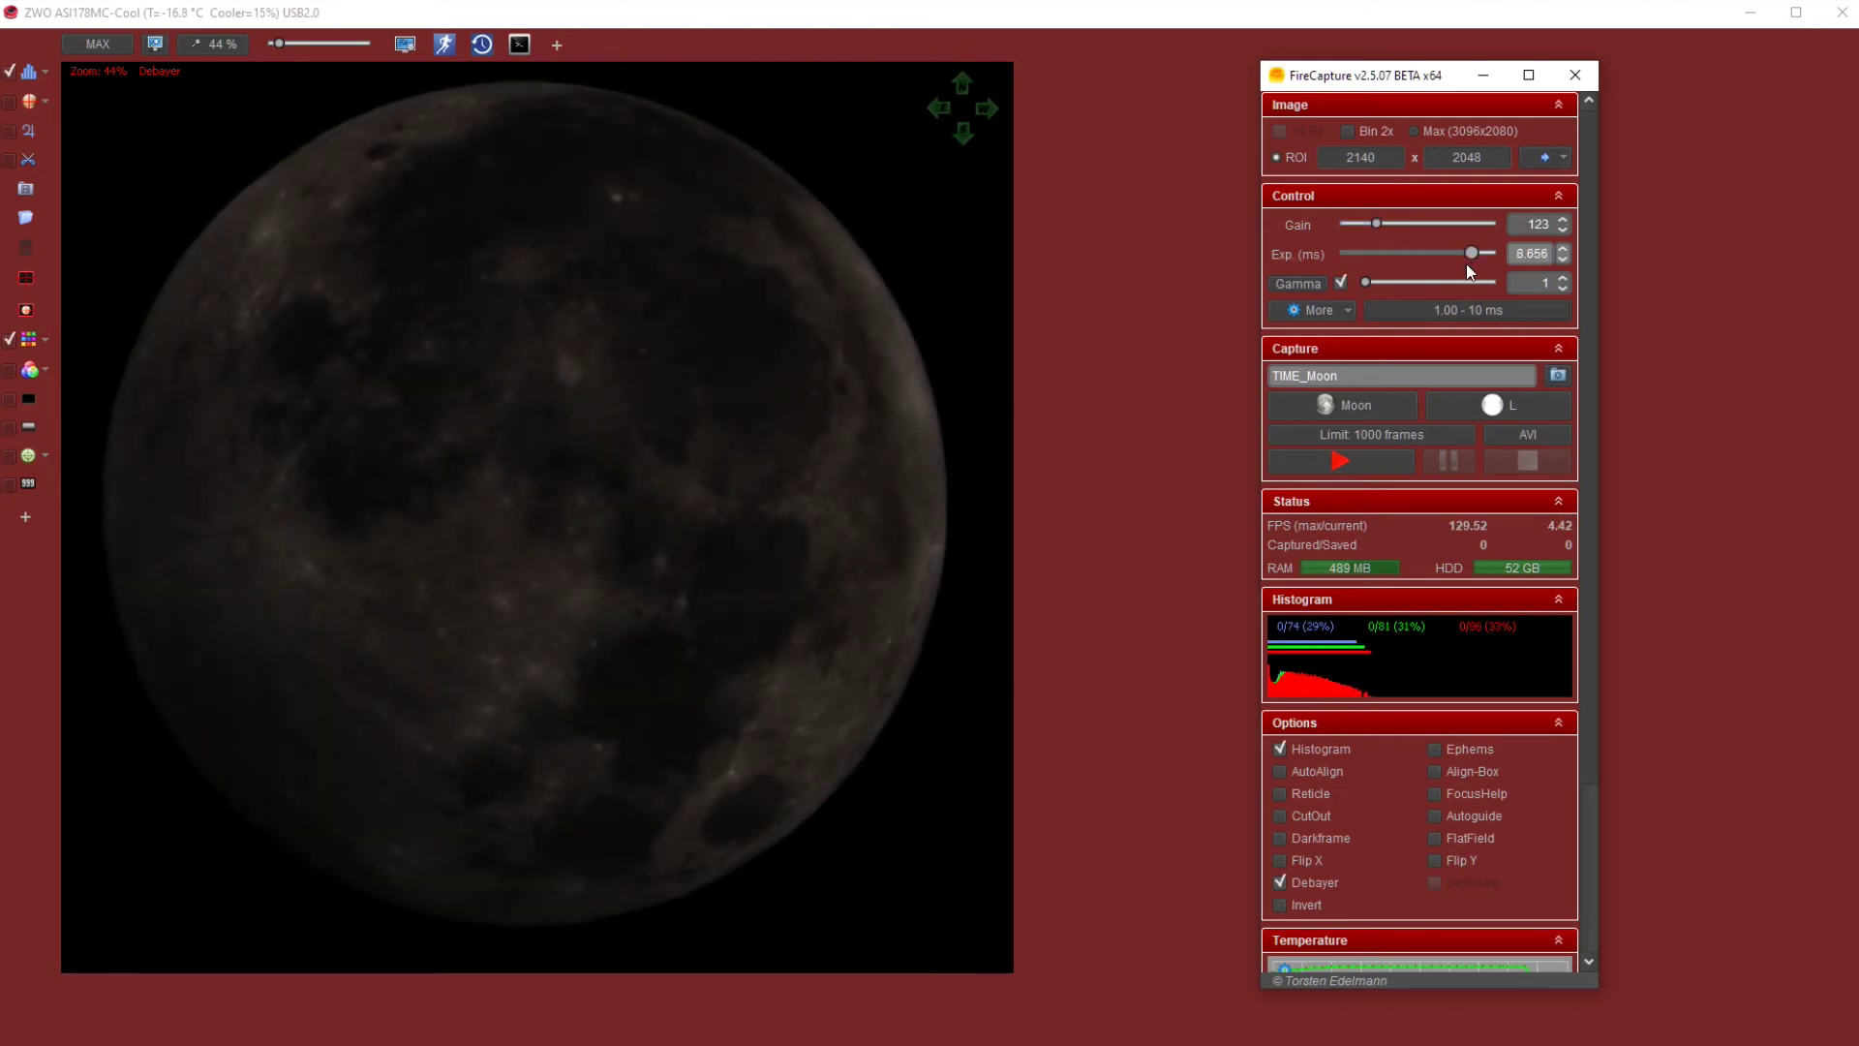
left_click_drag(1466, 264, 1480, 263)
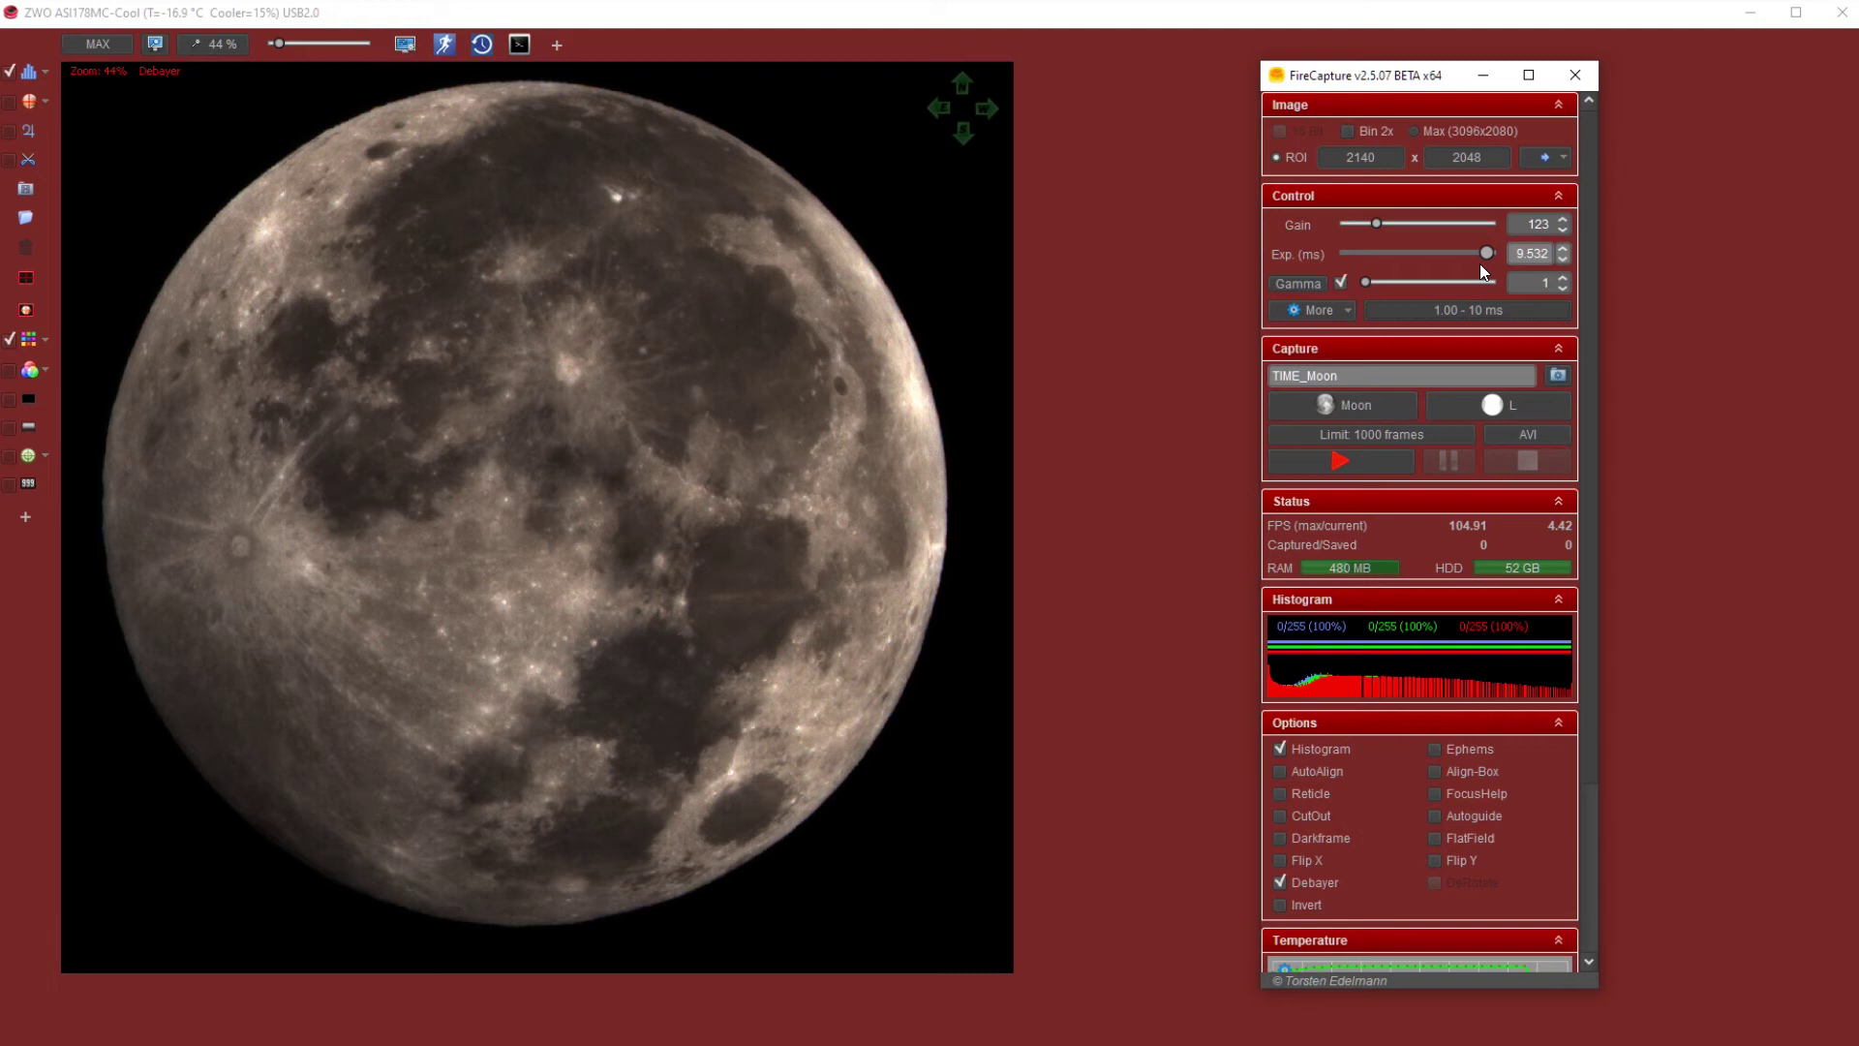
Step: Set the capture limit to 500 frames
left_click_drag(1336, 78, 473, 93)
left_click(496, 447)
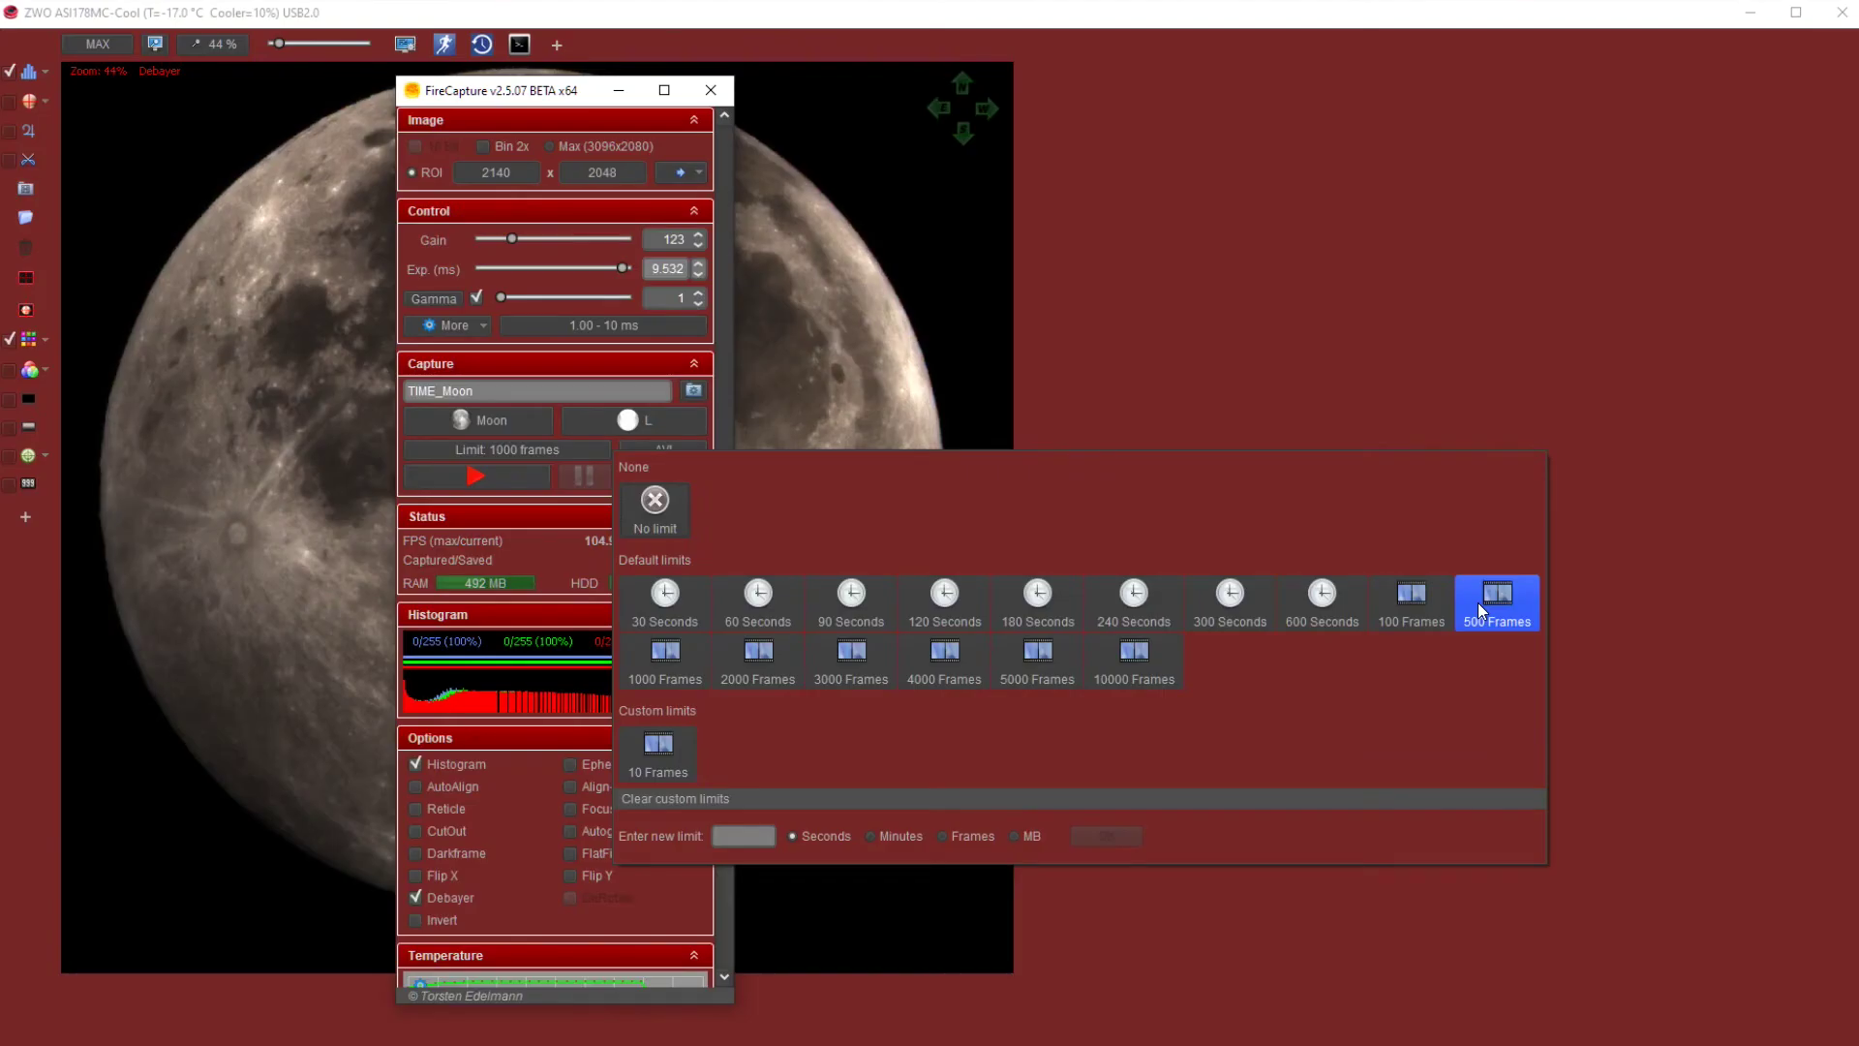
left_click(1612, 423)
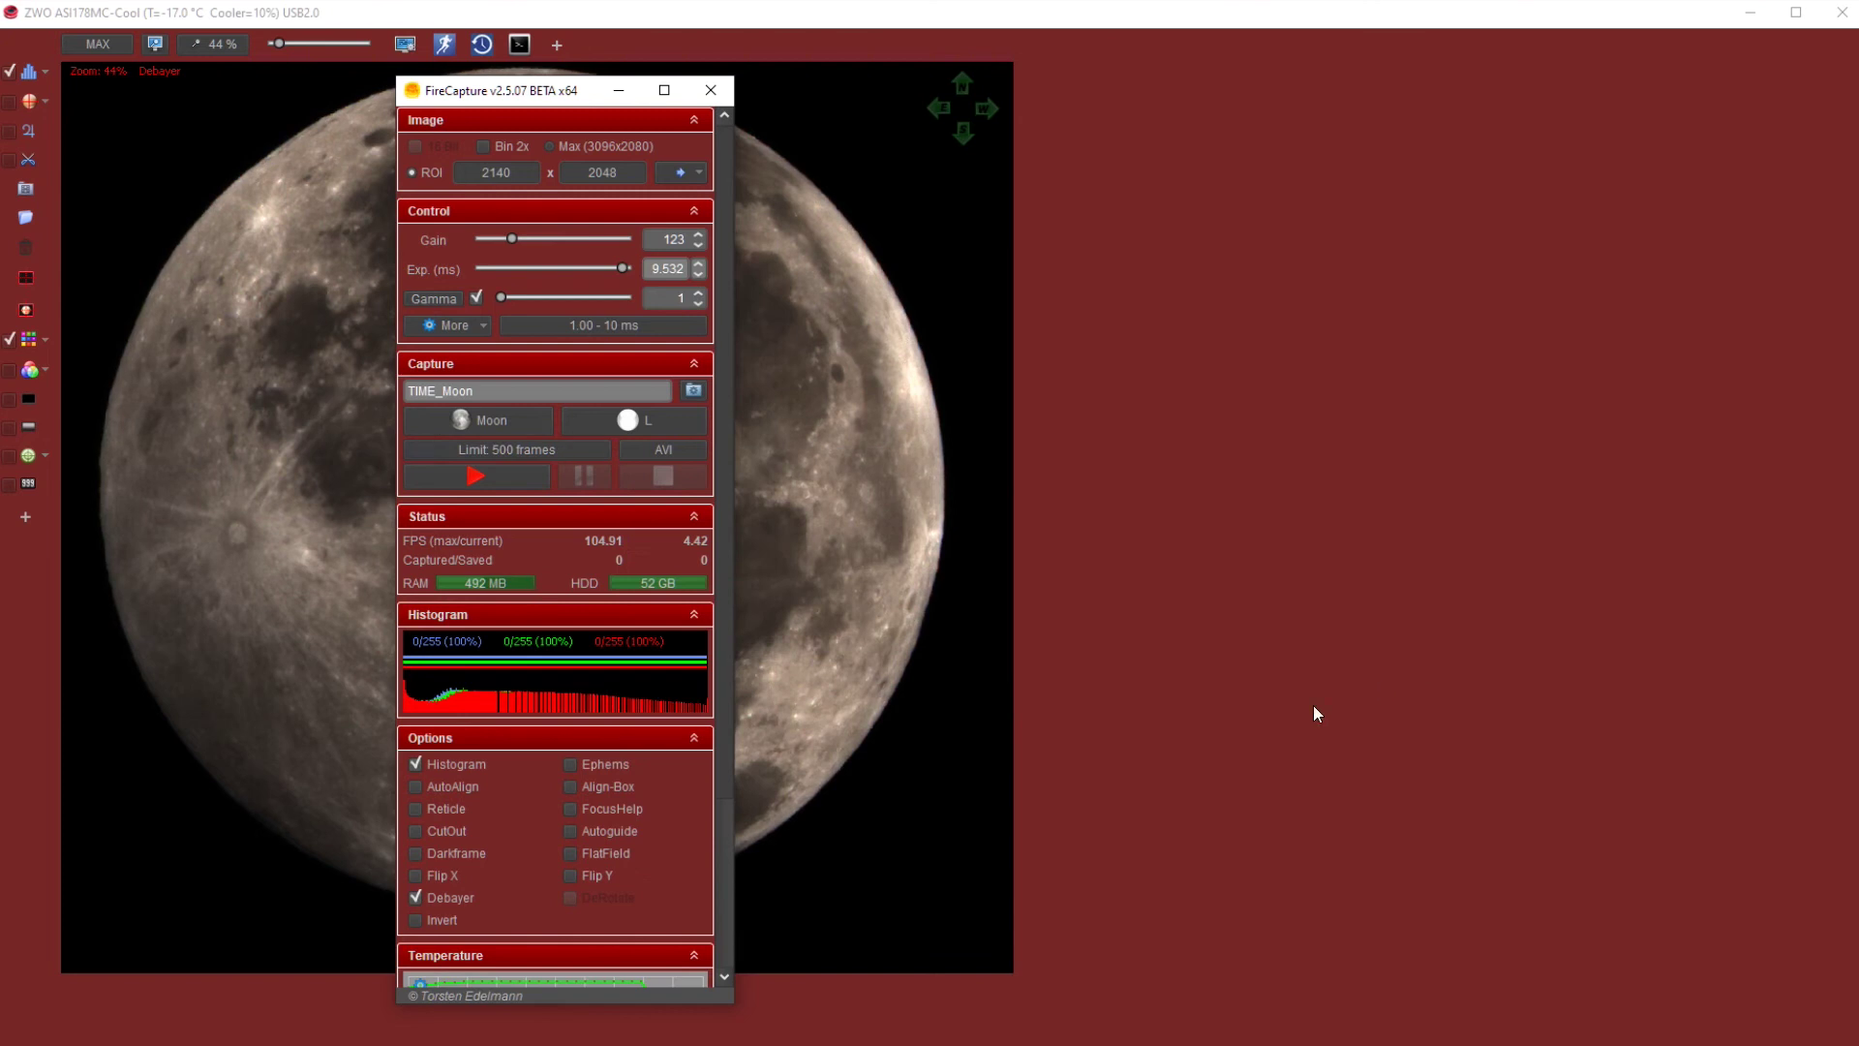
left_click_drag(528, 101, 1501, 96)
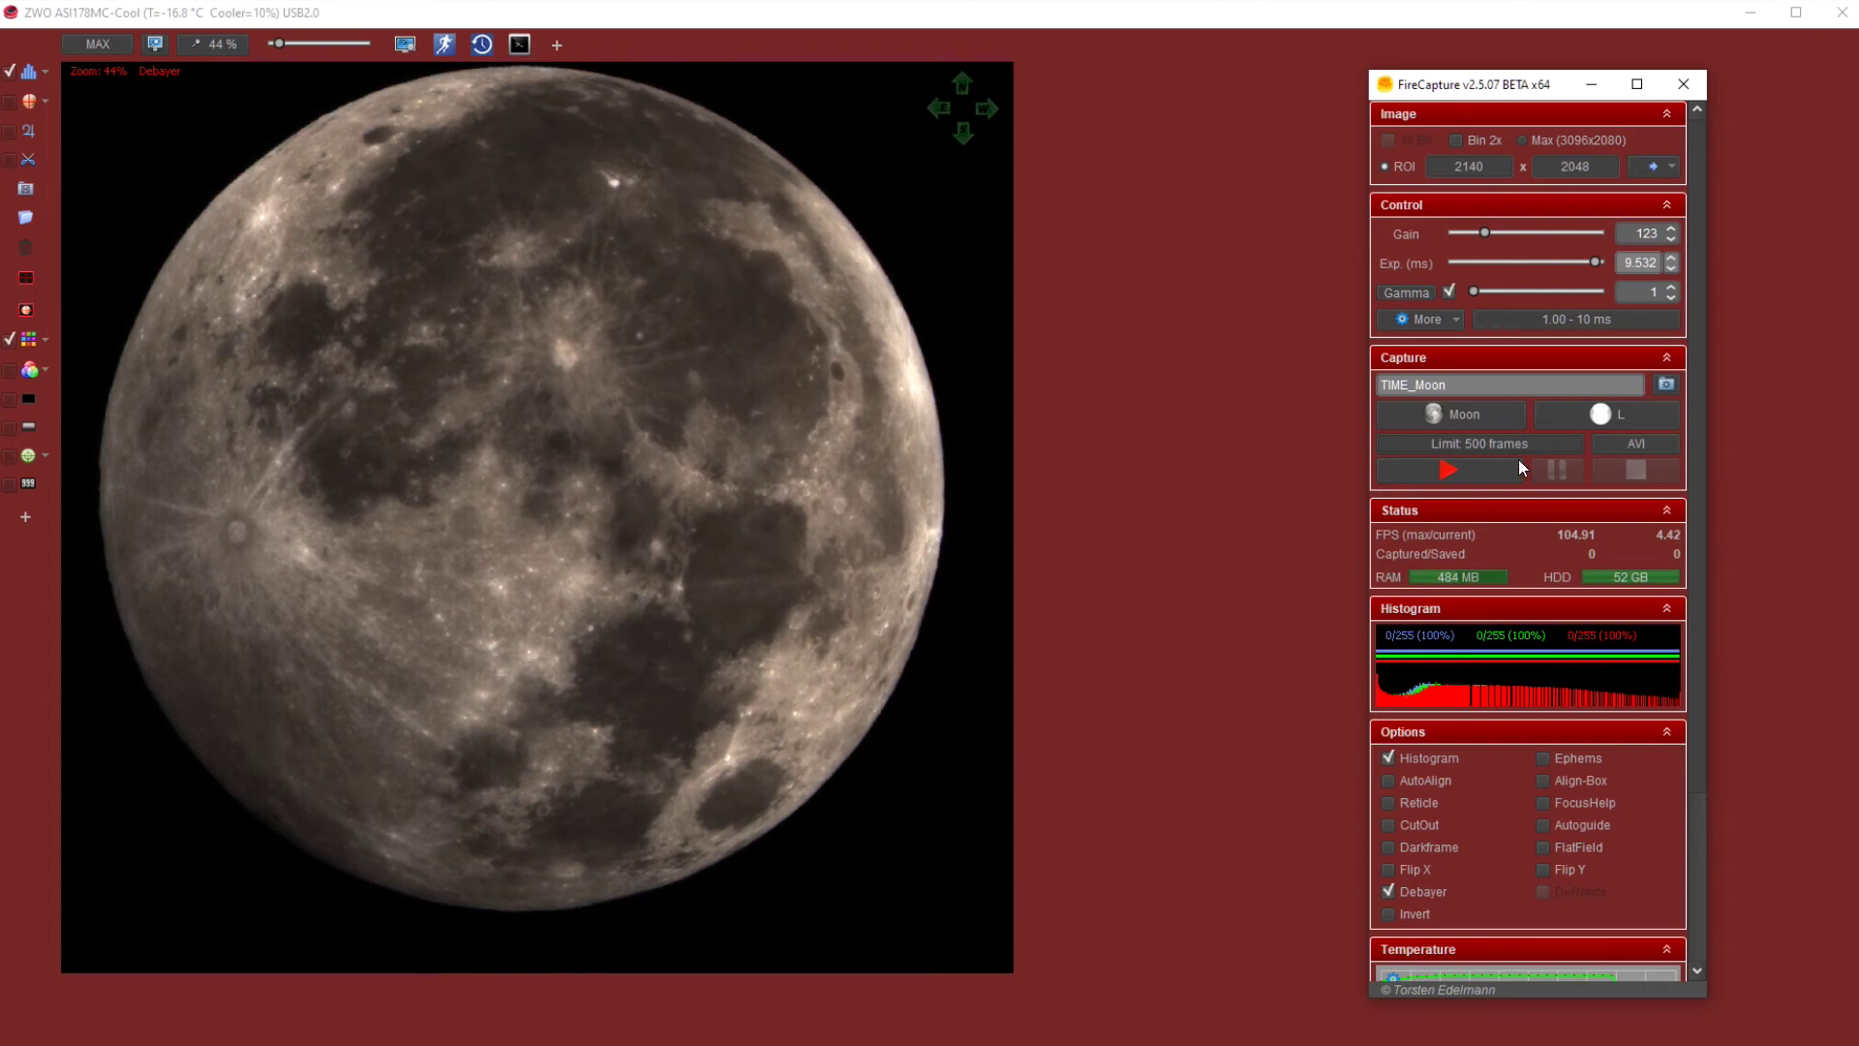
Step: Keep AVI as the output file type and start recording the Moon
left_click(1654, 444)
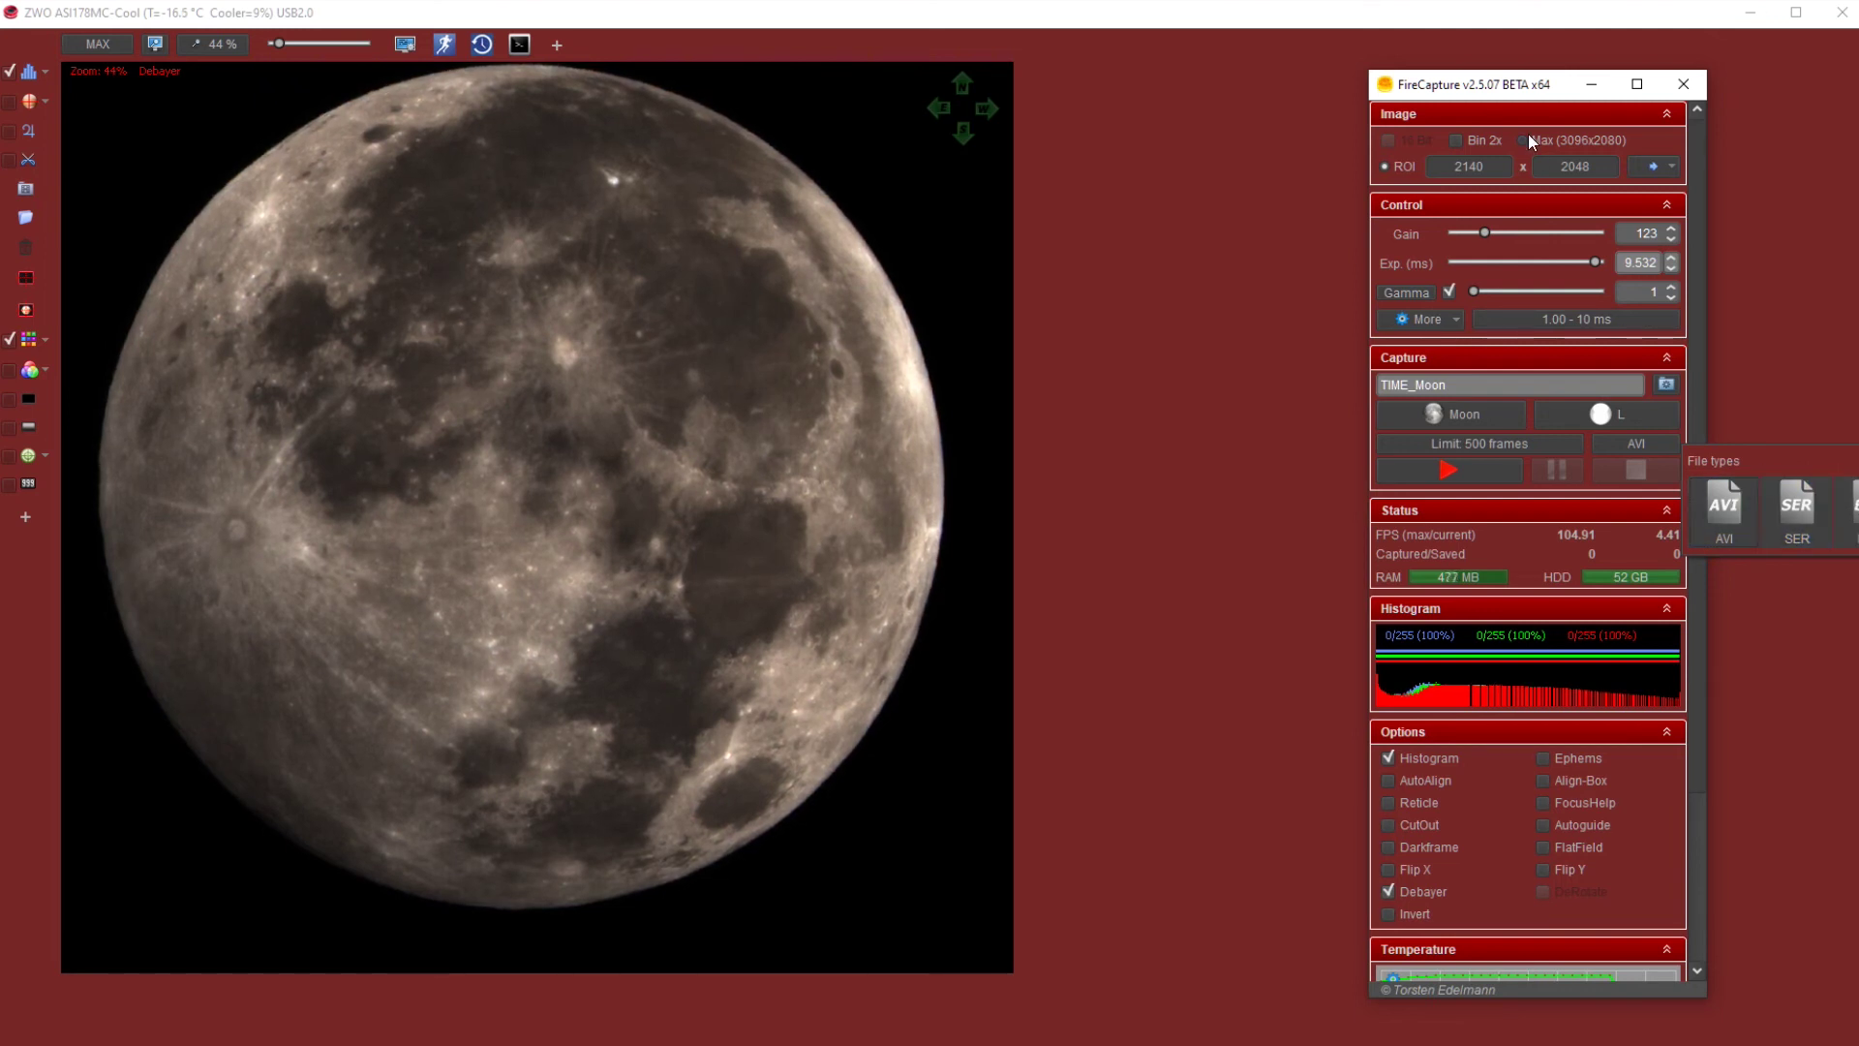
left_click_drag(1451, 71, 1155, 84)
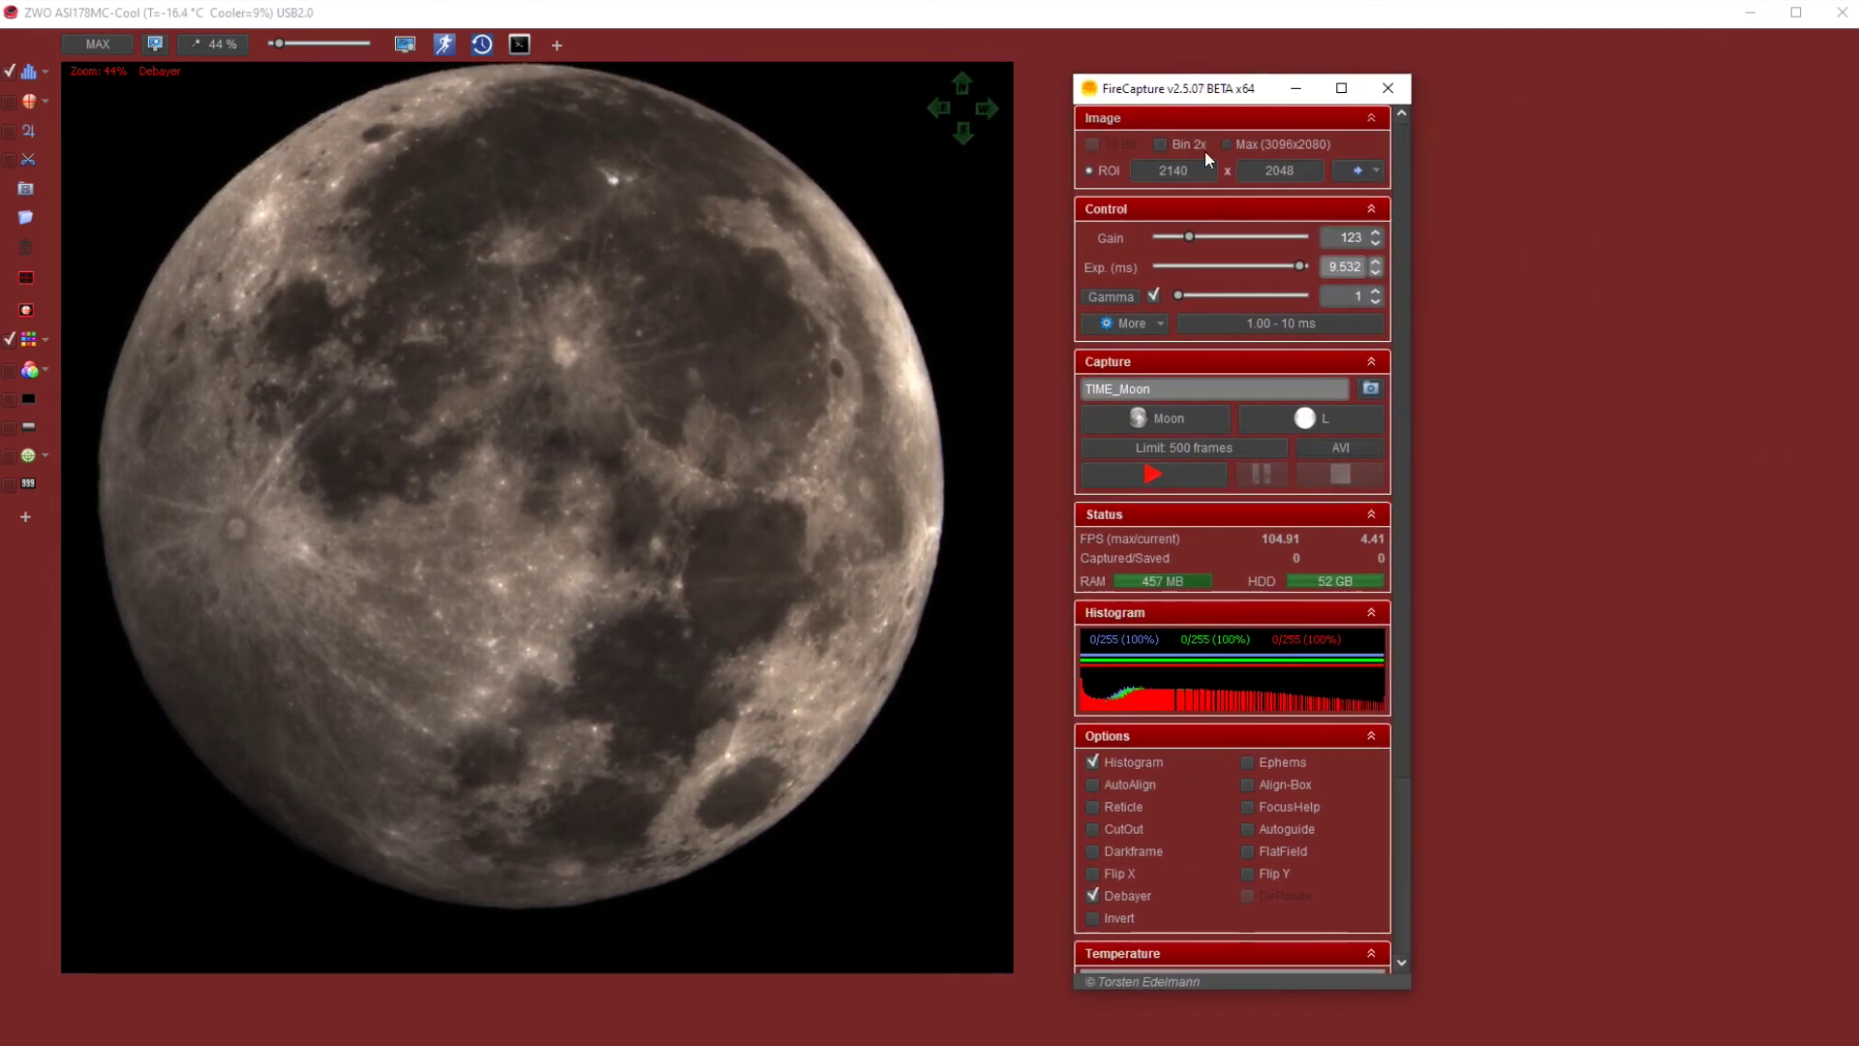
left_click(1319, 451)
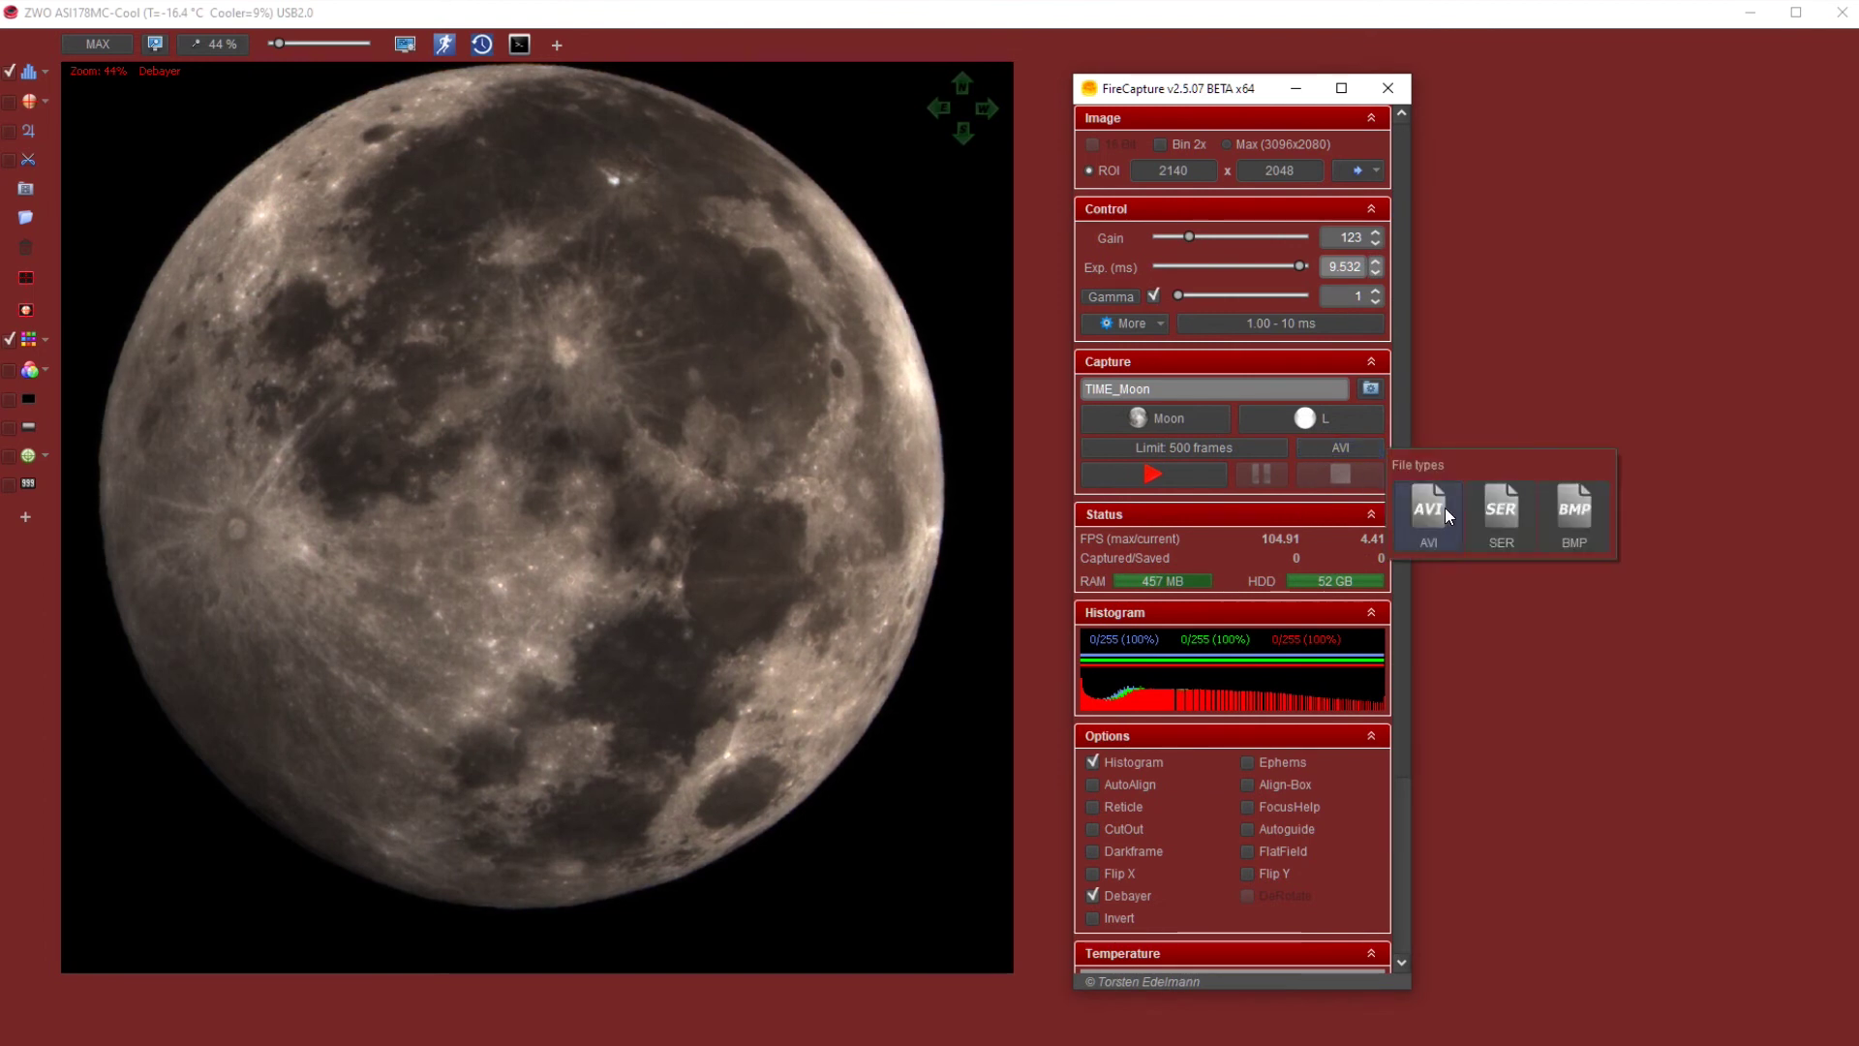
left_click(1323, 446)
left_click(1323, 448)
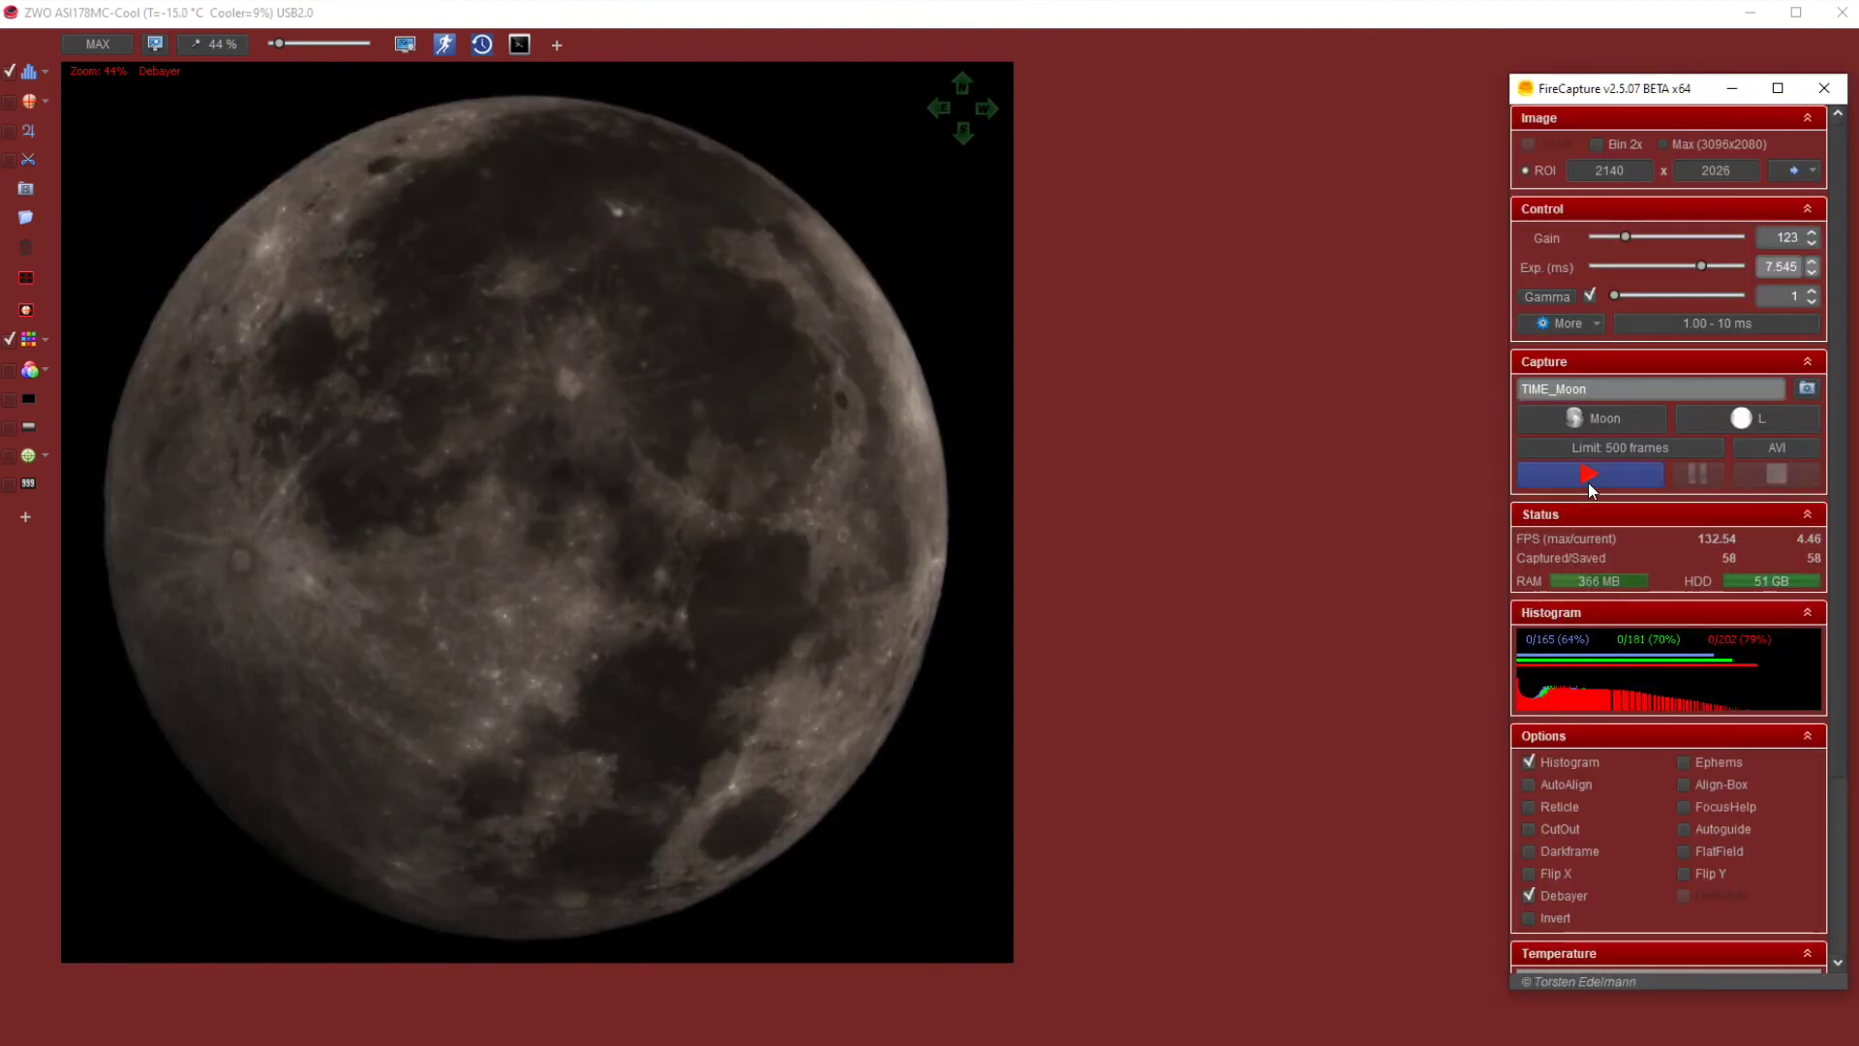
left_click(1588, 475)
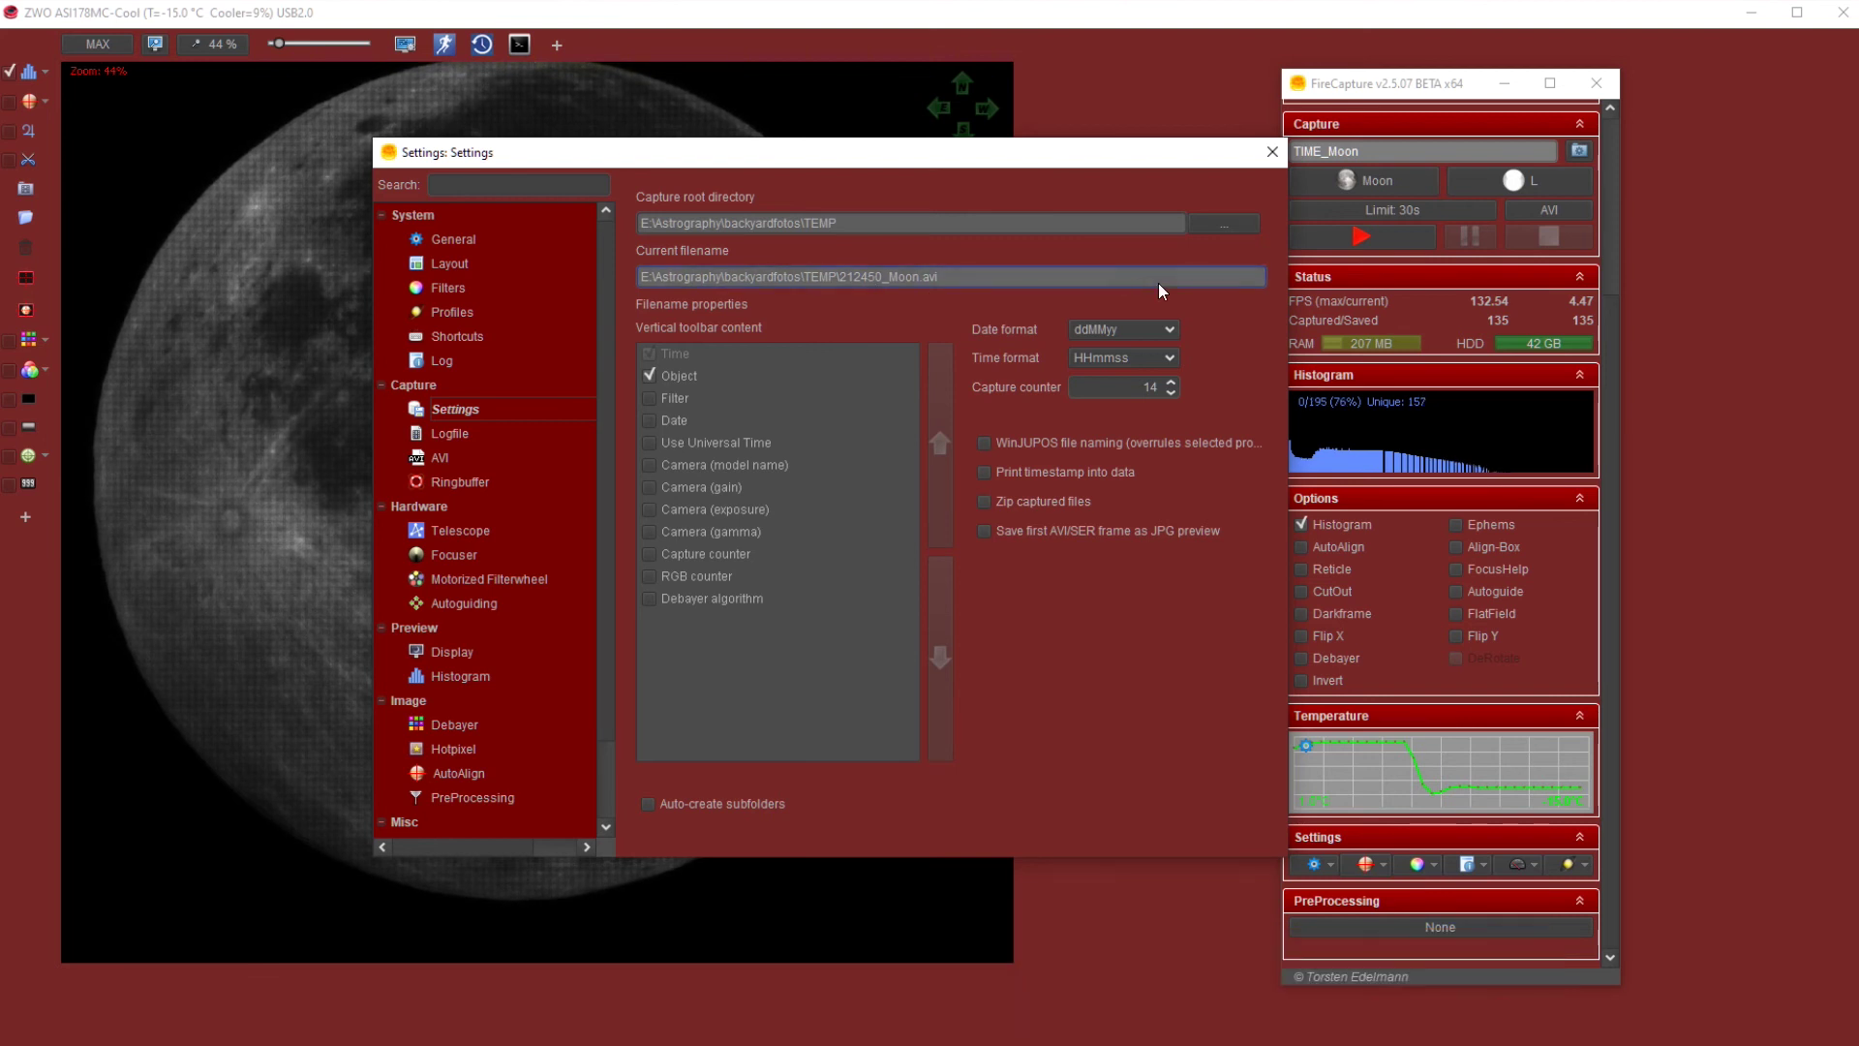
Step: Toggle the Object filename option and Auto-create subfolders on and off, finally dropping the object name
left_click(650, 377)
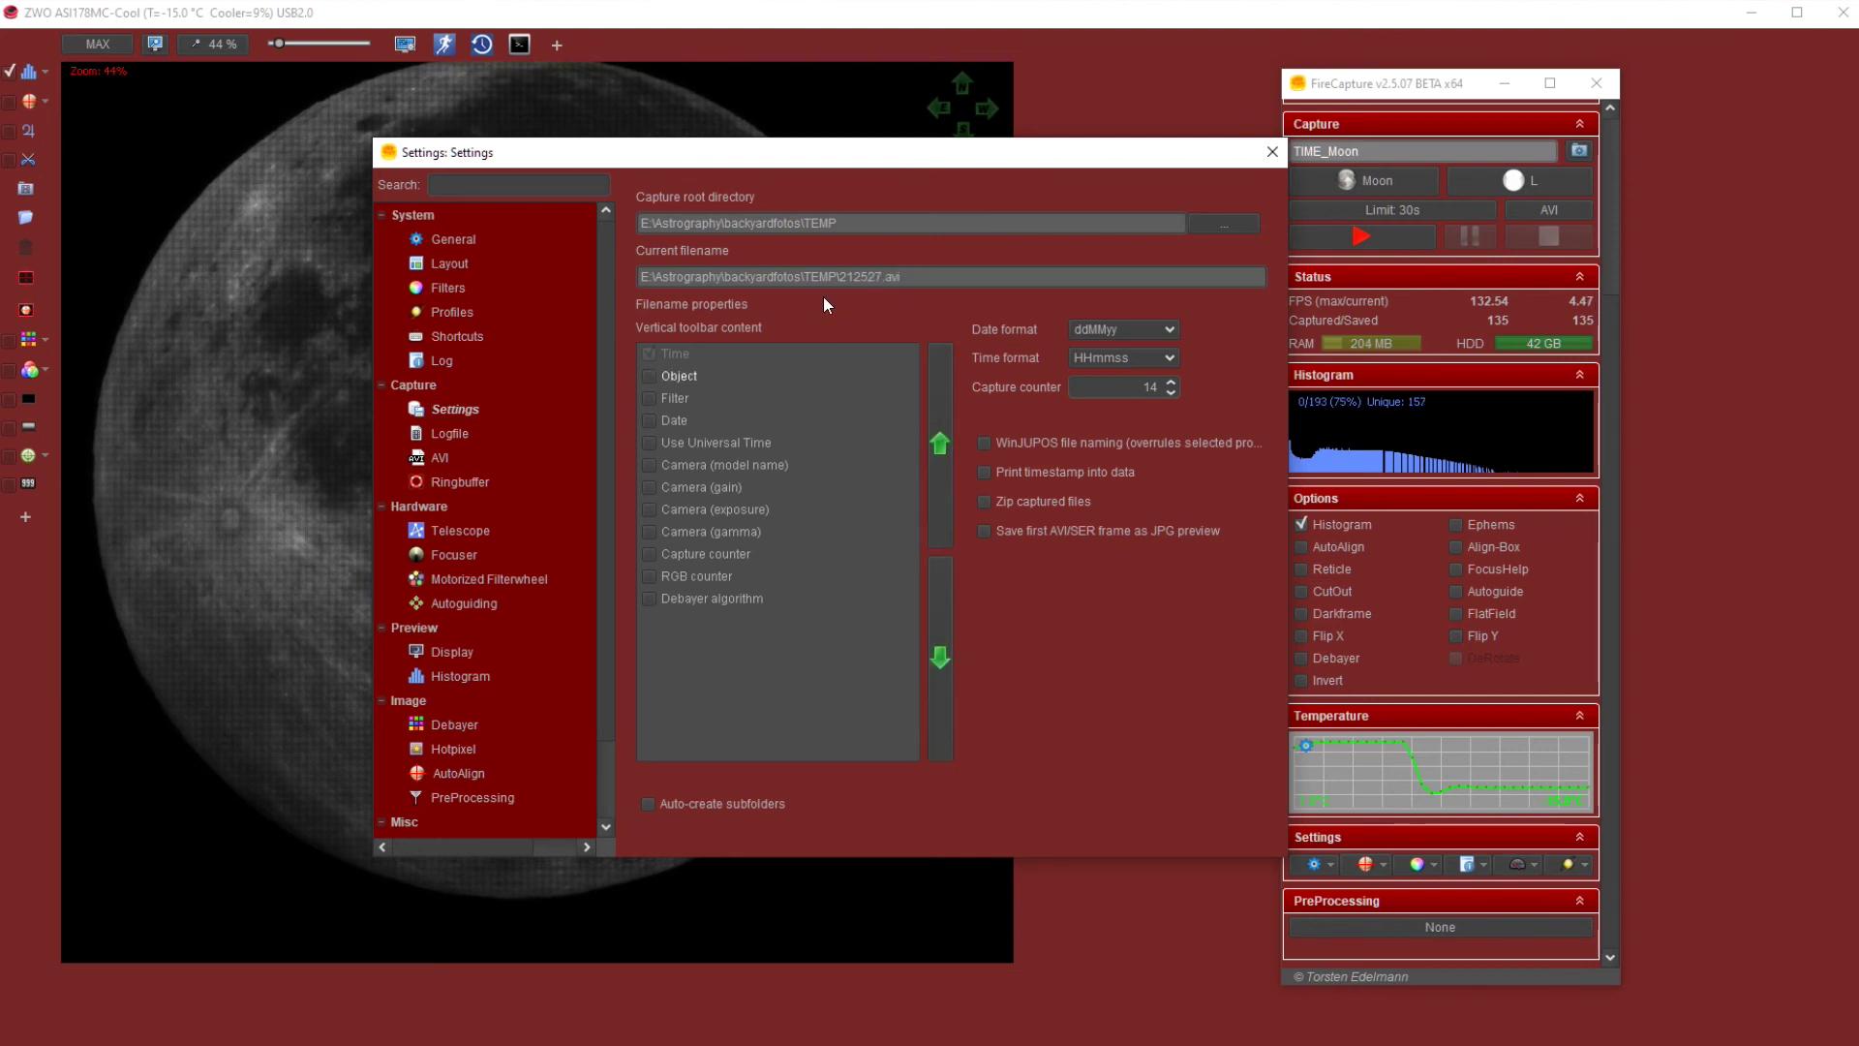
left_click(648, 380)
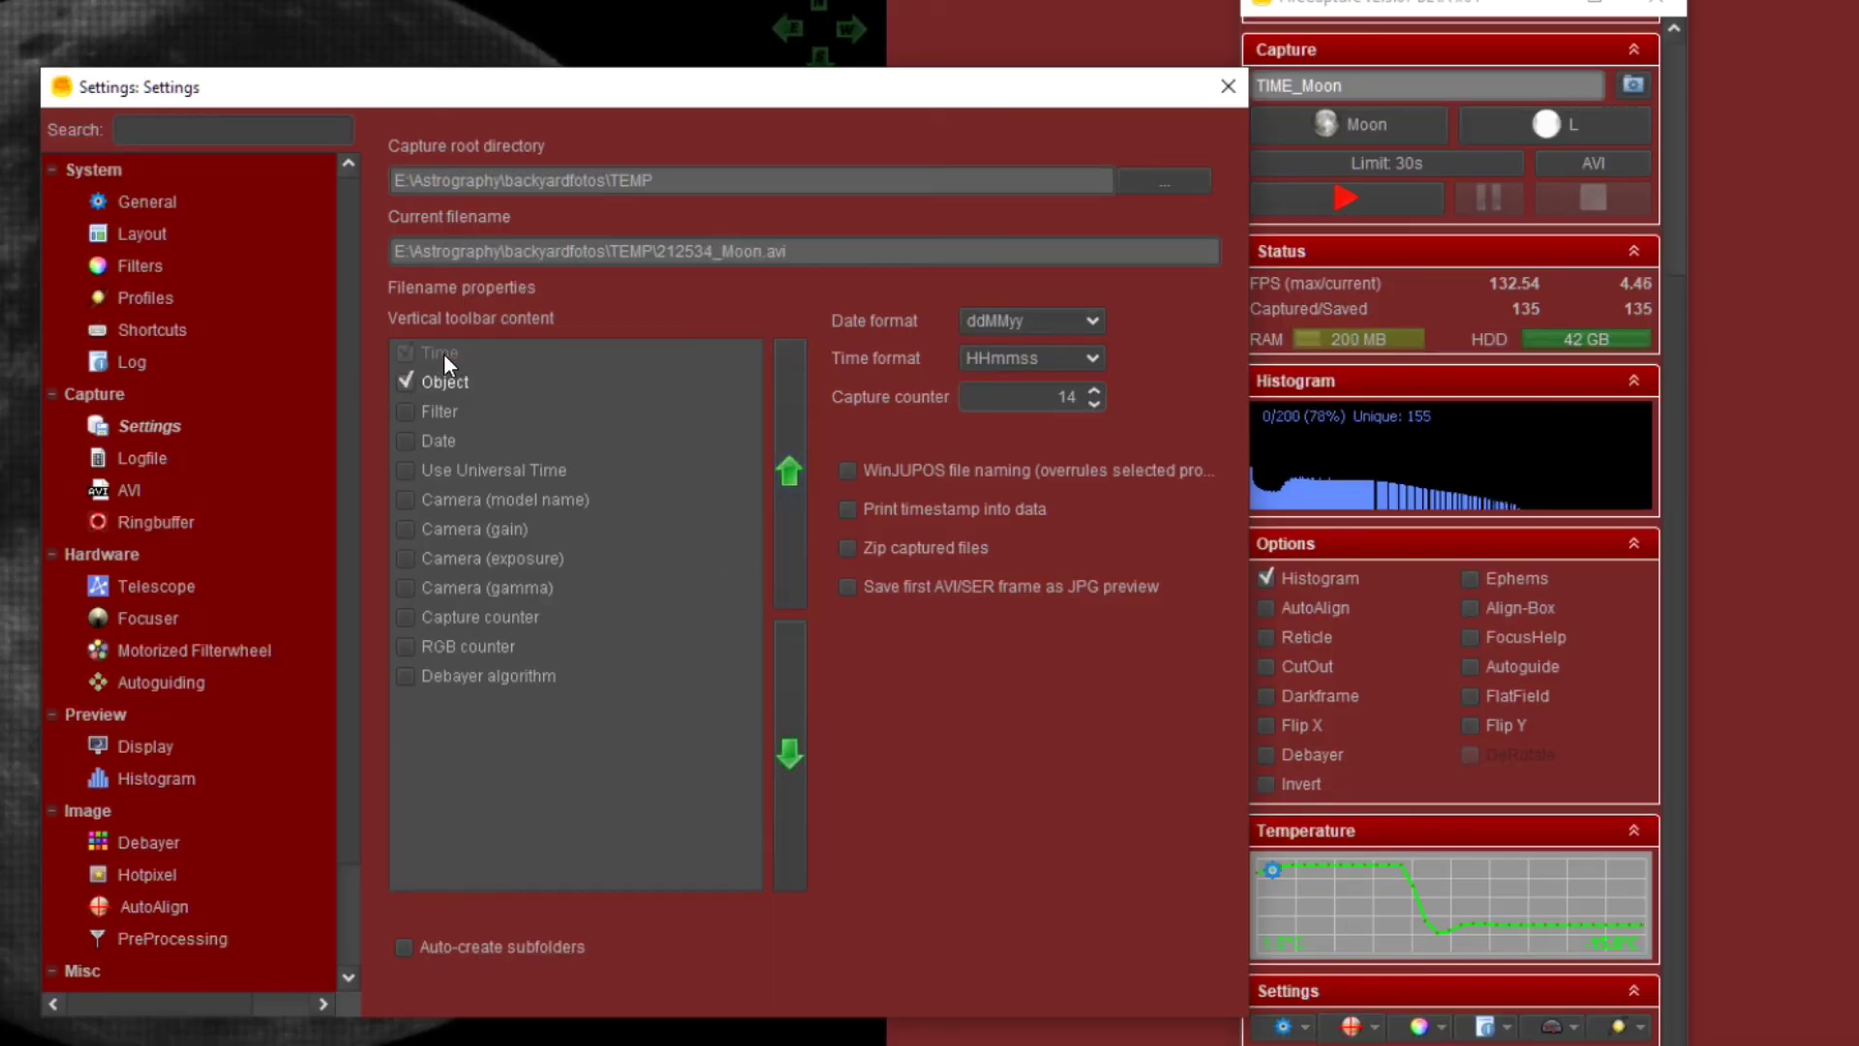
left_click(402, 945)
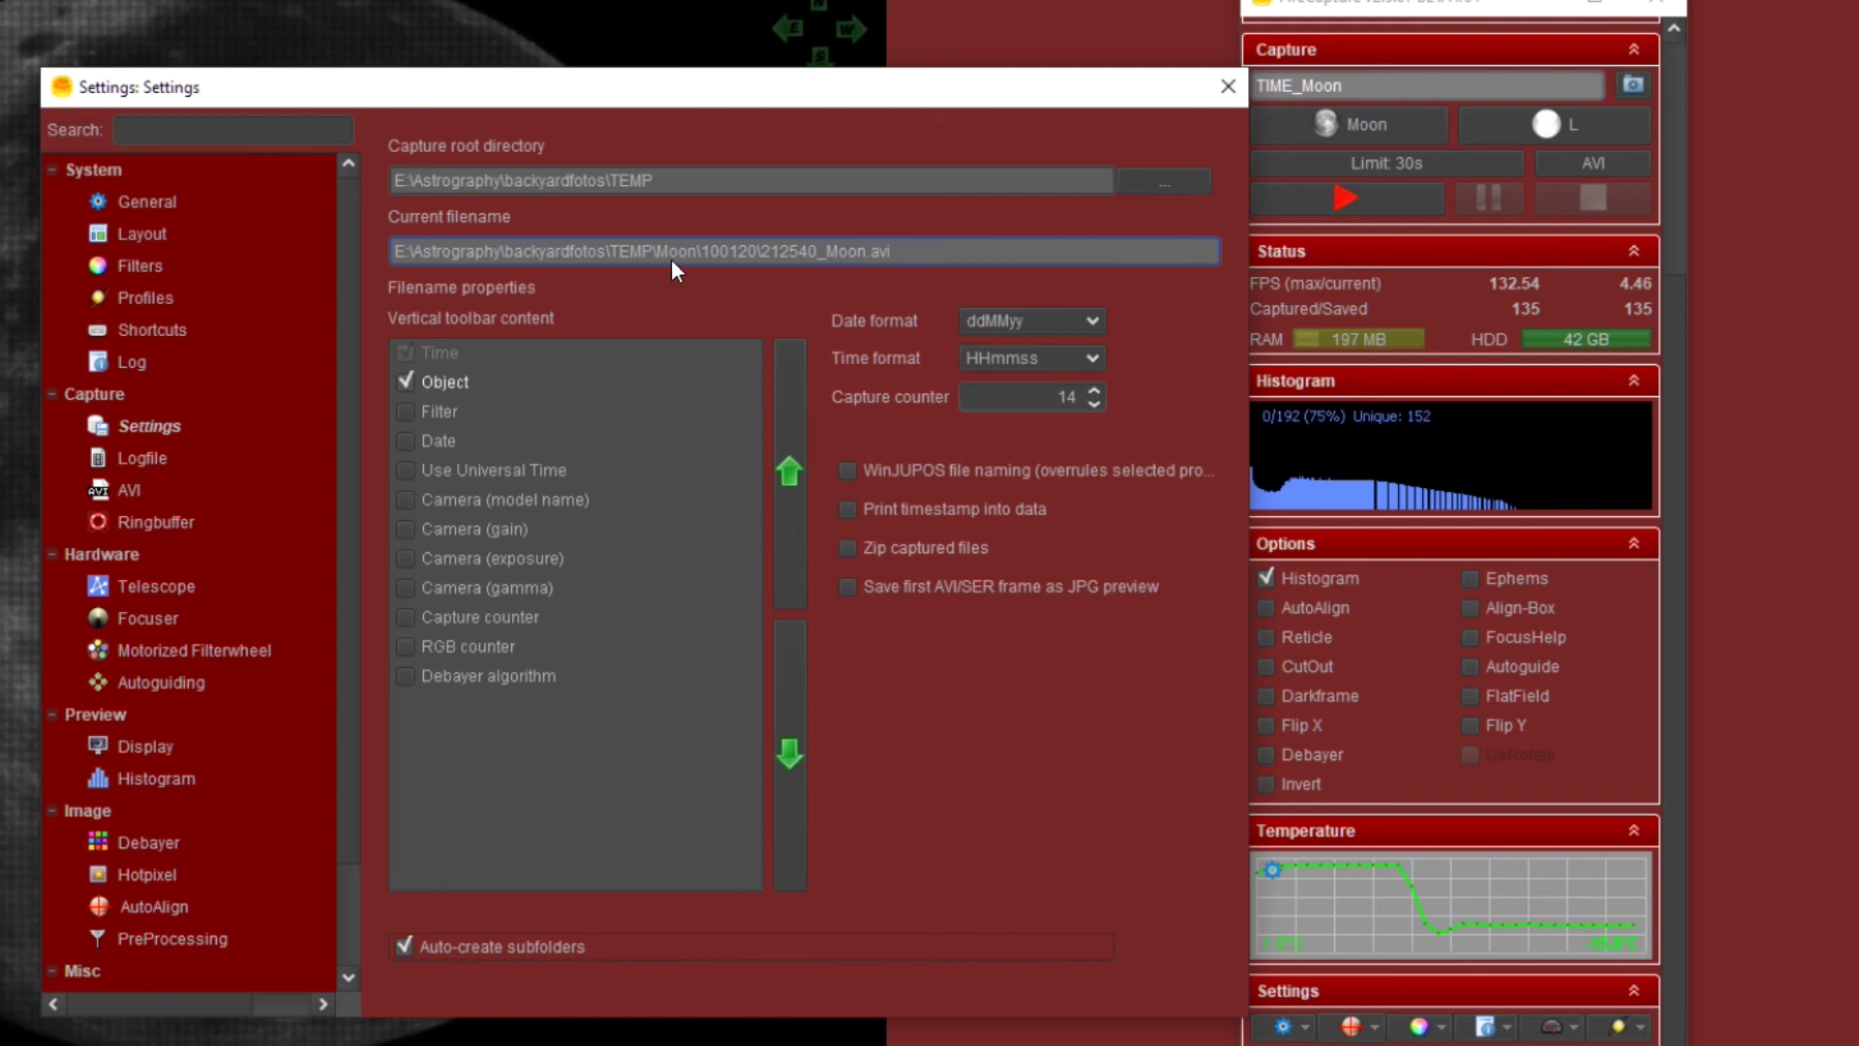
left_click(404, 945)
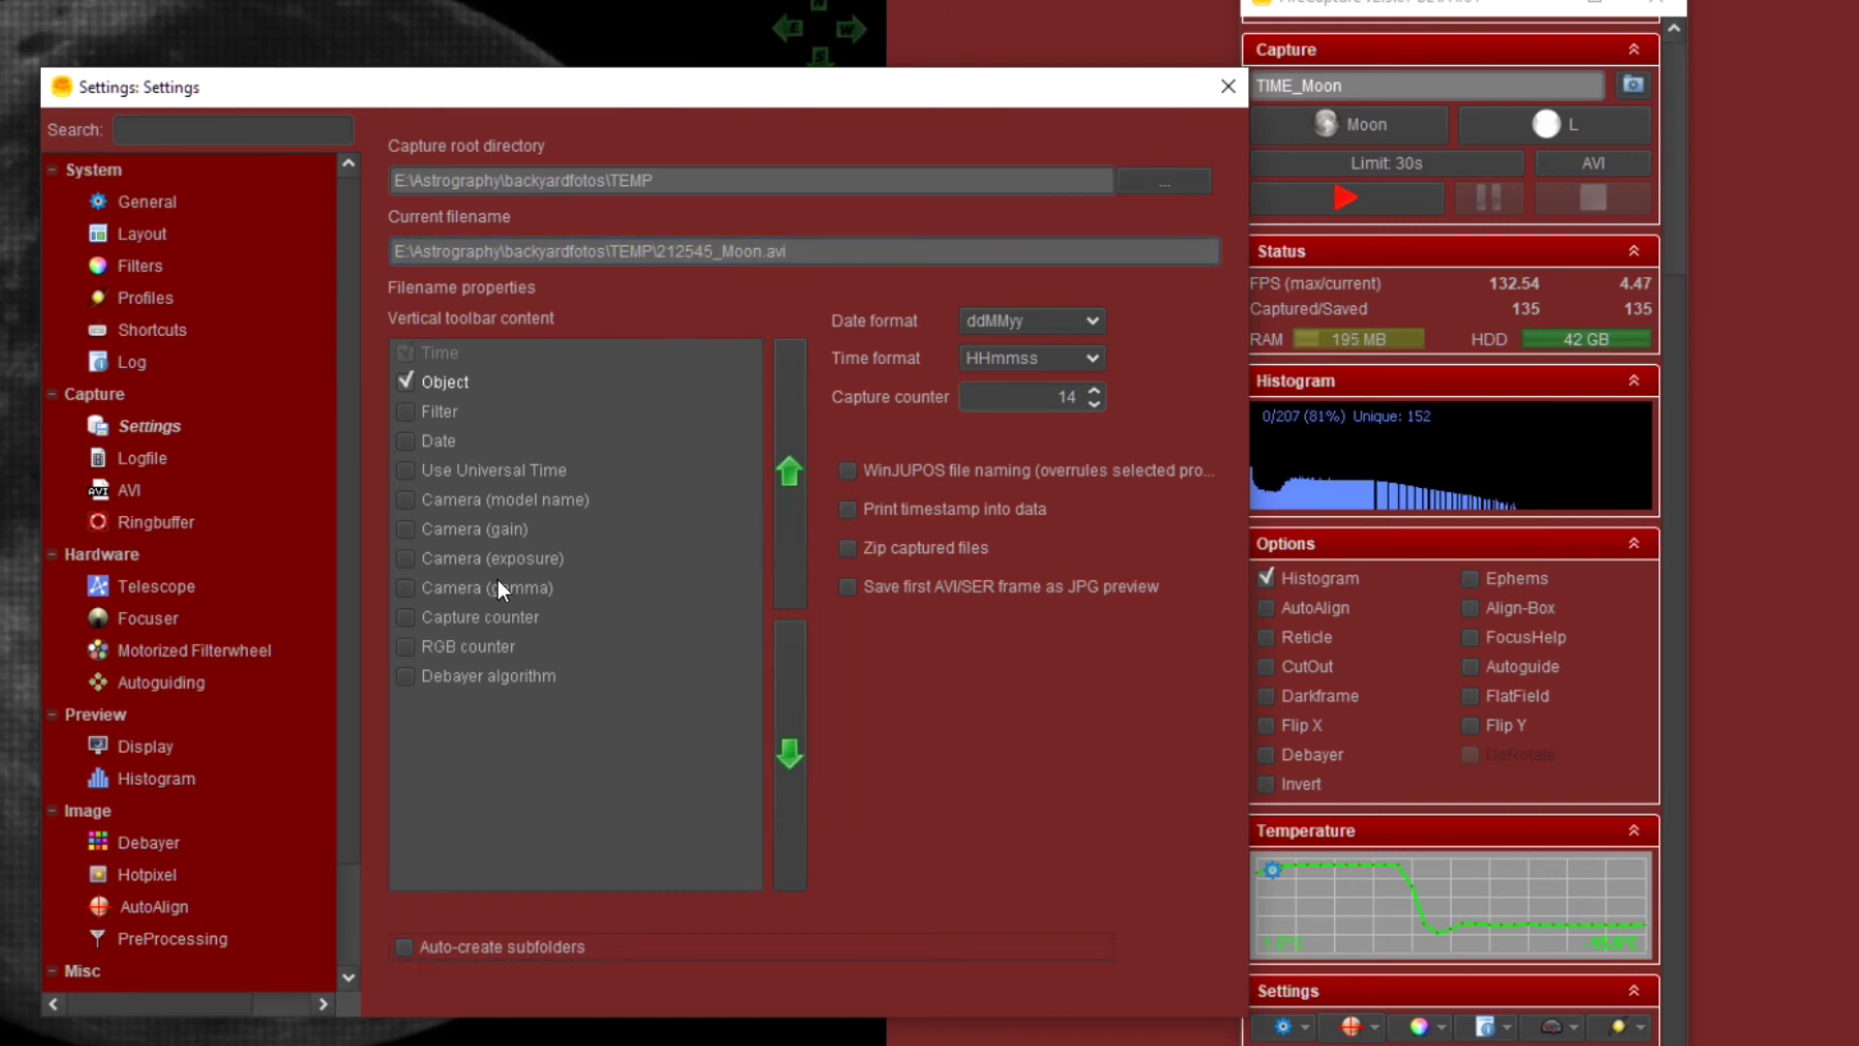
left_click(405, 946)
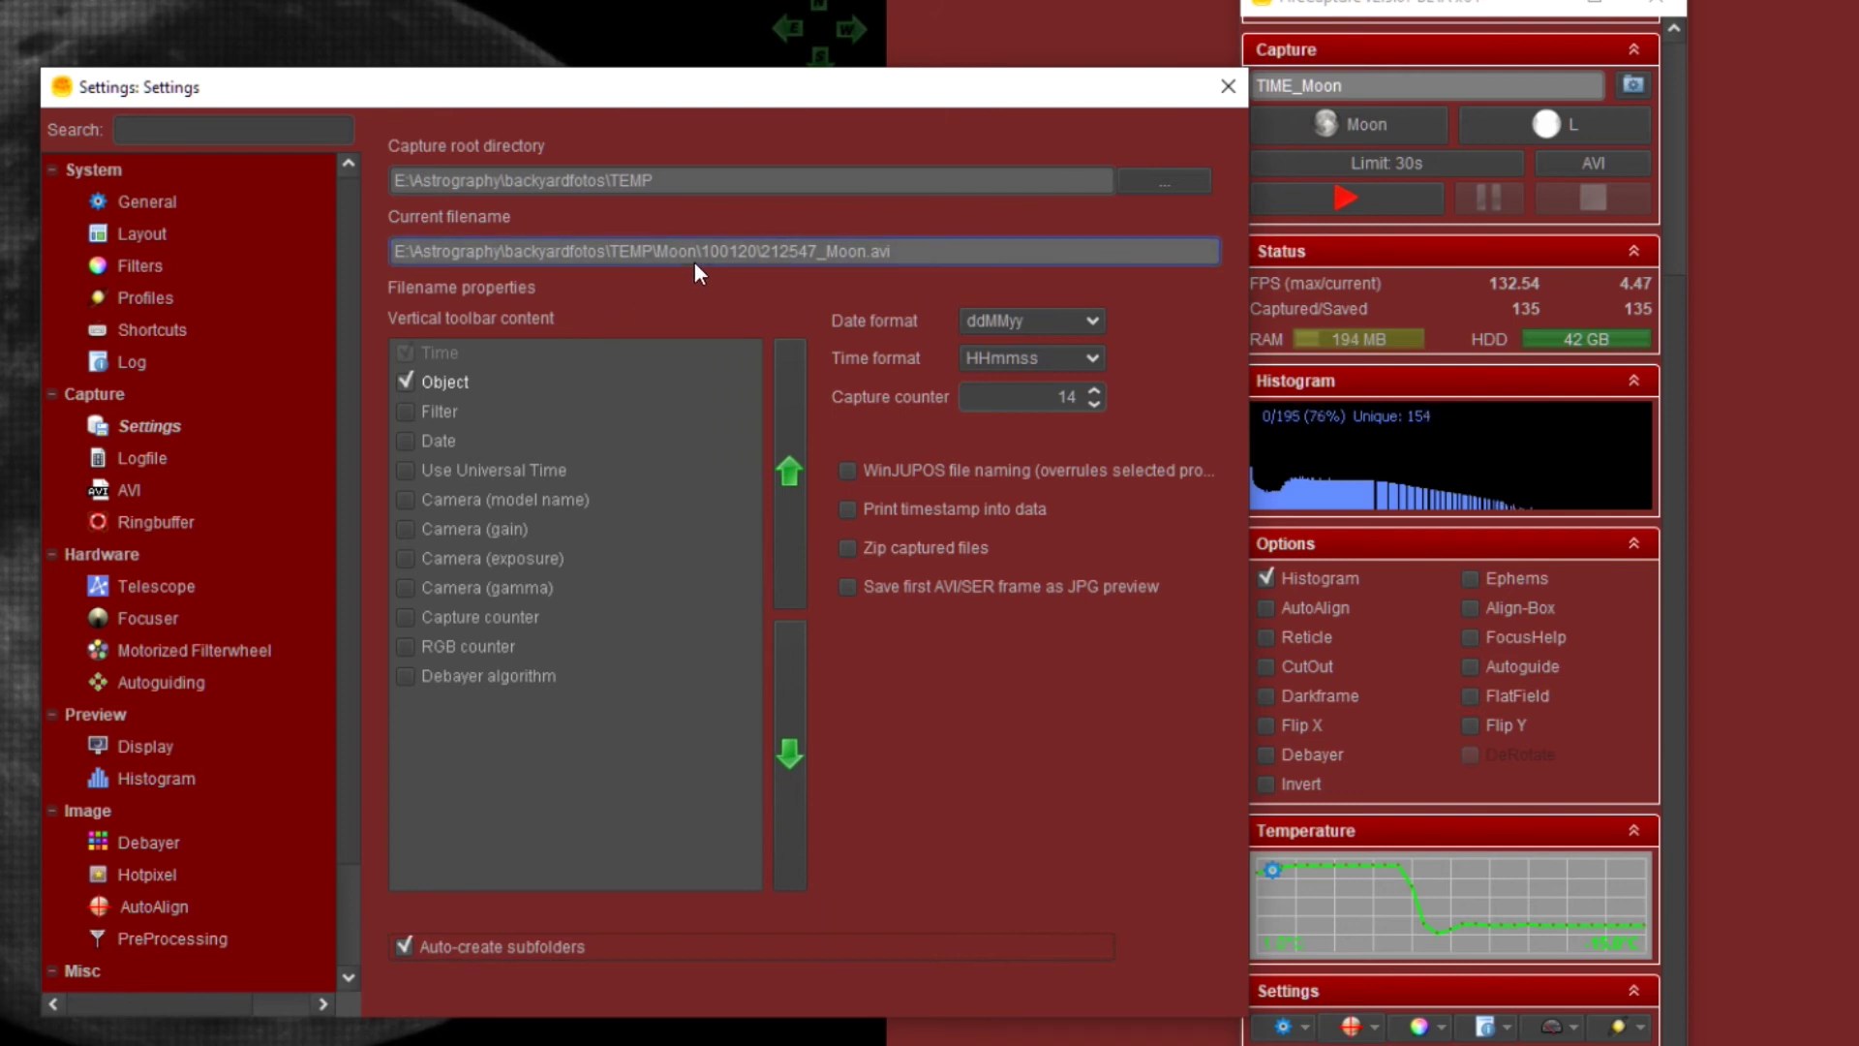
left_click(406, 946)
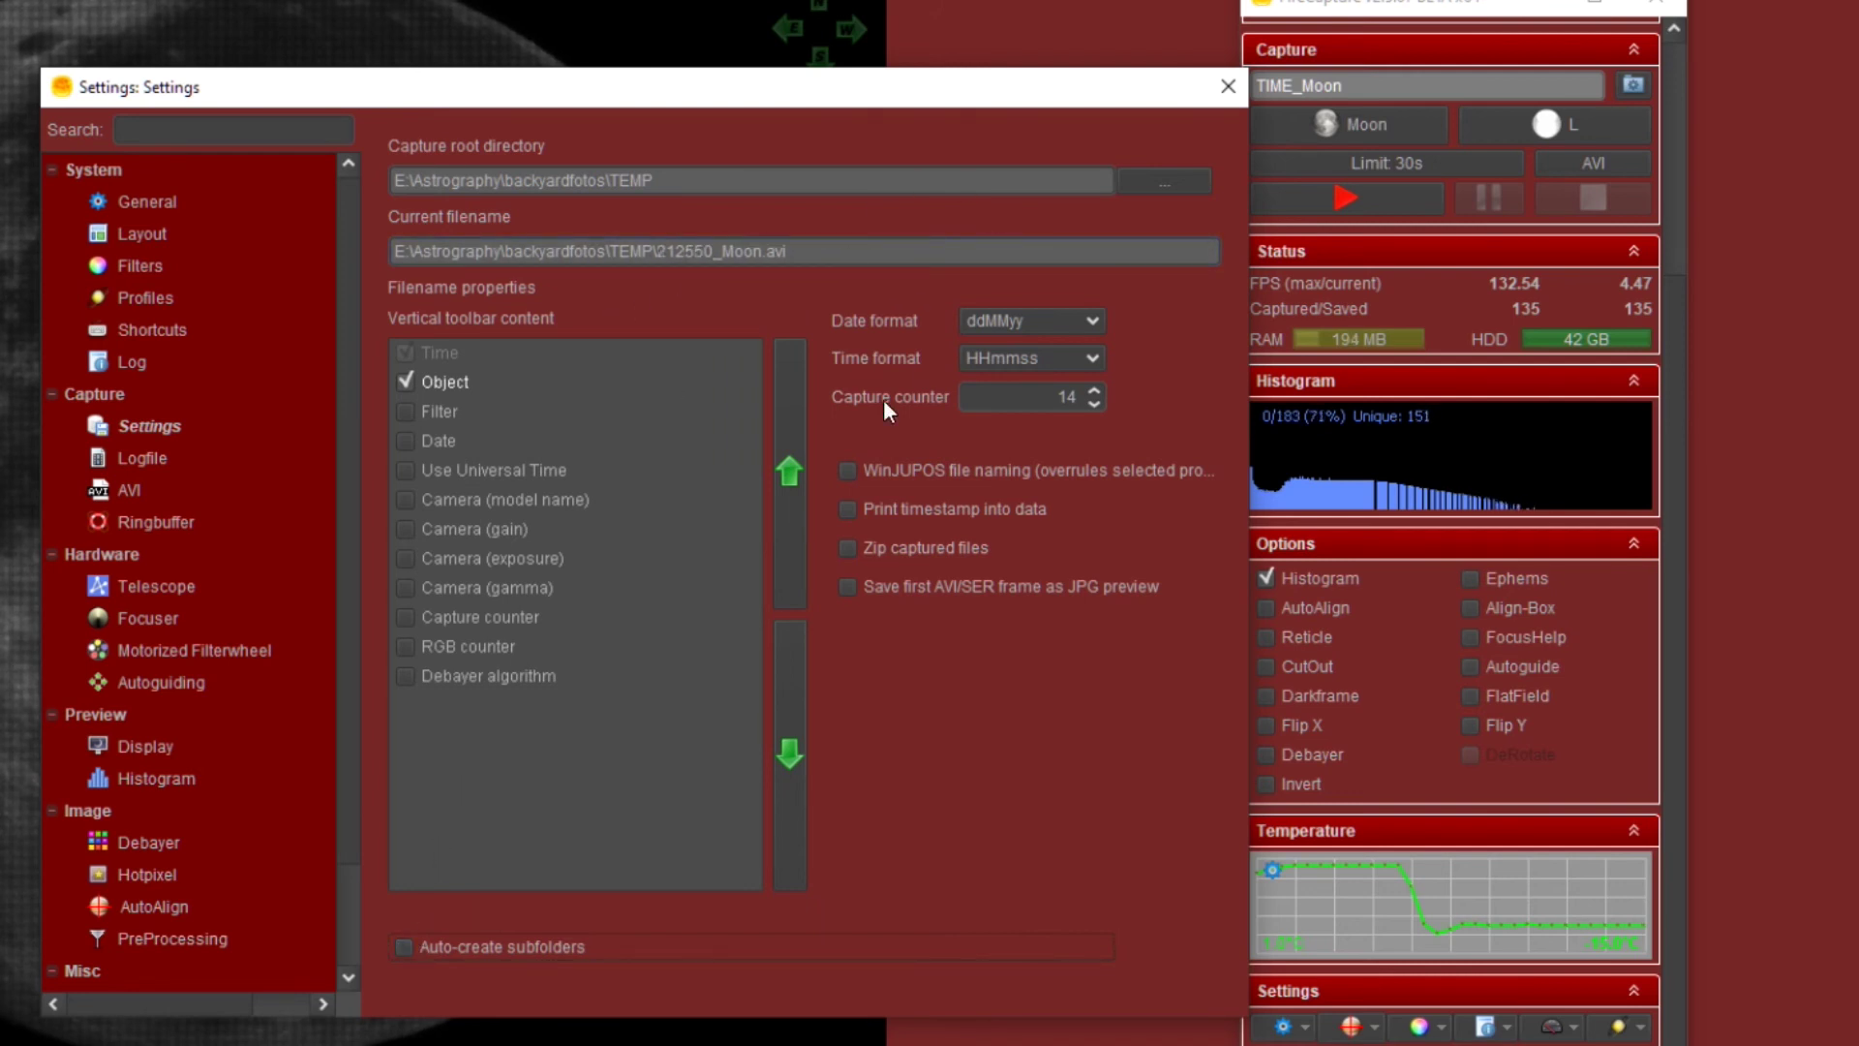
left_click(402, 378)
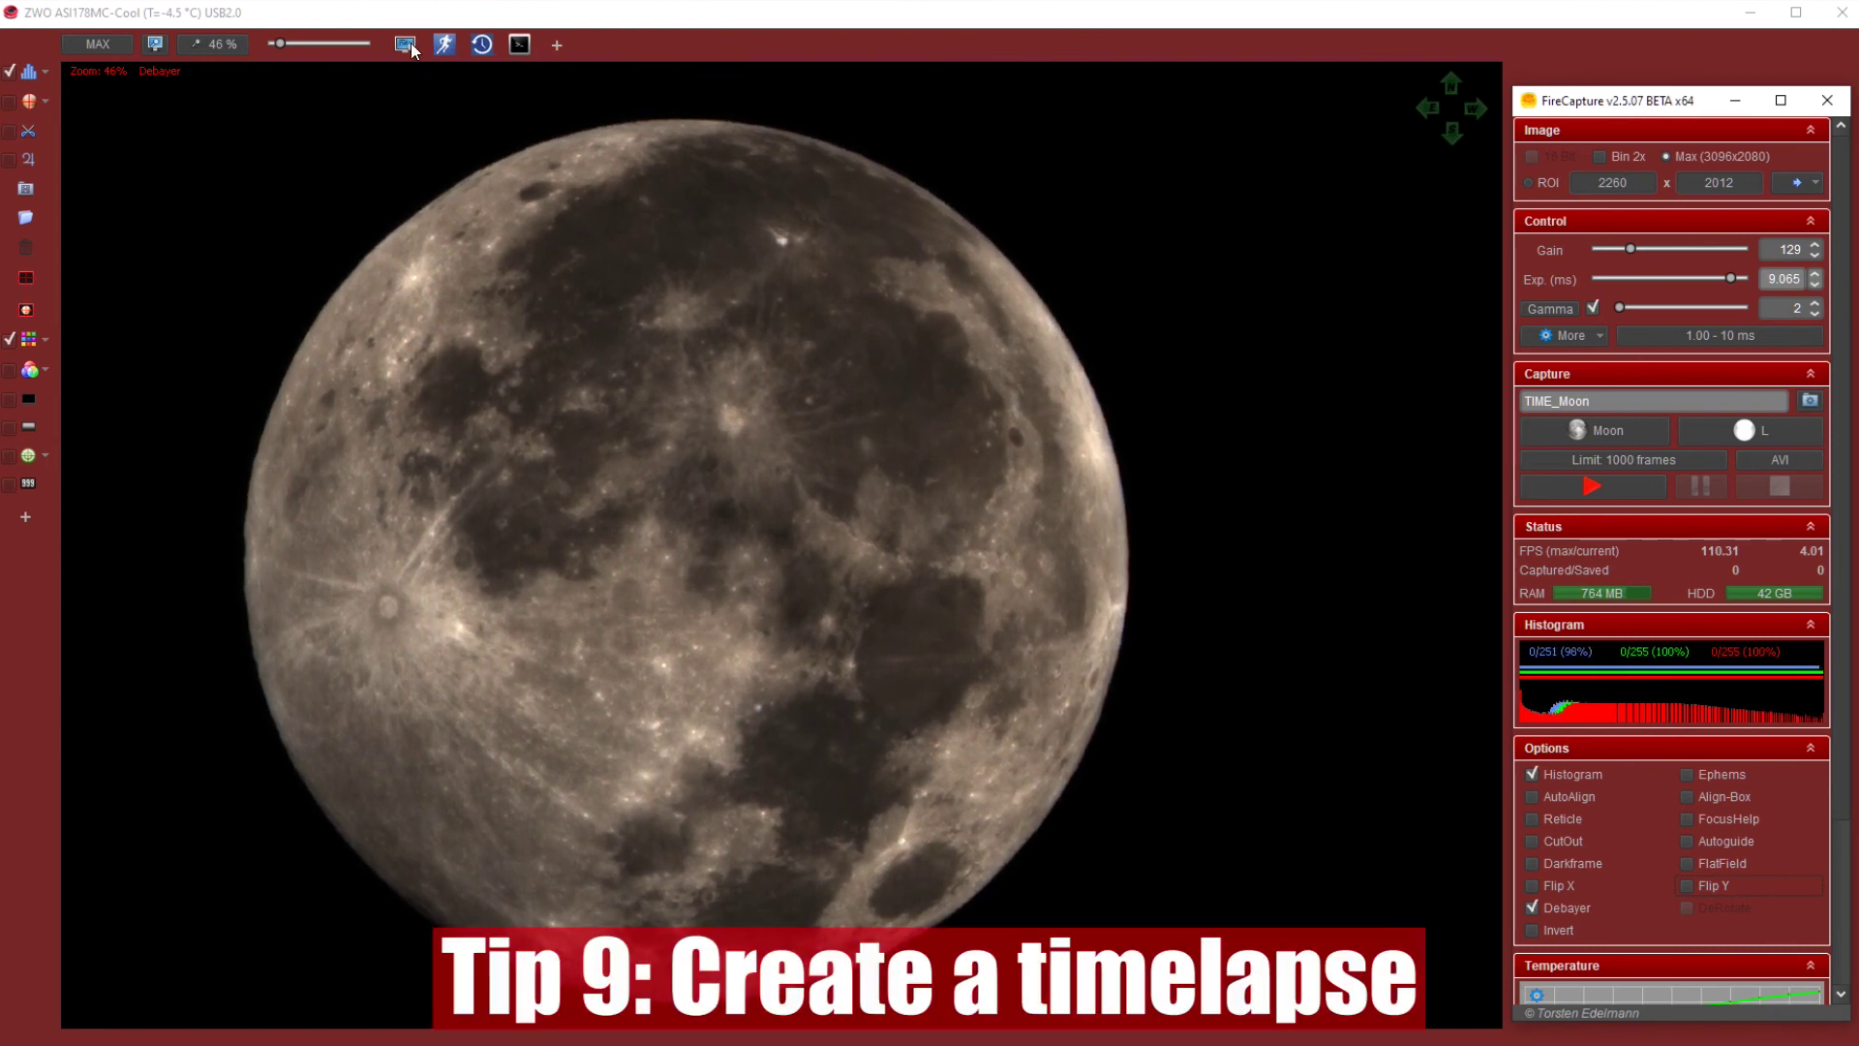
Step: Give the TimeLapse tool a 5-second delay and a 60-second limit (11 frames, 202MB)
left_click(482, 48)
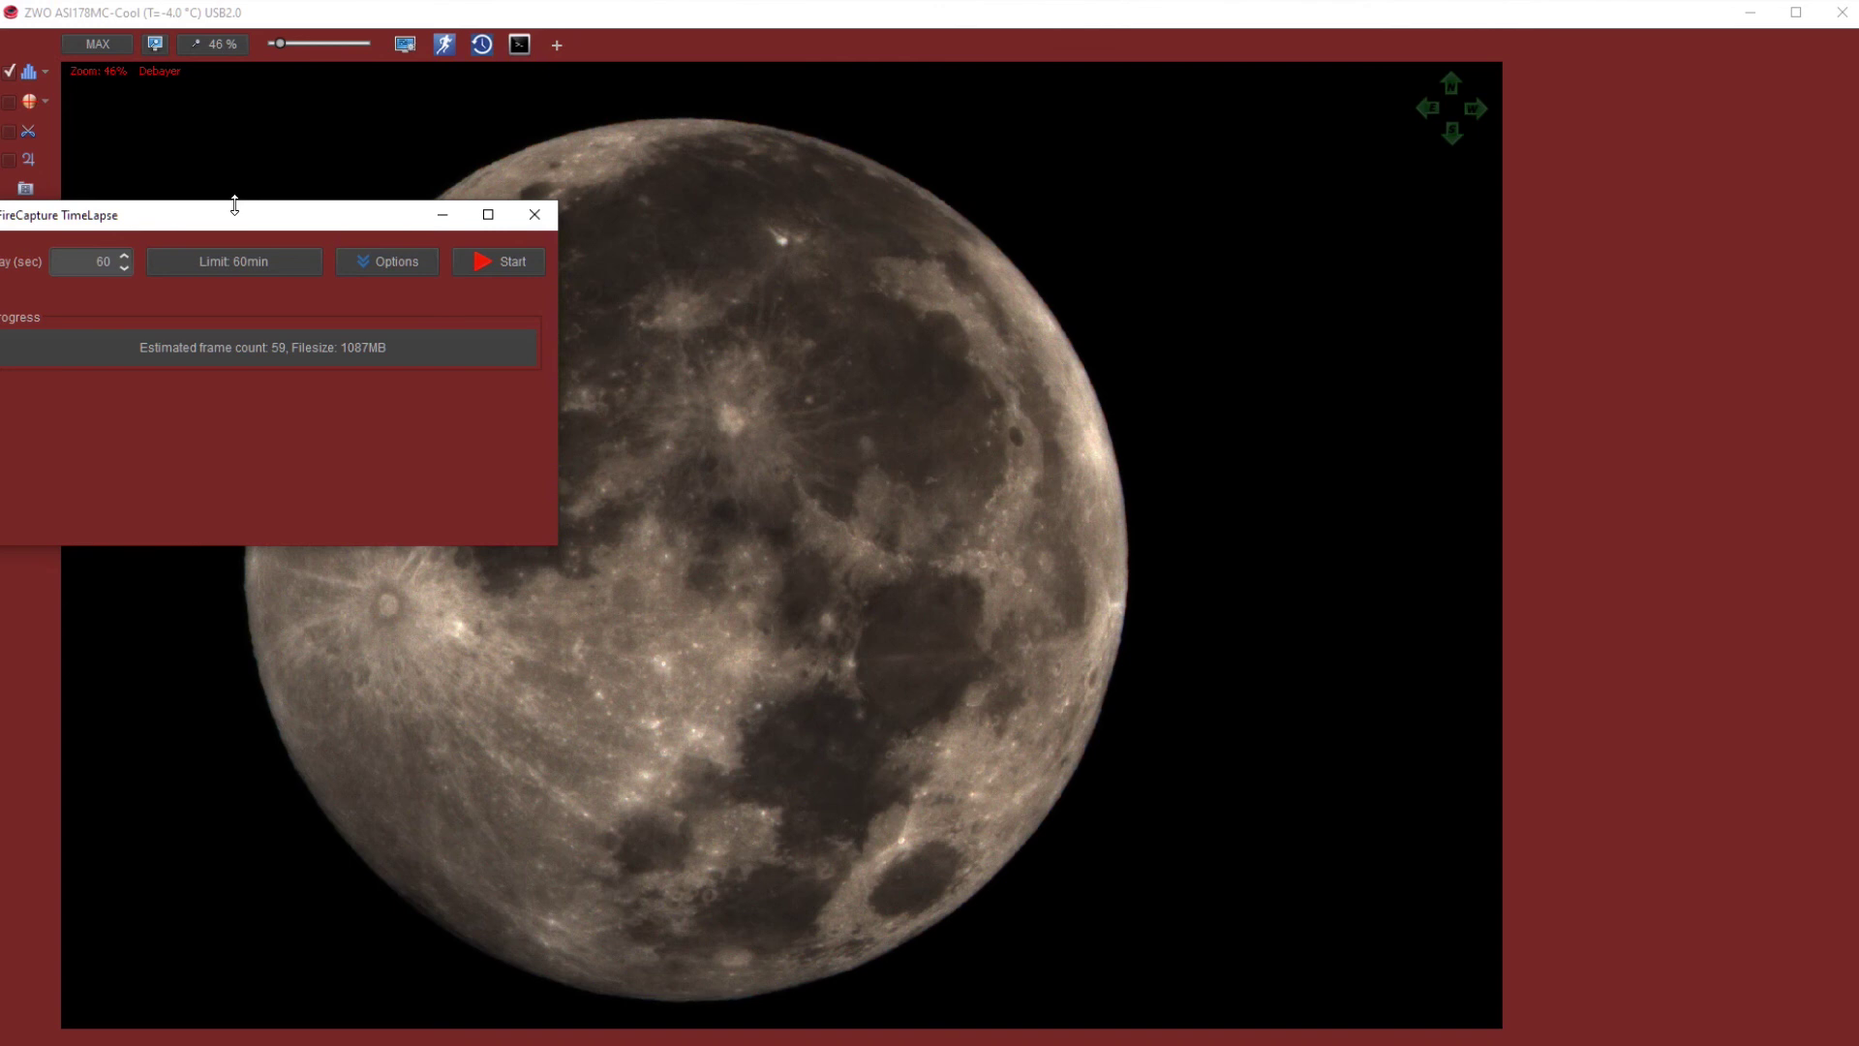
left_click_drag(232, 216, 798, 178)
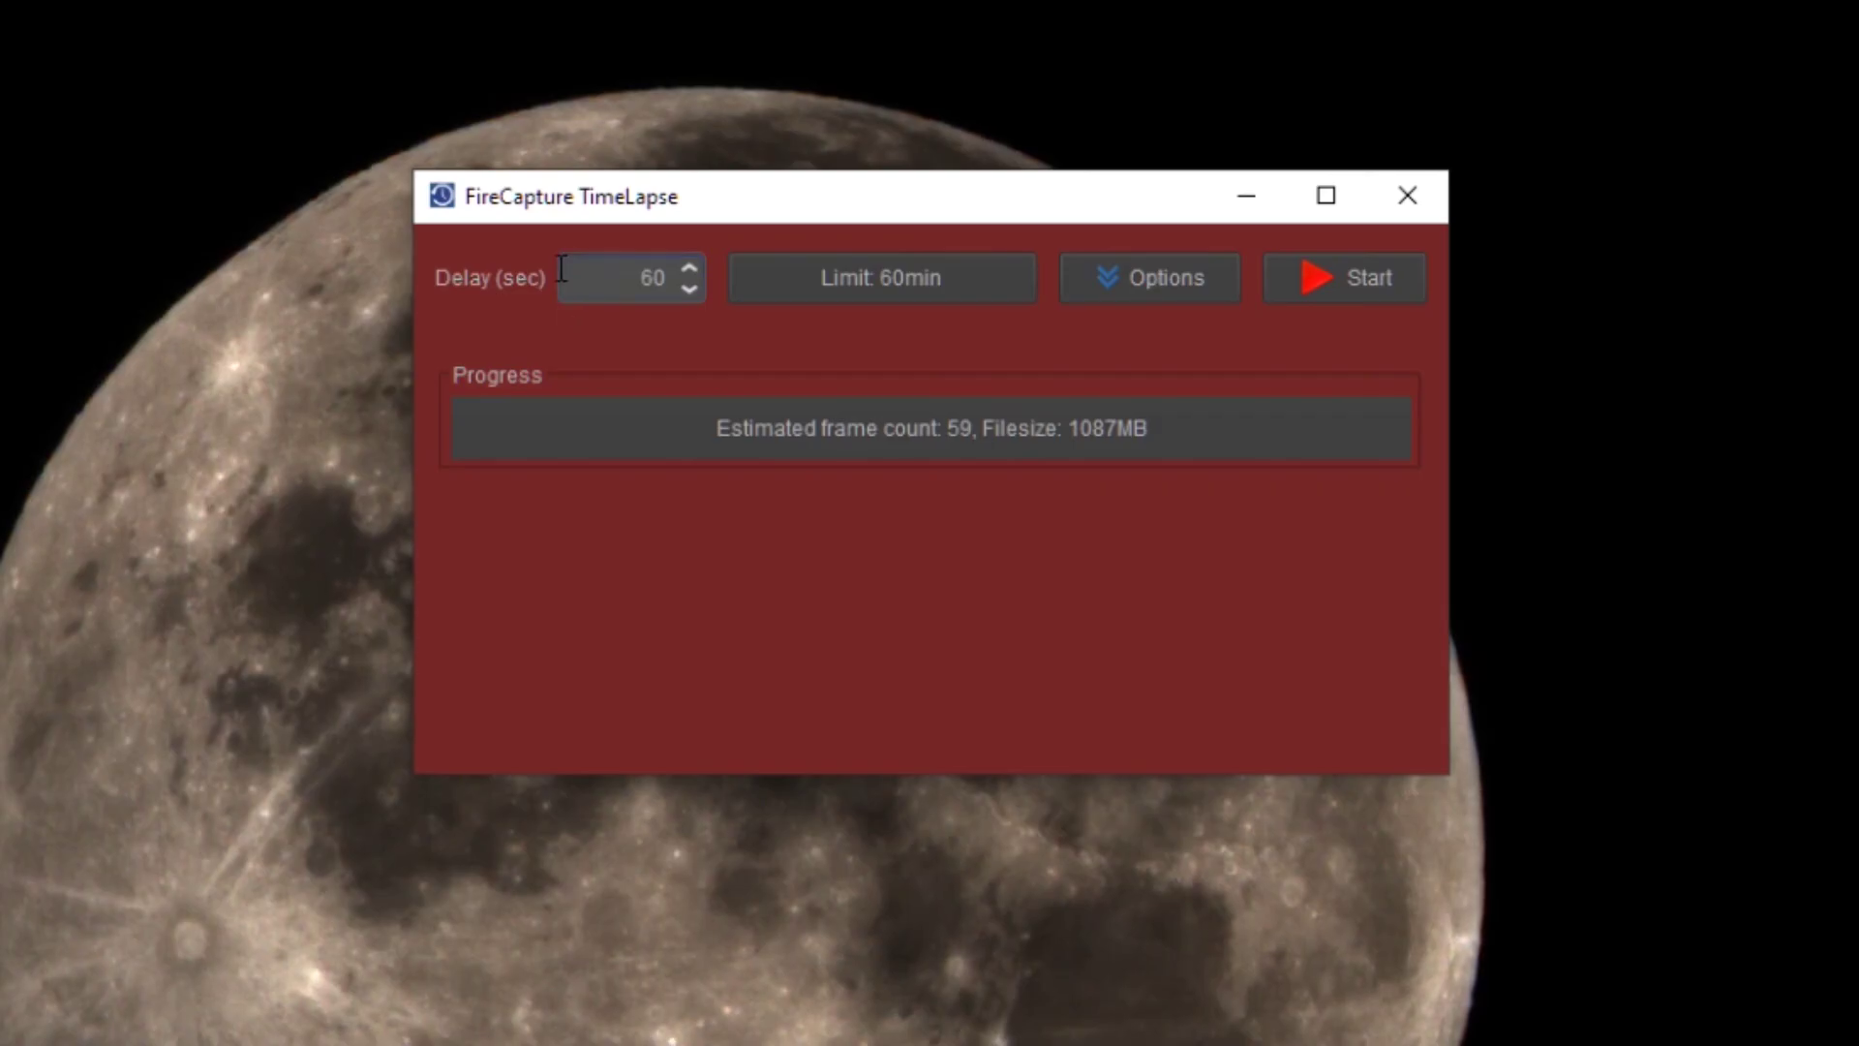
left_click_drag(610, 278, 697, 289)
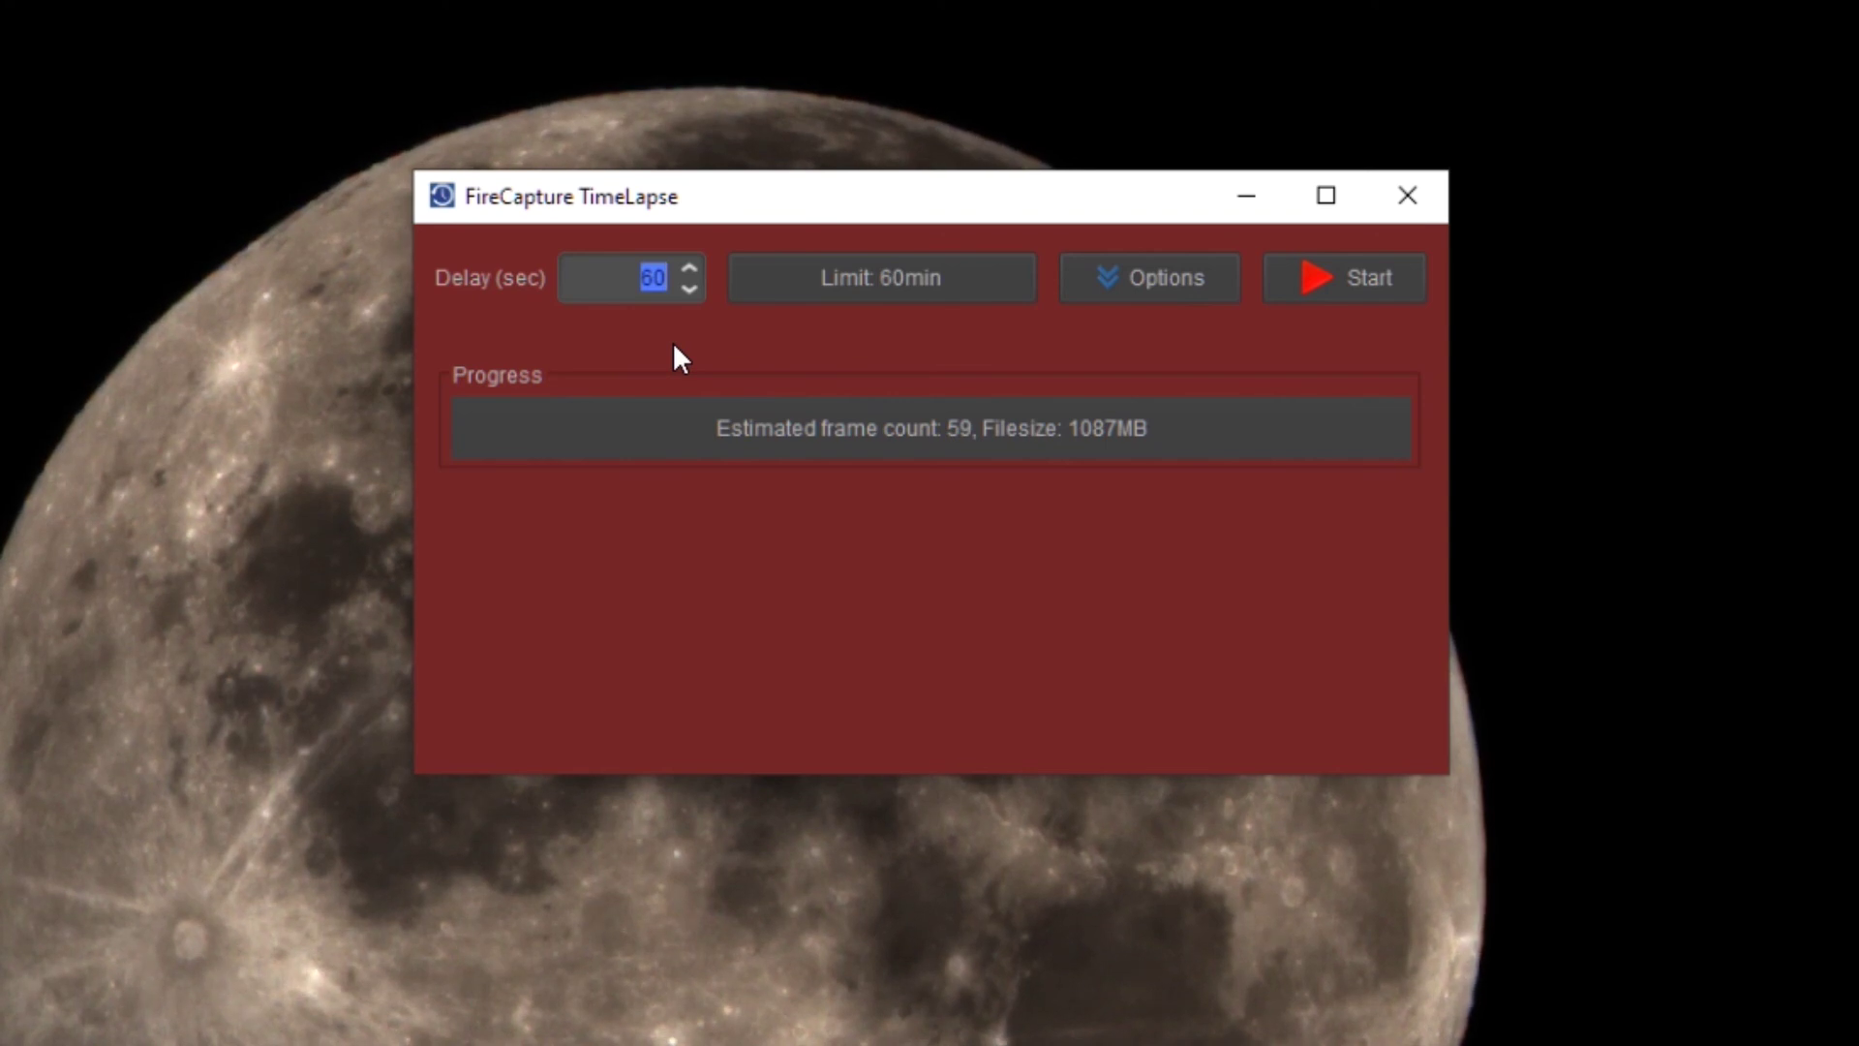
type("5")
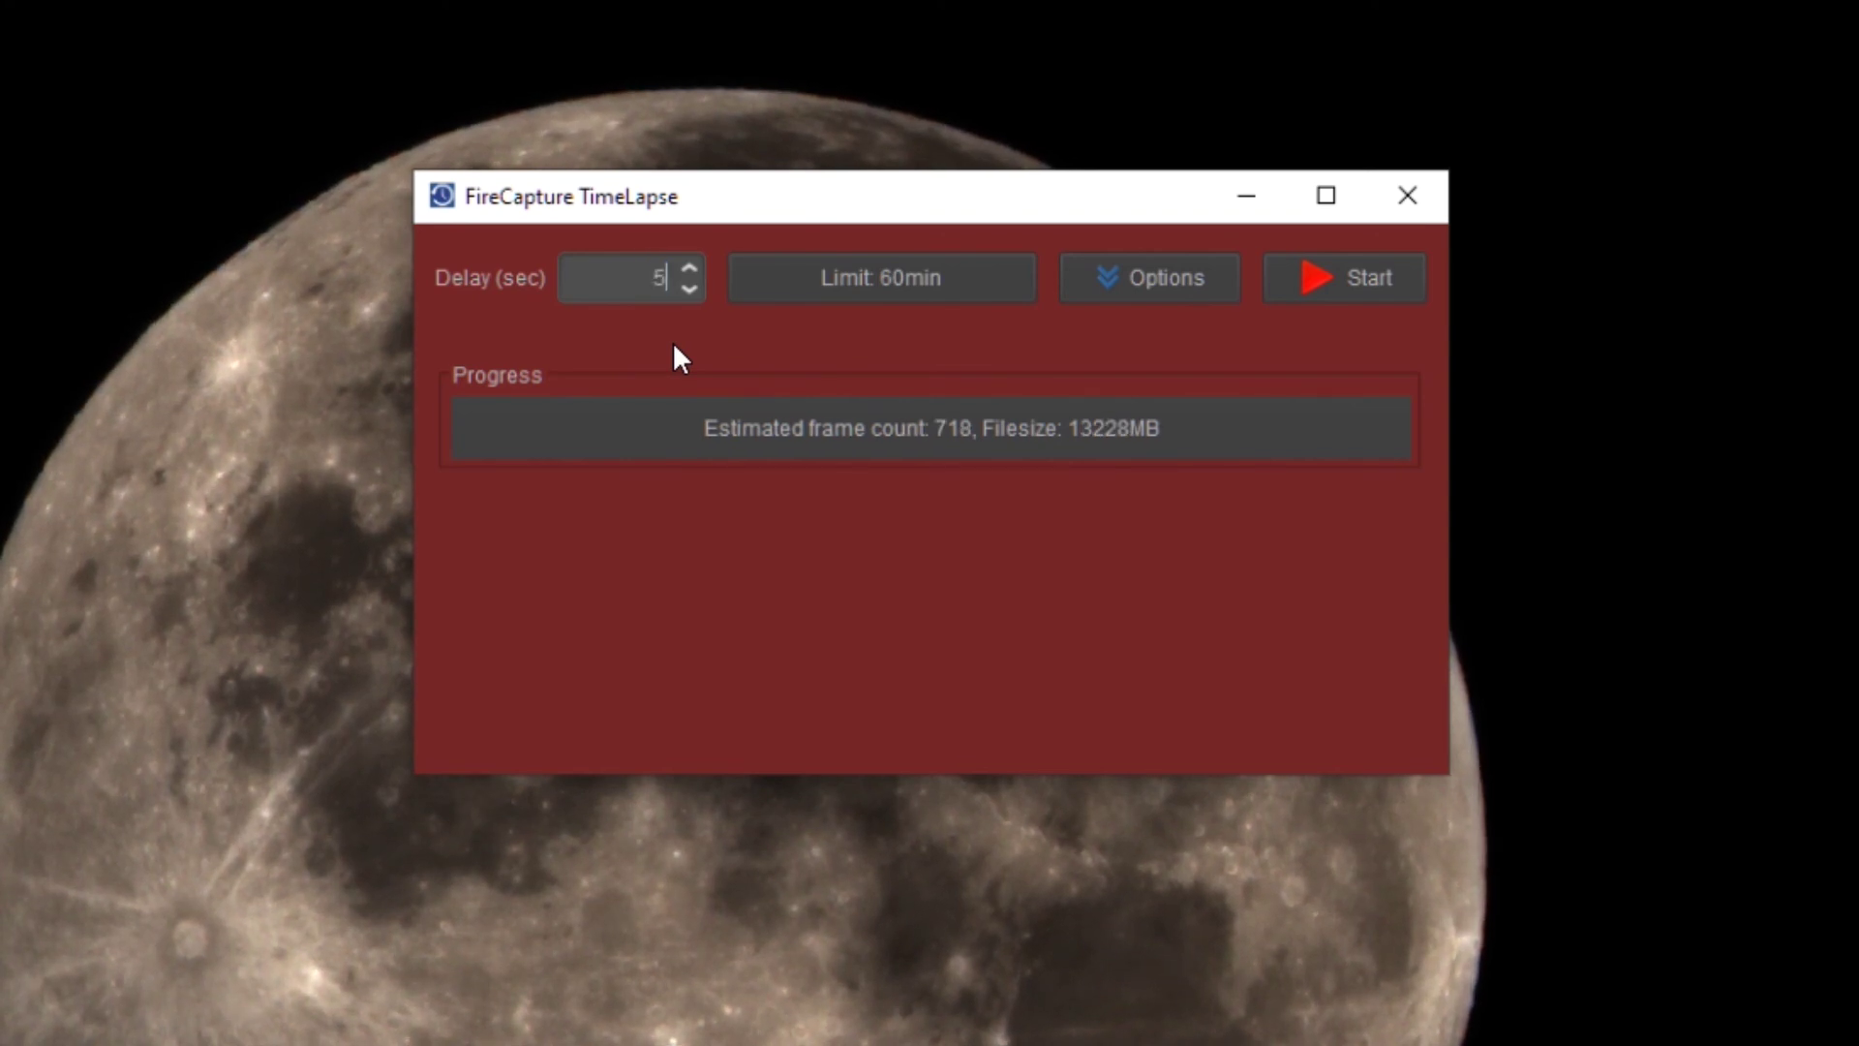
left_click(911, 272)
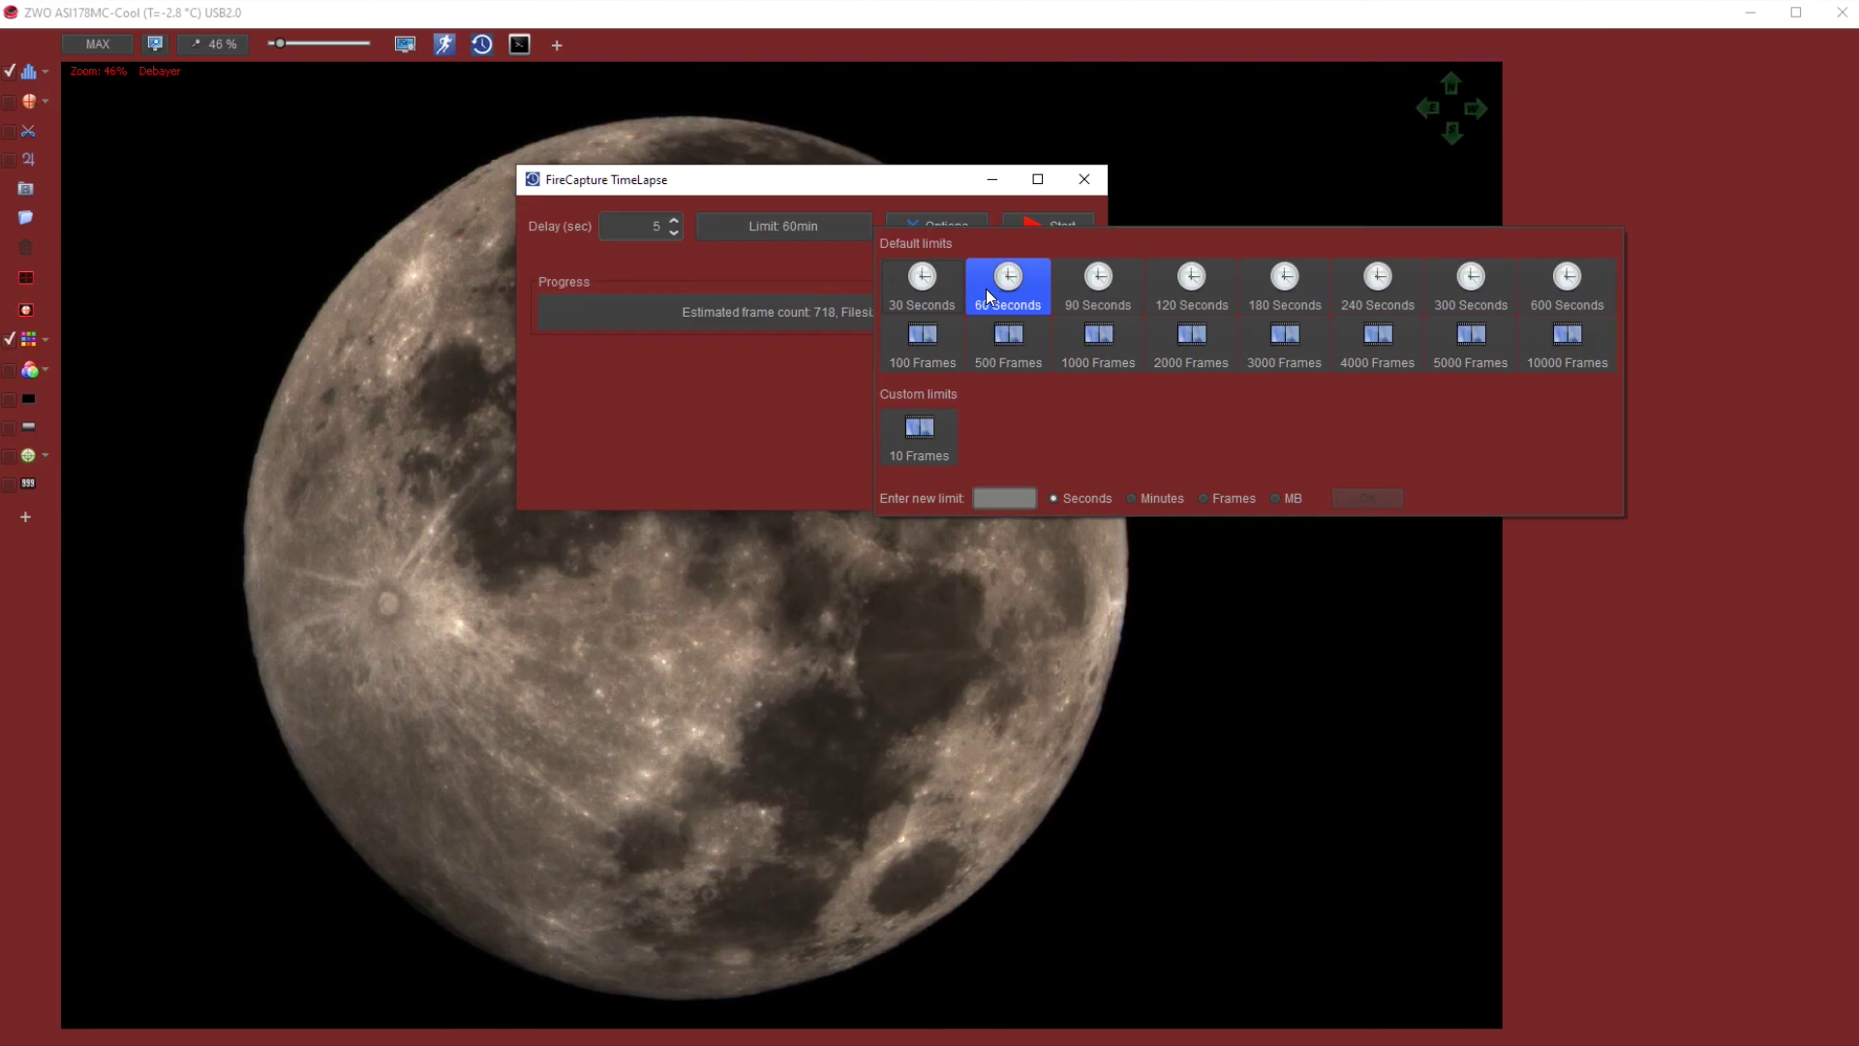
left_click(1237, 389)
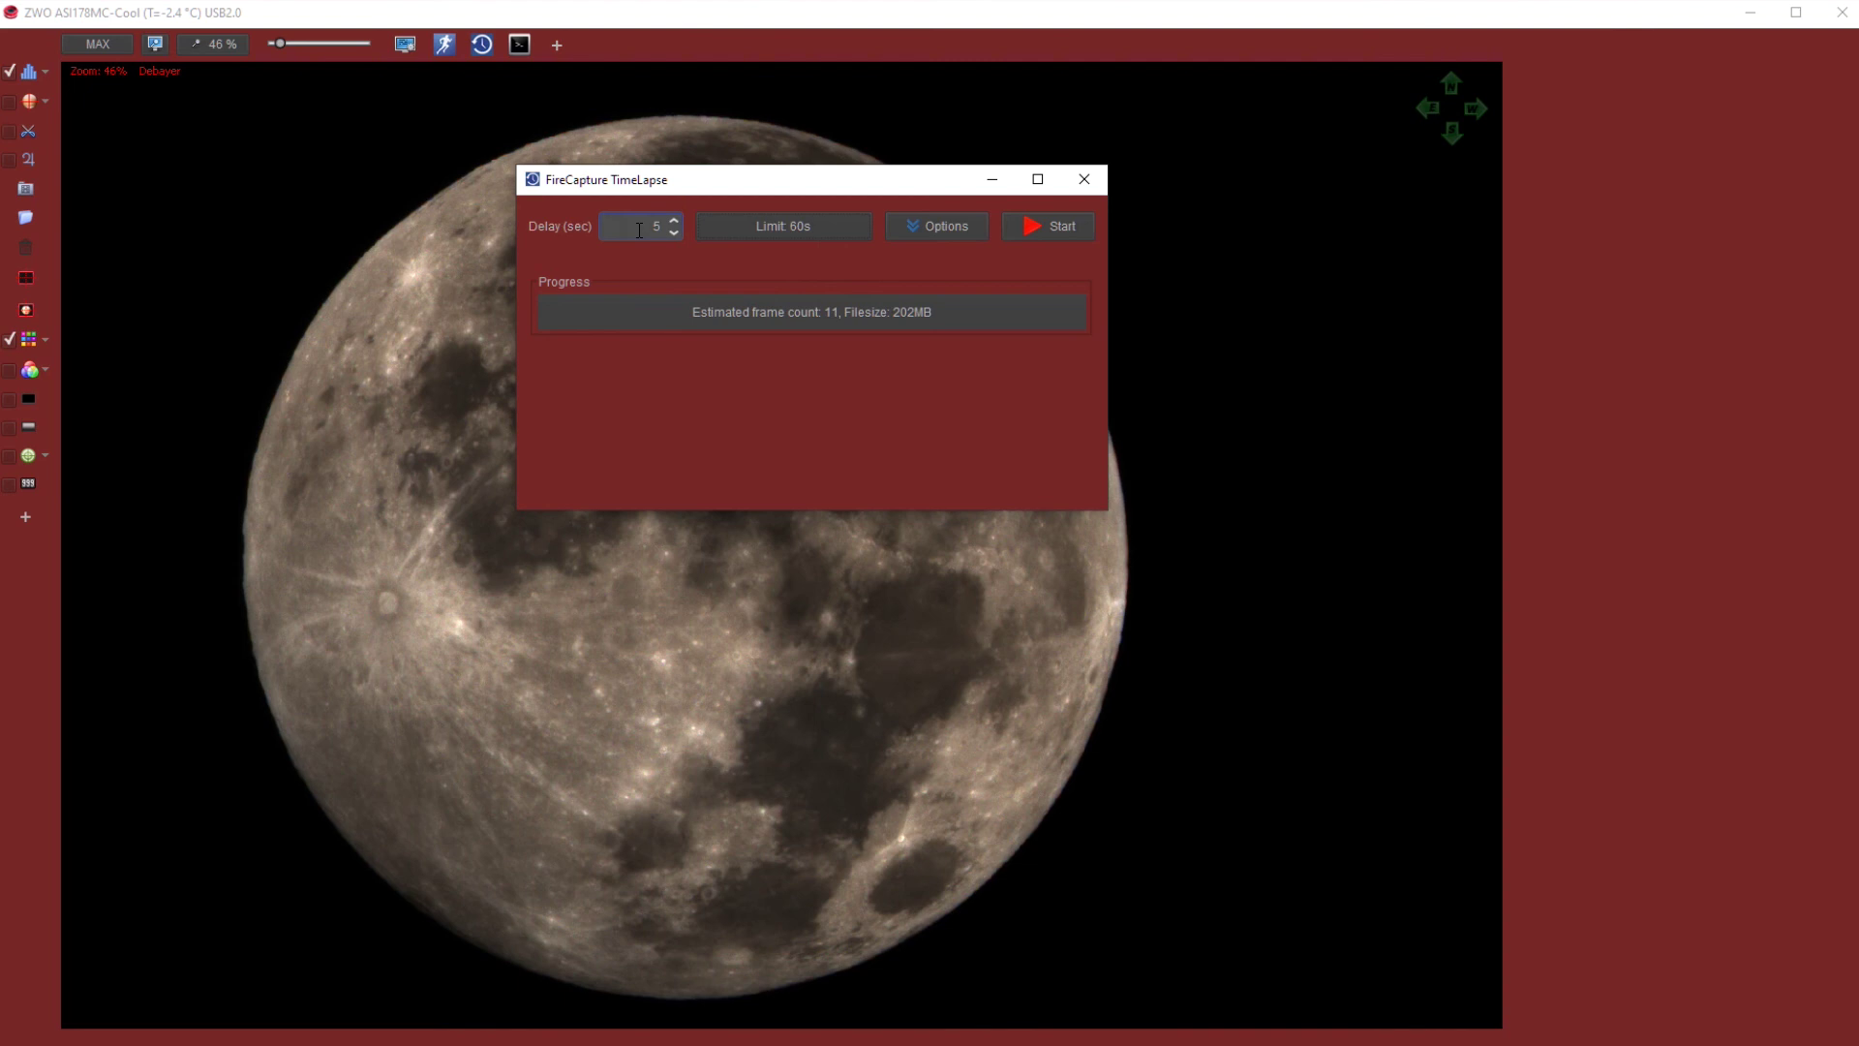
Step: Start the timelapse capture and move its window to the right edge, off the Moon
left_click(1047, 225)
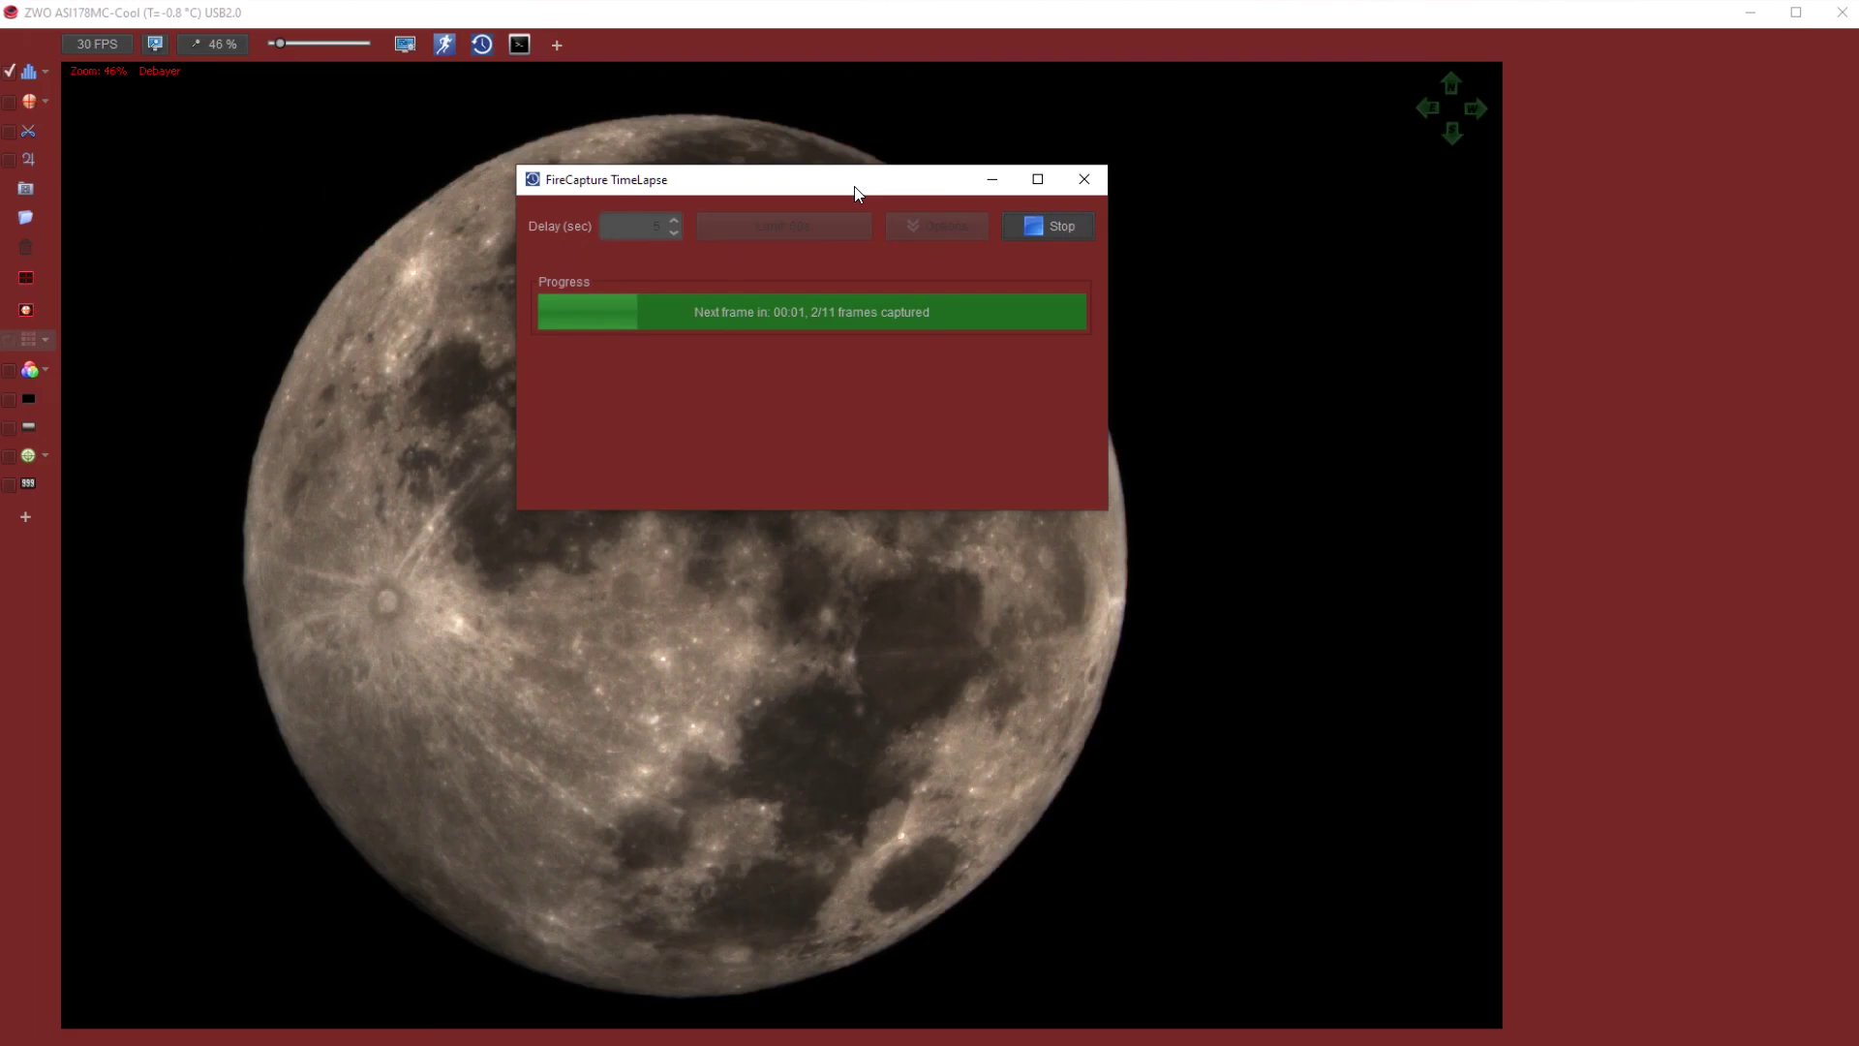
left_click_drag(855, 191, 1572, 222)
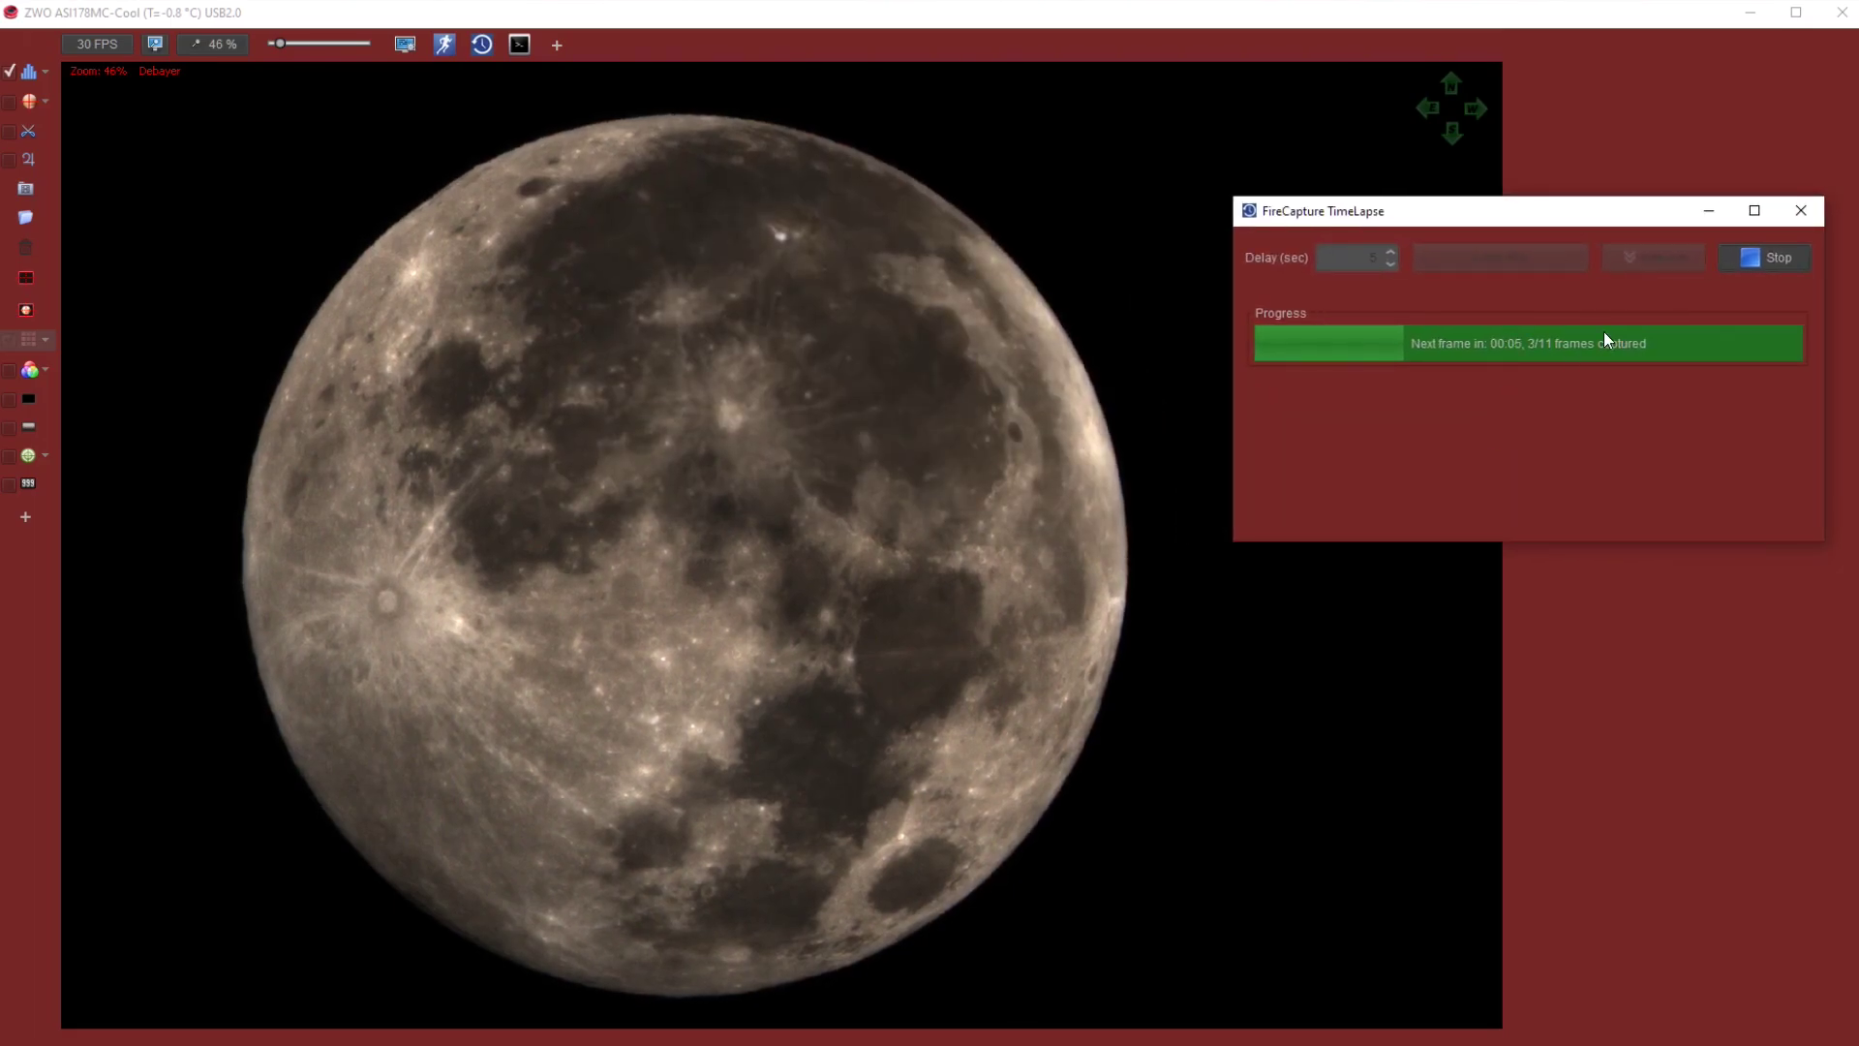